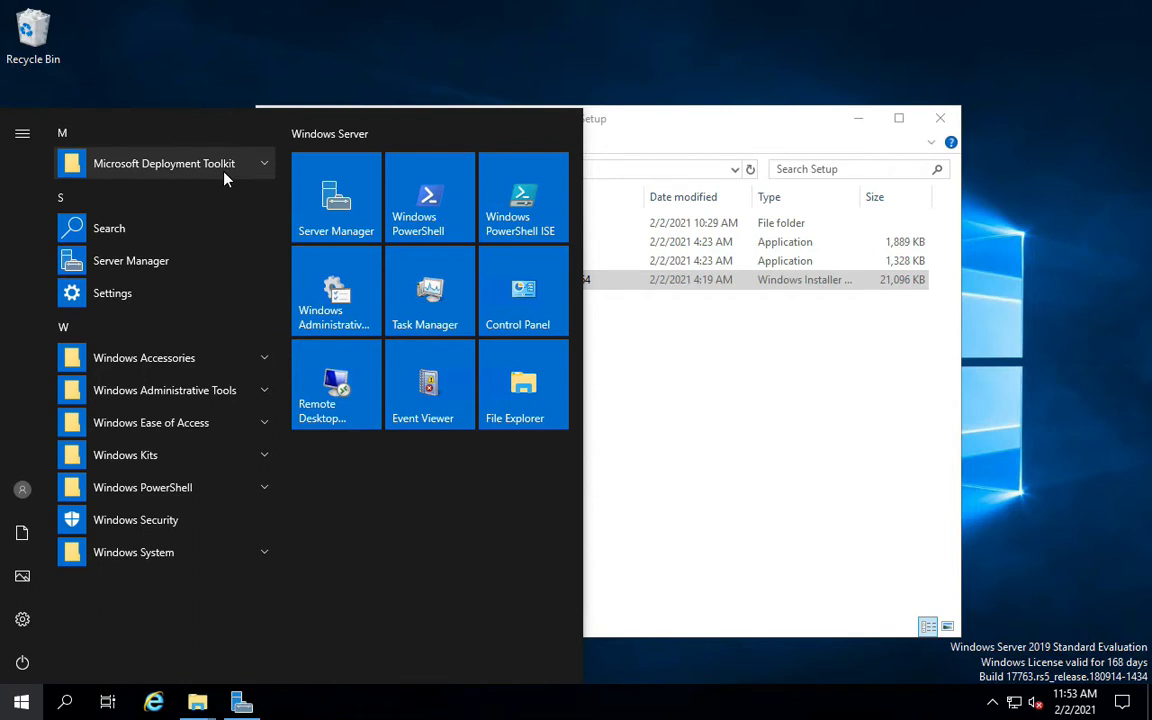
Launch Deployment Workbench from the Microsoft Deployment Toolkit Start menu group as administrator, then minimize Explorer.
{"action": "left_click", "coordinate": [222, 165]}
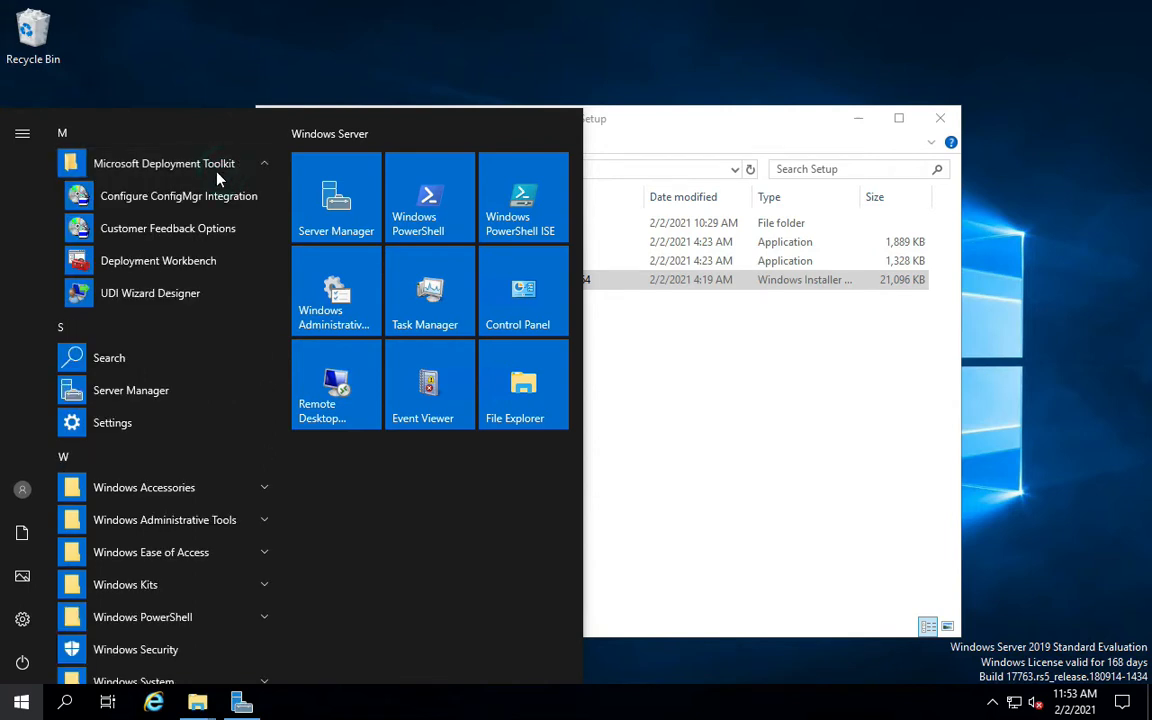
{"action": "left_click", "coordinate": [150, 266]}
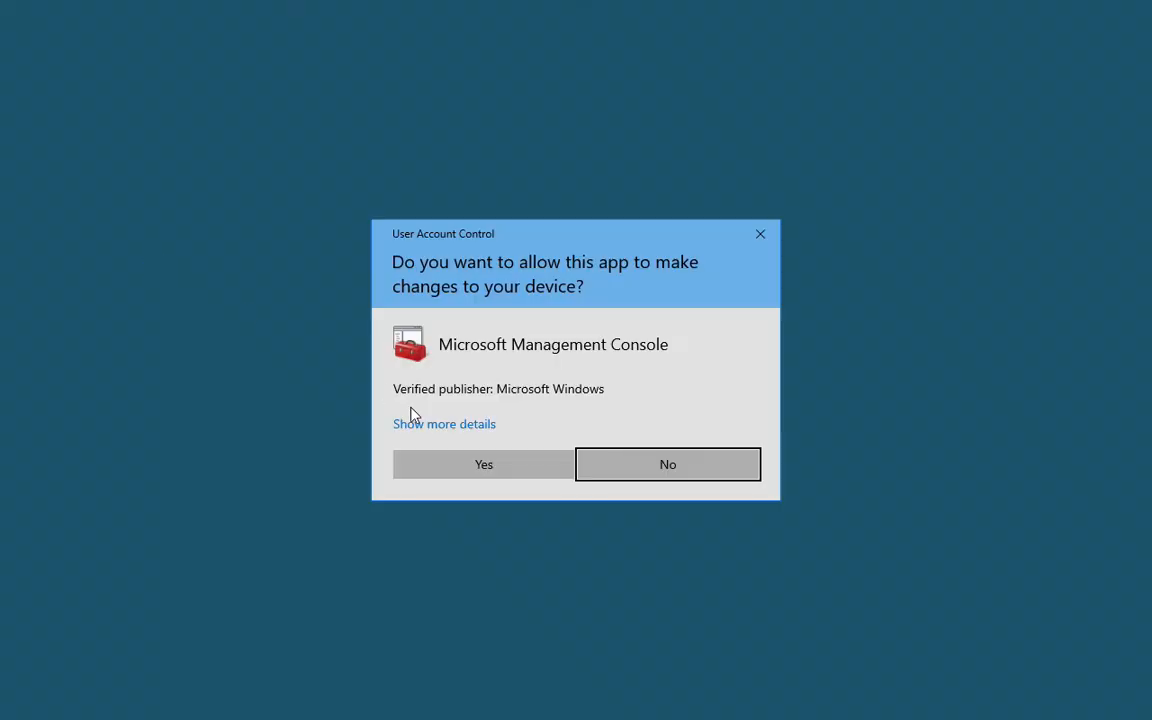
{"action": "left_click", "coordinate": [455, 468]}
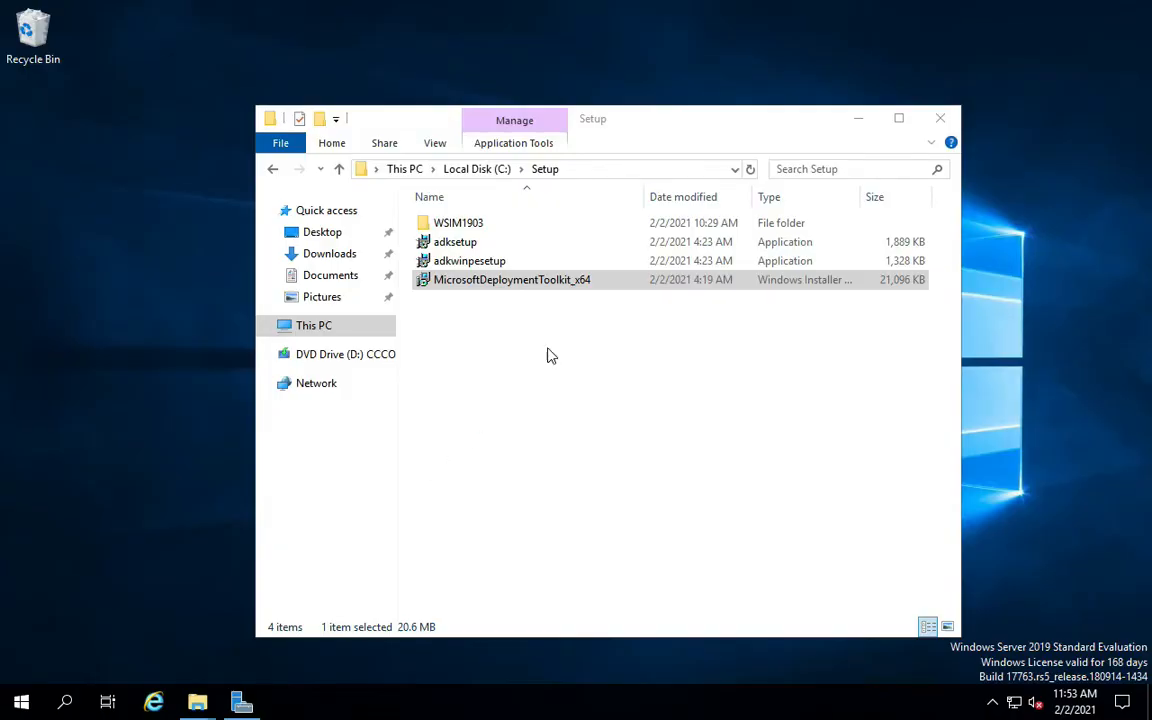
{"action": "left_click", "coordinate": [858, 118]}
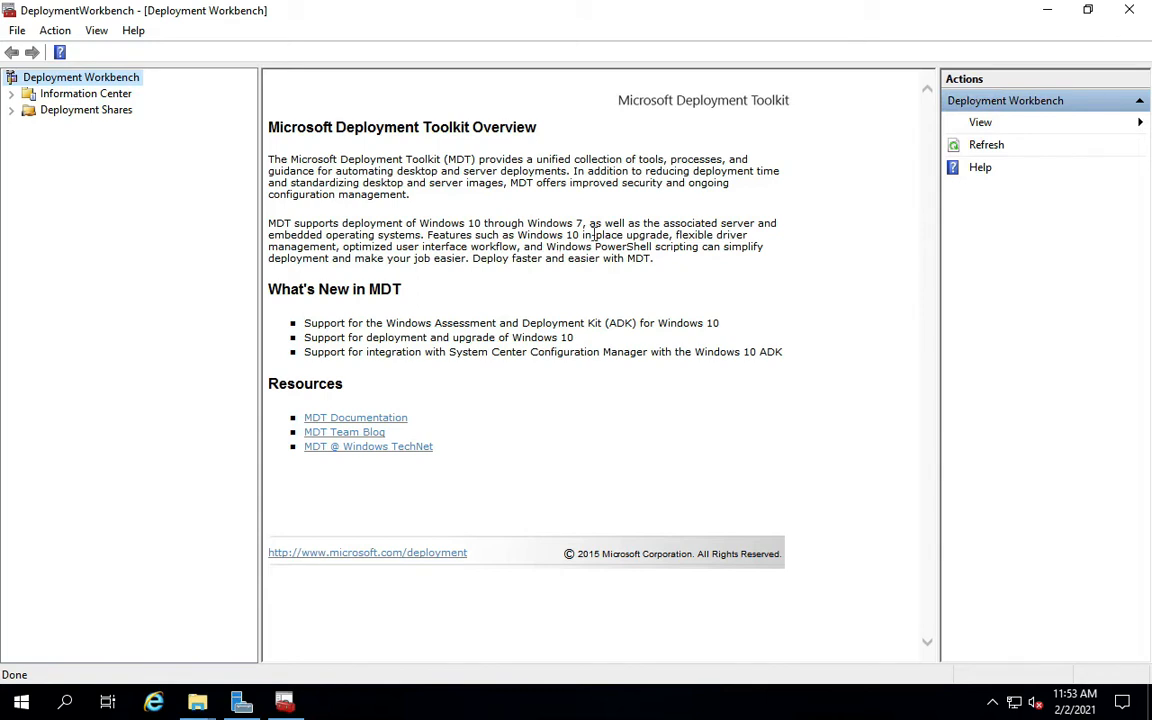
{"action": "left_click", "coordinate": [12, 110]}
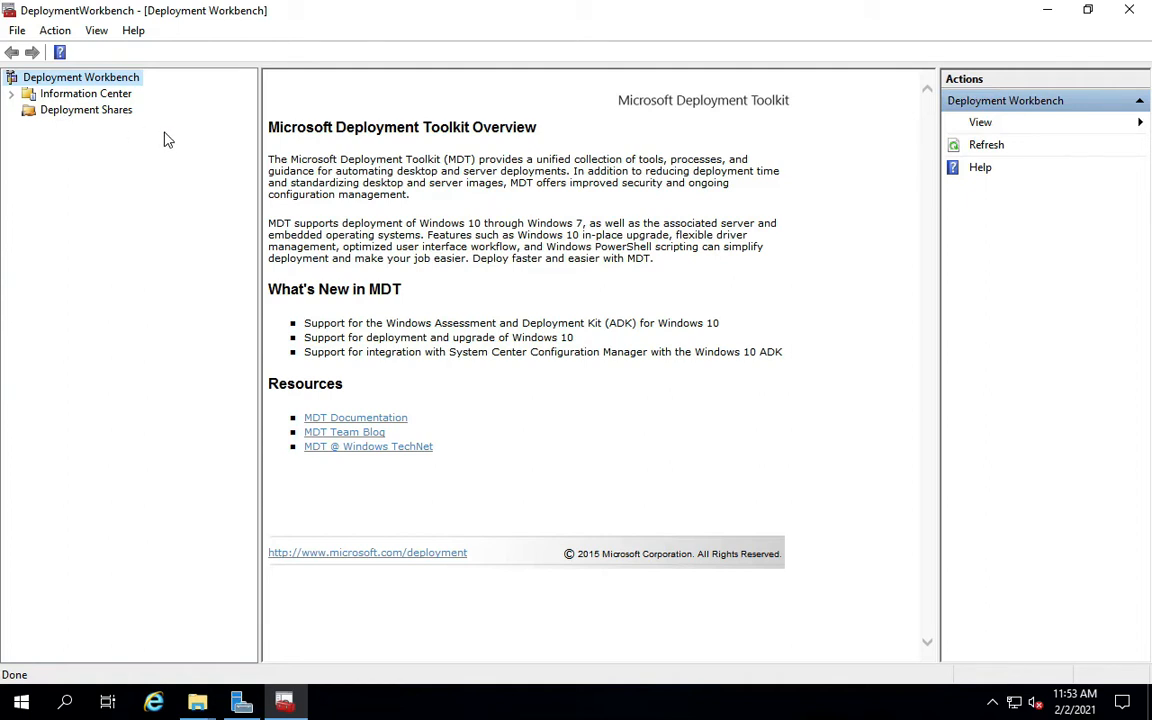
{"action": "right_click", "coordinate": [110, 117]}
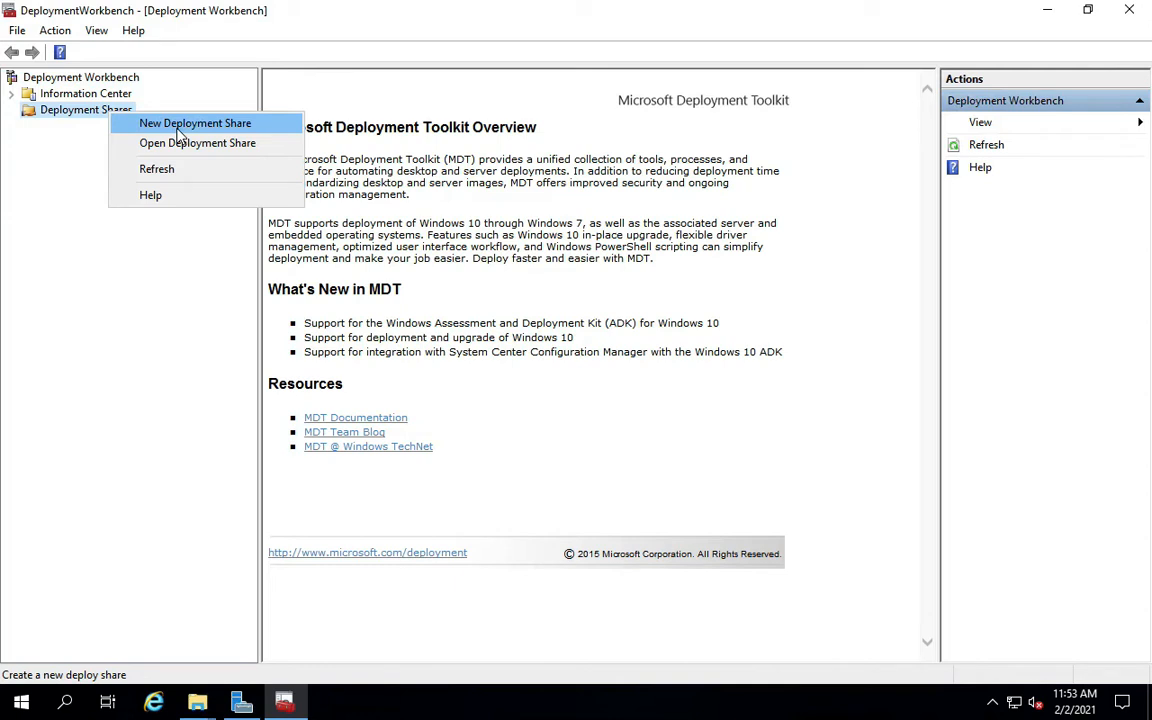
{"action": "left_click", "coordinate": [77, 170]}
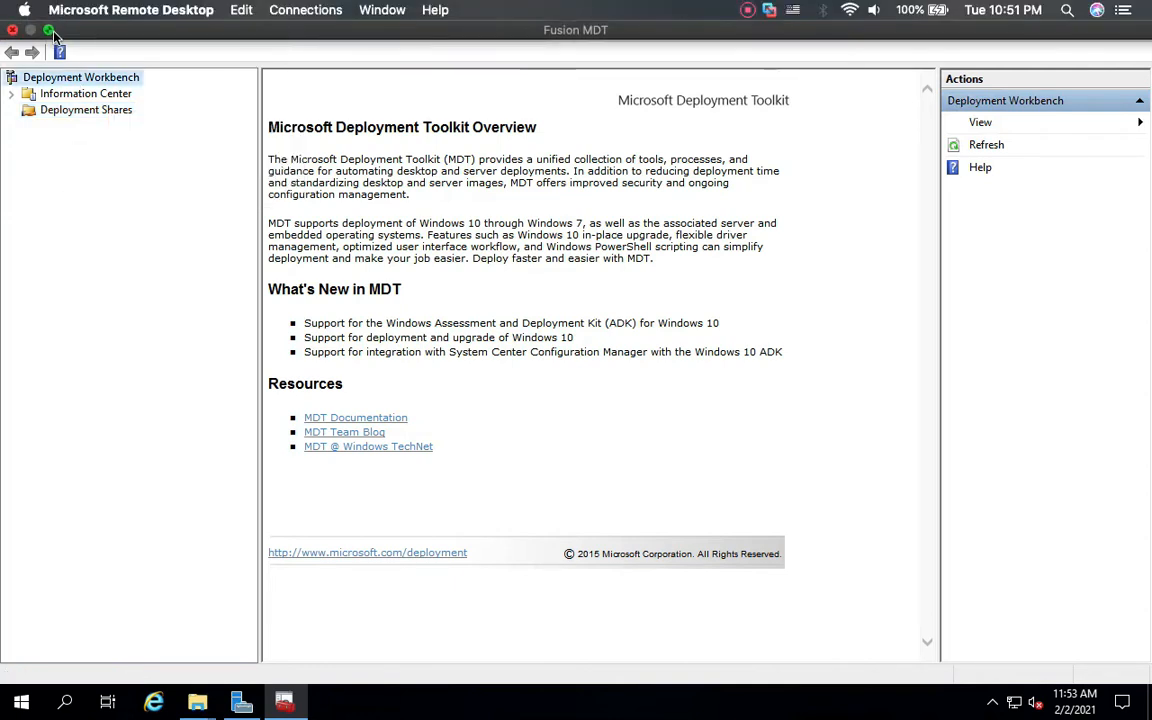
Read the Docs section 'Create and share the logs folder', highlighting the D:\Logs path.
{"action": "left_click", "coordinate": [48, 31]}
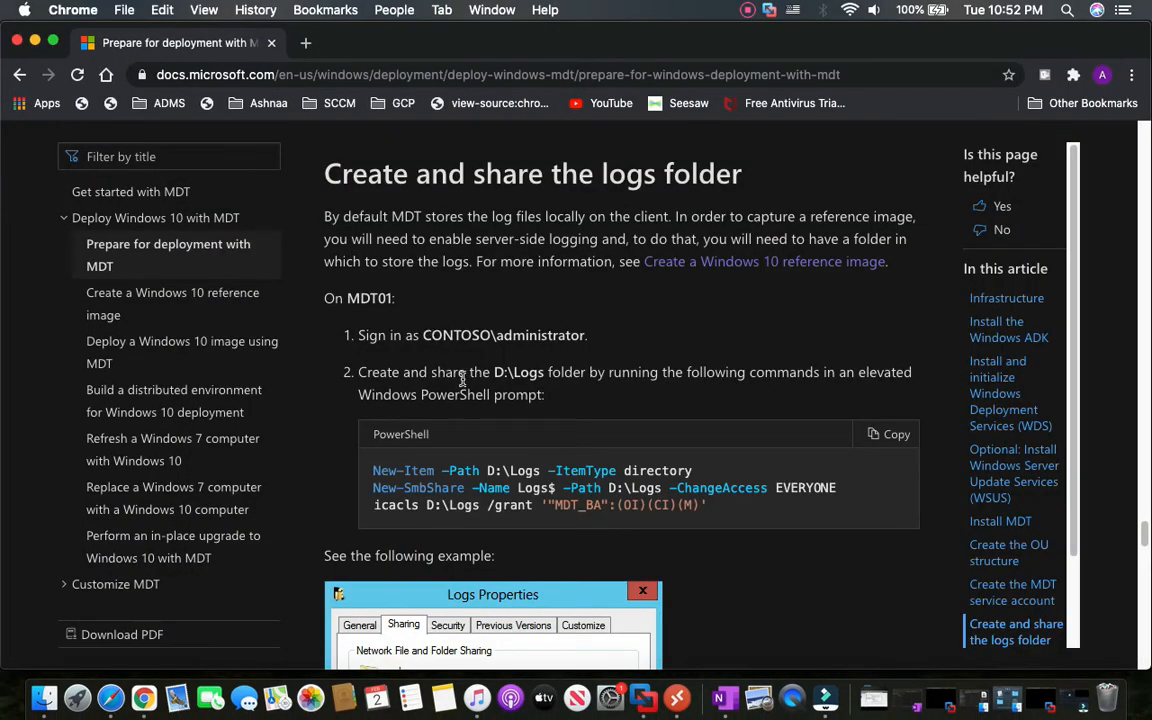
{"action": "left_click_drag", "start_coordinate": [340, 176], "coordinate": [729, 188]}
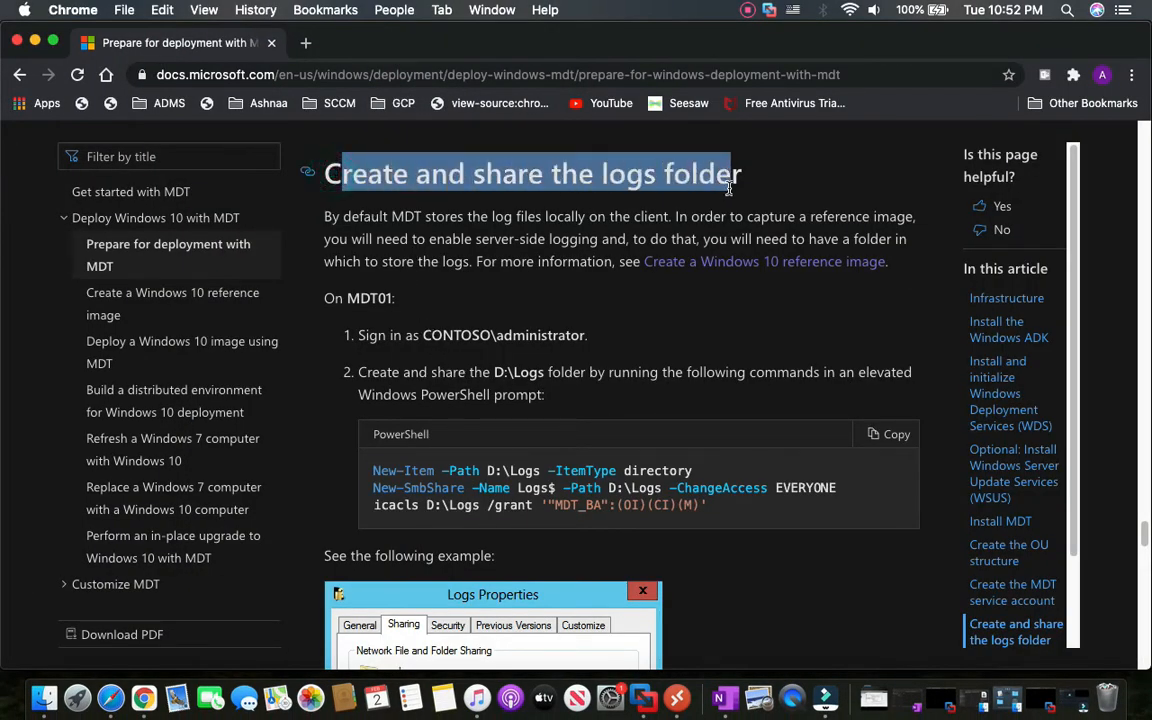
{"action": "left_click", "coordinate": [751, 190]}
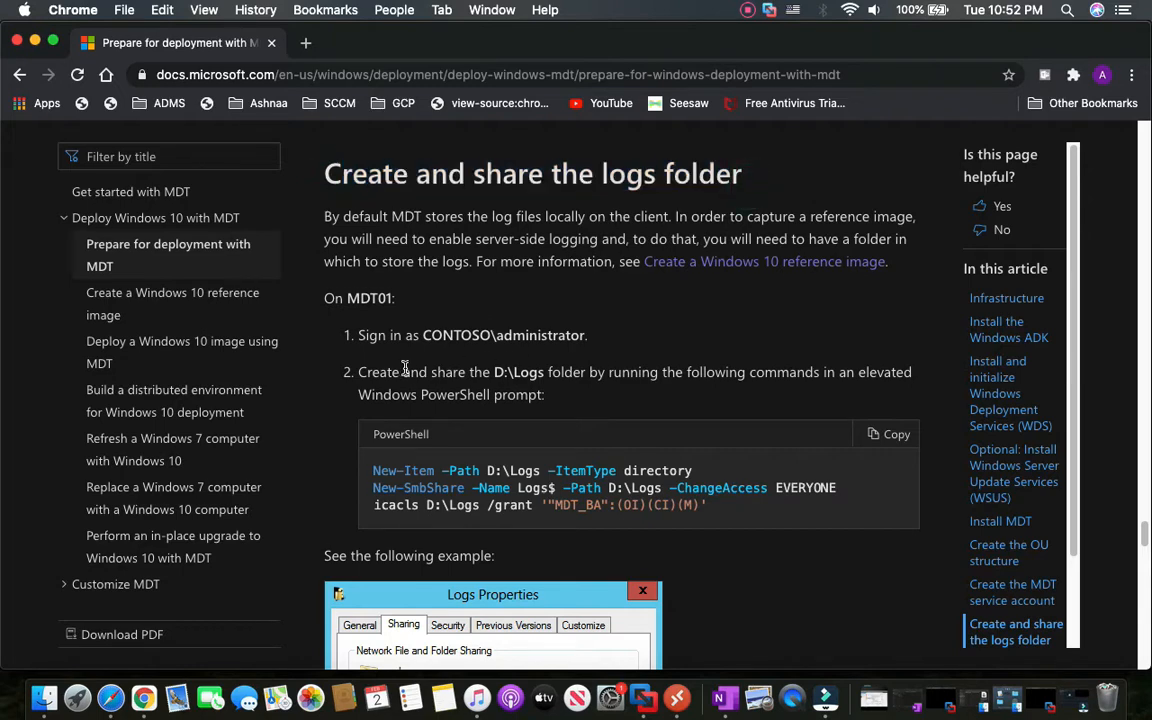
{"action": "scroll", "coordinate": [405, 368], "scroll_direction": "down", "scroll_amount": 1}
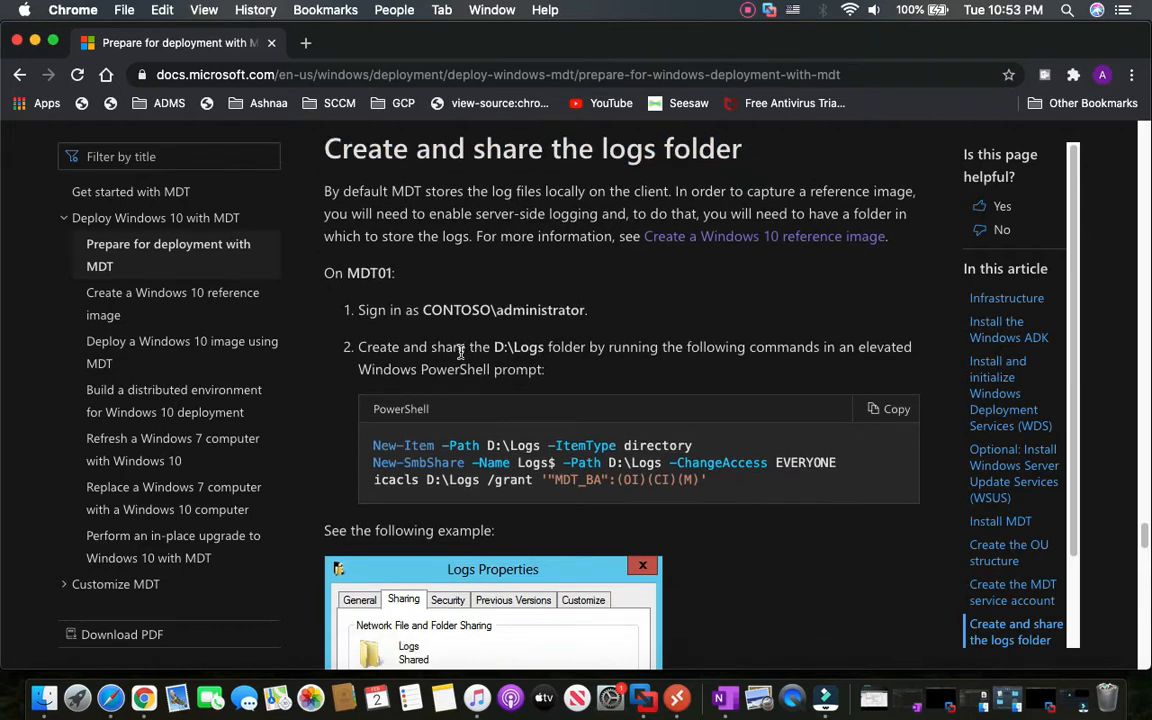
{"action": "scroll", "coordinate": [462, 352], "scroll_direction": "down", "scroll_amount": 1}
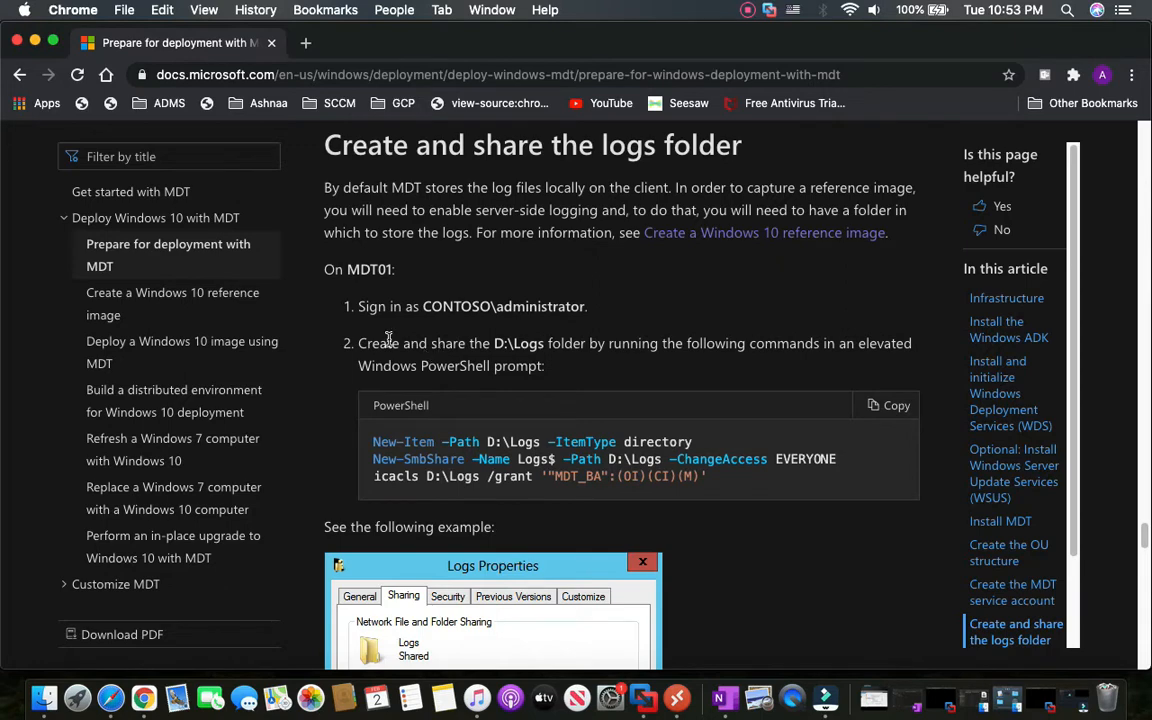
{"action": "scroll", "coordinate": [467, 388], "scroll_direction": "down", "scroll_amount": 1}
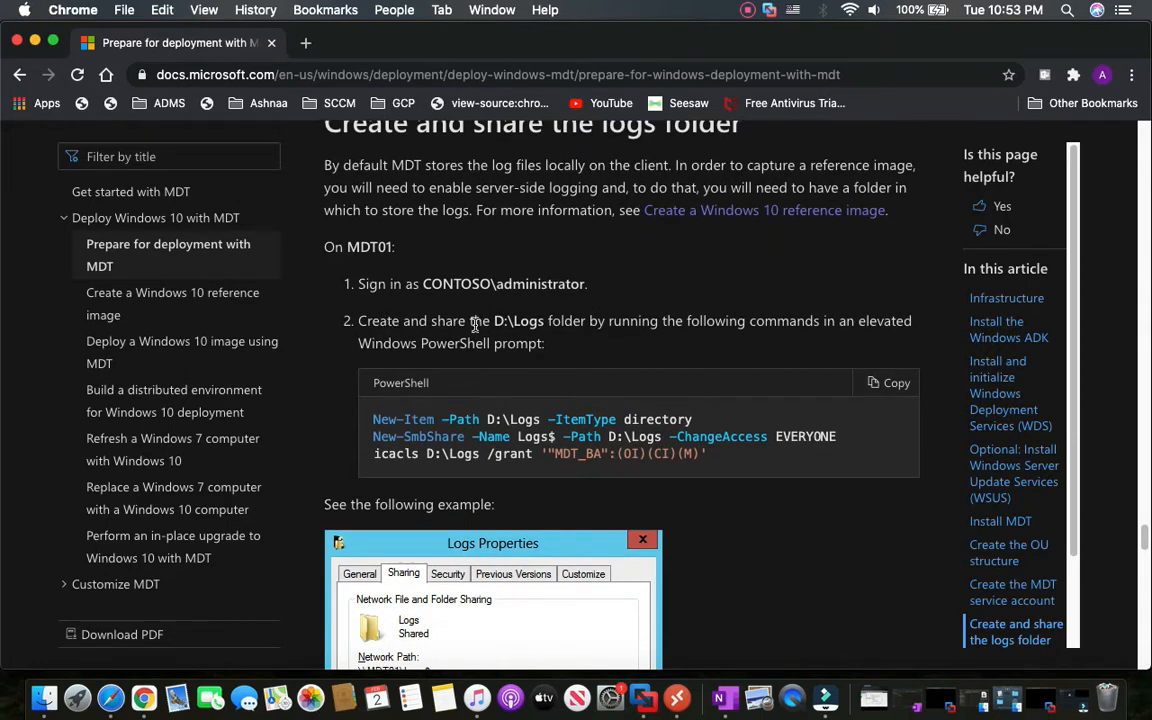
{"action": "left_click_drag", "start_coordinate": [494, 320], "coordinate": [533, 324]}
{"action": "scroll", "coordinate": [492, 357], "scroll_direction": "down", "scroll_amount": 10}
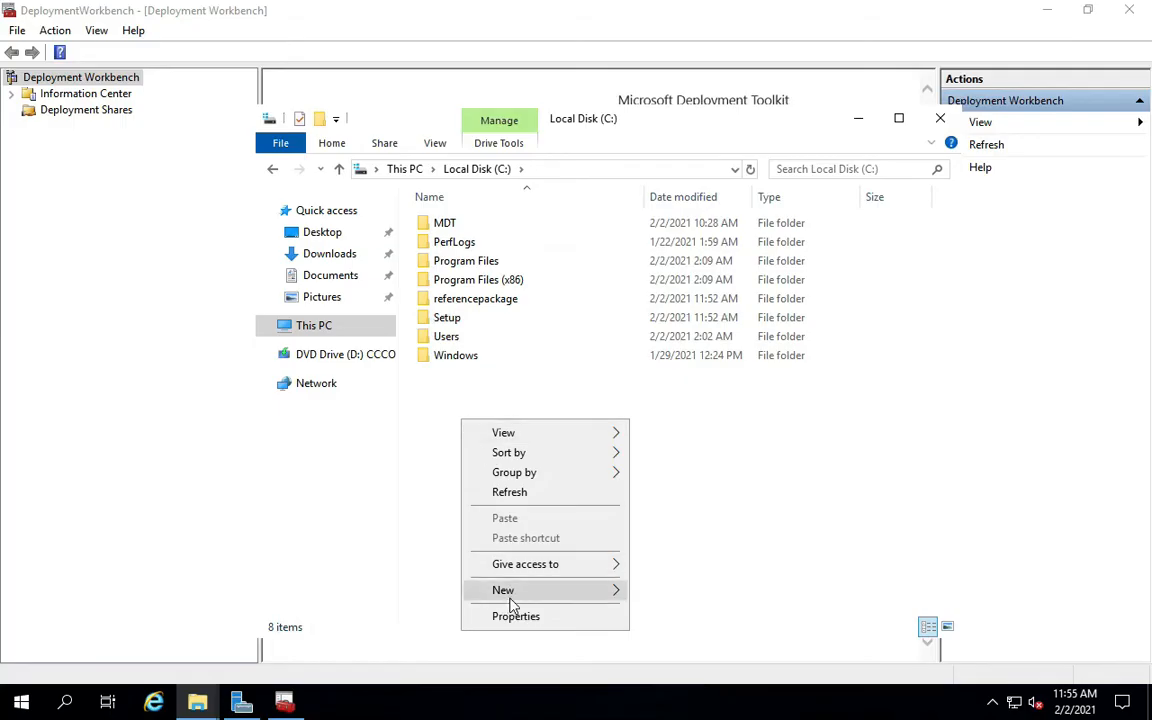
Create a new folder named Log on Local Disk (C:).
{"action": "mouse_move", "coordinate": [505, 590]}
{"action": "left_click", "coordinate": [665, 592]}
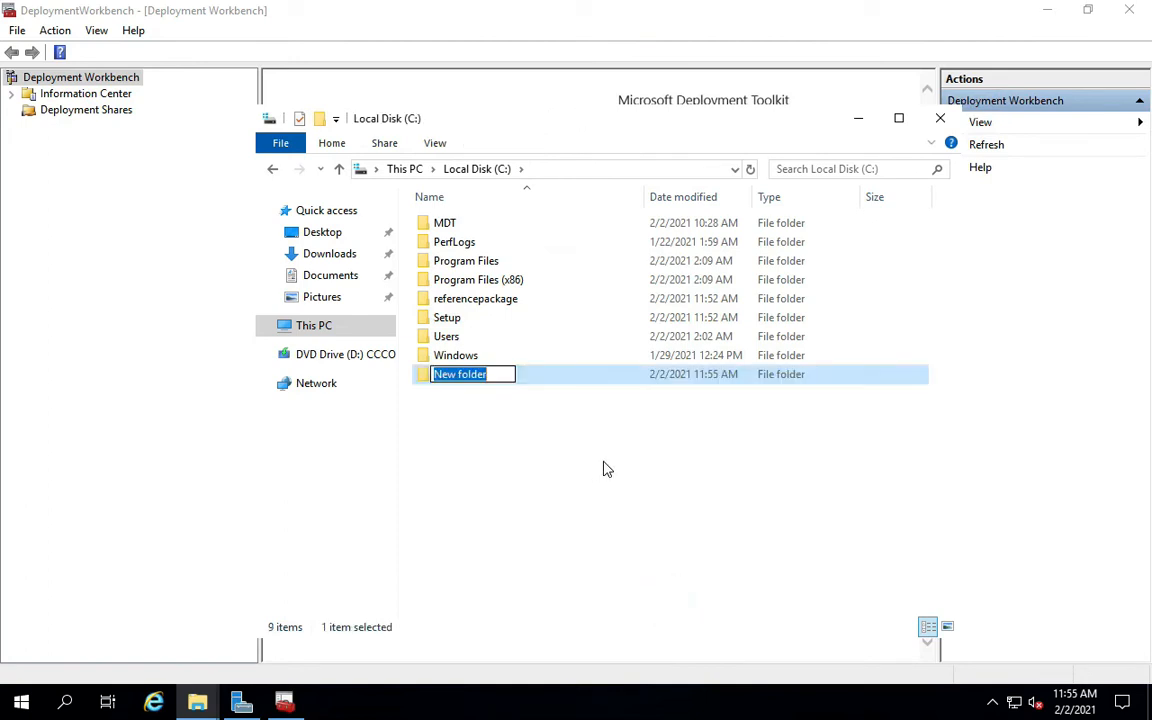
{"action": "type", "text": "Log"}
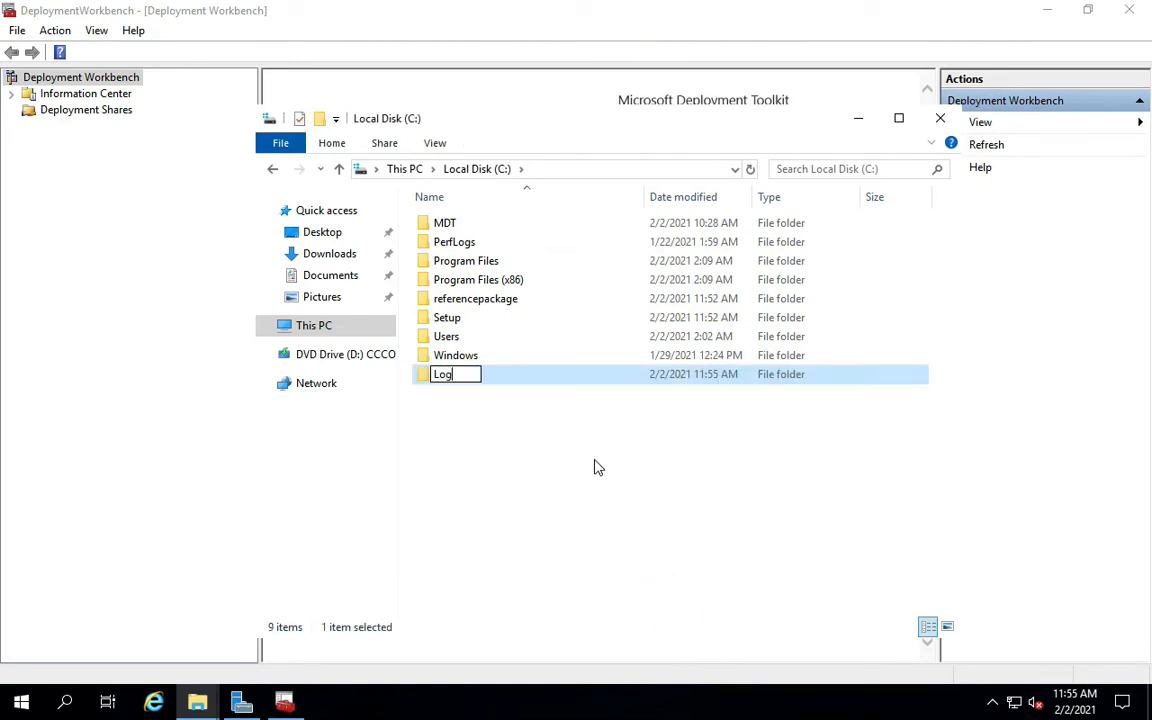
{"action": "left_click", "coordinate": [593, 467]}
Share the Log folder with Everyone at Read/Write permission.
{"action": "right_click", "coordinate": [443, 376]}
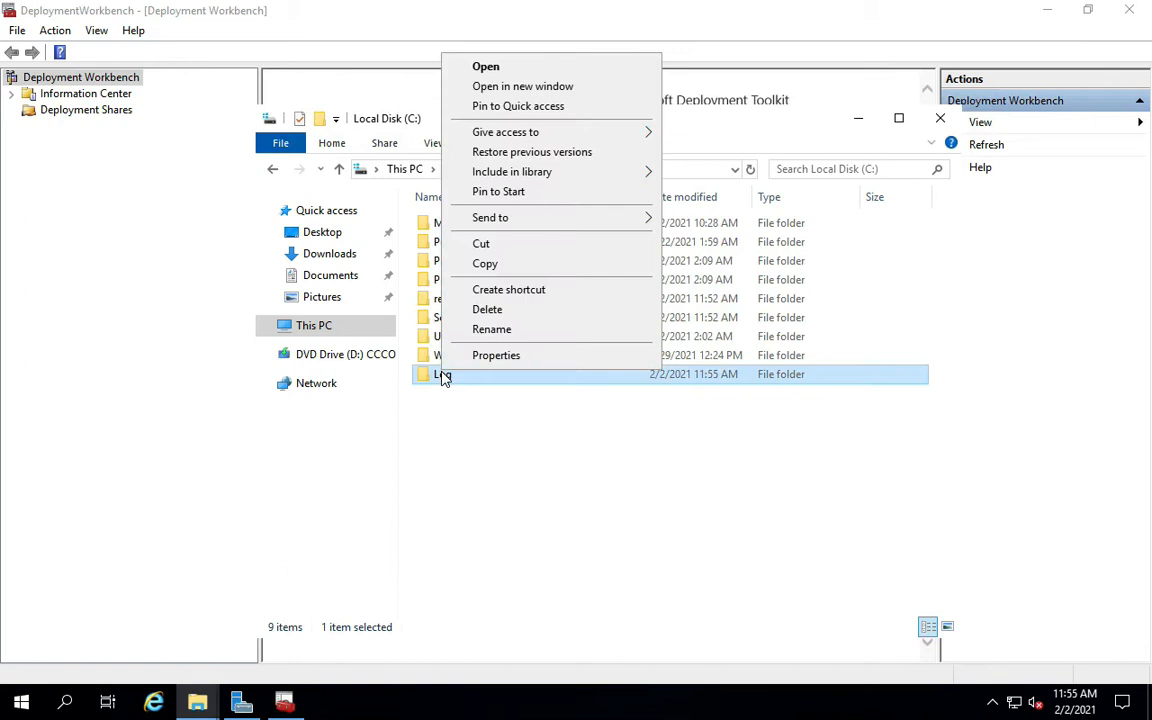
{"action": "left_click", "coordinate": [490, 356]}
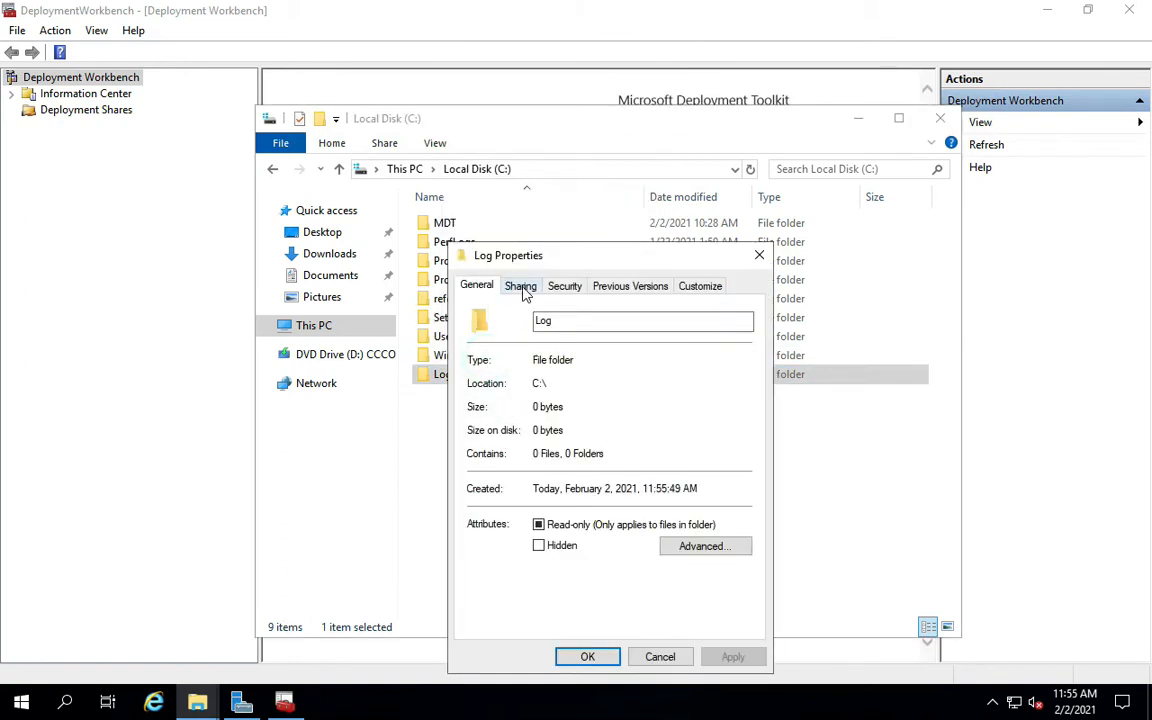
{"action": "left_click", "coordinate": [520, 286]}
{"action": "left_click", "coordinate": [505, 405]}
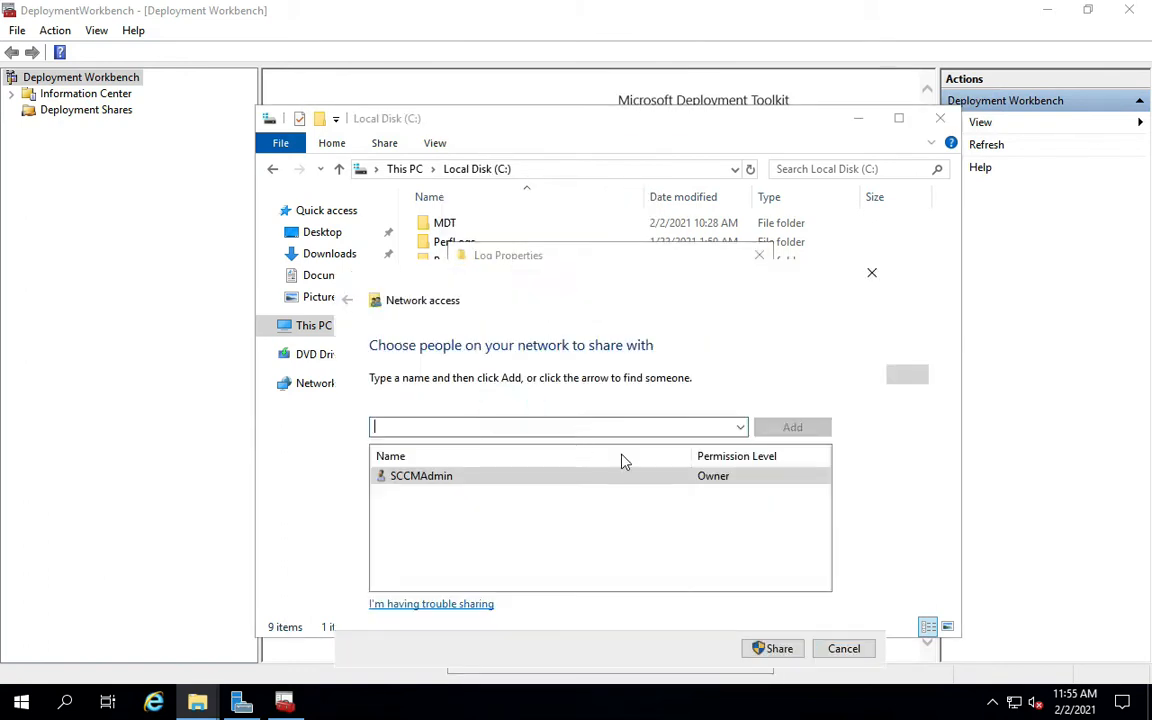
{"action": "left_click", "coordinate": [741, 428]}
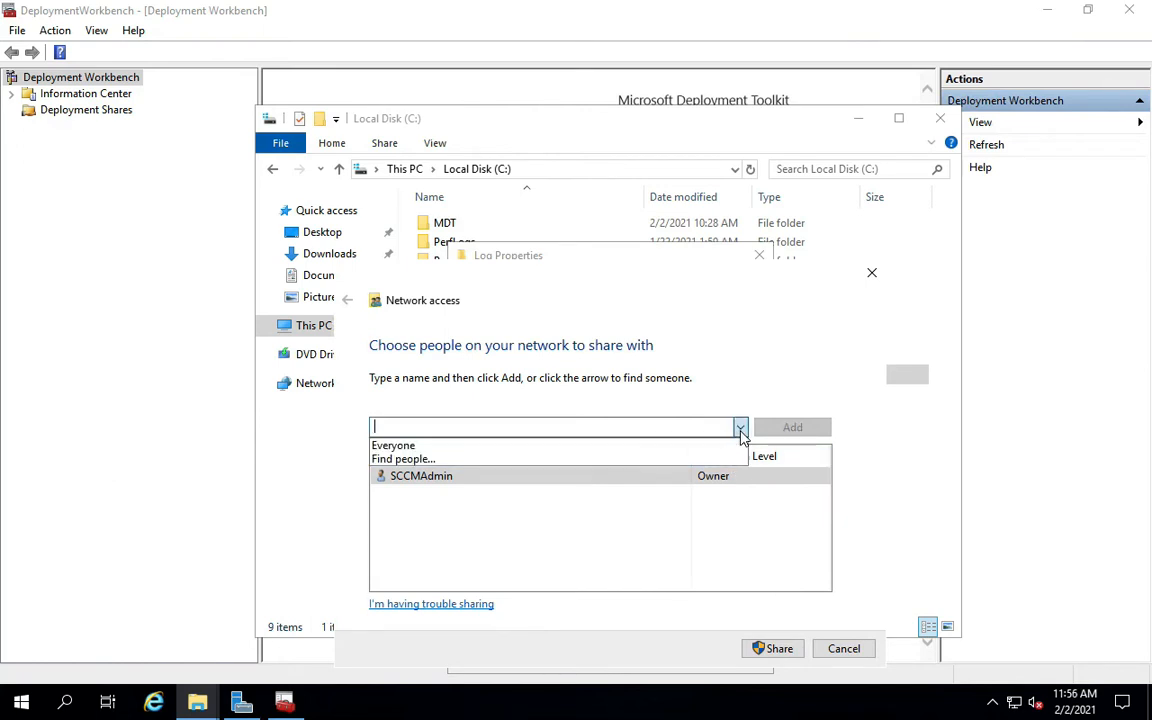
{"action": "left_click", "coordinate": [563, 446]}
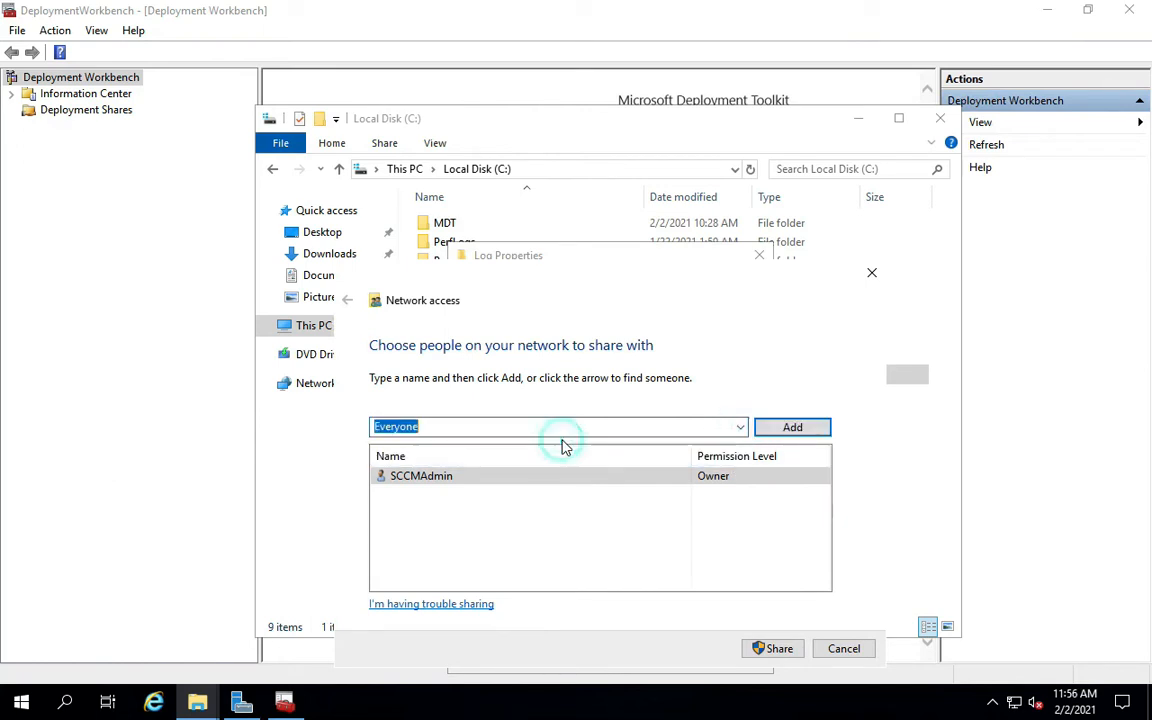
{"action": "left_click", "coordinate": [791, 430]}
{"action": "left_click", "coordinate": [731, 477]}
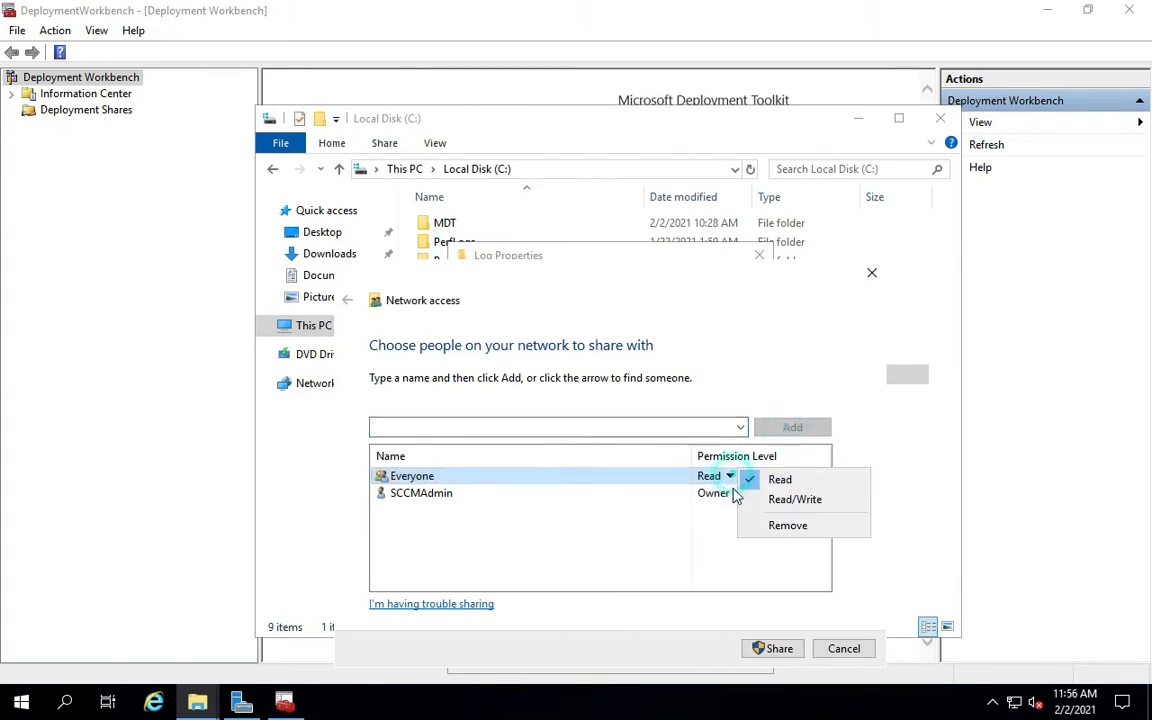
{"action": "left_click", "coordinate": [786, 500]}
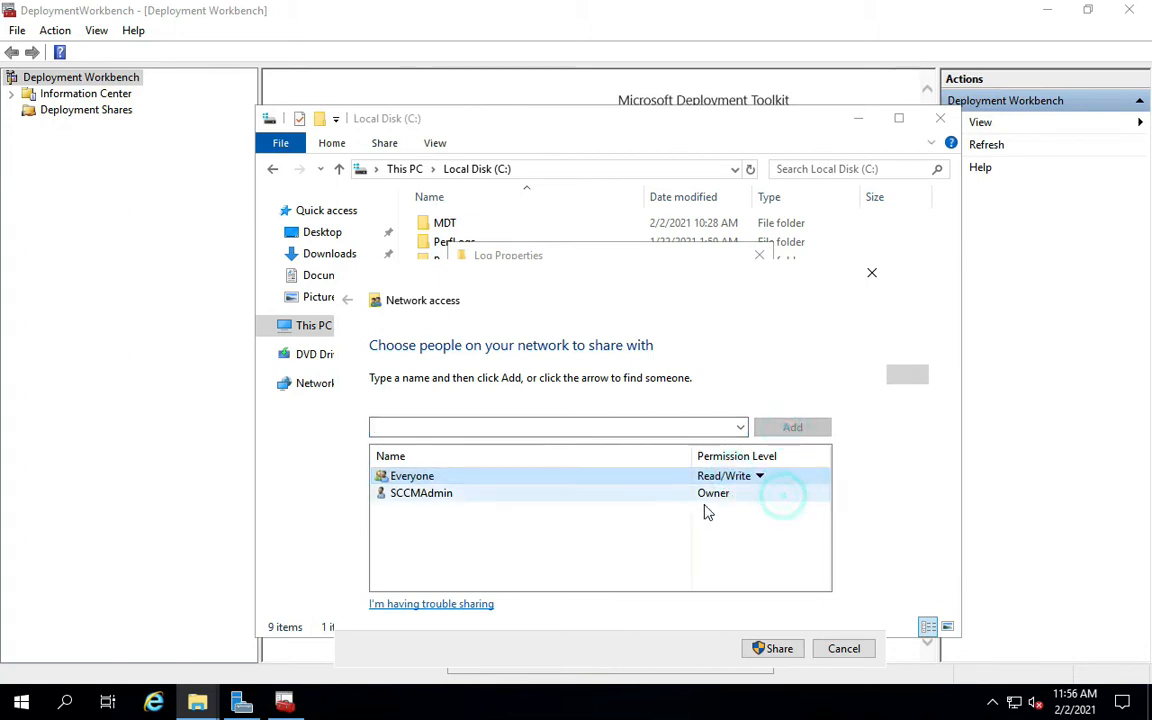
{"action": "left_click", "coordinate": [773, 648]}
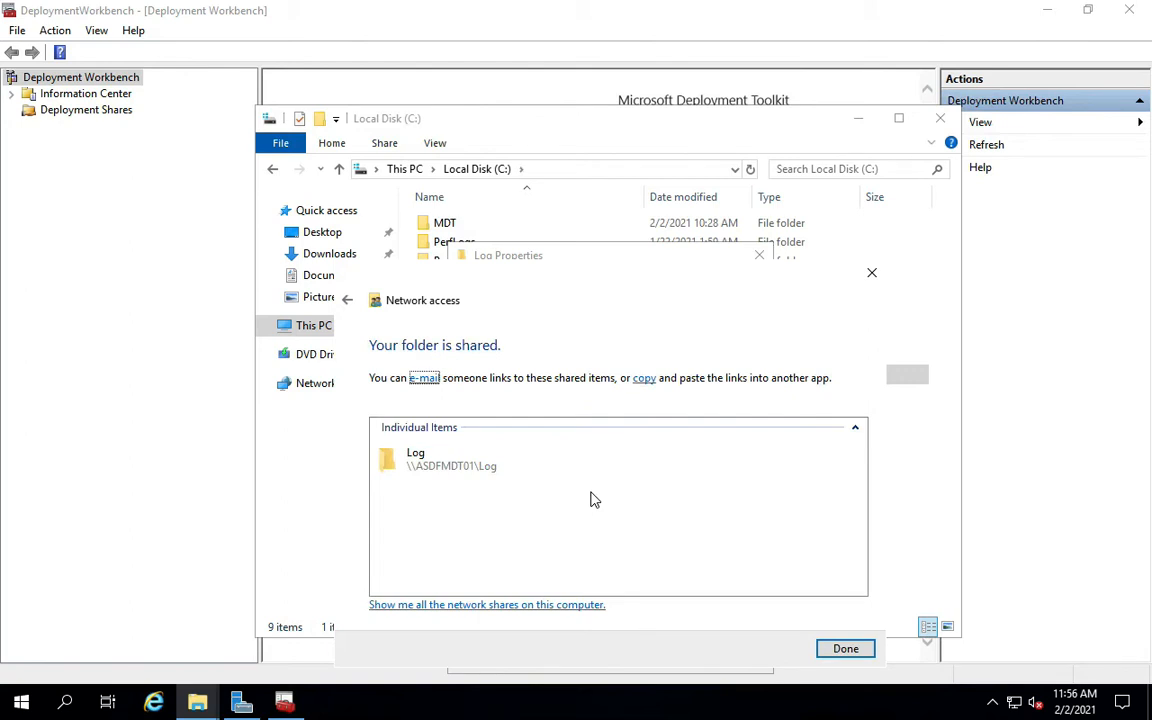
{"action": "left_click", "coordinate": [830, 650]}
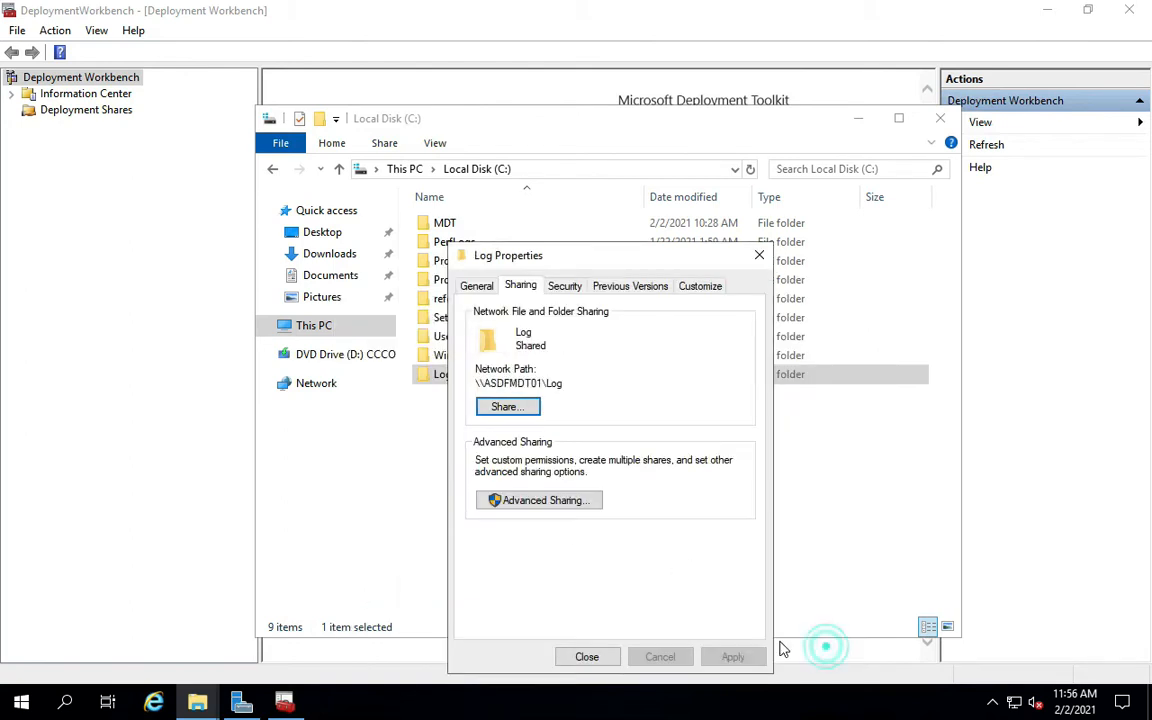
{"action": "left_click", "coordinate": [588, 656]}
{"action": "mouse_move", "coordinate": [800, 2]}
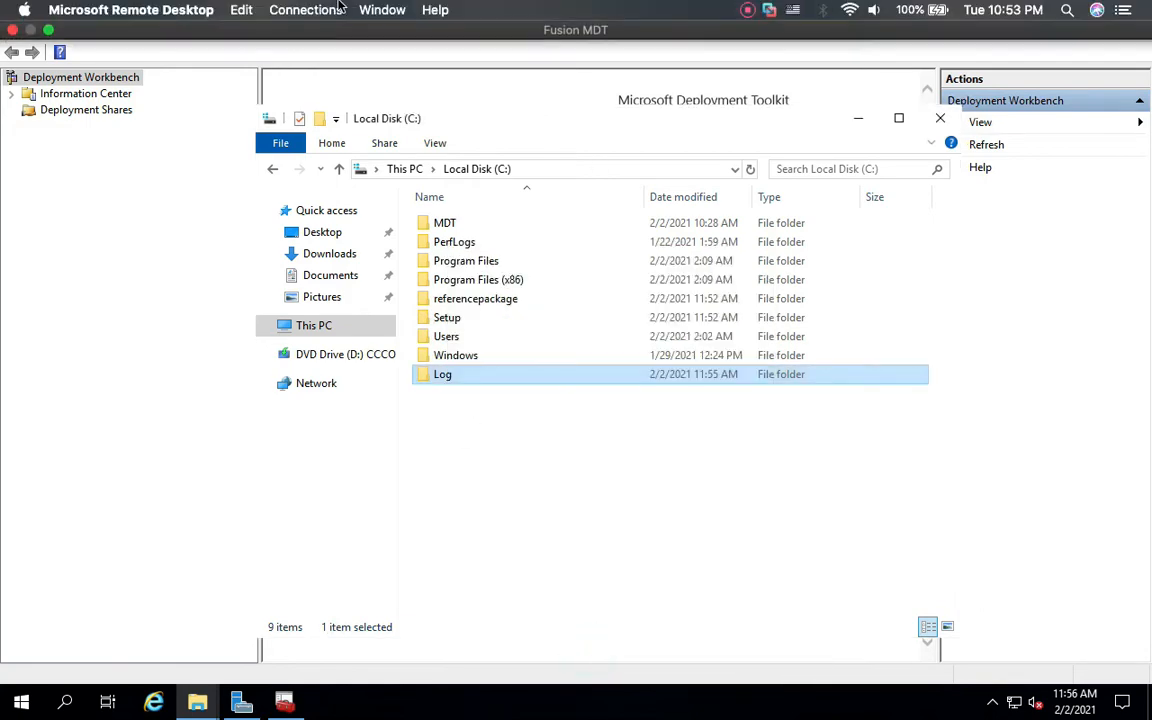
Switch to Microsoft Docs and highlight the 'Create the MDT build lab deployment share' heading.
{"action": "left_click", "coordinate": [47, 30]}
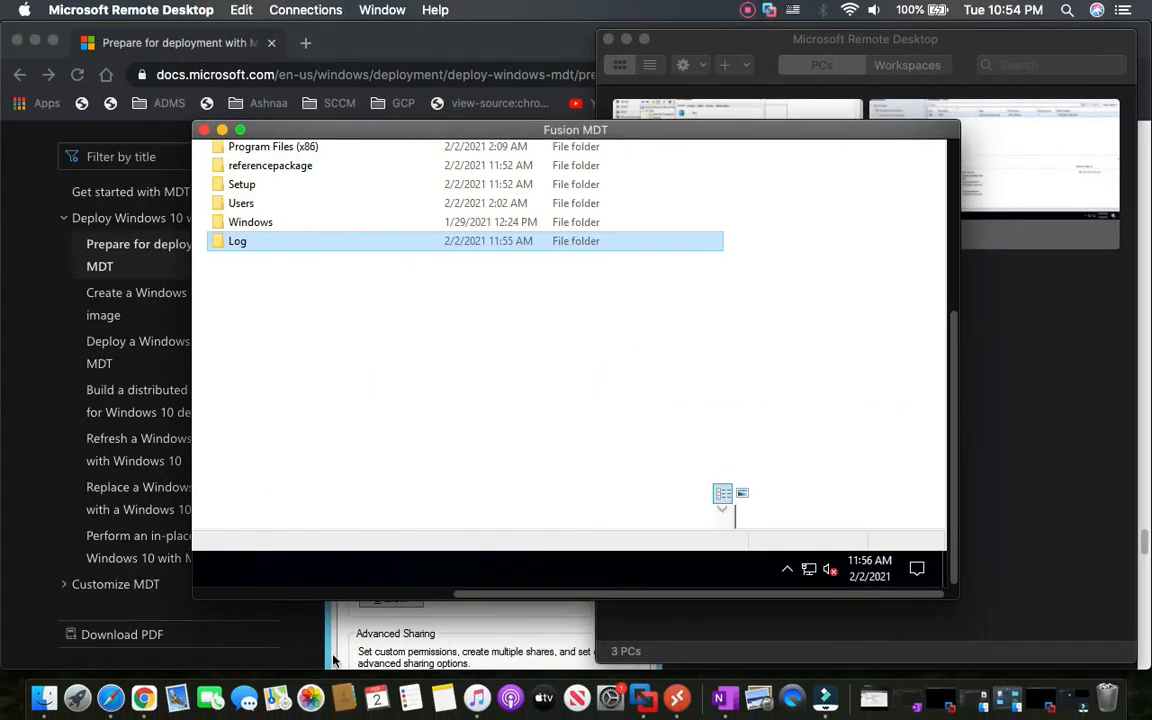
{"action": "left_click", "coordinate": [335, 660]}
{"action": "left_click_drag", "start_coordinate": [335, 240], "coordinate": [825, 236]}
{"action": "scroll", "coordinate": [538, 335], "scroll_direction": "down", "scroll_amount": 1}
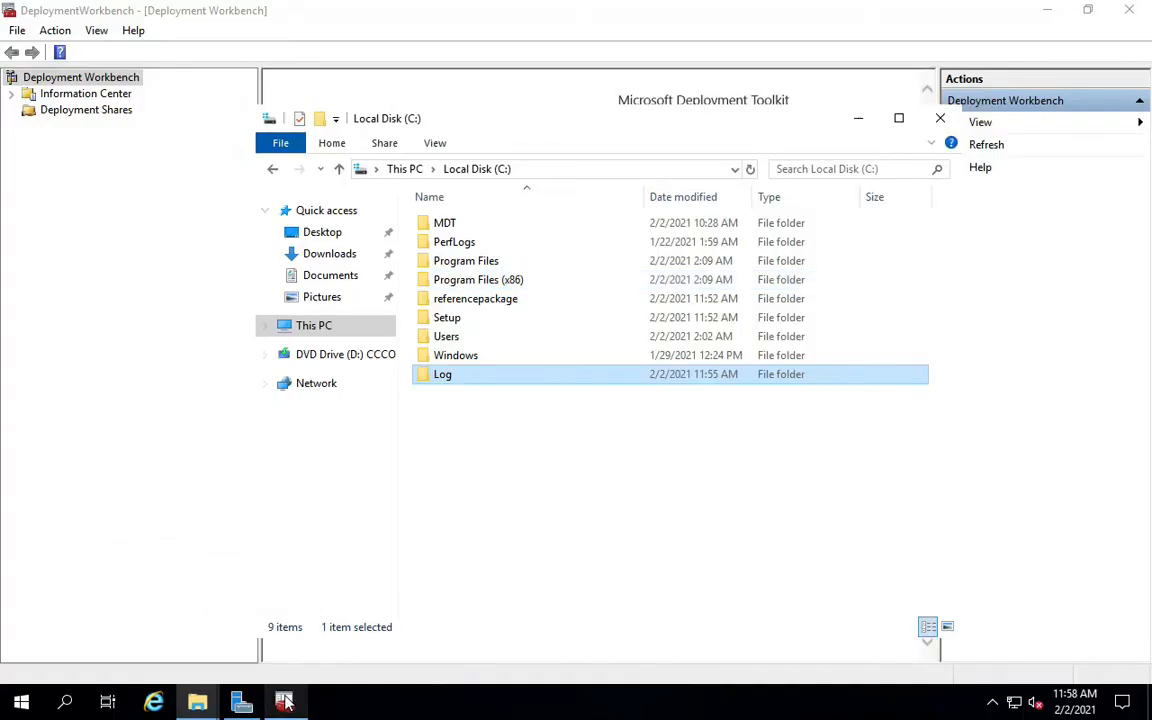
Start a New Deployment Share in Deployment Workbench with path C:\MDTShare.
{"action": "left_click", "coordinate": [285, 702]}
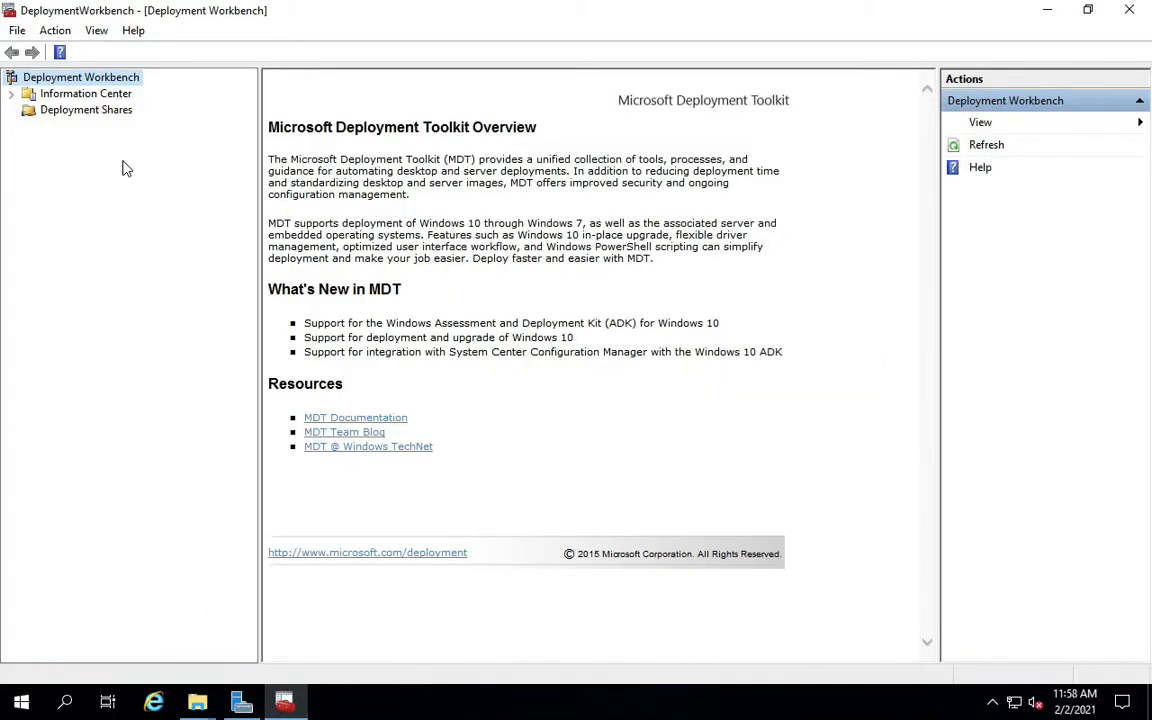
{"action": "right_click", "coordinate": [85, 112]}
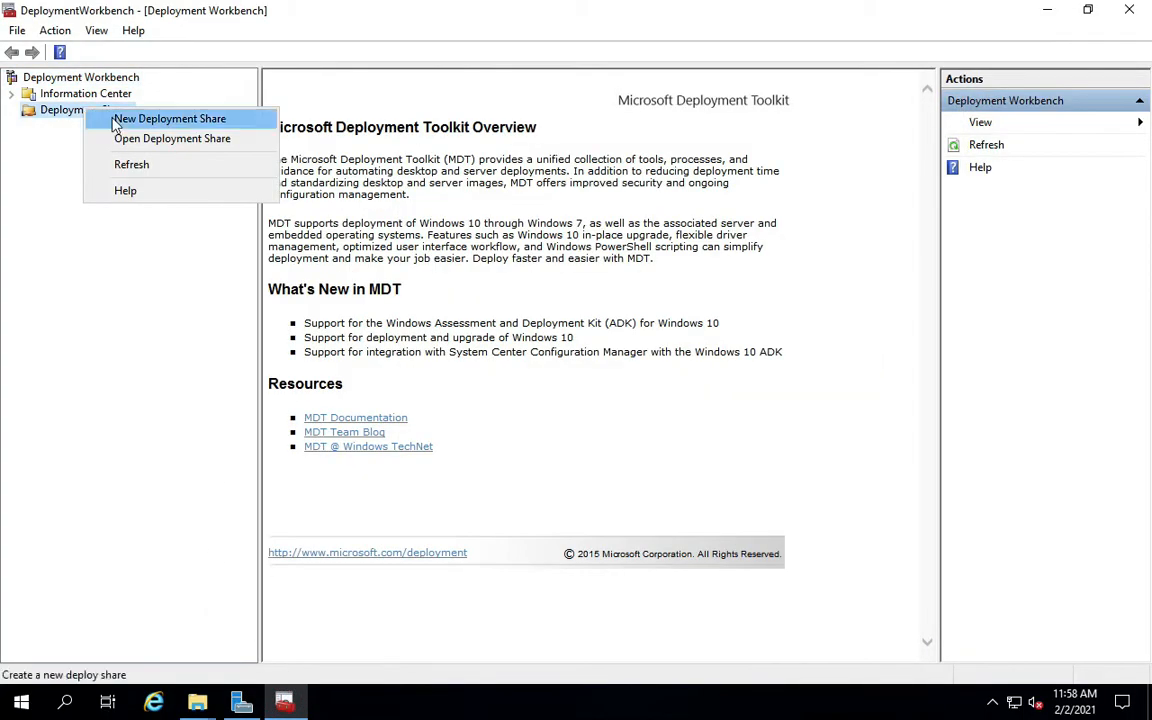
{"action": "left_click", "coordinate": [116, 117]}
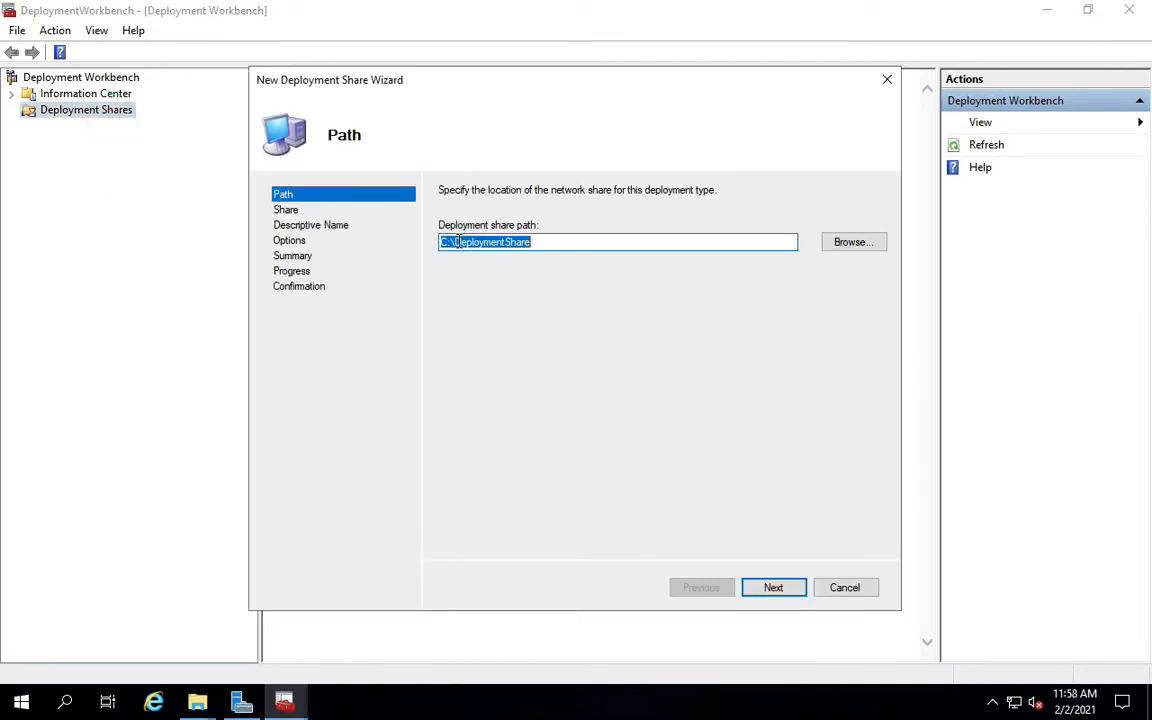
{"action": "left_click_drag", "start_coordinate": [455, 241], "coordinate": [533, 244]}
{"action": "type", "text": "MDT"}
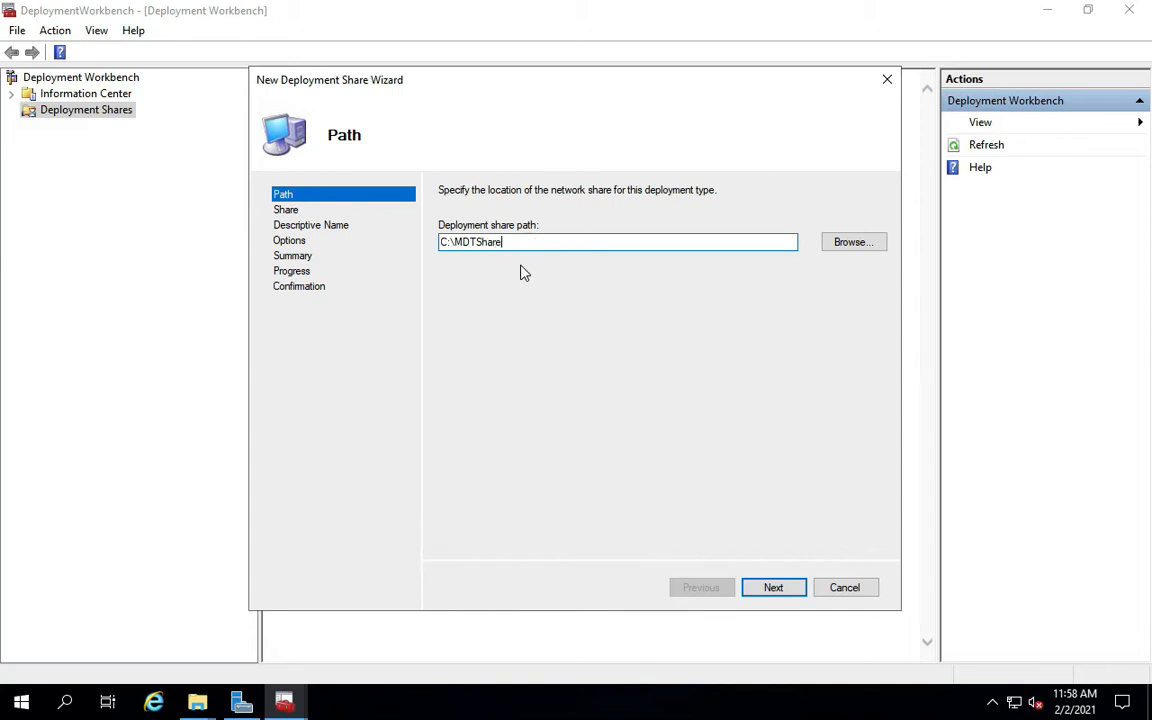
{"action": "left_click", "coordinate": [773, 588]}
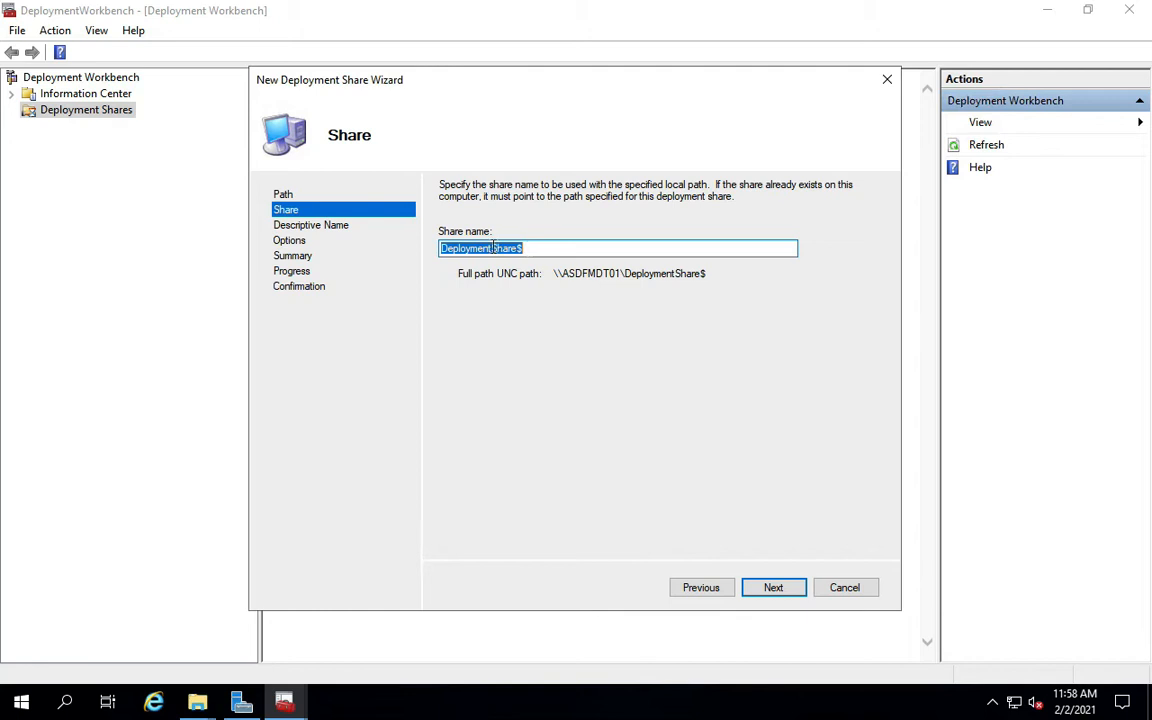
Set the deployment share name to MDTShare$.
{"action": "left_click_drag", "start_coordinate": [492, 248], "coordinate": [388, 237]}
{"action": "type", "text": "MDT"}
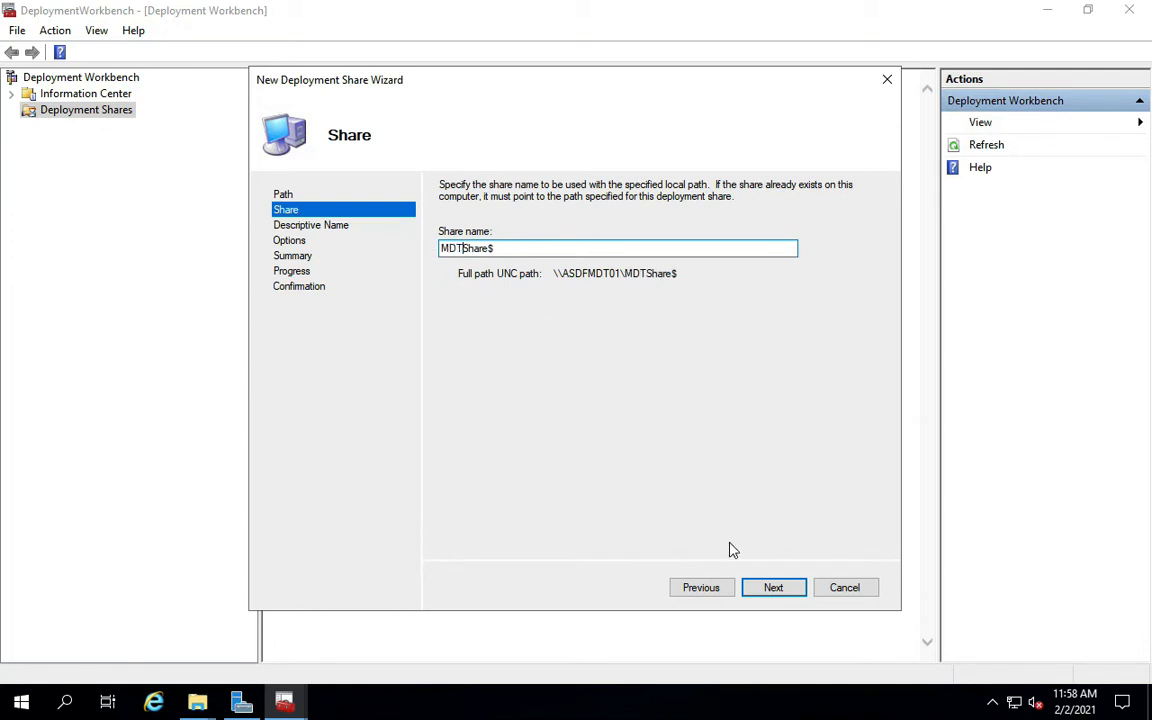
{"action": "left_click", "coordinate": [773, 588]}
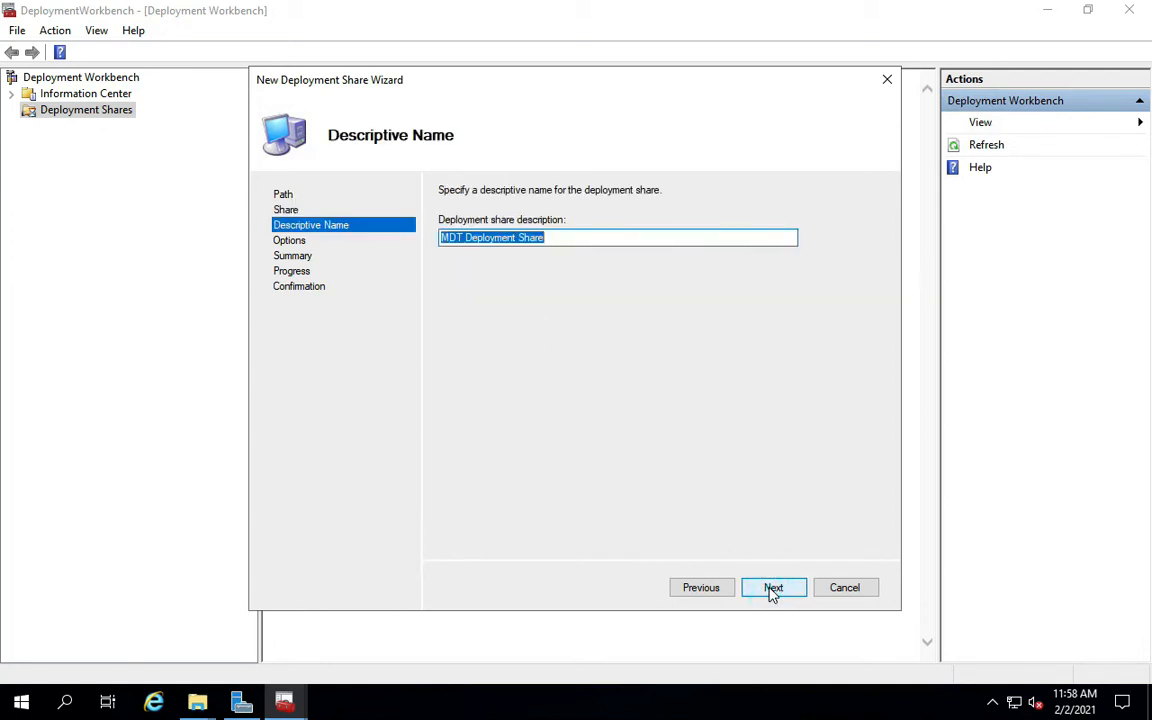
Keep the 'MDT Deployment Share' description, leave only the Administrator password and image capture prompts enabled, and finish.
{"action": "left_click", "coordinate": [773, 590]}
{"action": "left_click", "coordinate": [500, 233]}
{"action": "left_click", "coordinate": [500, 274]}
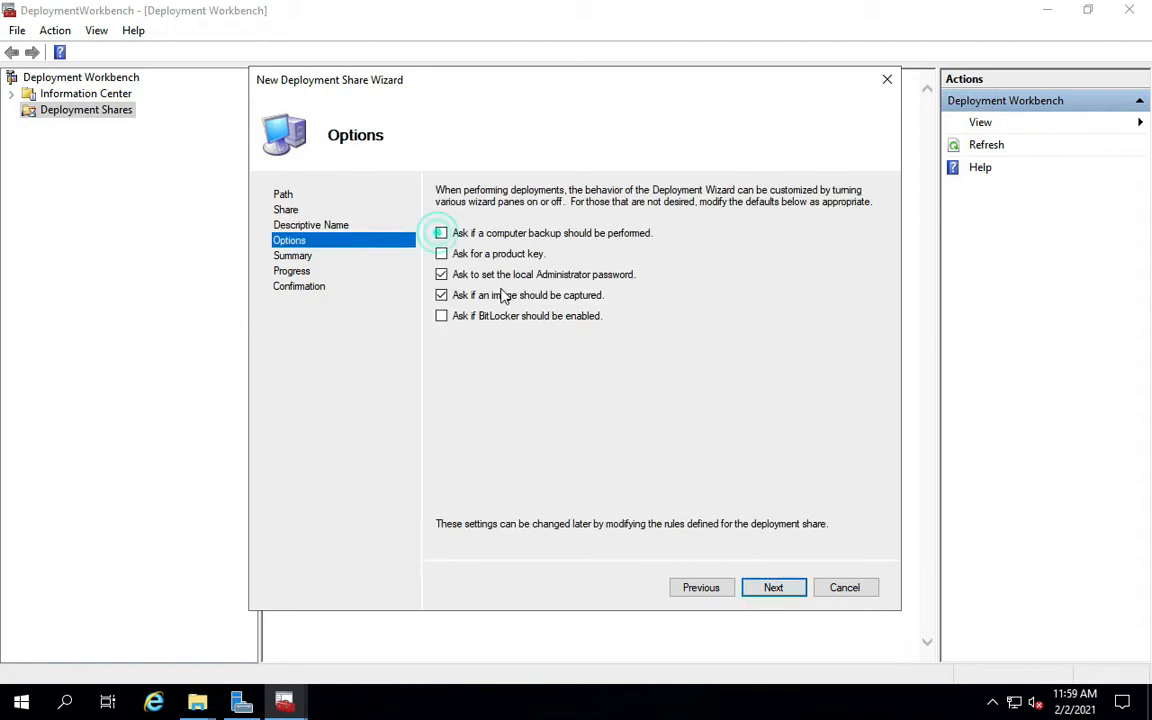
{"action": "left_click", "coordinate": [500, 316]}
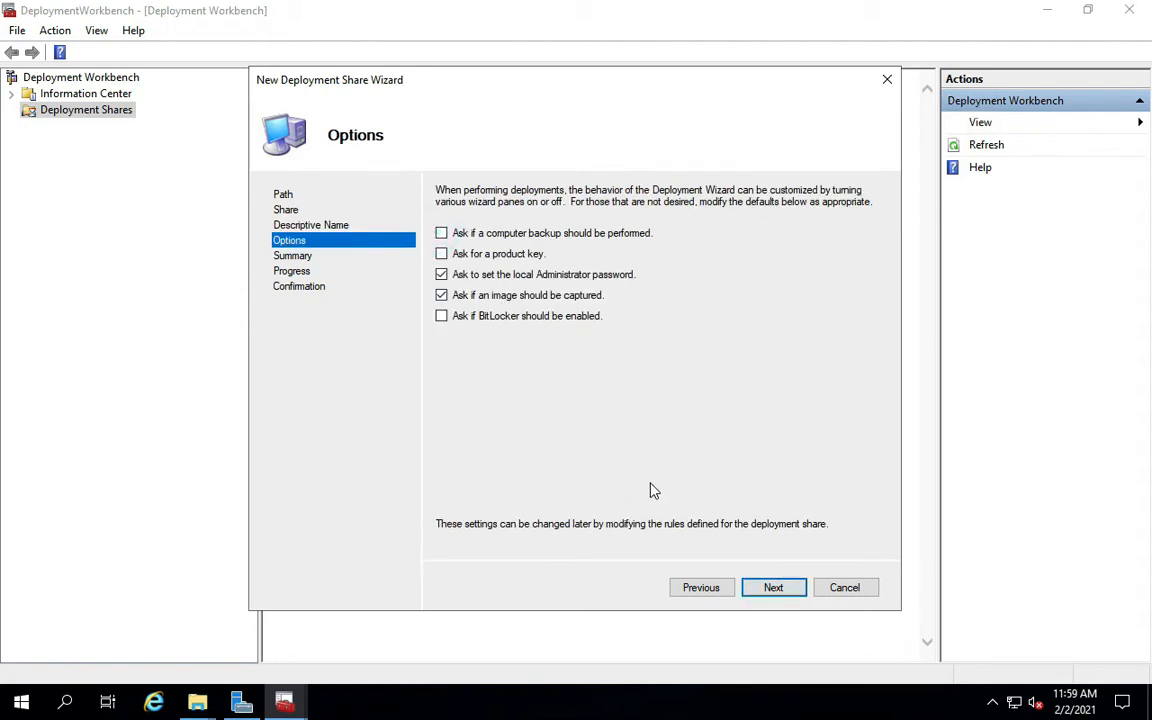
{"action": "left_click", "coordinate": [770, 590]}
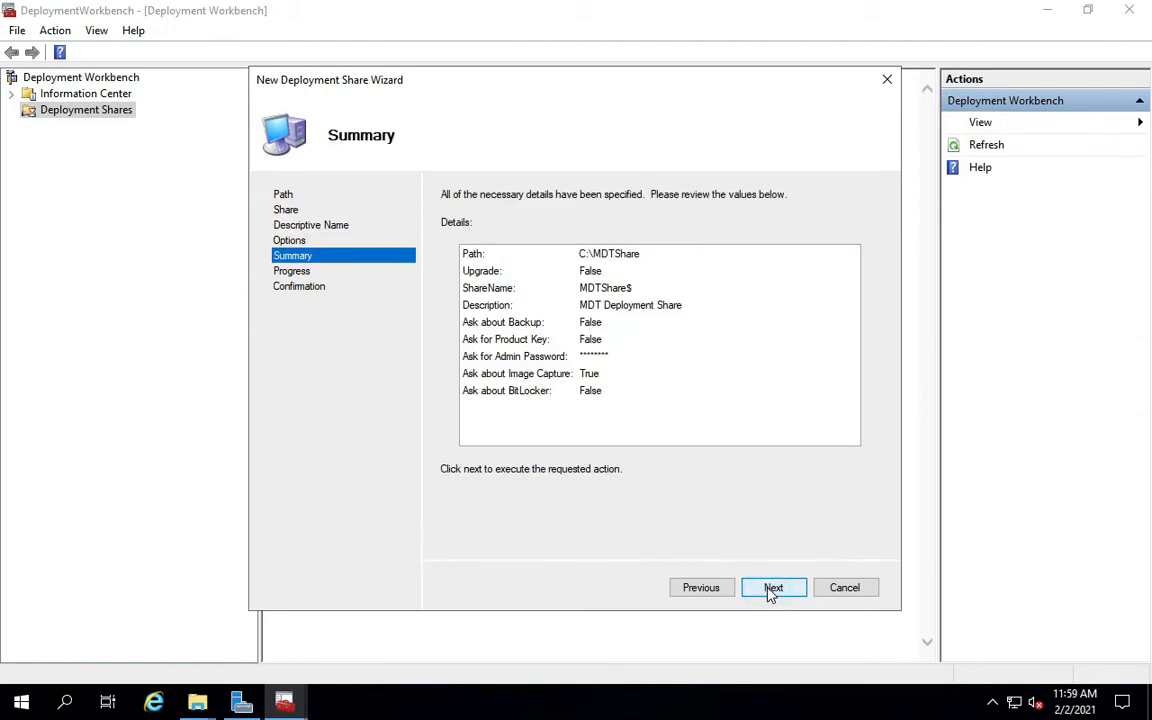
{"action": "left_click", "coordinate": [770, 587]}
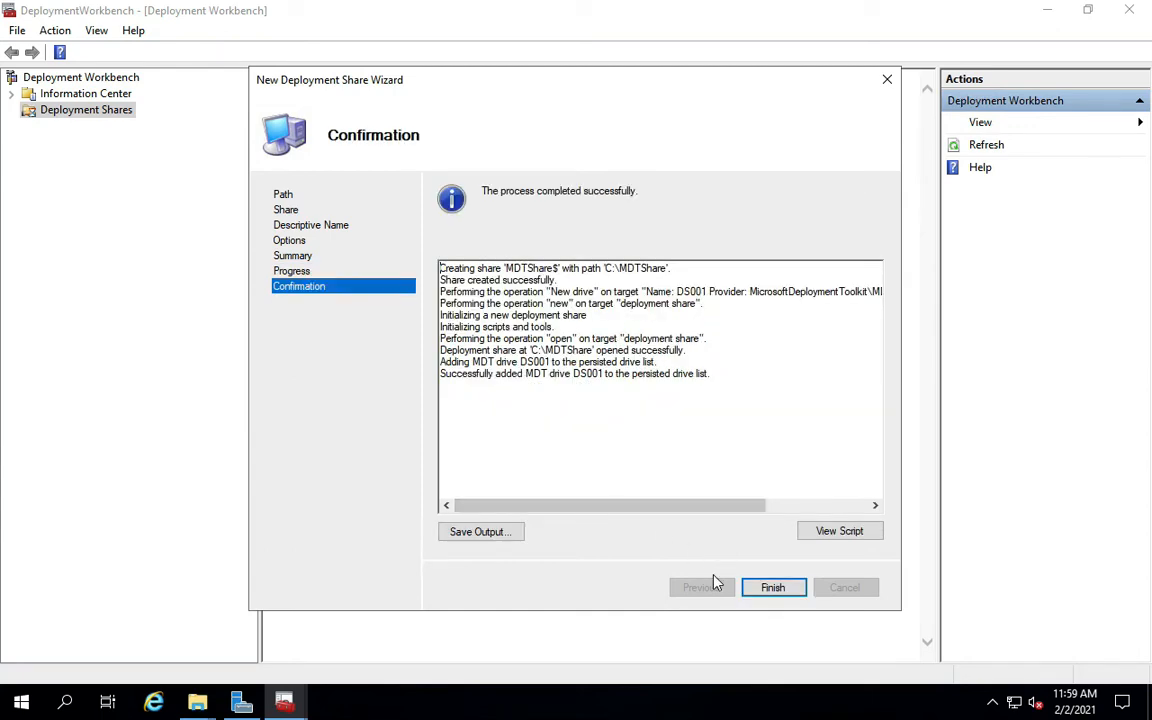
{"action": "left_click", "coordinate": [771, 588]}
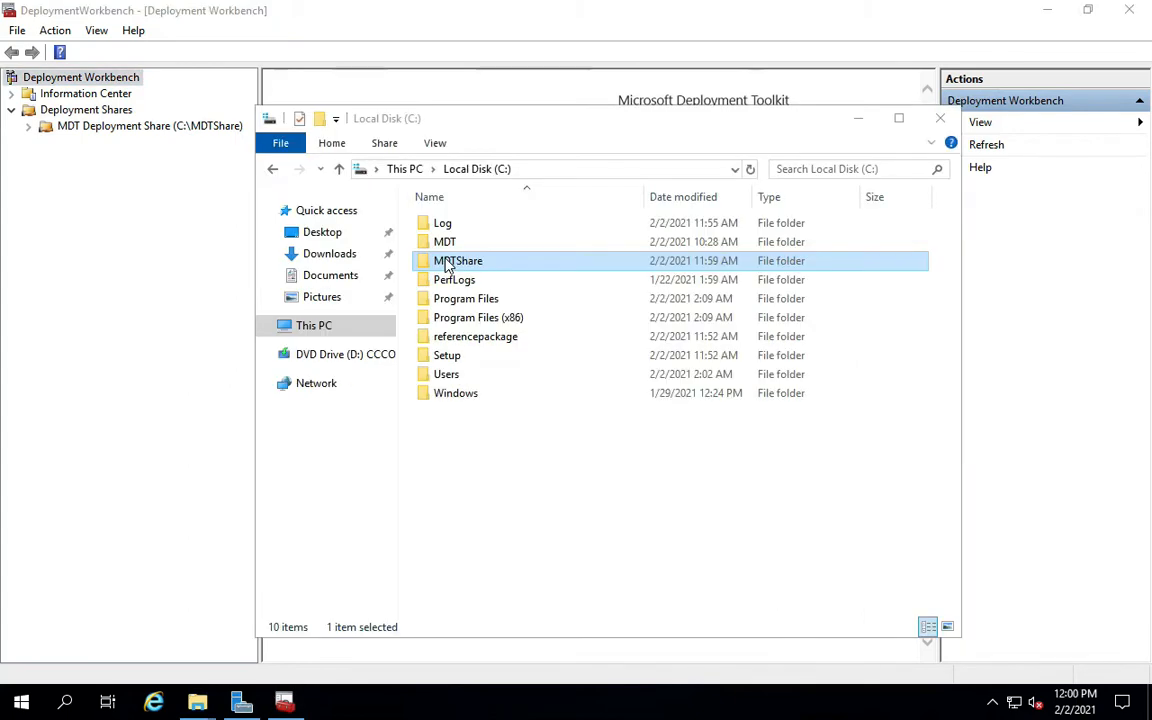
Share the MDTShare folder with Everyone at Read access.
{"action": "right_click", "coordinate": [446, 262]}
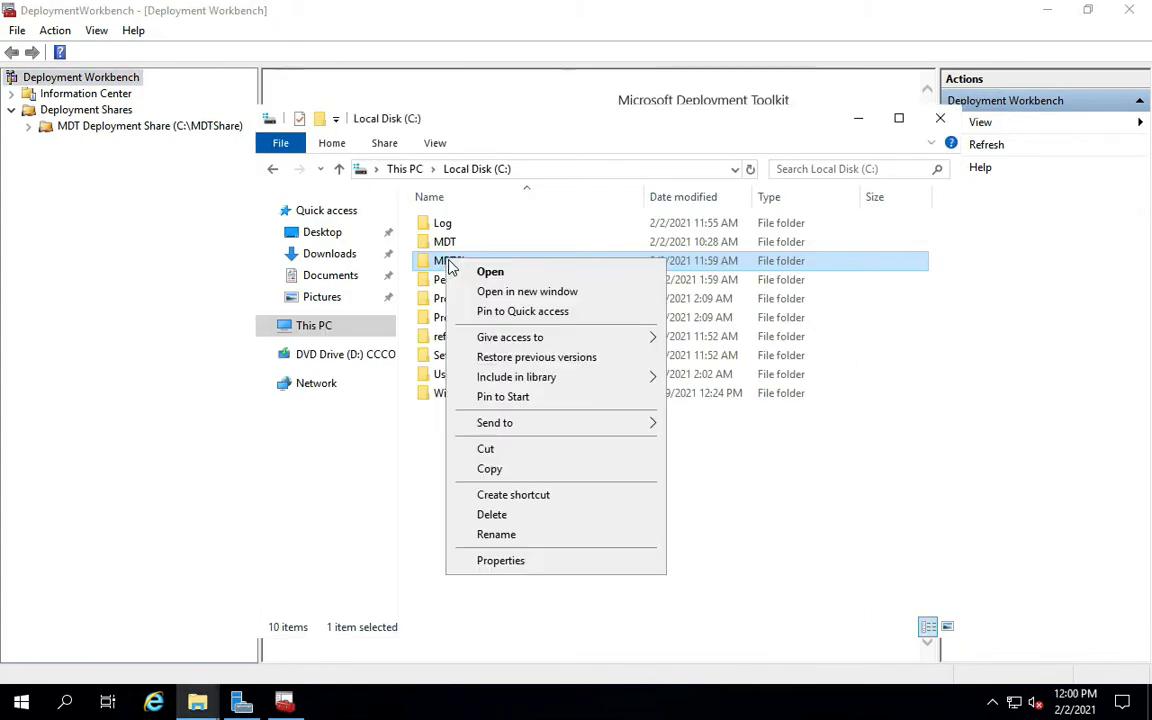
{"action": "left_click", "coordinate": [503, 558]}
{"action": "left_click", "coordinate": [520, 288]}
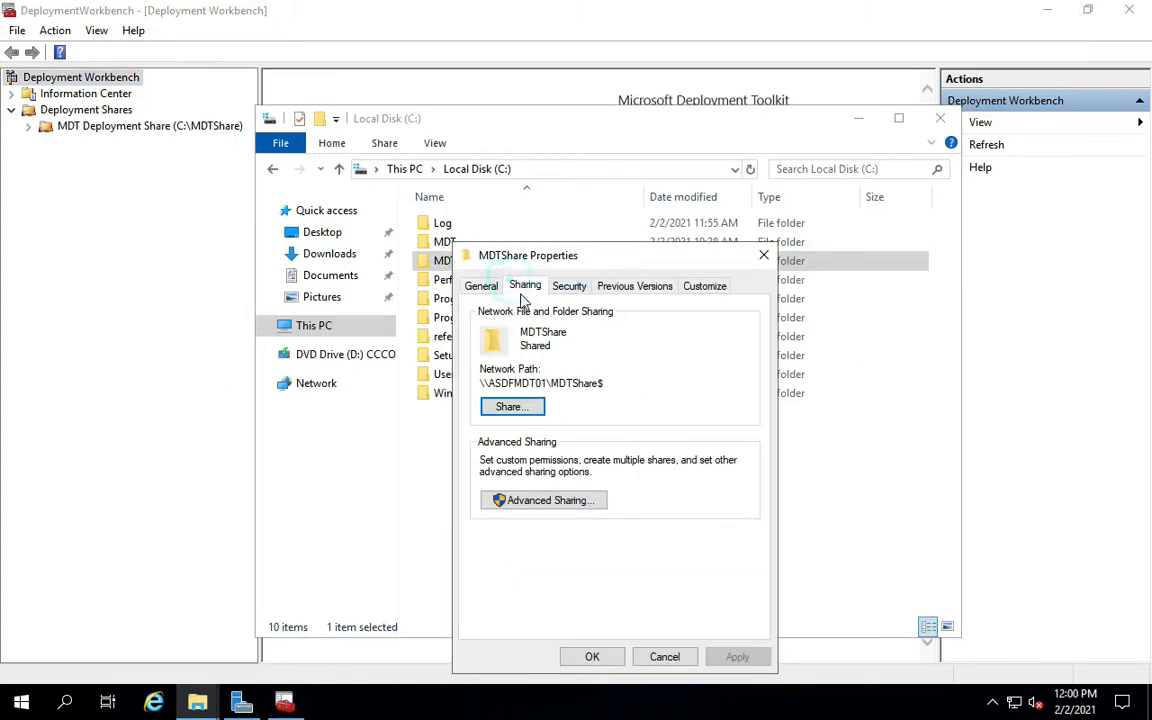
{"action": "left_click", "coordinate": [518, 407]}
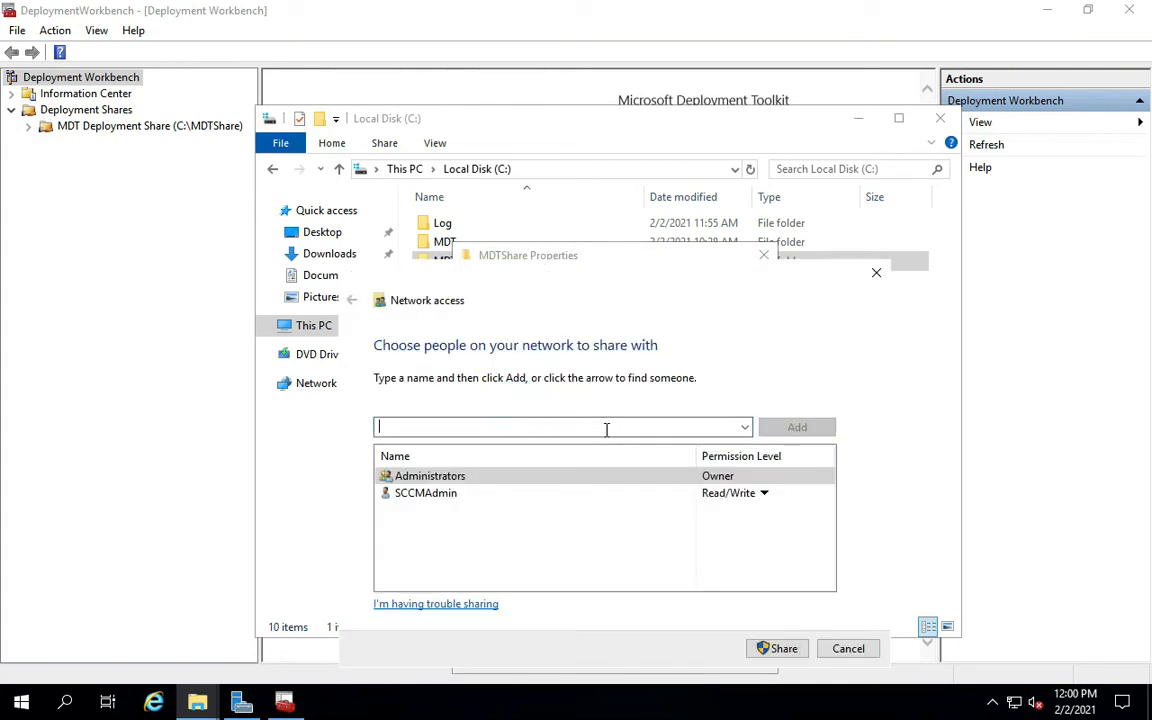
{"action": "left_click", "coordinate": [745, 427]}
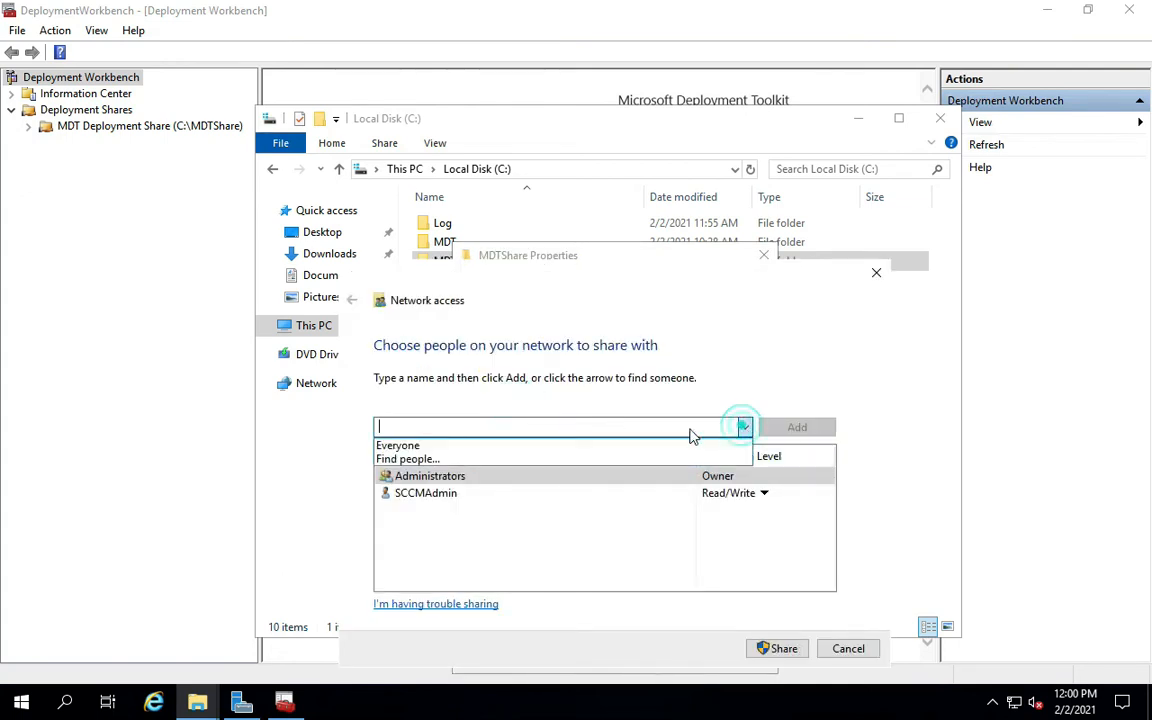
{"action": "left_click", "coordinate": [420, 448]}
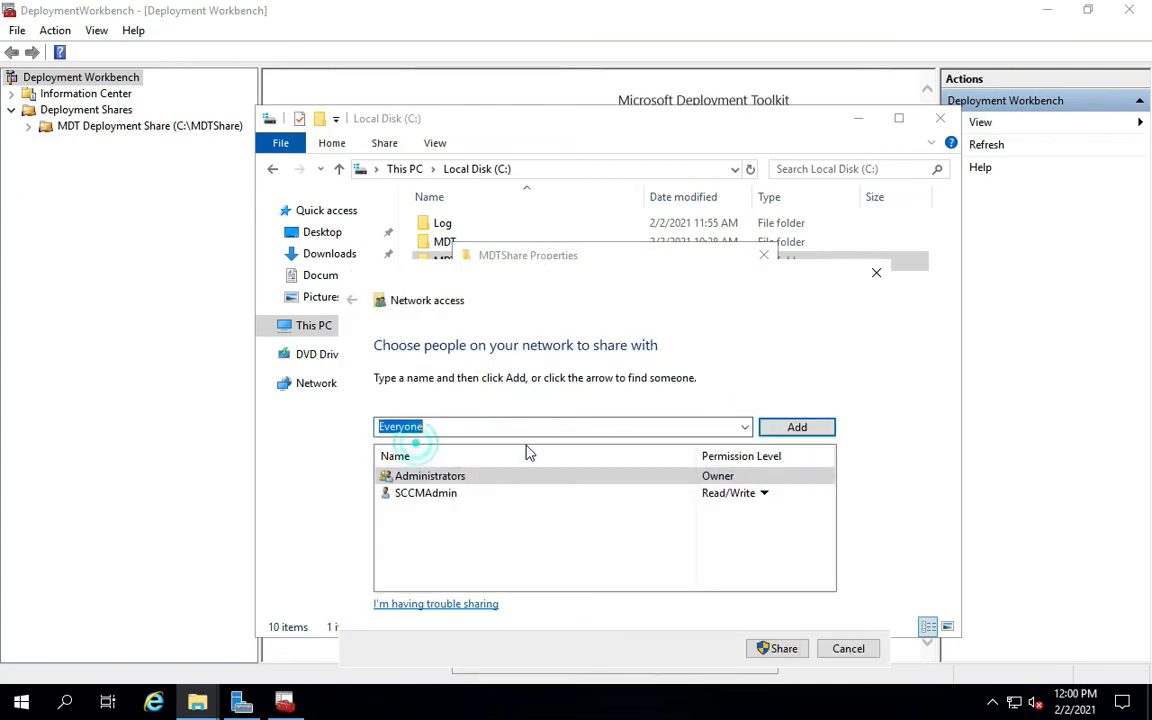
{"action": "left_click", "coordinate": [812, 427]}
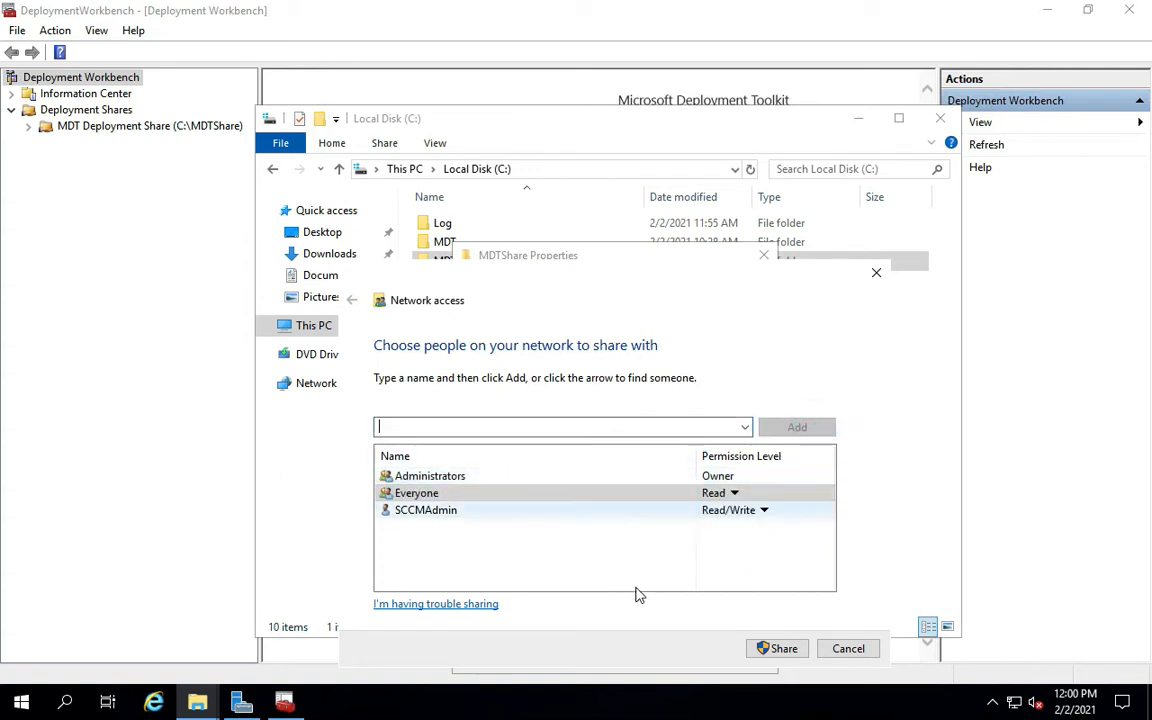
{"action": "left_click", "coordinate": [780, 650]}
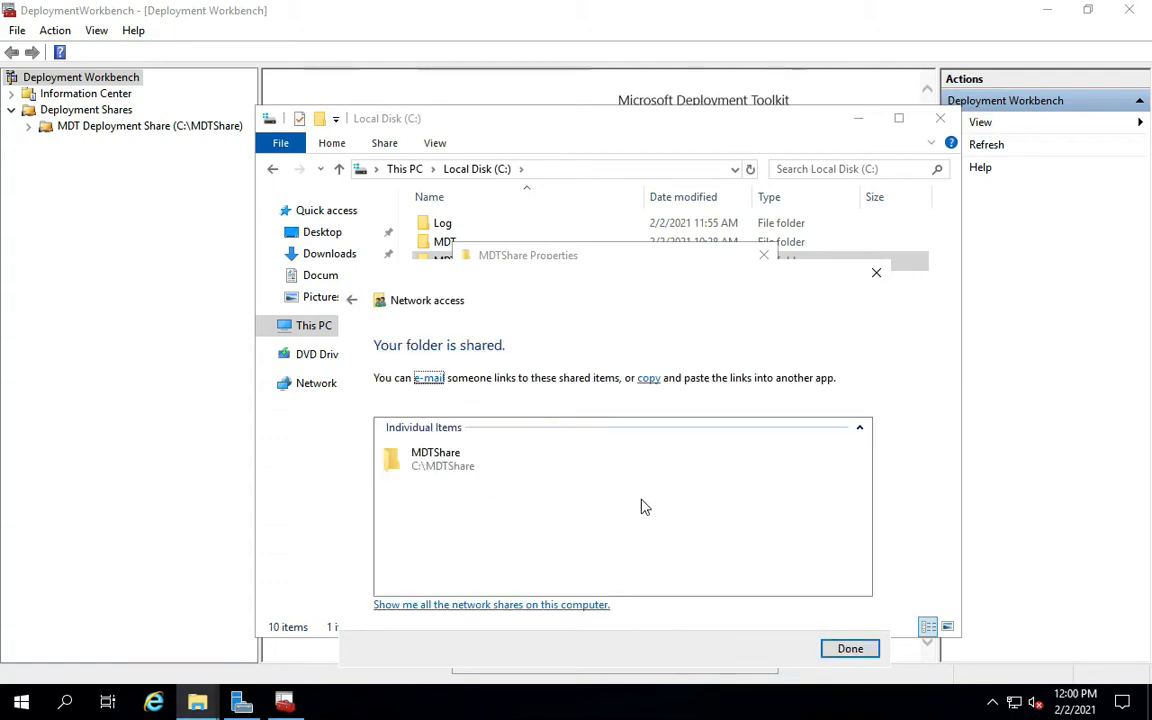
{"action": "left_click", "coordinate": [832, 648]}
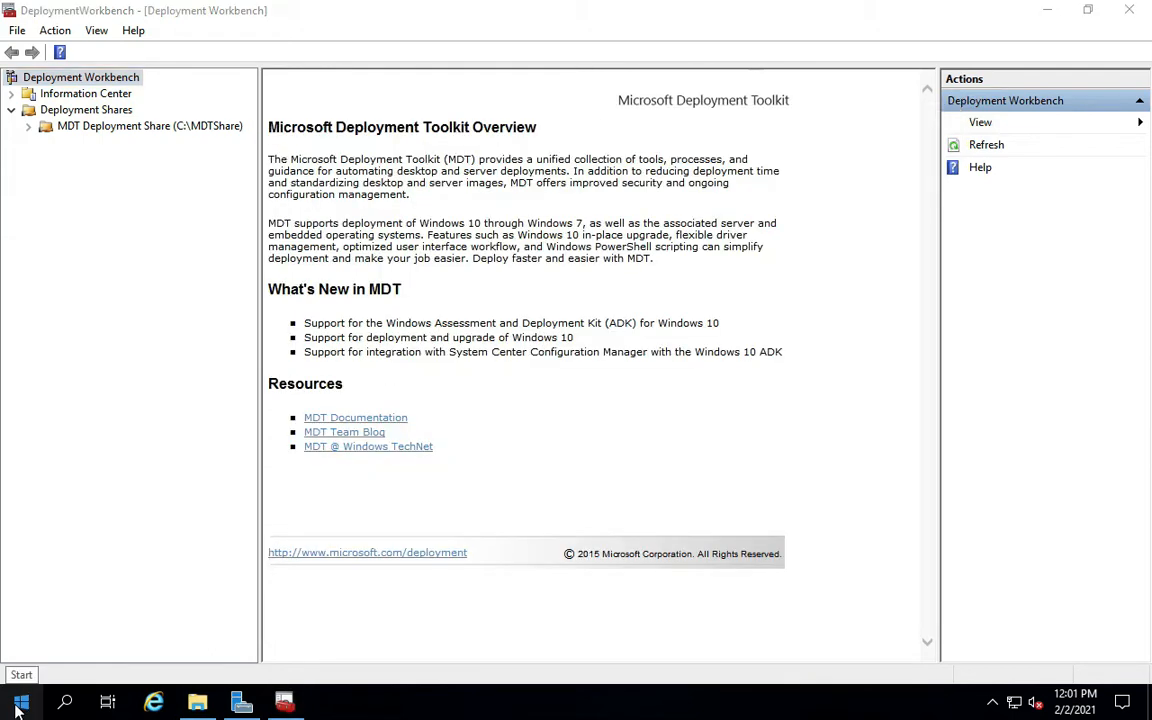
{"action": "right_click", "coordinate": [21, 702]}
Open \\ASDFMDT01\mdtshare$ from Run, check its Scripts folder, then close the window.
{"action": "left_click", "coordinate": [67, 622]}
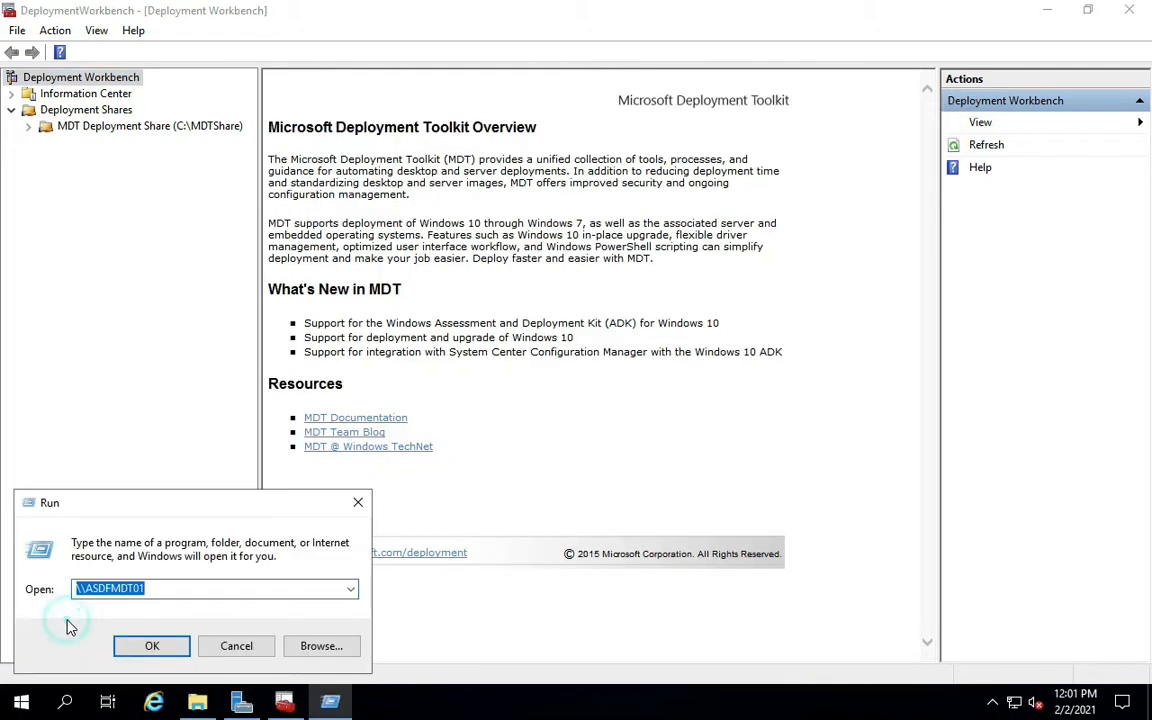
{"action": "left_click", "coordinate": [191, 588]}
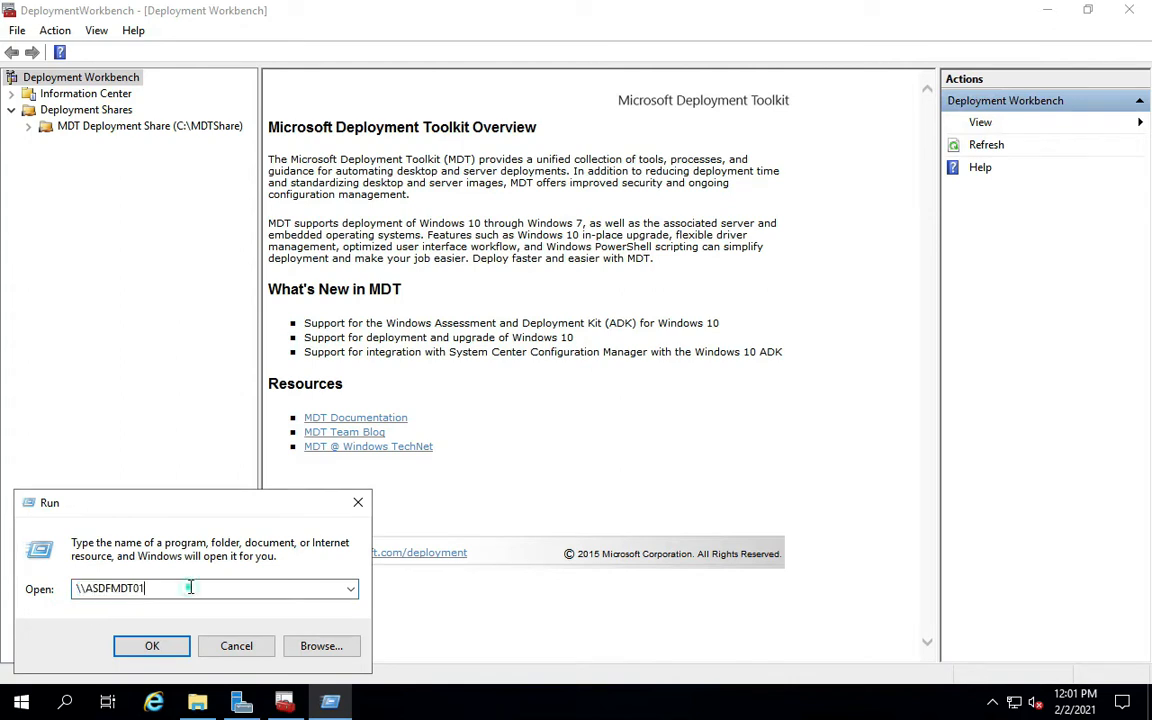
{"action": "type", "text": "\\"}
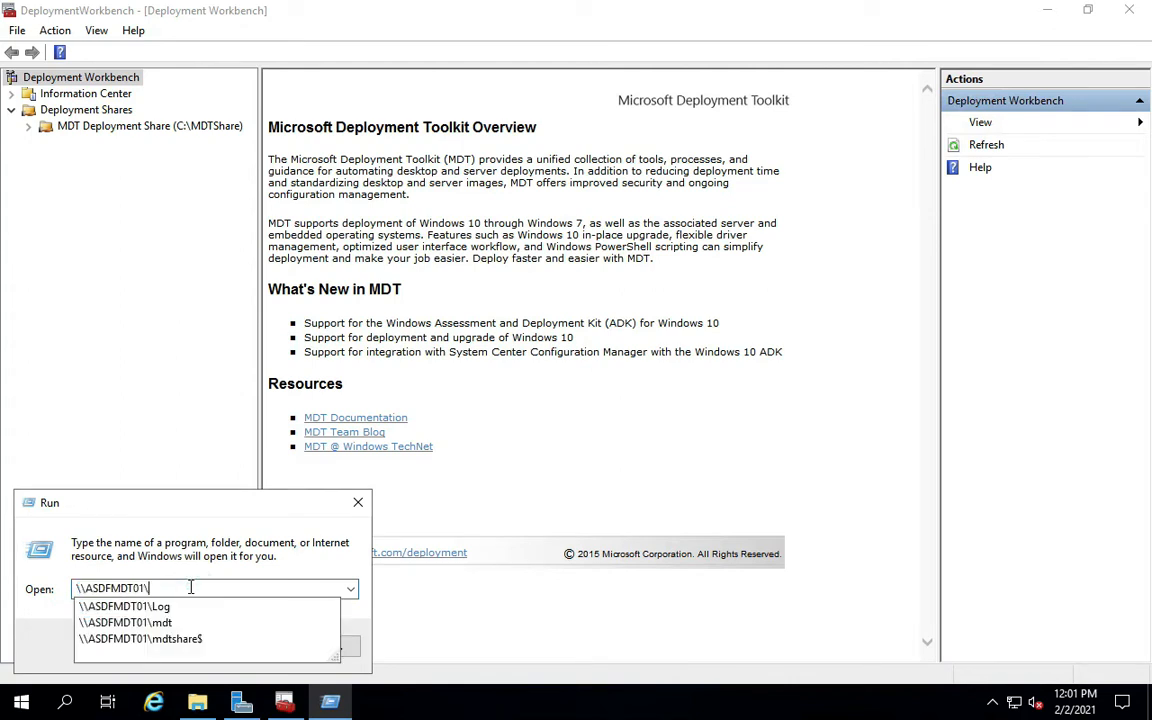
{"action": "key", "text": "Down"}
{"action": "key", "text": "Down"}
{"action": "key", "text": "Down"}
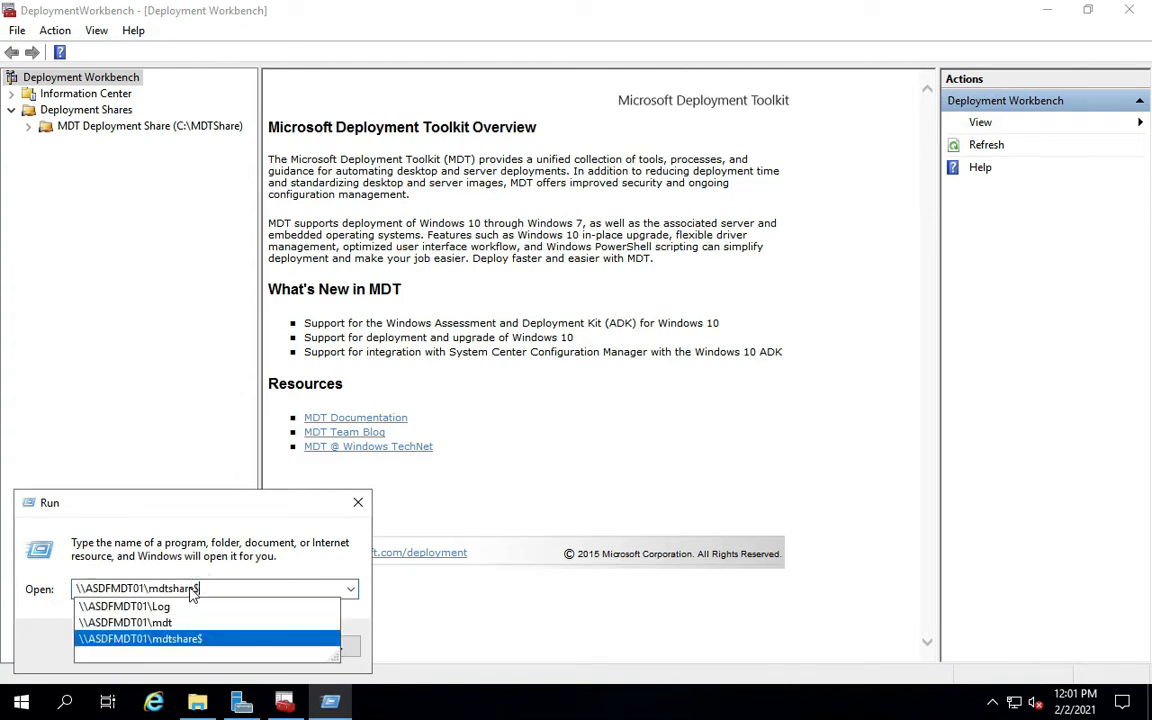
{"action": "key", "text": "Return"}
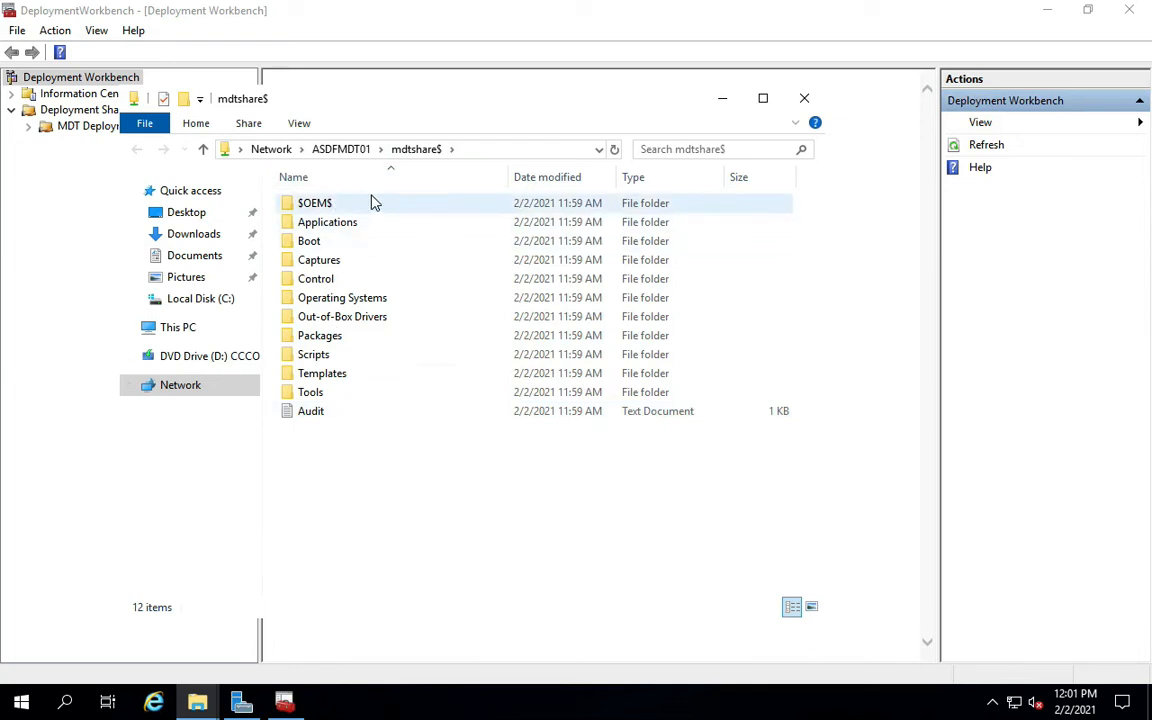
{"action": "left_click_drag", "start_coordinate": [391, 92], "coordinate": [518, 89]}
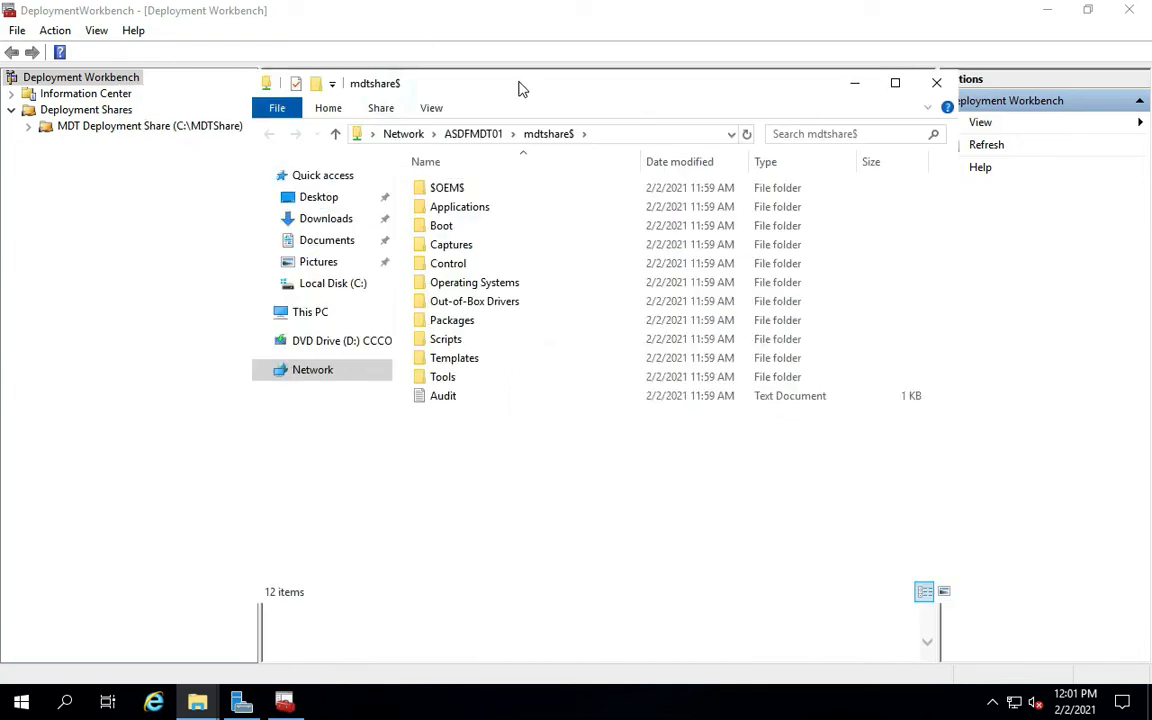
{"action": "double_click", "coordinate": [446, 339]}
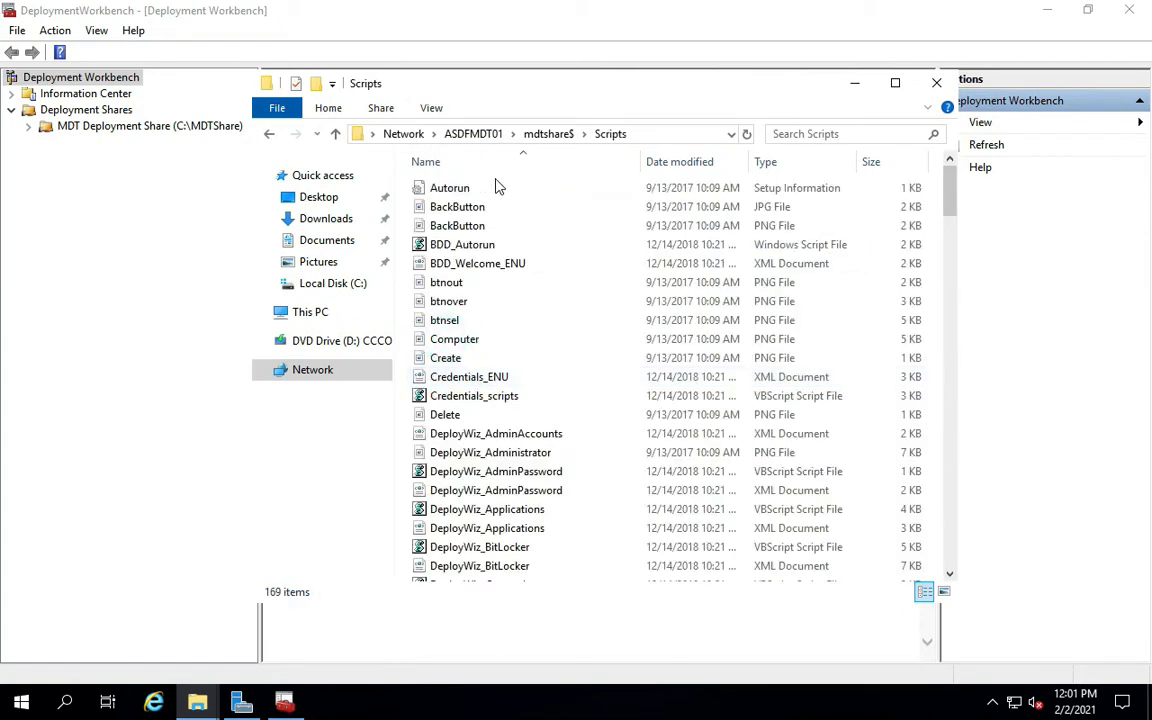
{"action": "scroll", "coordinate": [520, 425], "scroll_direction": "down", "scroll_amount": 4}
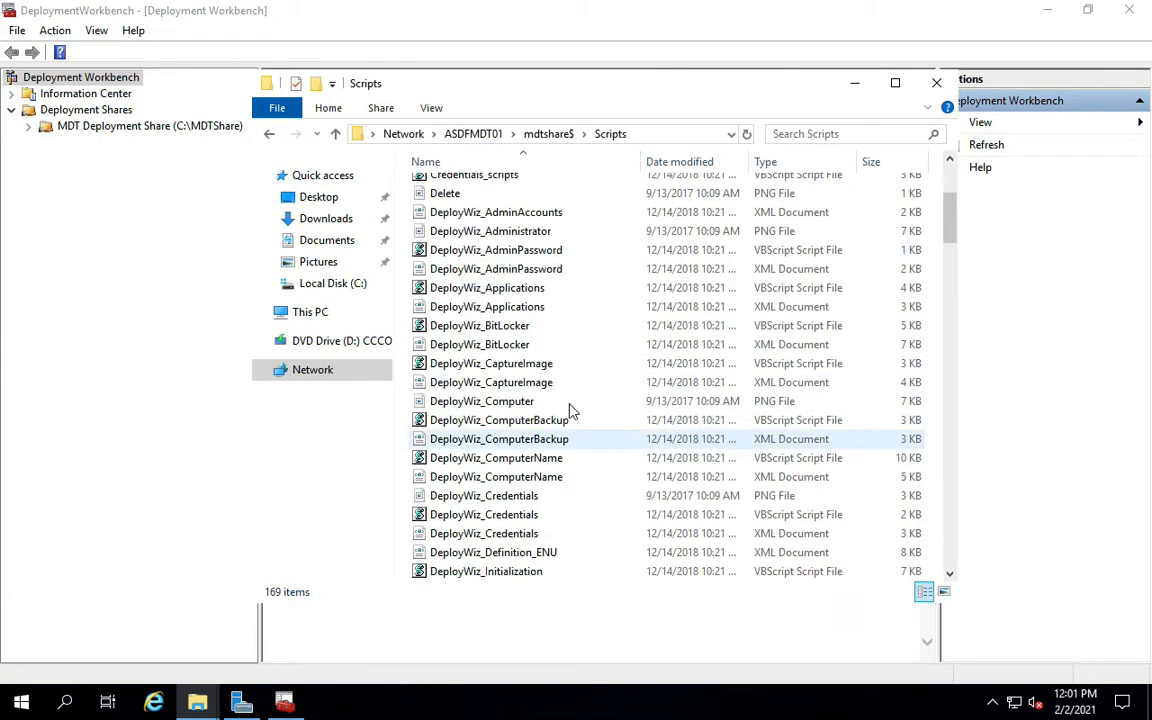
{"action": "left_click", "coordinate": [896, 84]}
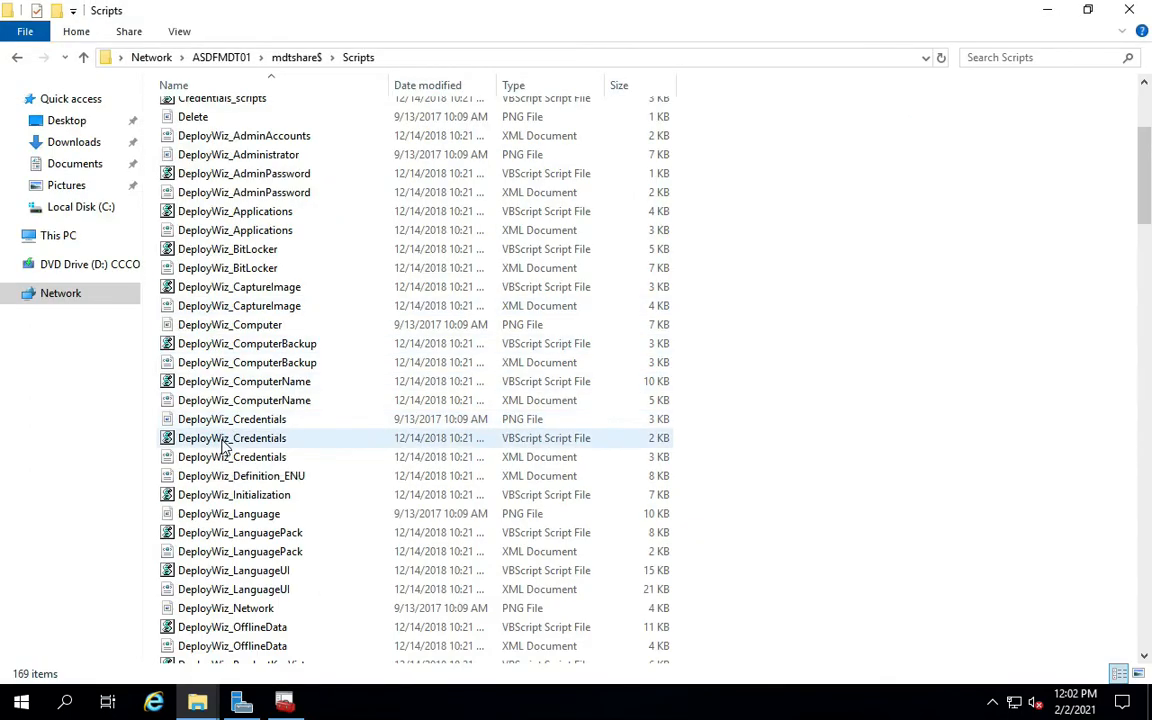
{"action": "scroll", "coordinate": [222, 447], "scroll_direction": "up", "scroll_amount": 4}
{"action": "left_click", "coordinate": [1129, 9]}
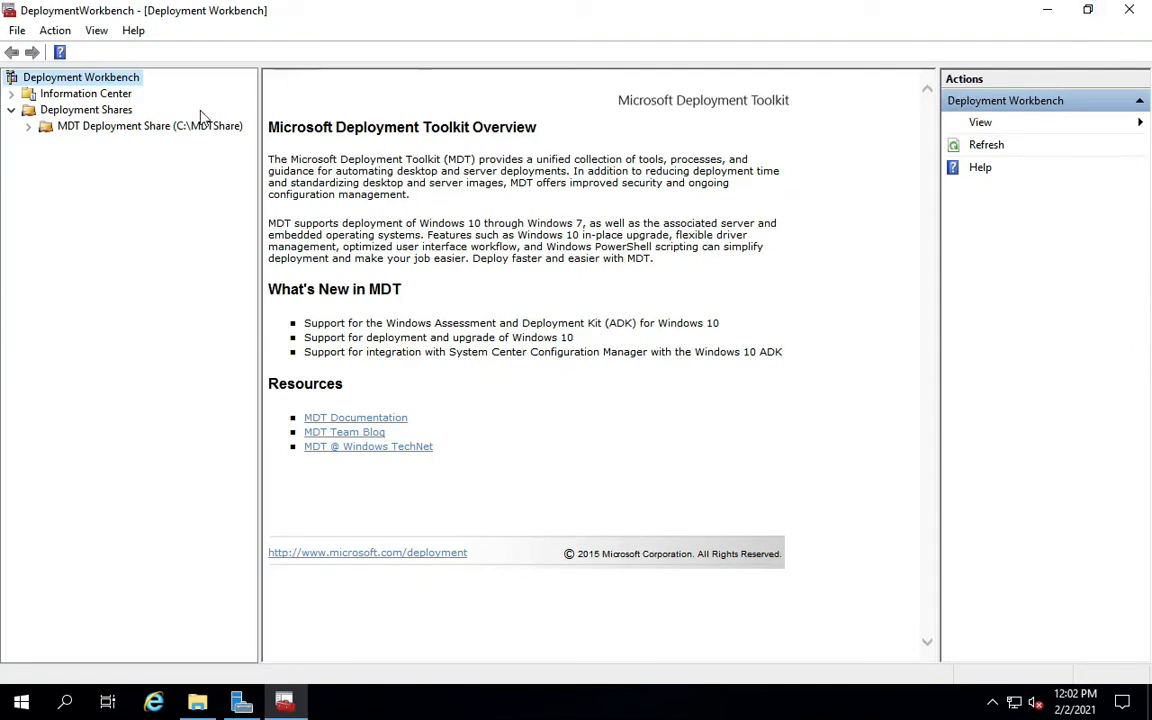
Expand MDT Deployment Share, widen the navigation pane, and select the empty Applications node.
{"action": "left_click", "coordinate": [28, 127]}
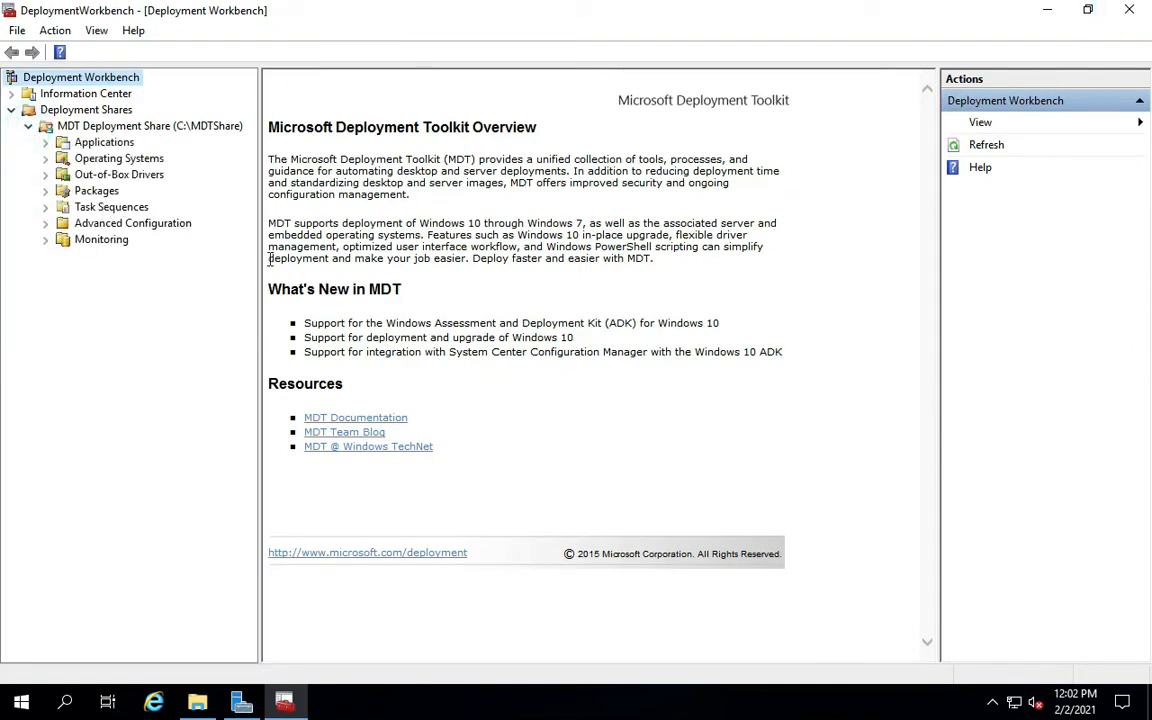
{"action": "left_click_drag", "start_coordinate": [258, 258], "coordinate": [332, 272]}
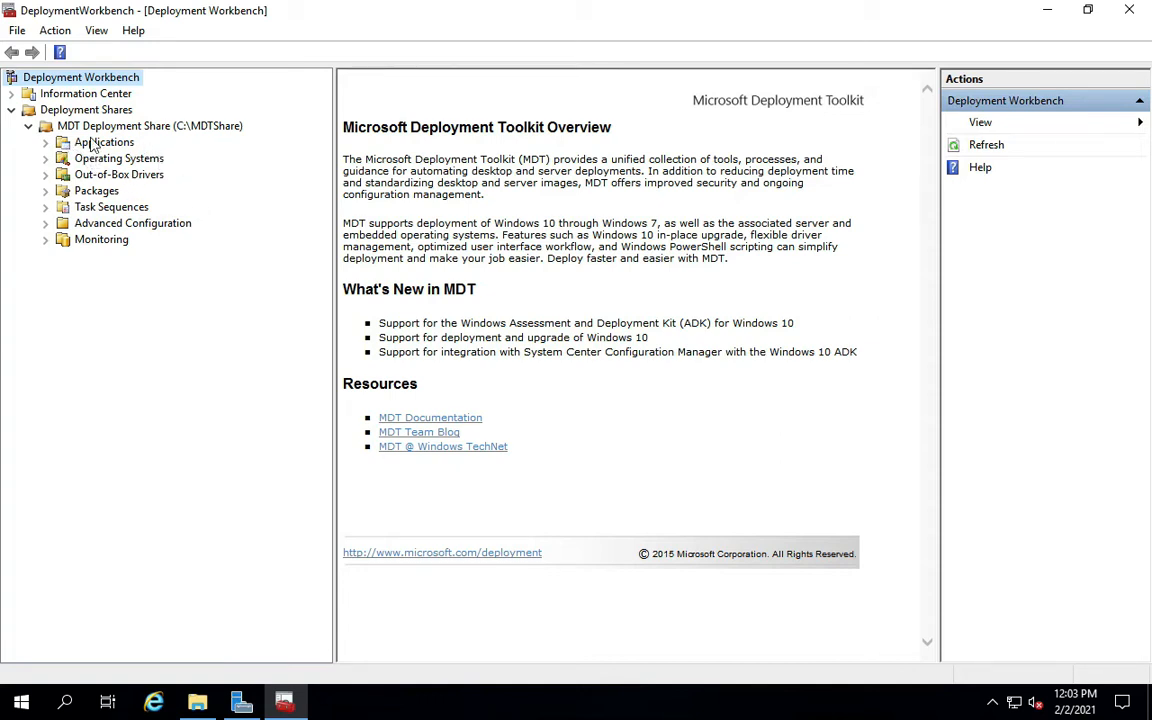
{"action": "left_click", "coordinate": [44, 142]}
{"action": "left_click", "coordinate": [100, 143]}
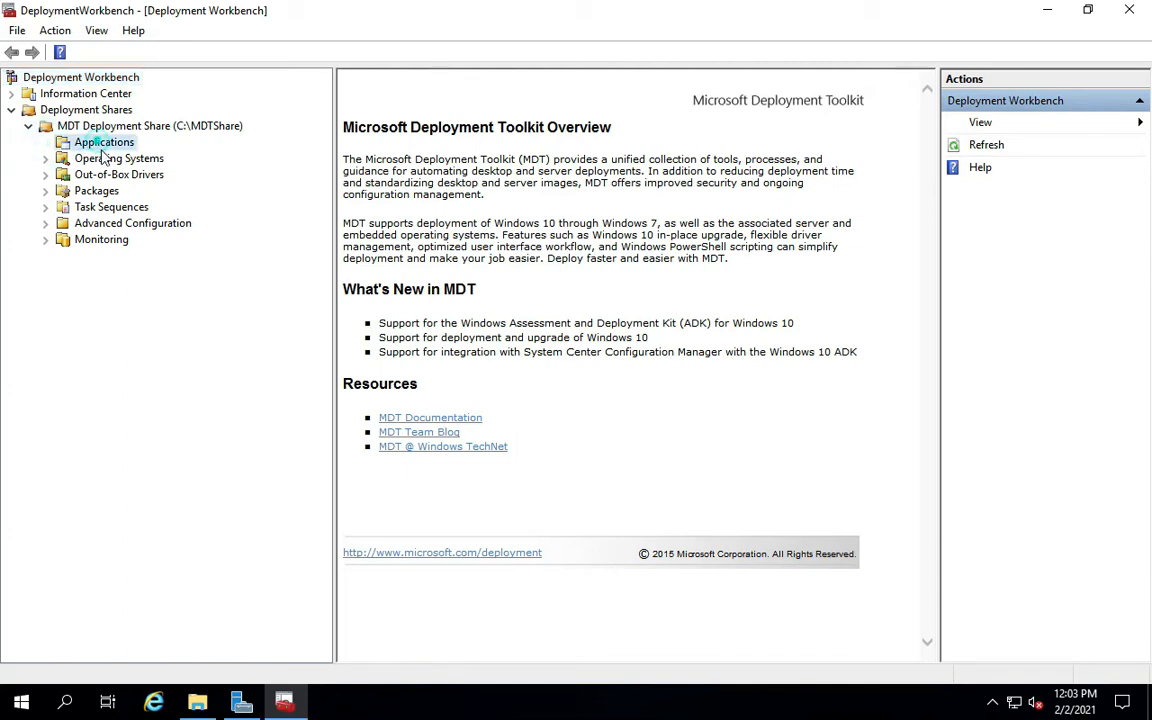
{"action": "left_click", "coordinate": [197, 703]}
Browse to C:\referencepackage and select the LAPS.ARM64 installer.
{"action": "left_click", "coordinate": [363, 134]}
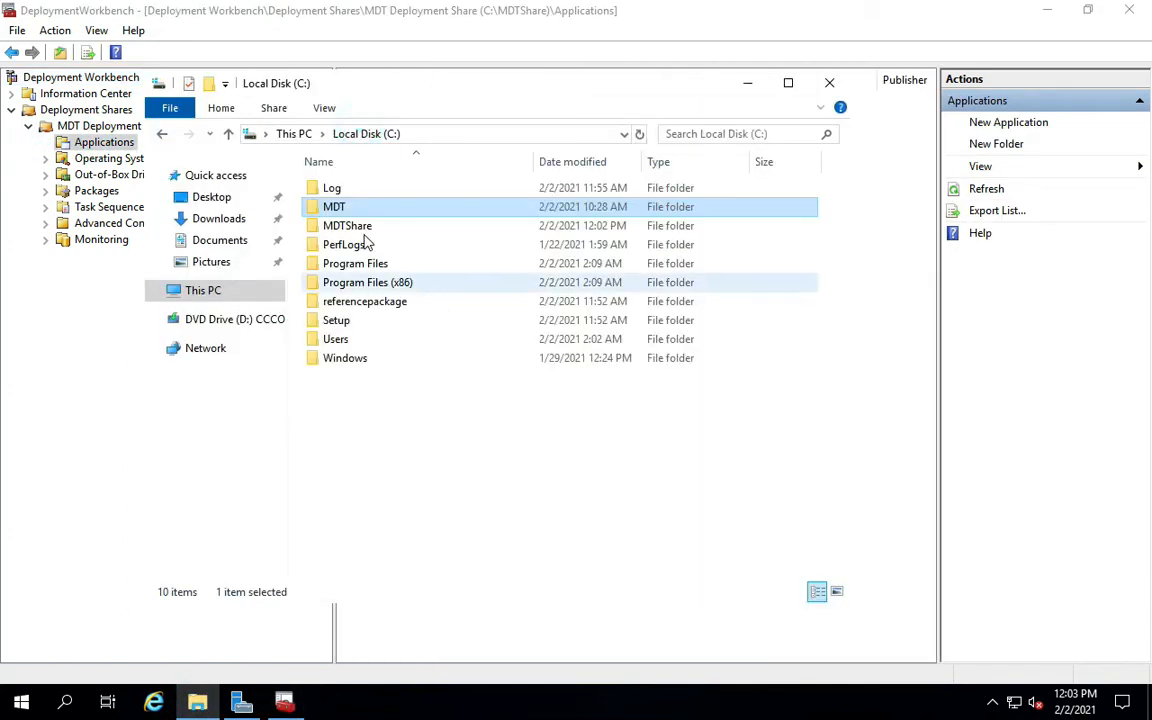
{"action": "left_click", "coordinate": [359, 305]}
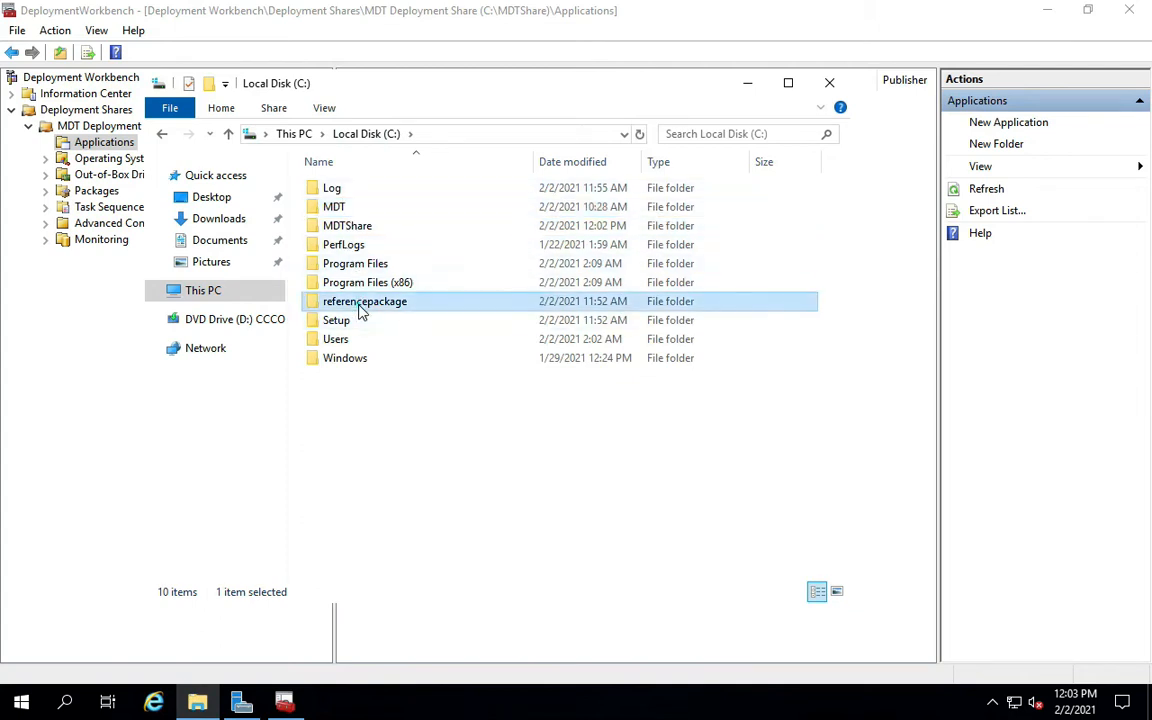
{"action": "double_click", "coordinate": [361, 310]}
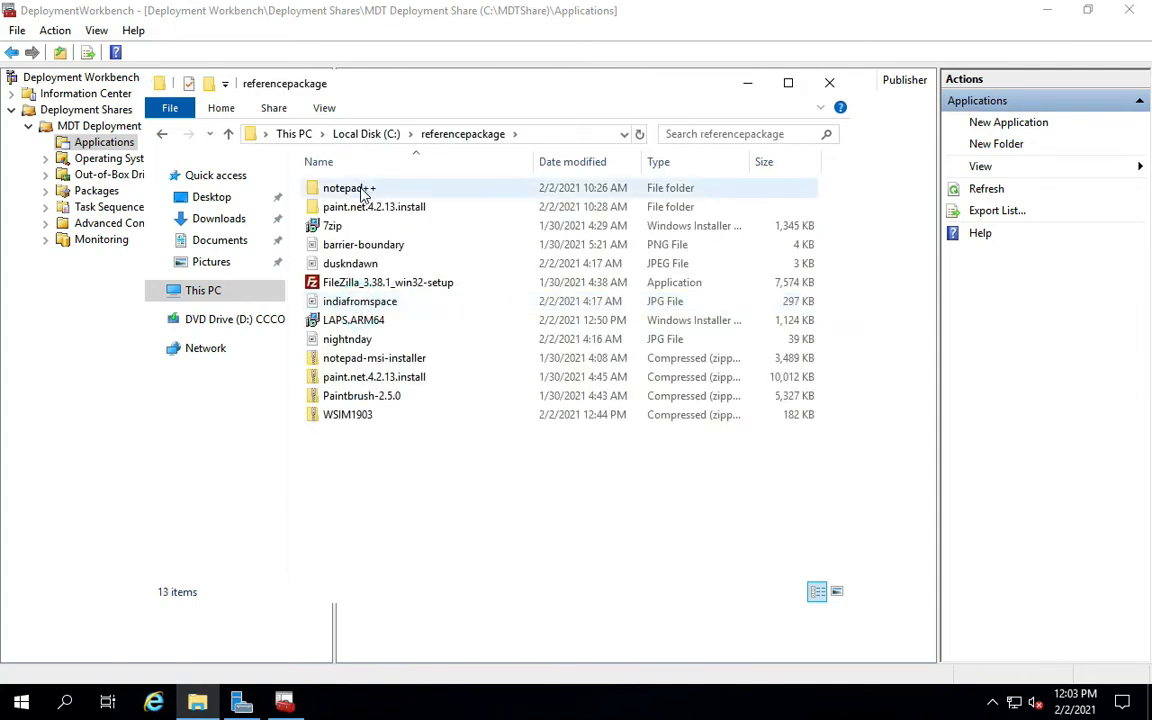
{"action": "left_click", "coordinate": [334, 226]}
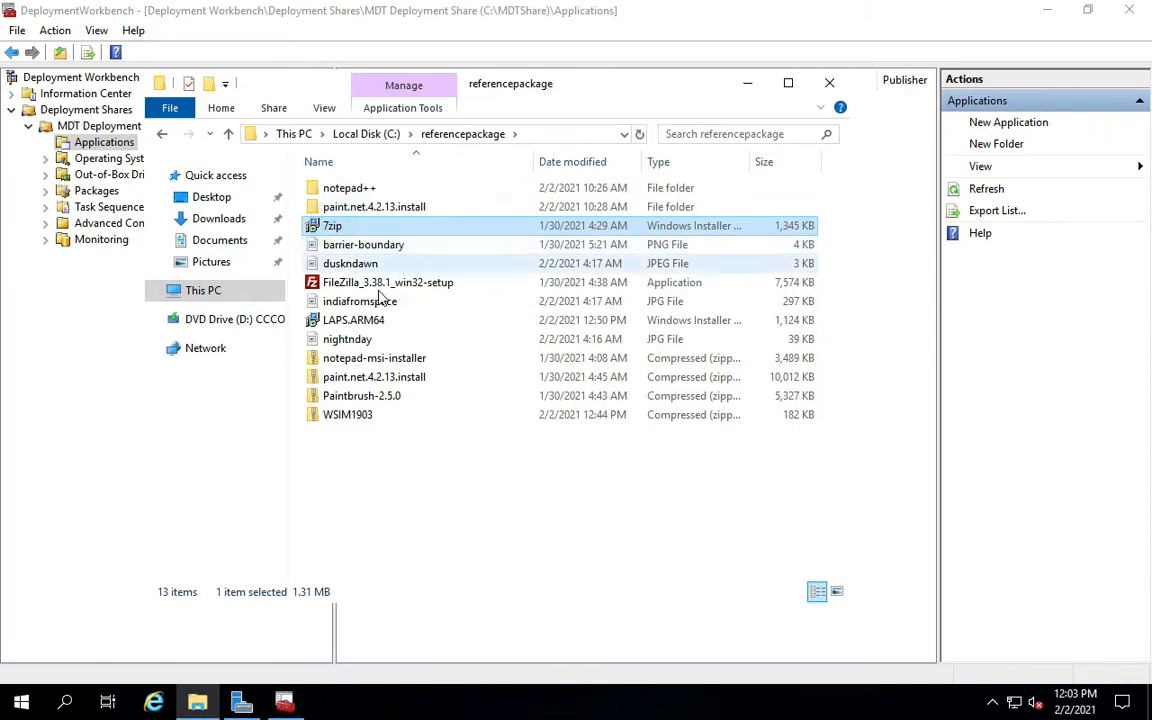
{"action": "left_click", "coordinate": [364, 322]}
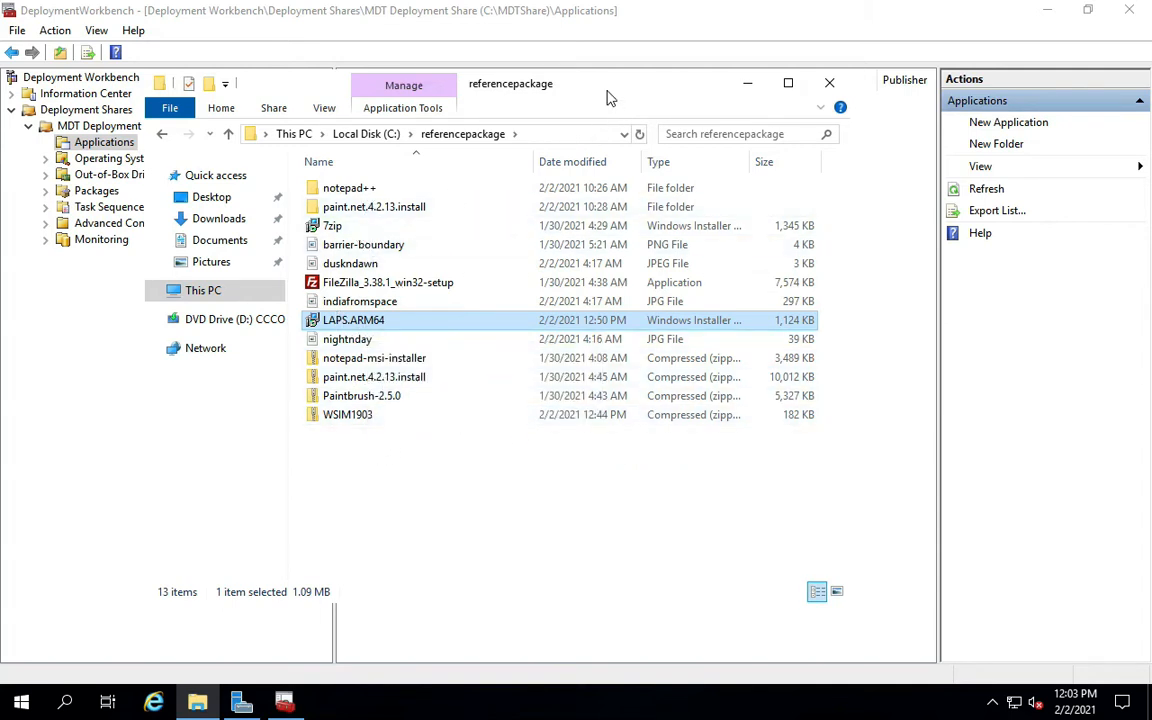
{"action": "left_click_drag", "start_coordinate": [608, 92], "coordinate": [805, 66]}
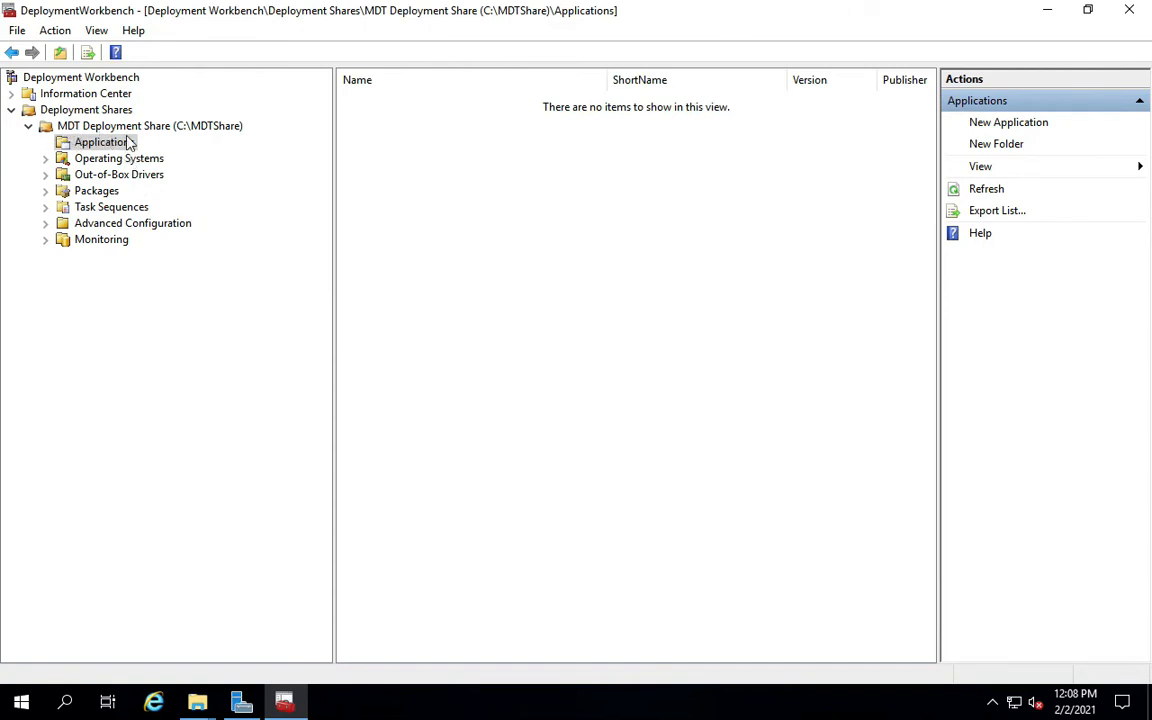
Create a new folder named 'Core Apps' under Applications and select it.
{"action": "right_click", "coordinate": [76, 146]}
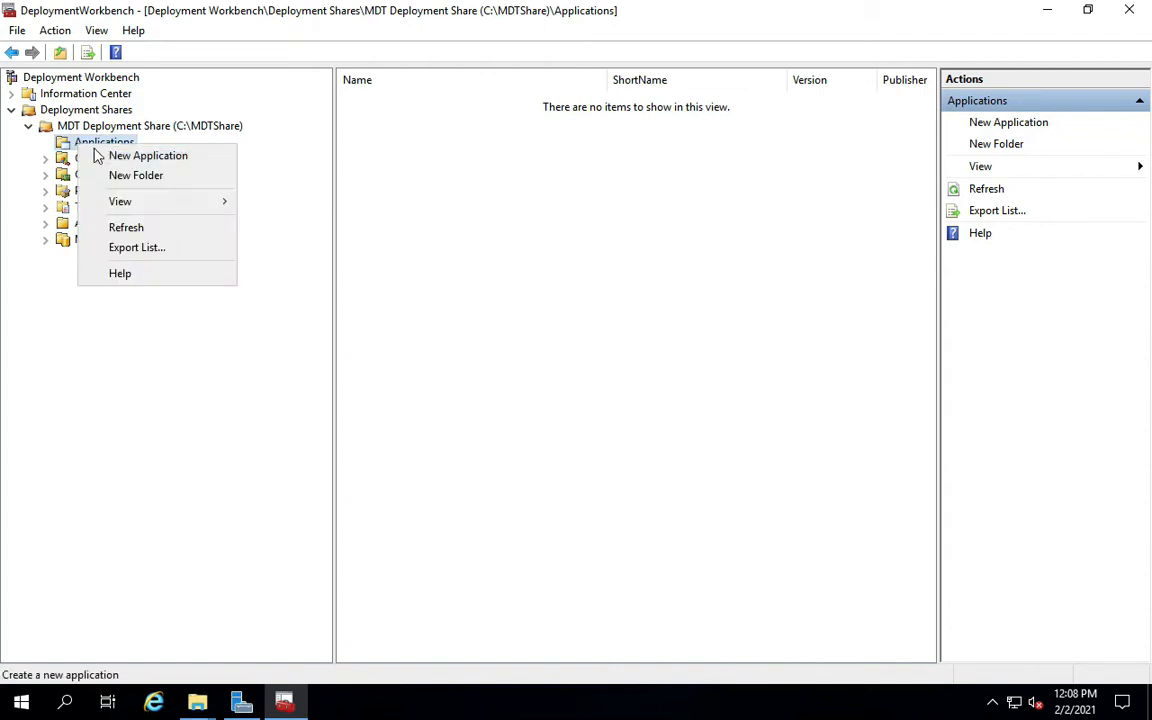
{"action": "left_click", "coordinate": [106, 178]}
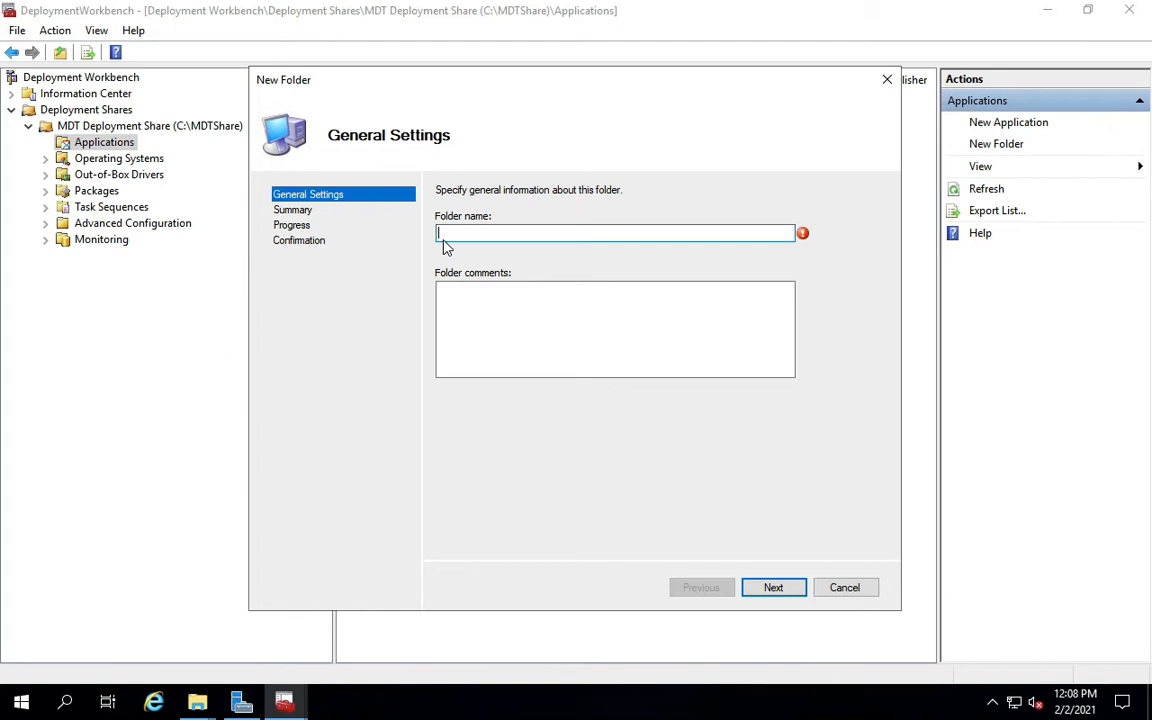
{"action": "type", "text": "Core Apps"}
{"action": "left_click", "coordinate": [770, 594]}
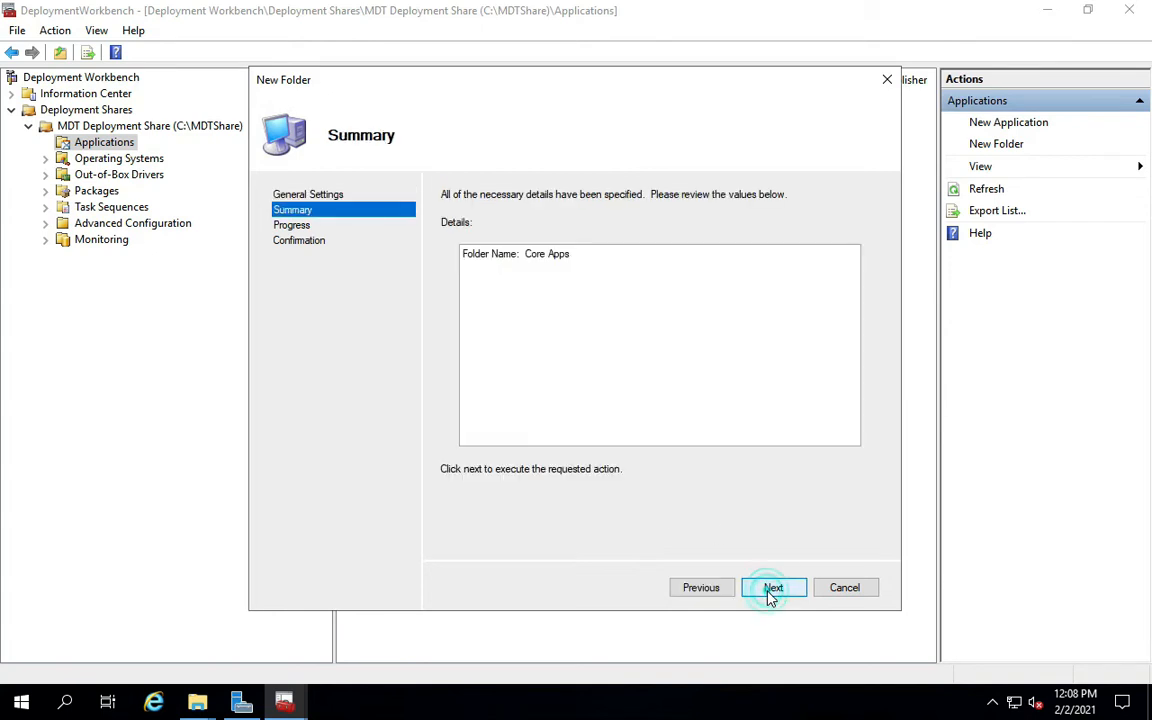
{"action": "left_click", "coordinate": [771, 594]}
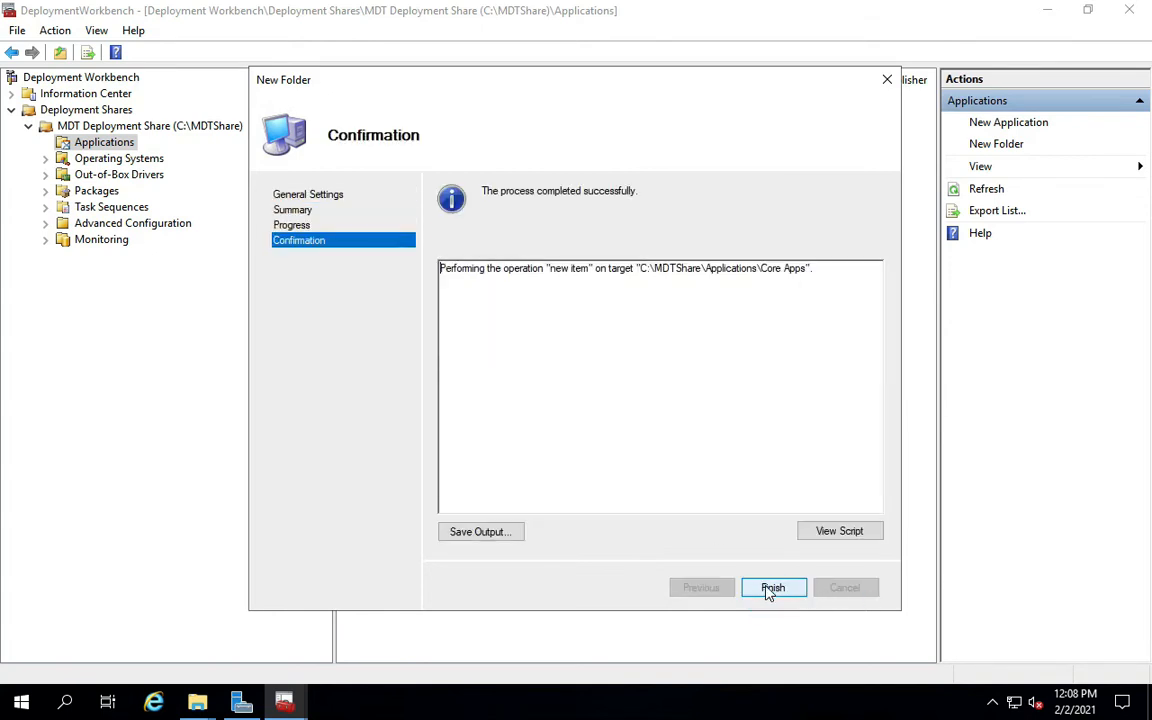
{"action": "left_click", "coordinate": [776, 588]}
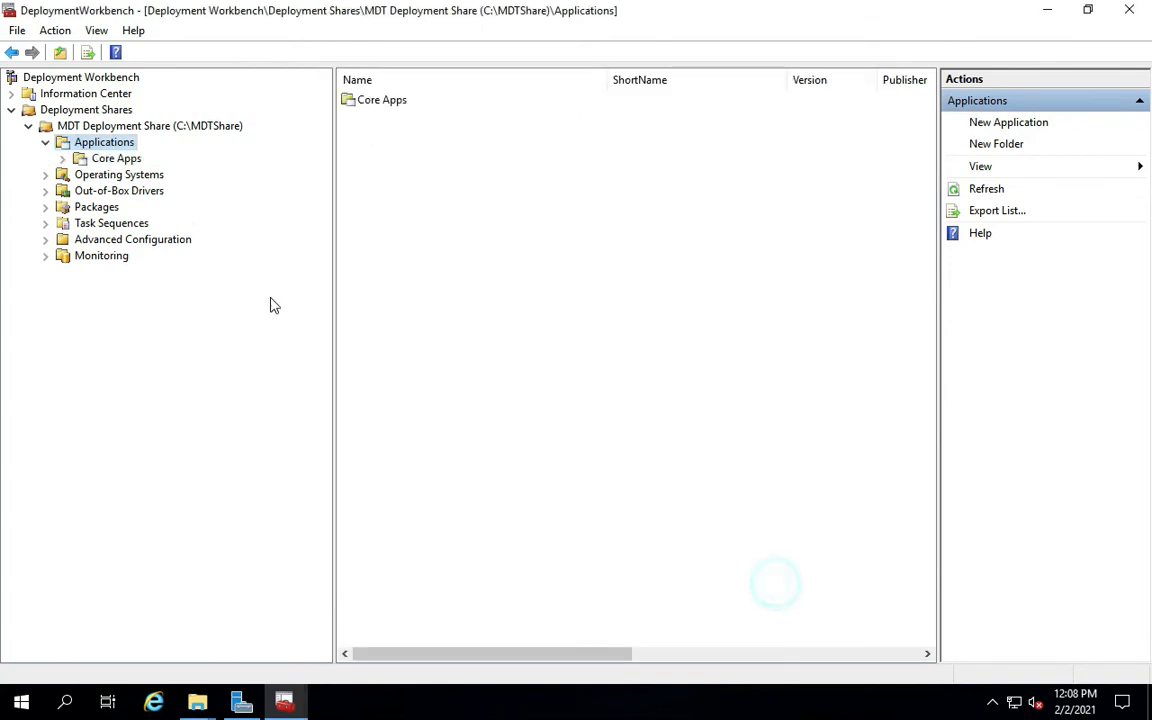
{"action": "left_click", "coordinate": [122, 161]}
{"action": "right_click", "coordinate": [124, 166]}
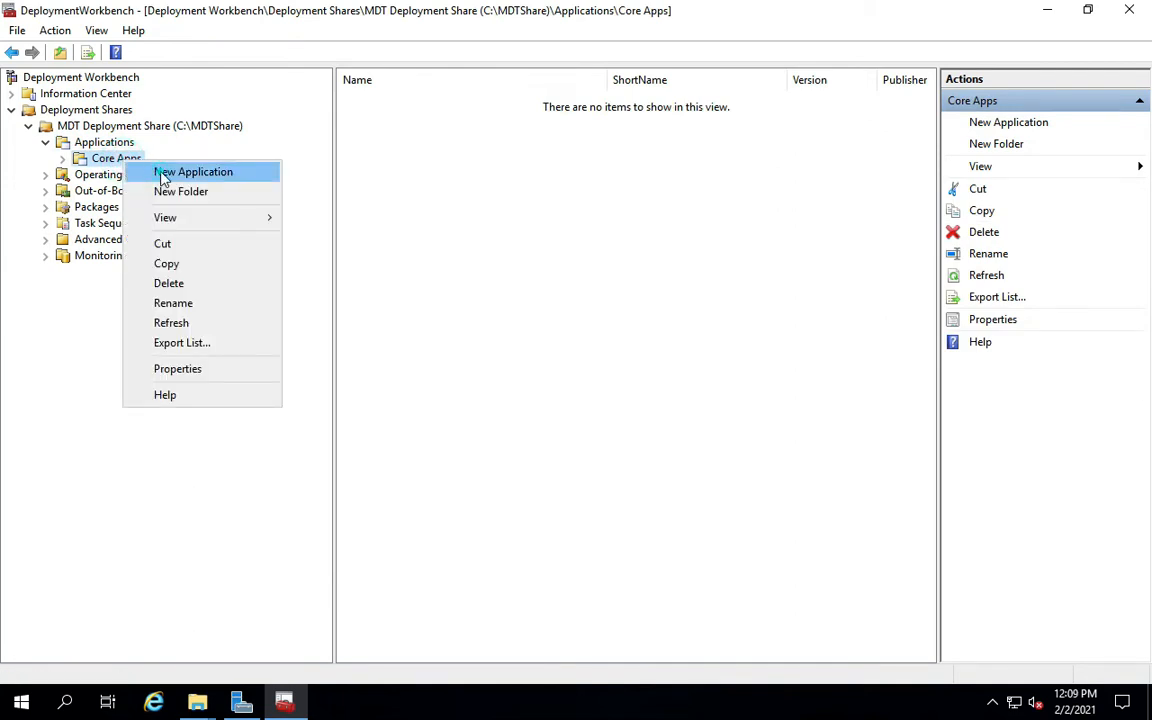
Start a new application with source files: Publisher Microsoft, Name LAPS, Version 1.0.
{"action": "left_click", "coordinate": [163, 174]}
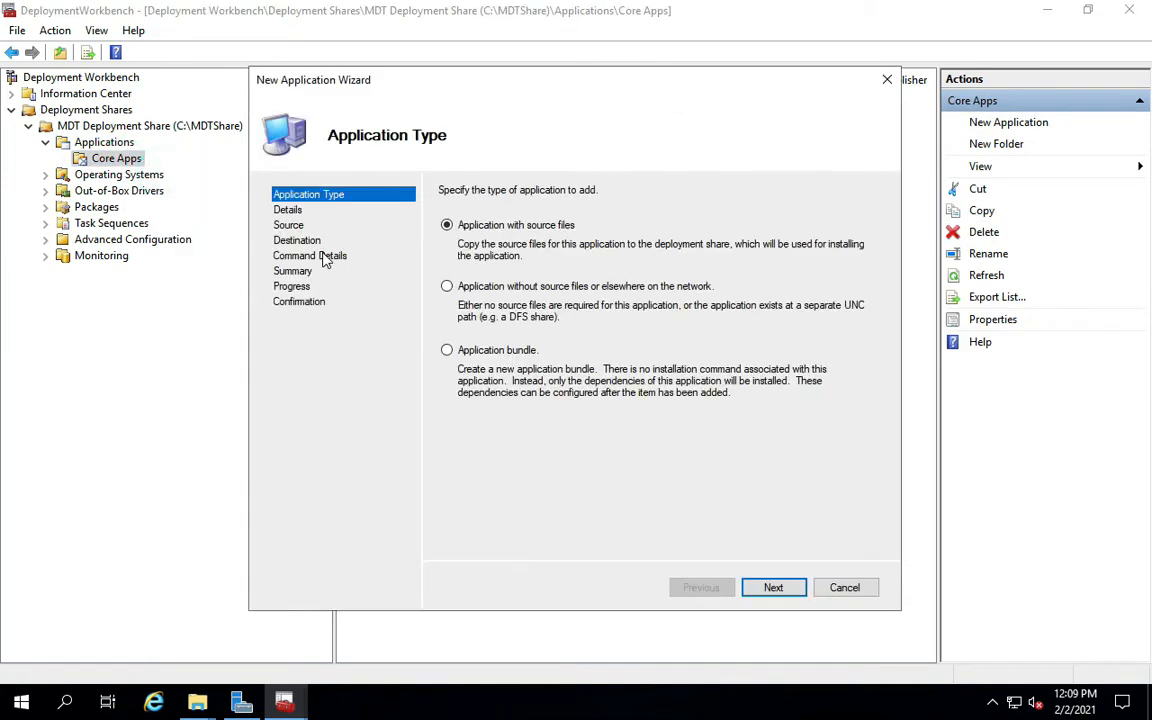
{"action": "left_click", "coordinate": [762, 592]}
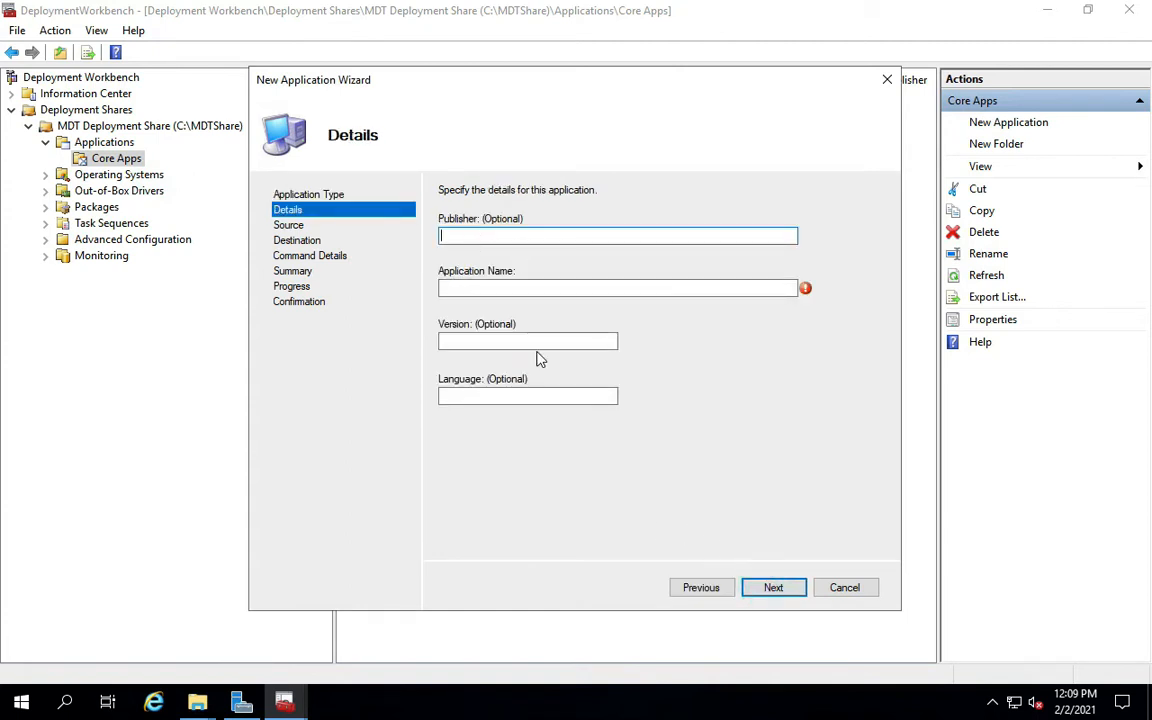
{"action": "left_click", "coordinate": [703, 587]}
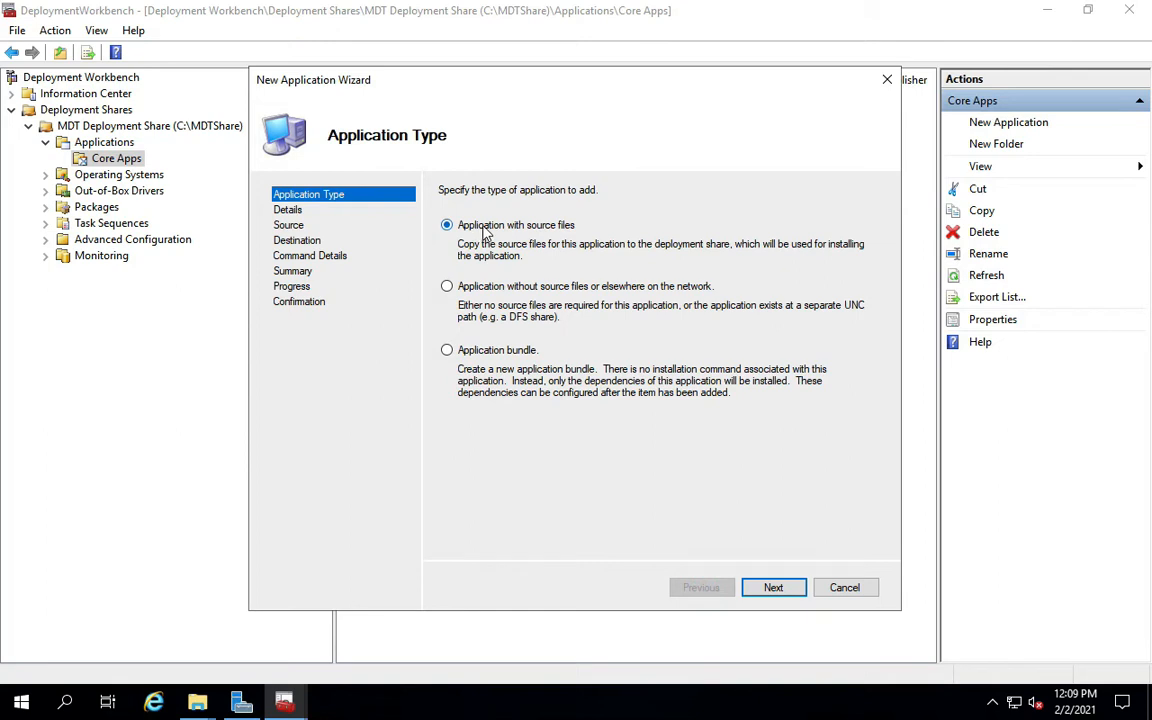
{"action": "left_click", "coordinate": [771, 590]}
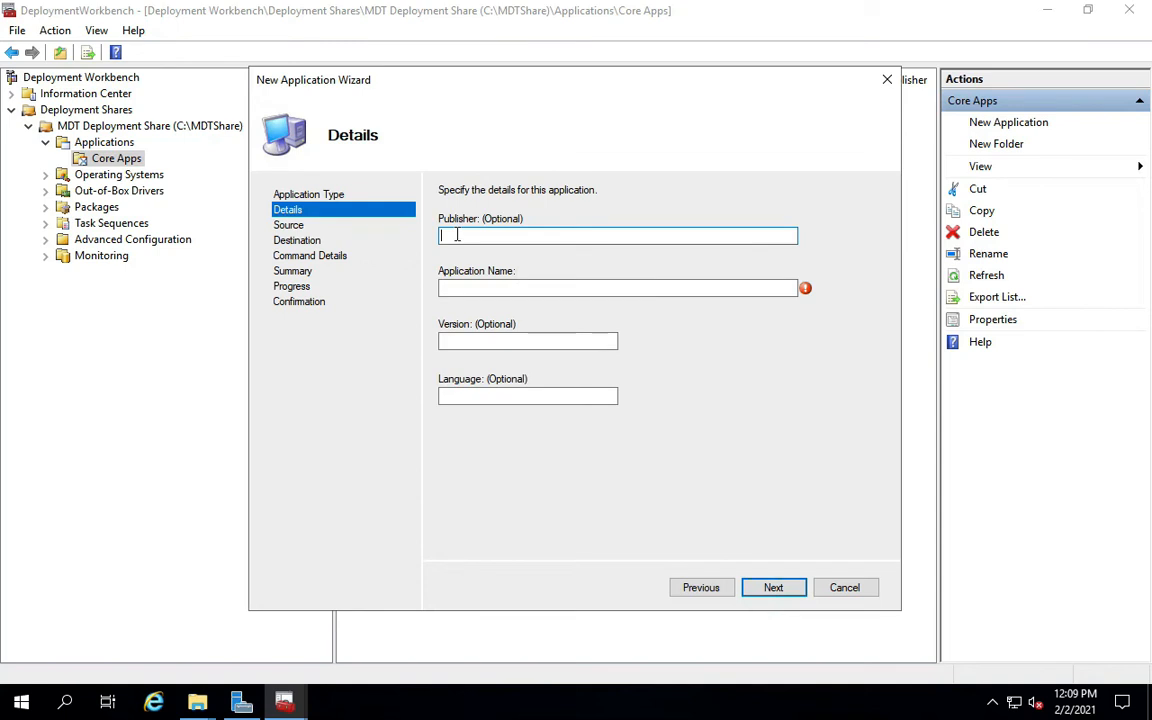
{"action": "type", "text": "Microsoft"}
{"action": "key", "text": "Tab"}
{"action": "type", "text": "LAPS"}
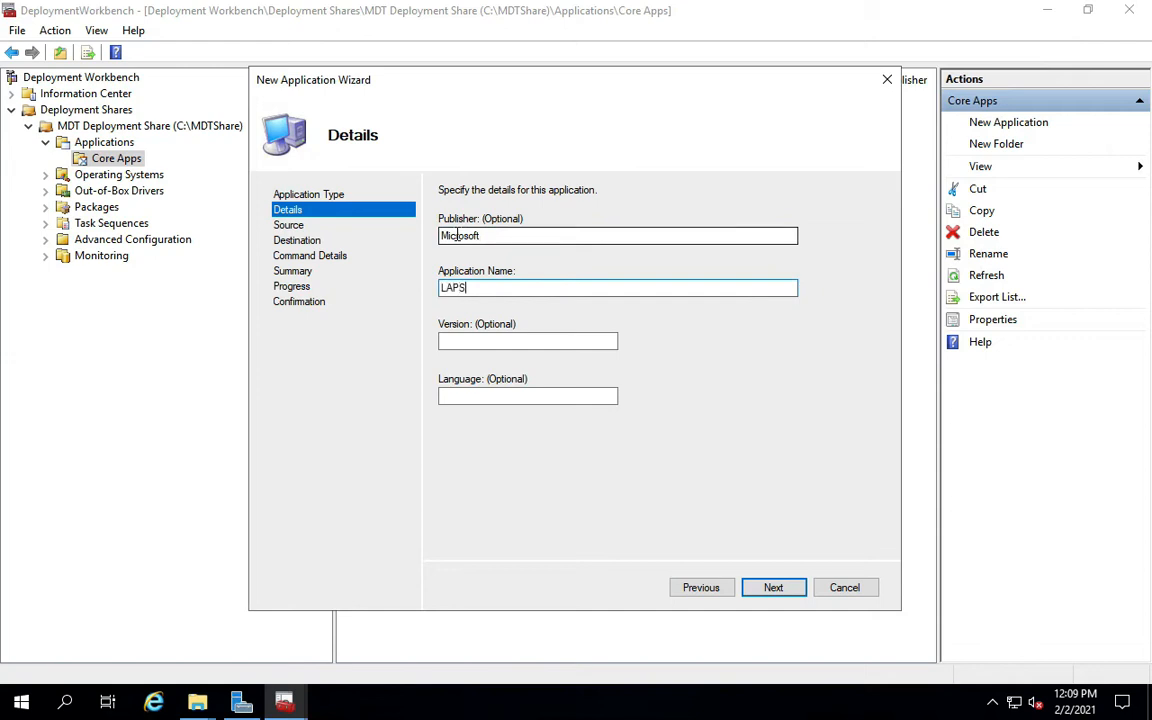
{"action": "key", "text": "Tab"}
{"action": "type", "text": "1.0"}
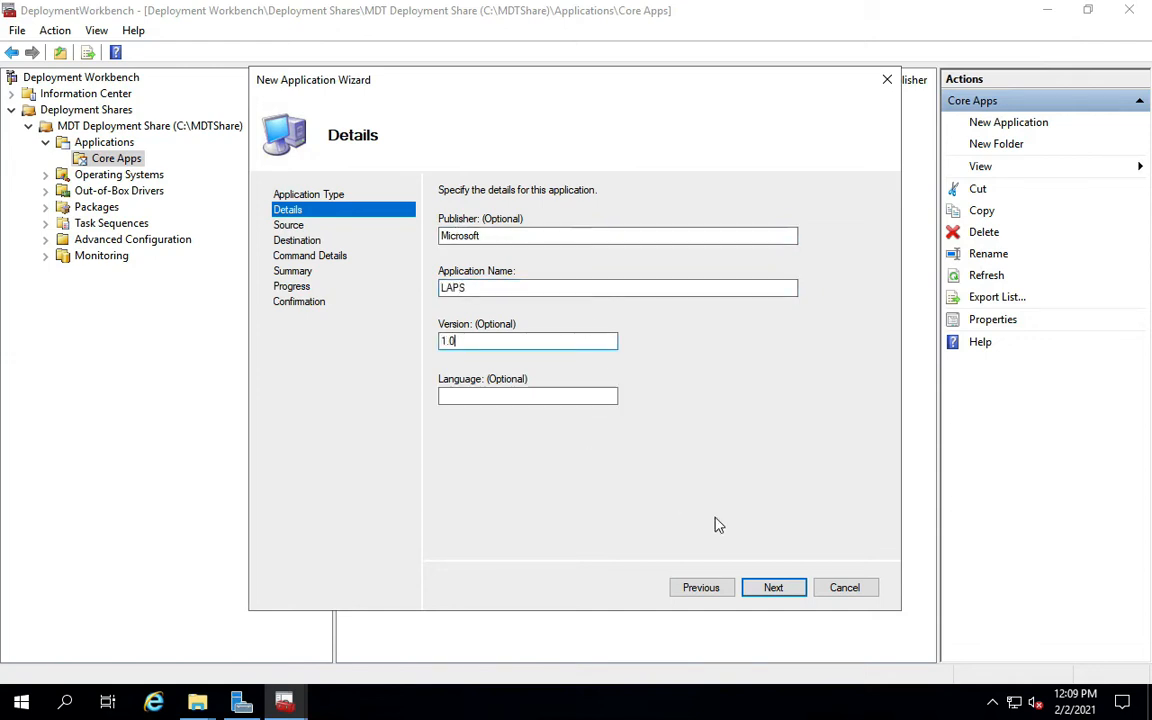
Set source \\ASDFMDT01\referencepackage and keep destination folder name Microsoft LAPS 1.0.
{"action": "left_click", "coordinate": [771, 590]}
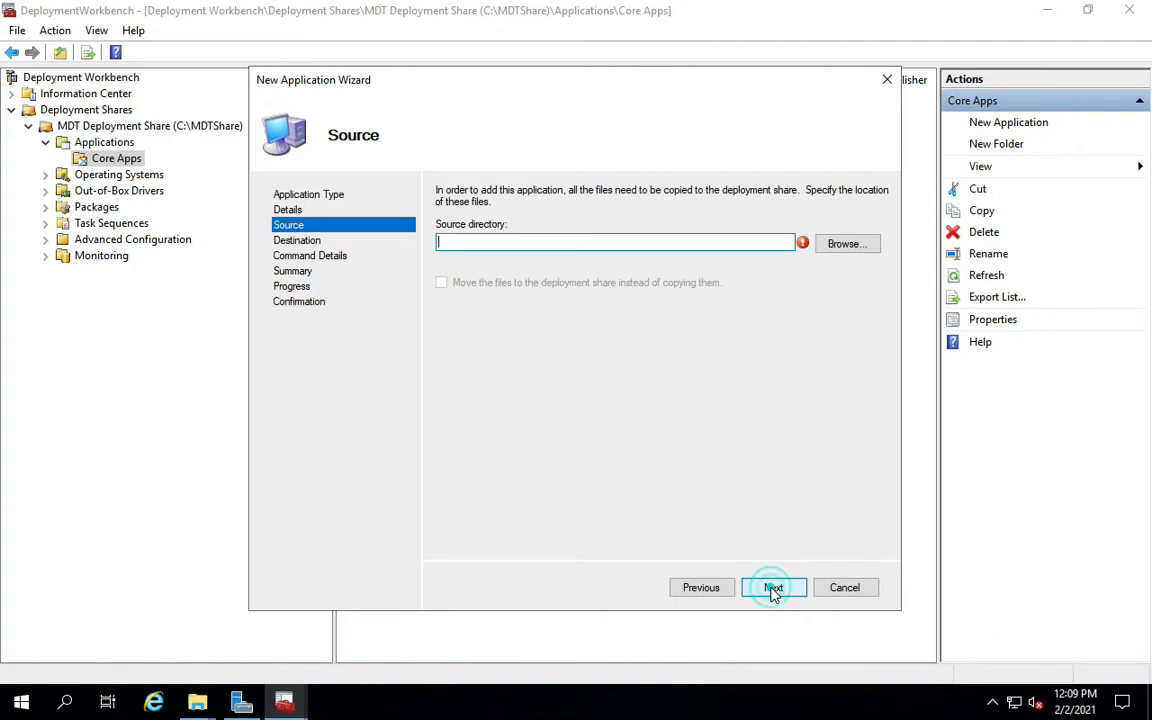
{"action": "left_click", "coordinate": [847, 244]}
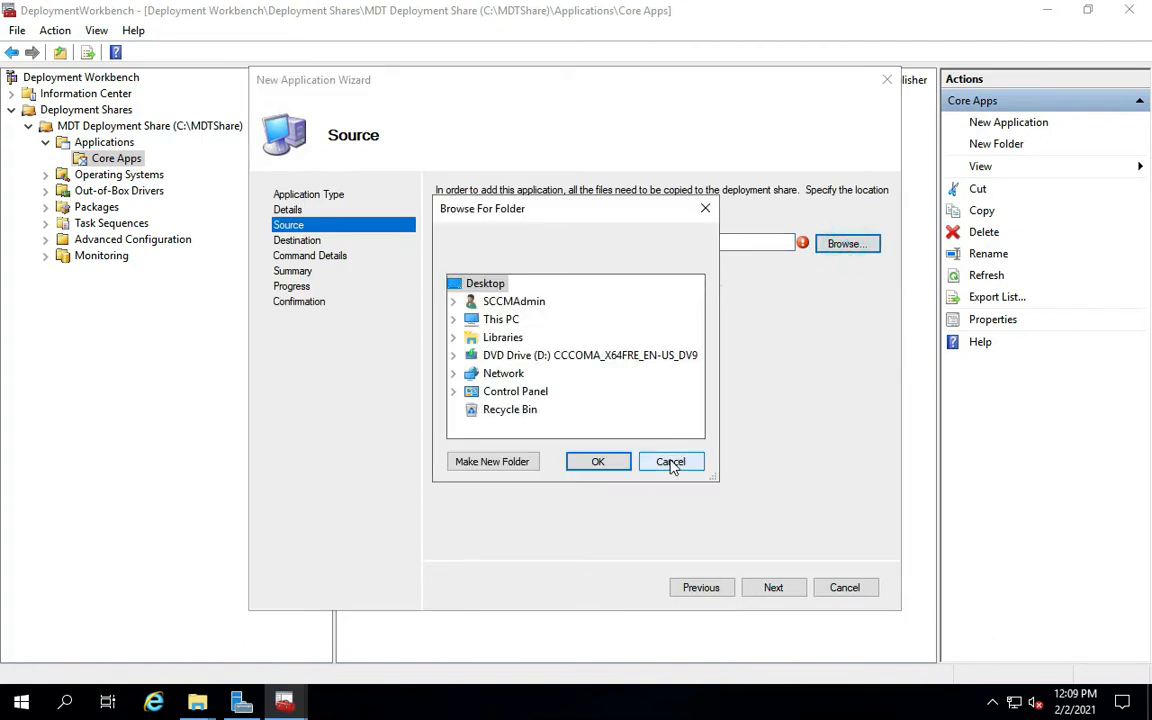
{"action": "left_click", "coordinate": [669, 462]}
{"action": "left_click", "coordinate": [484, 244]}
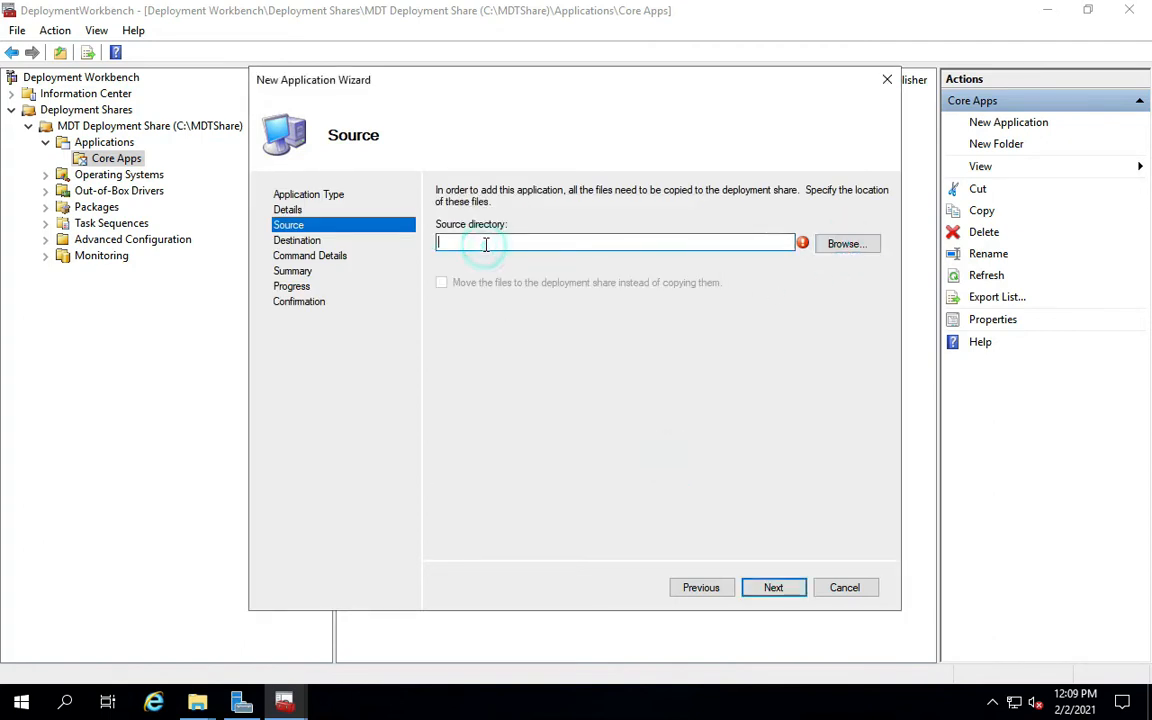
{"action": "type", "text": "\\\\"}
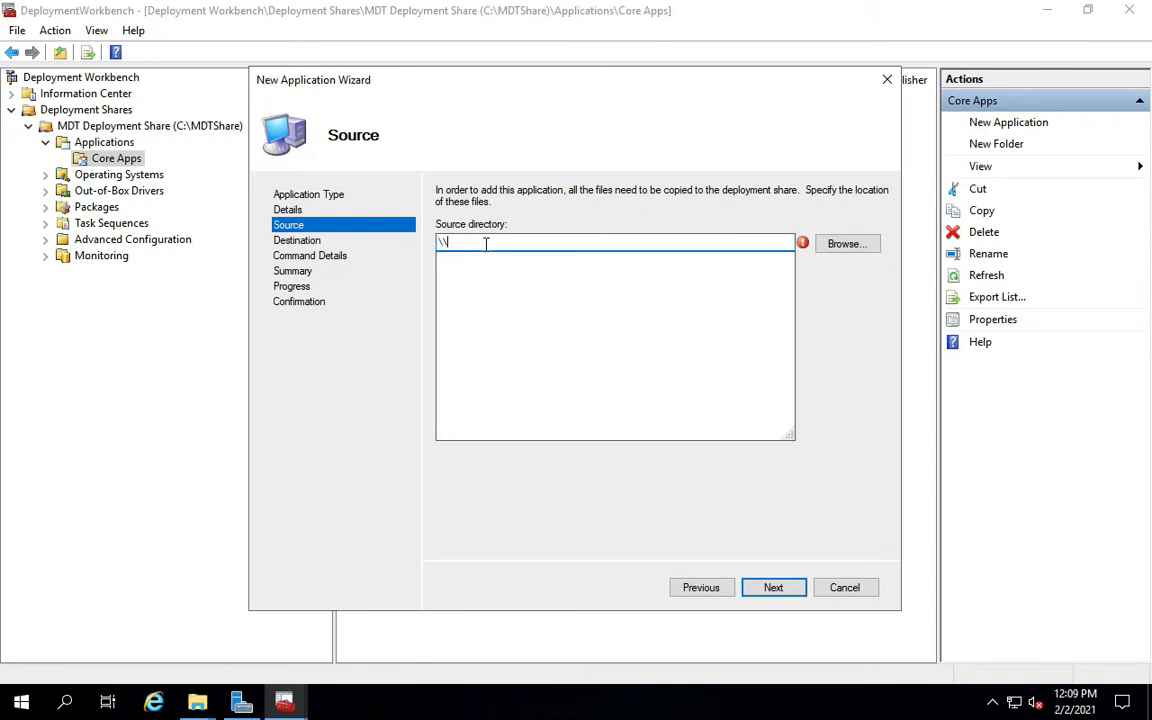
{"action": "type", "text": "asdf"}
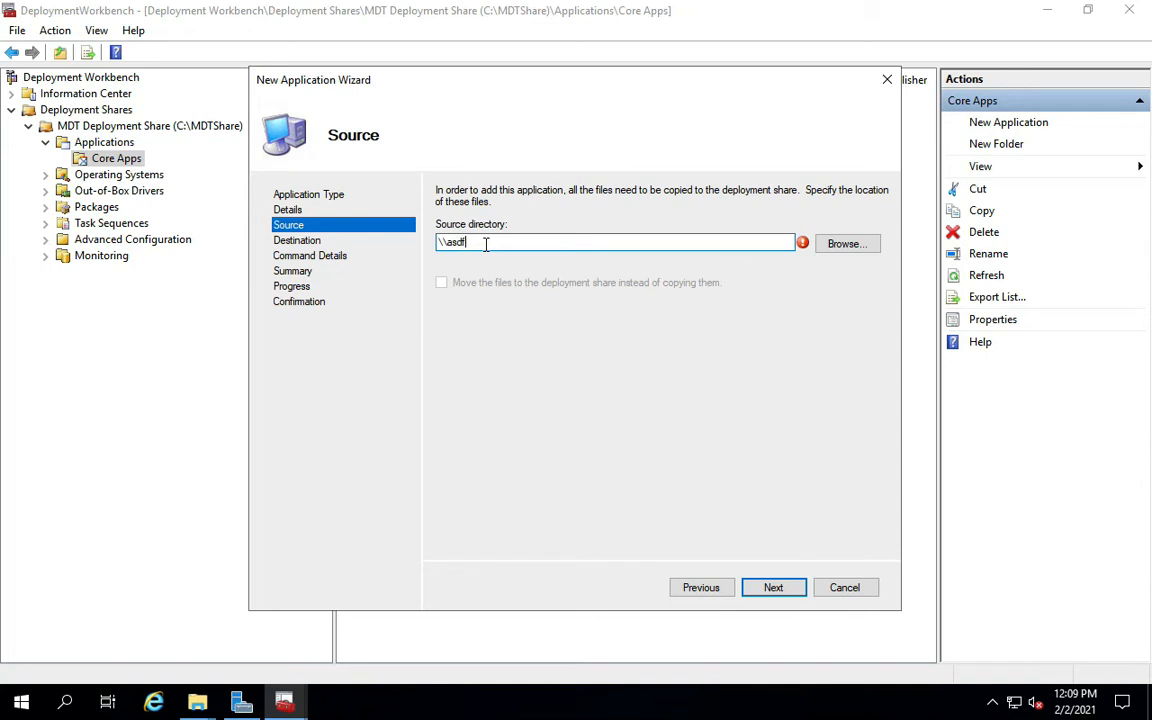
{"action": "type", "text": "mdt01"}
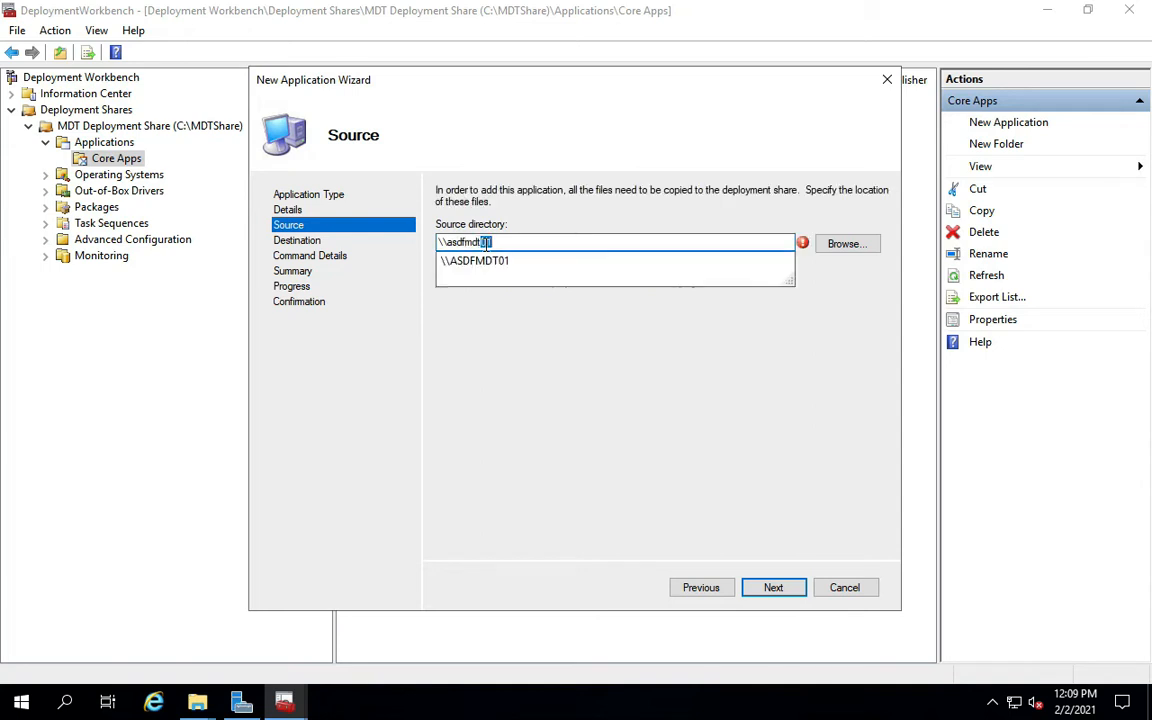
{"action": "key", "text": "Down"}
{"action": "type", "text": "\\"}
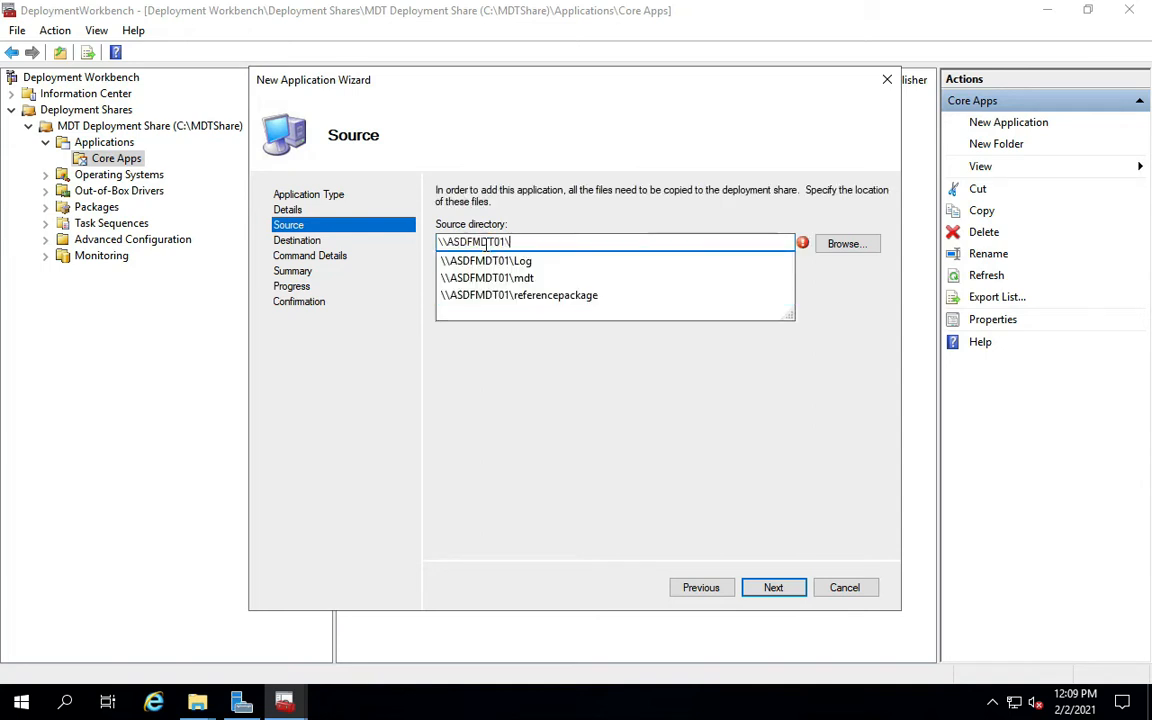
{"action": "key", "text": "Down"}
{"action": "key", "text": "Down"}
{"action": "key", "text": "Down"}
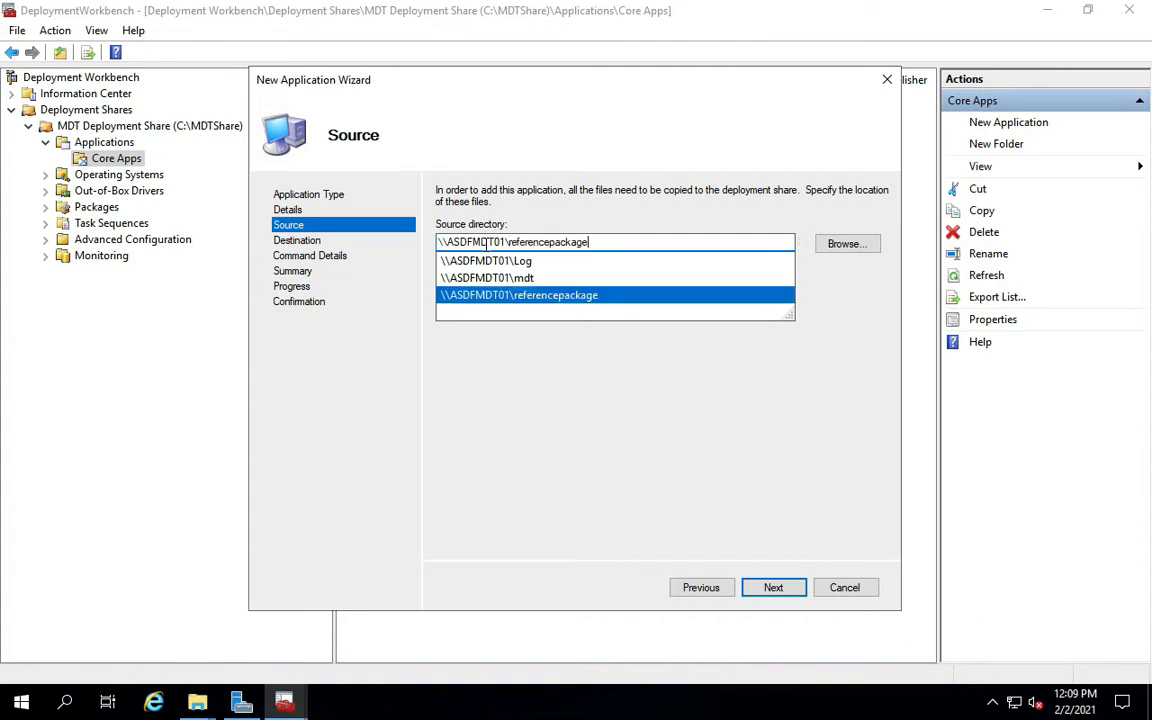
{"action": "left_click", "coordinate": [537, 298]}
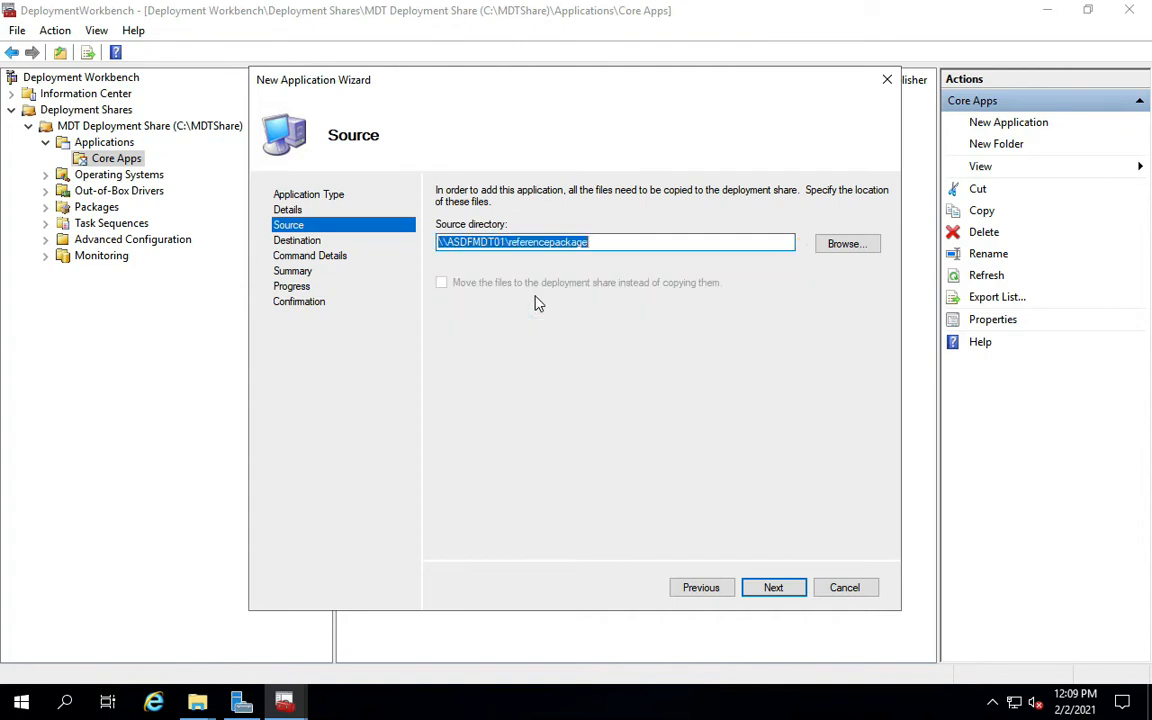
{"action": "left_click", "coordinate": [770, 591]}
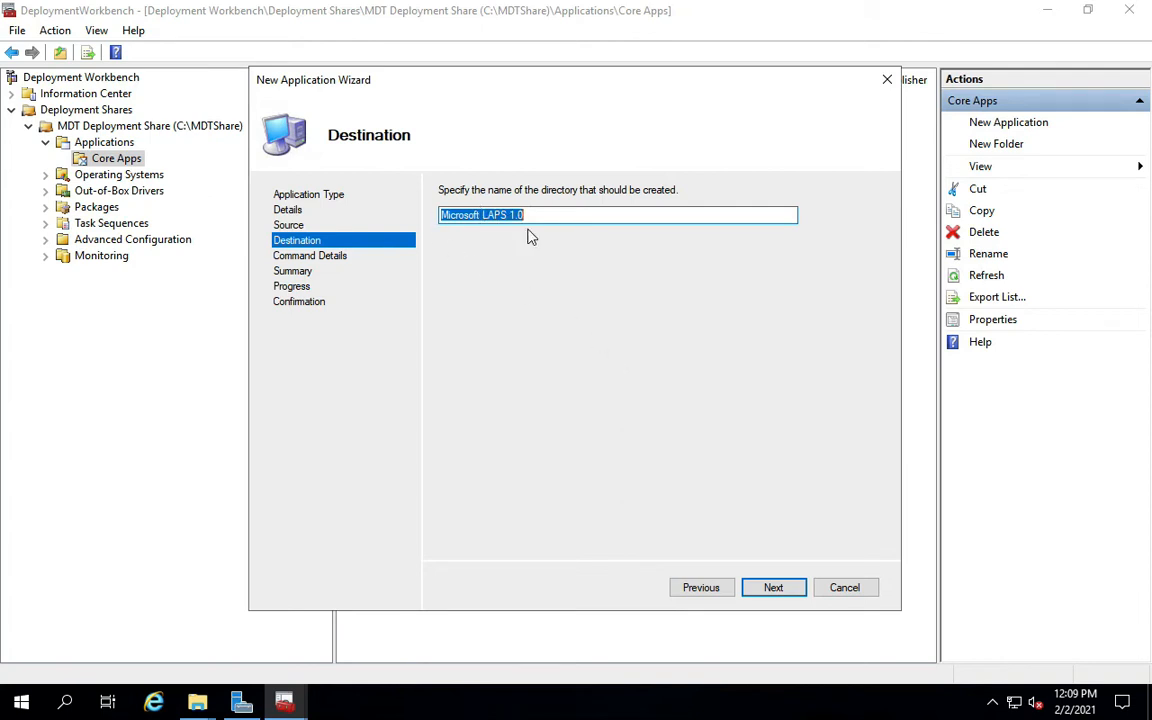
{"action": "left_click", "coordinate": [775, 589]}
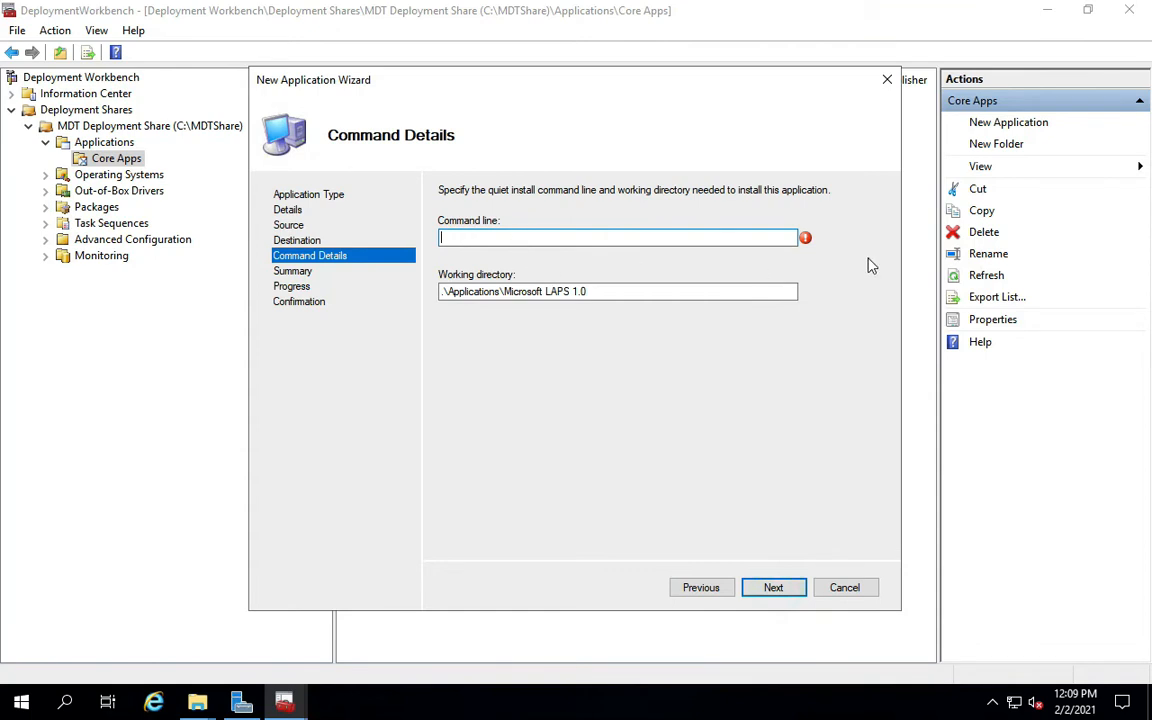
{"action": "left_click", "coordinate": [804, 240]}
{"action": "left_click", "coordinate": [203, 703]}
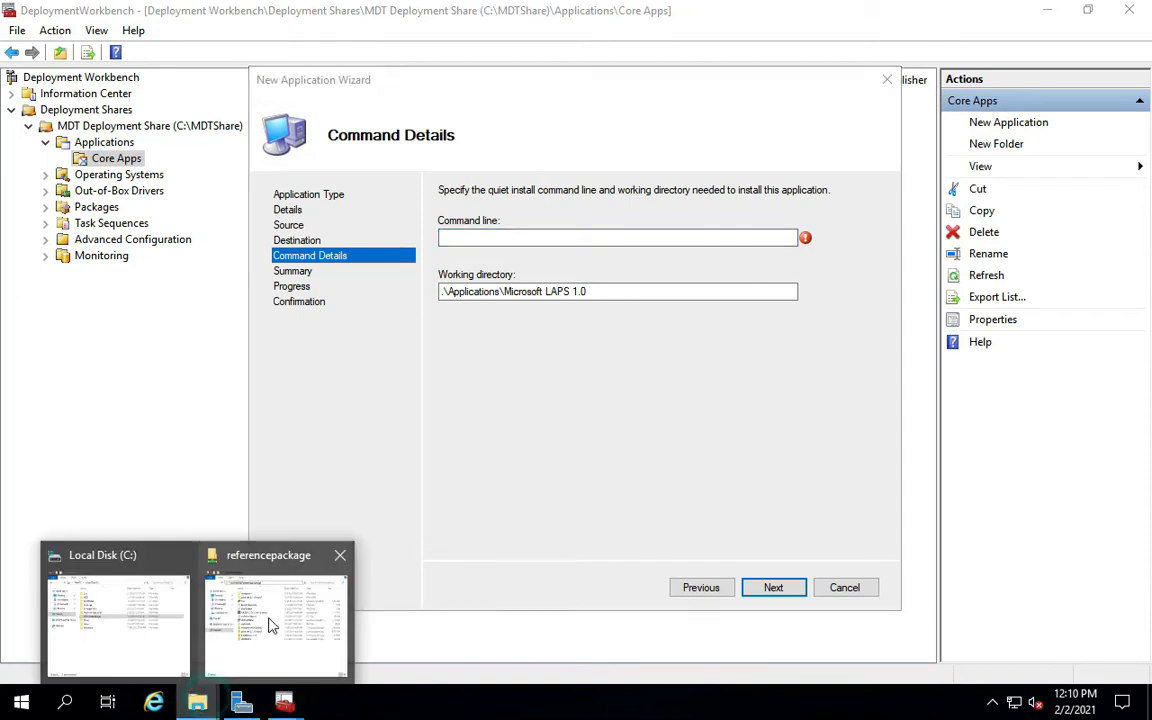
Copy the LAPS.ARM64 installer's file name from the referencepackage share window.
{"action": "left_click", "coordinate": [268, 620]}
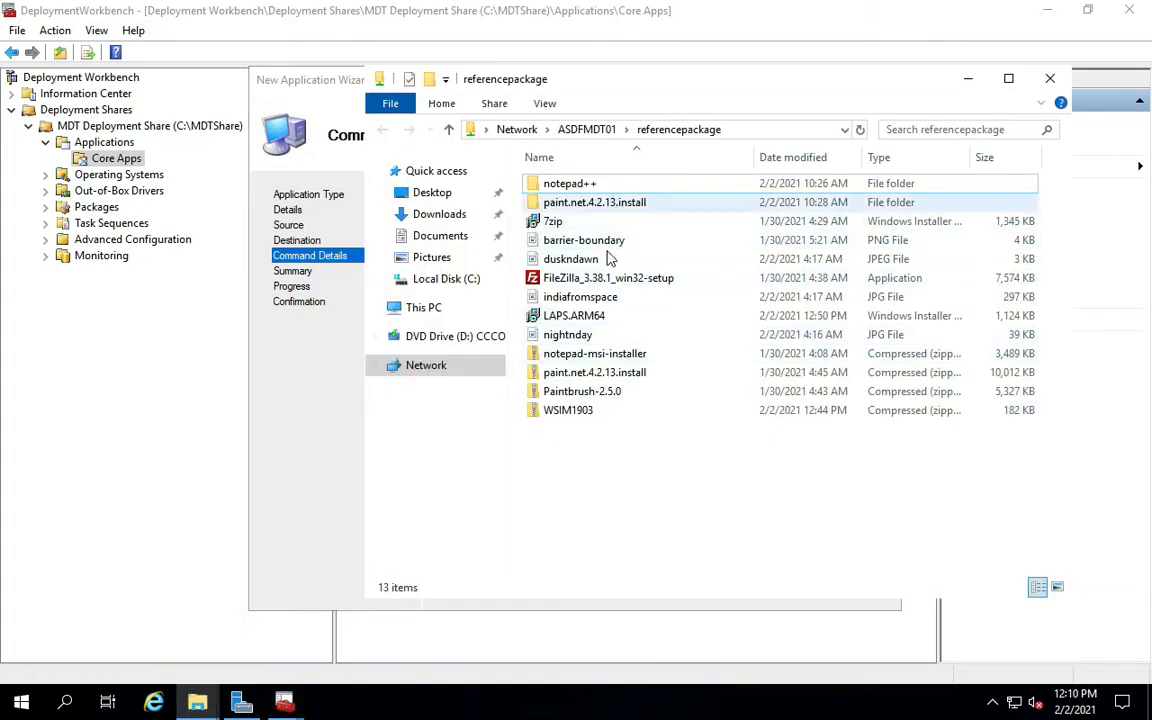
{"action": "left_click", "coordinate": [587, 318]}
{"action": "right_click", "coordinate": [599, 320]}
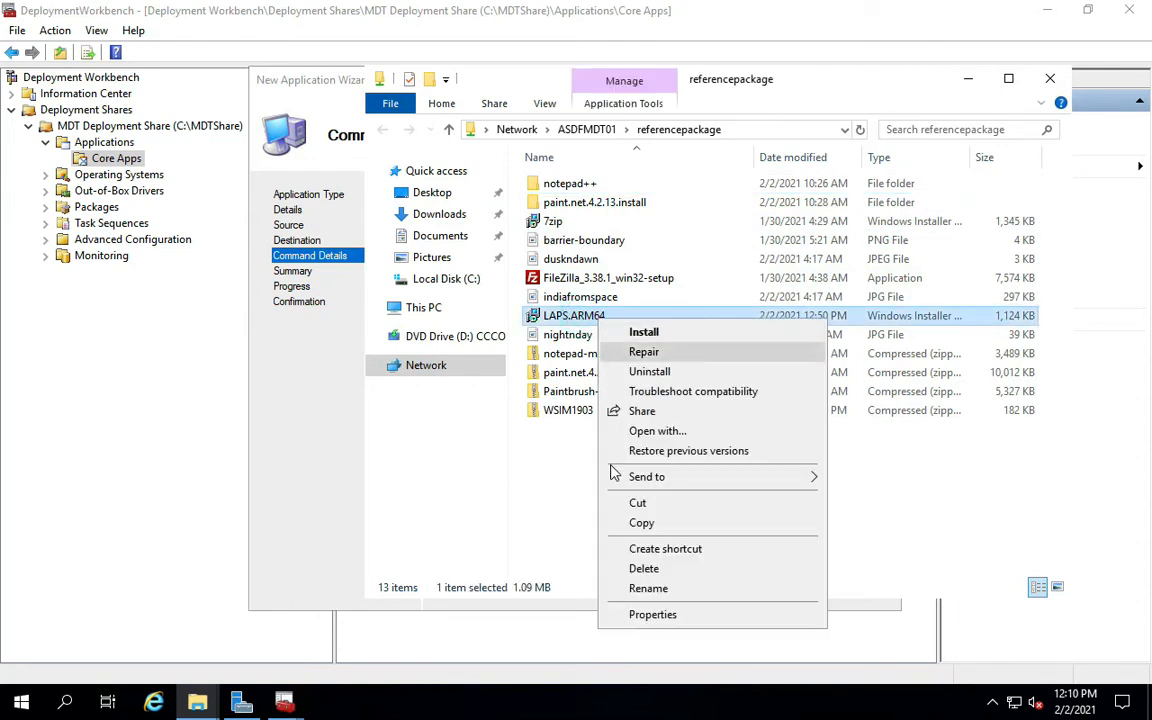
{"action": "left_click", "coordinate": [648, 589]}
{"action": "key", "text": "ctrl+c"}
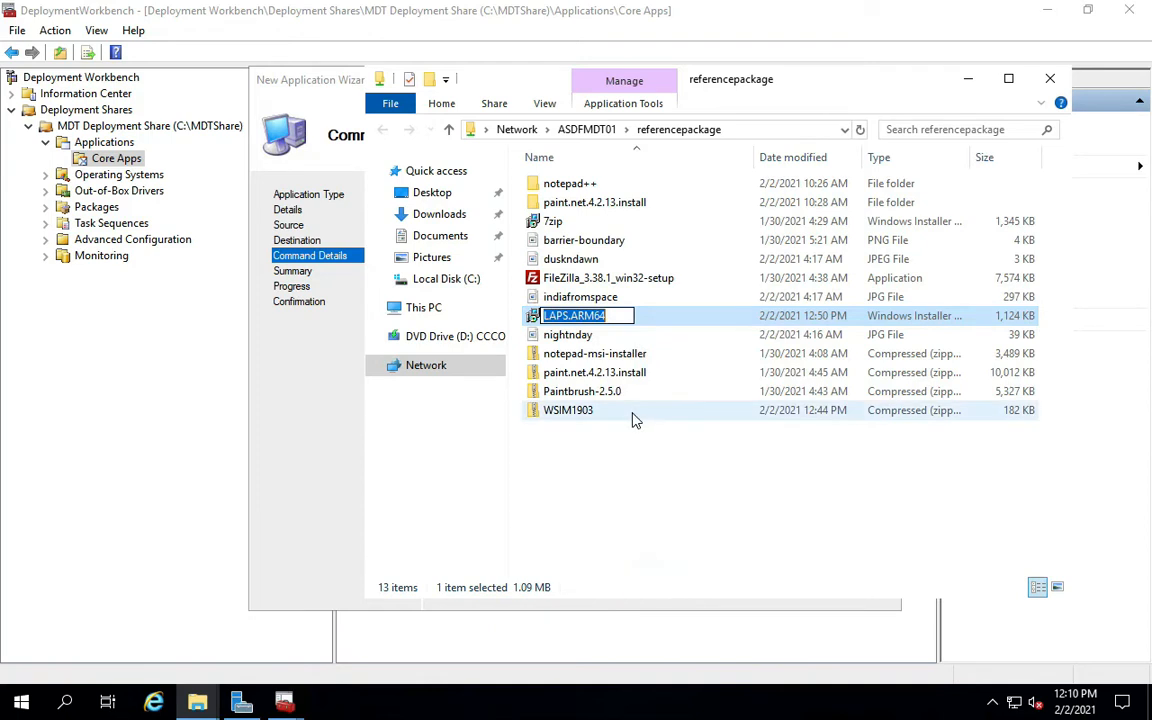
{"action": "left_click", "coordinate": [317, 420]}
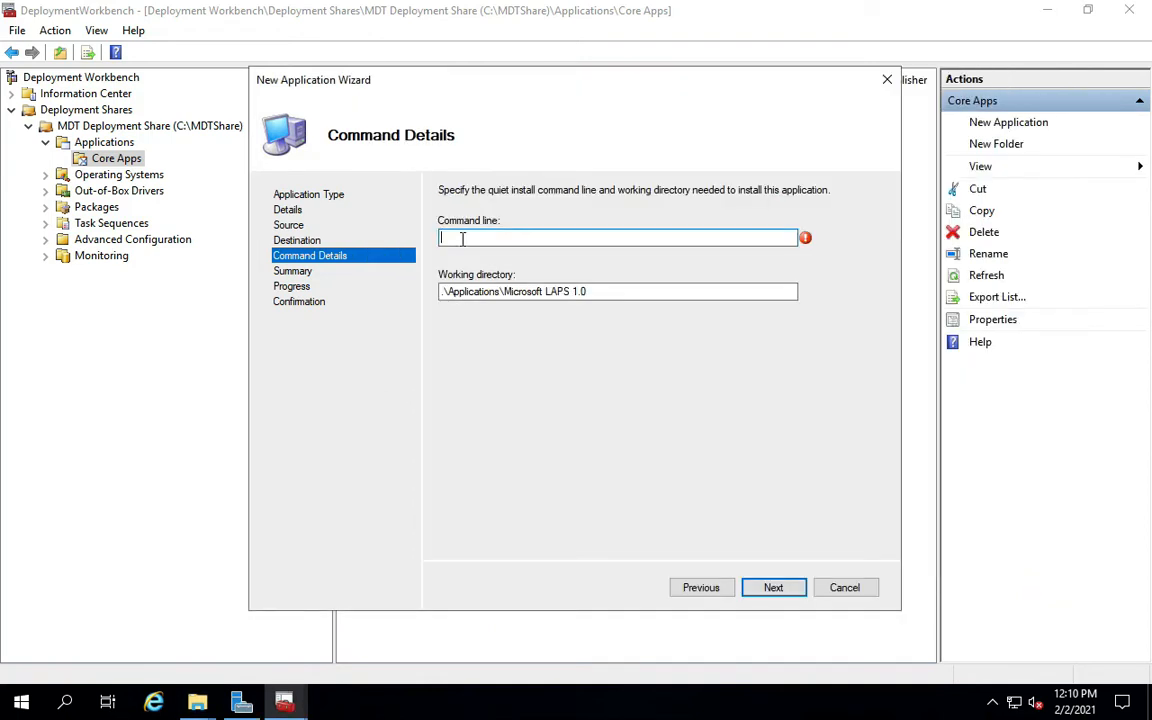
Enter the command line 'msiexec.exe /i LAPS.ARM64.msi /qn' and proceed to the summary.
{"action": "type", "text": "msiexec.exe /i"}
{"action": "right_click", "coordinate": [555, 242]}
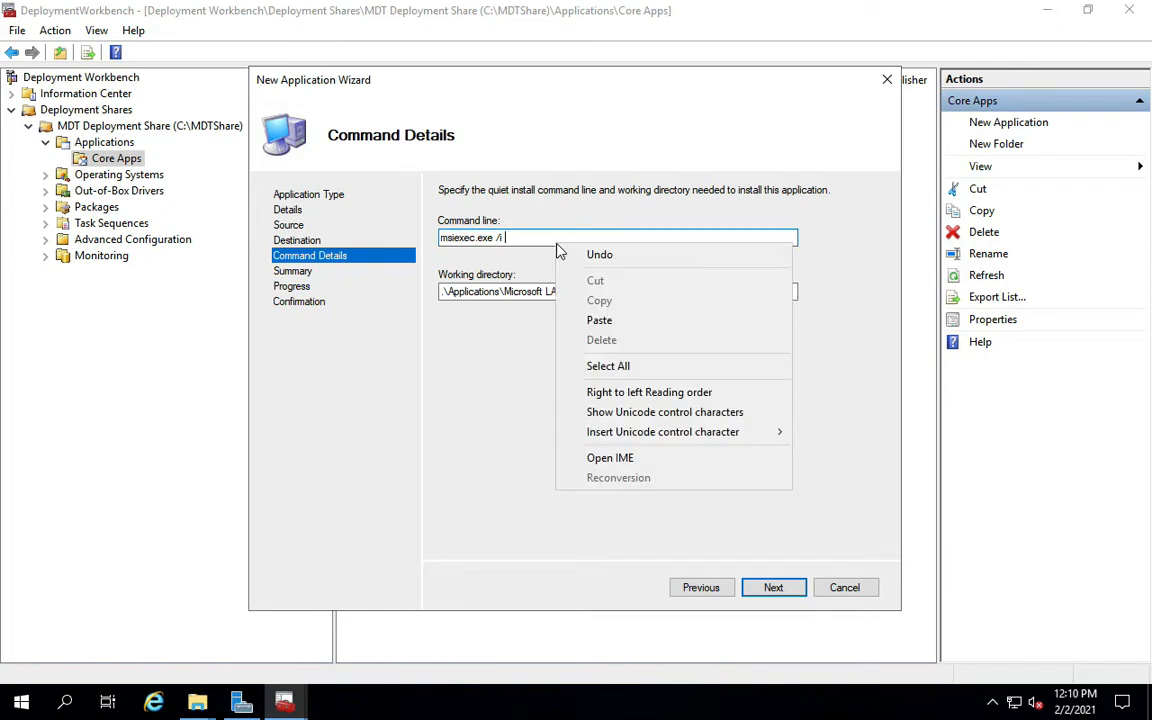
{"action": "left_click", "coordinate": [598, 319]}
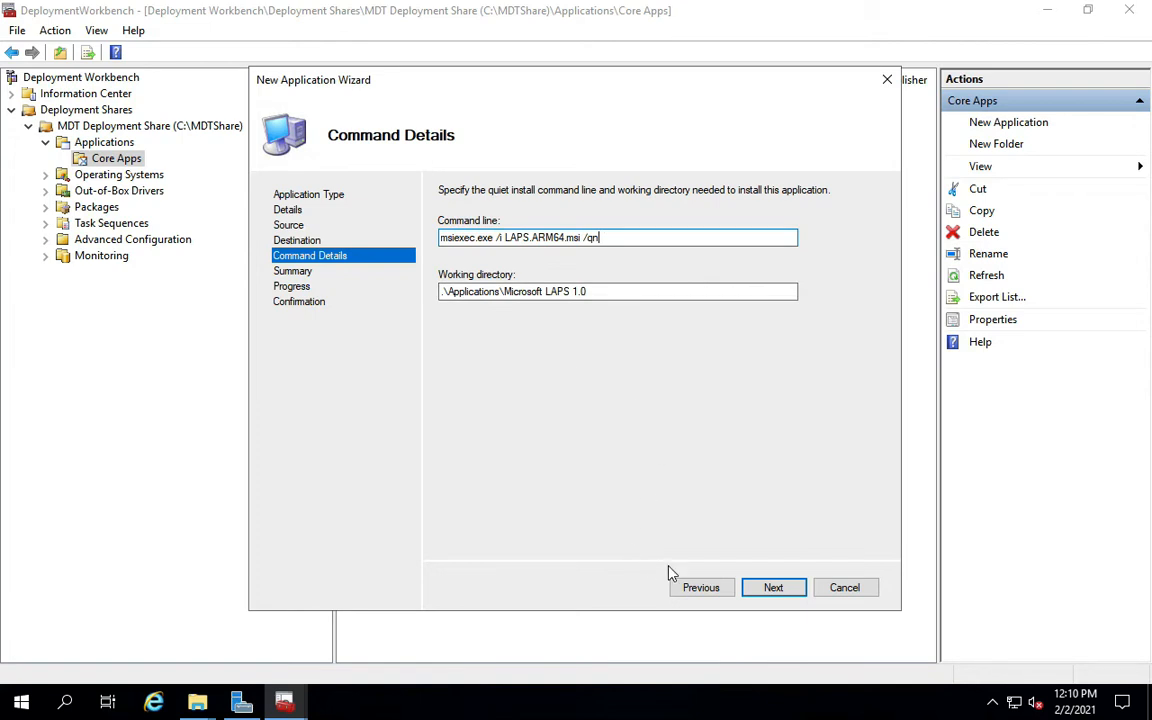
{"action": "left_click", "coordinate": [773, 589]}
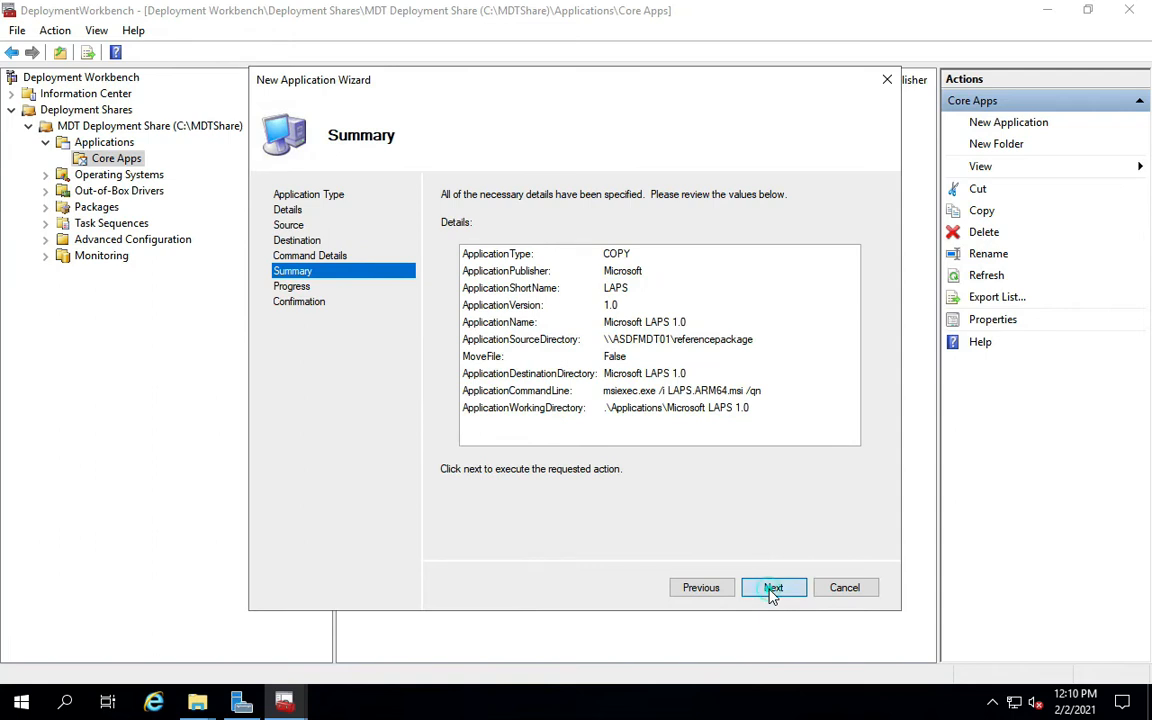
Run the Microsoft LAPS 1.0 import, then finish the Notepad++ 7.8.9 import.
{"action": "left_click", "coordinate": [773, 589]}
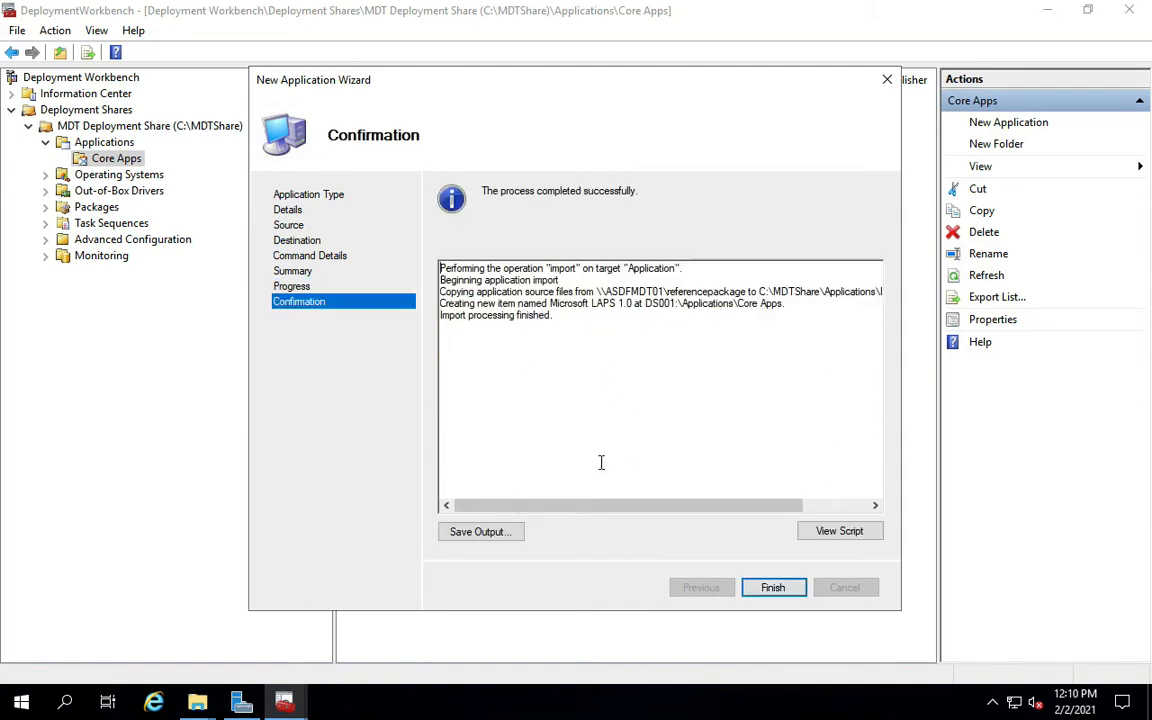
{"action": "left_click", "coordinate": [775, 588]}
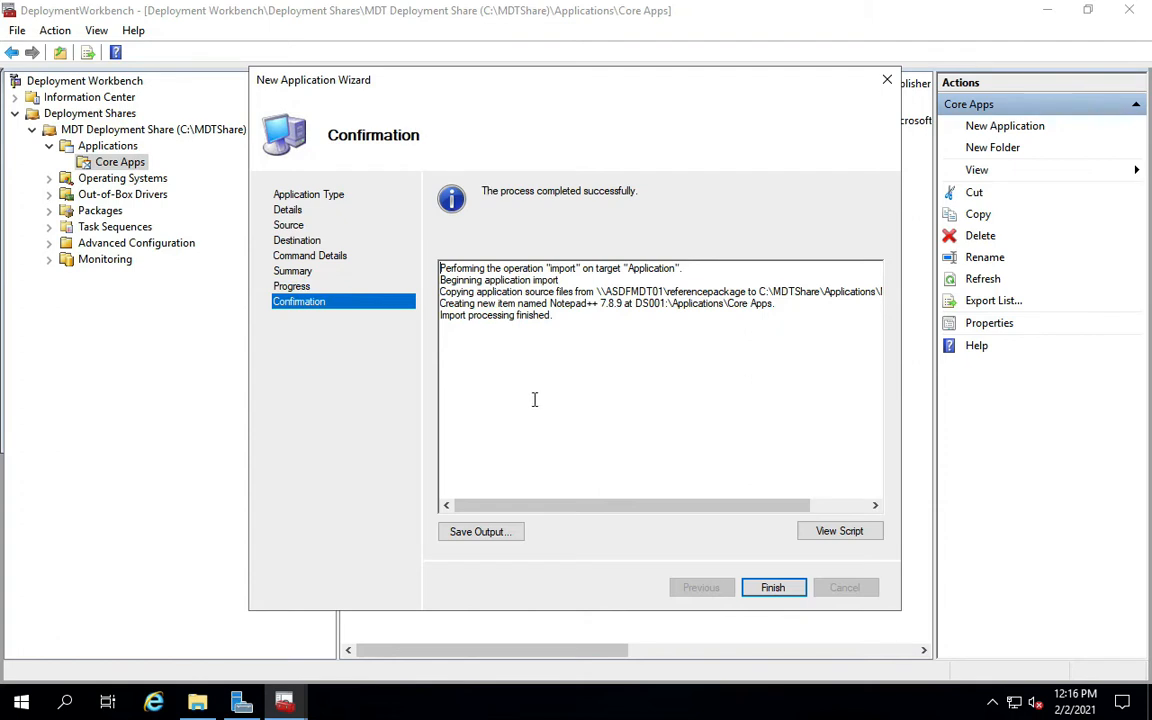
{"action": "left_click", "coordinate": [758, 591]}
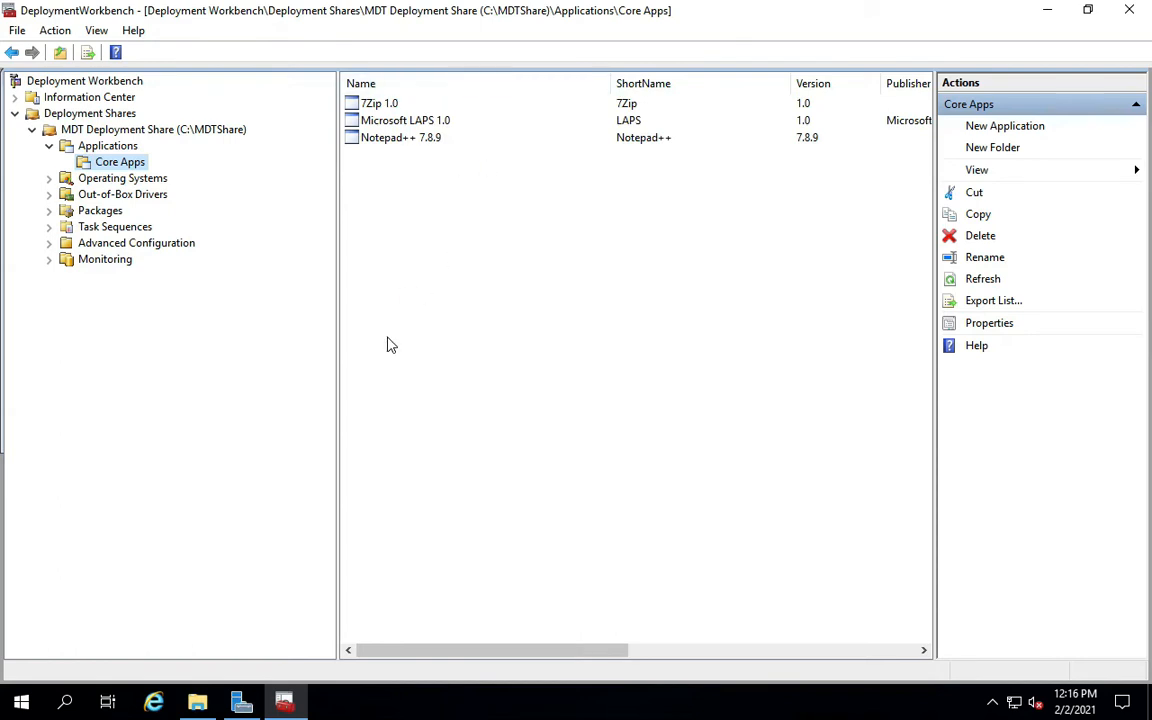
Expand Operating Systems and create a new folder named 'Windows 10' there.
{"action": "left_click", "coordinate": [49, 178]}
{"action": "left_click", "coordinate": [114, 180]}
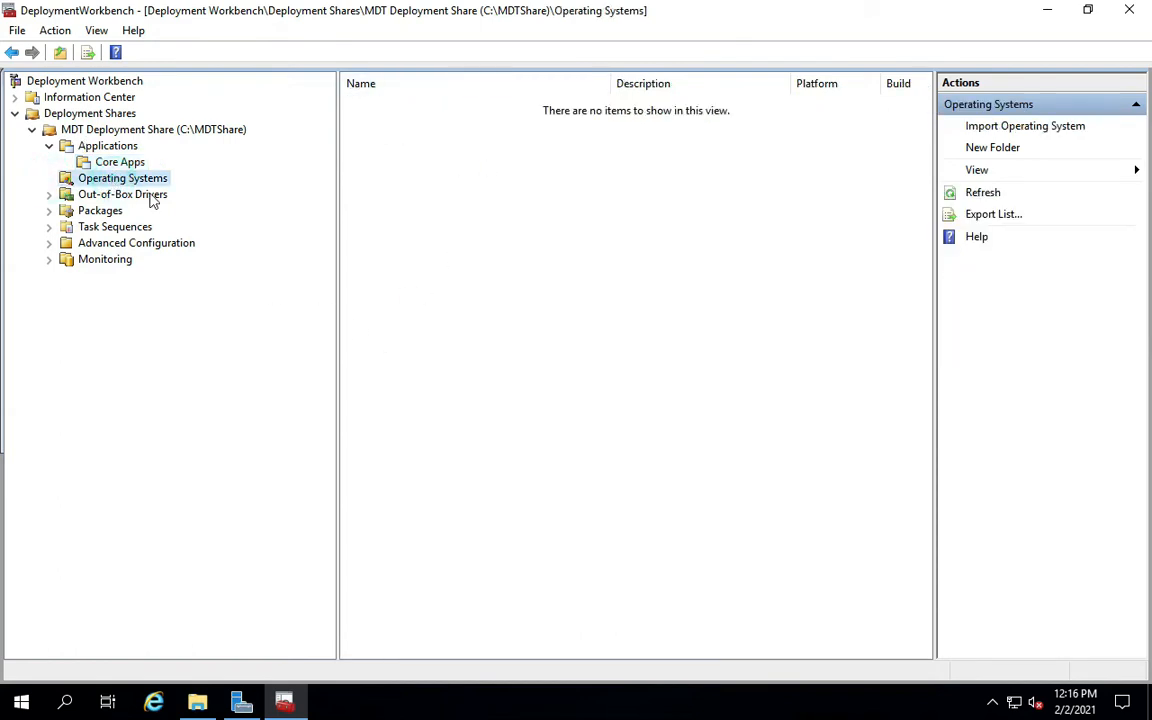
{"action": "right_click", "coordinate": [100, 181]}
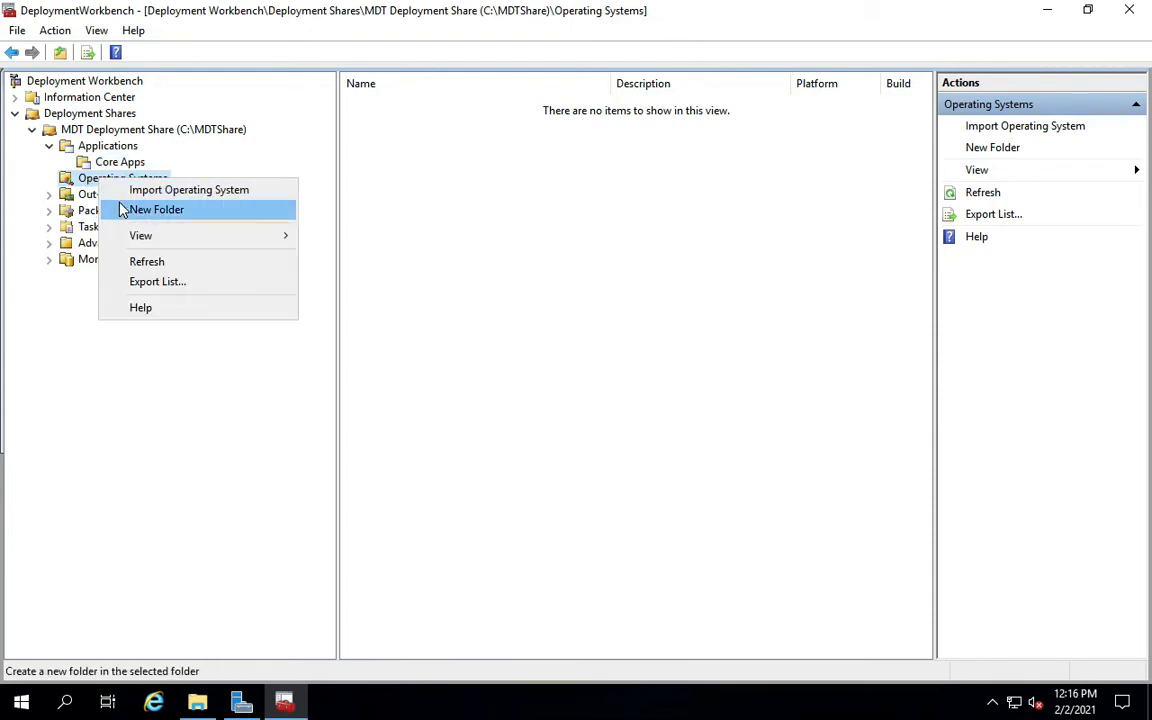
{"action": "left_click", "coordinate": [160, 209]}
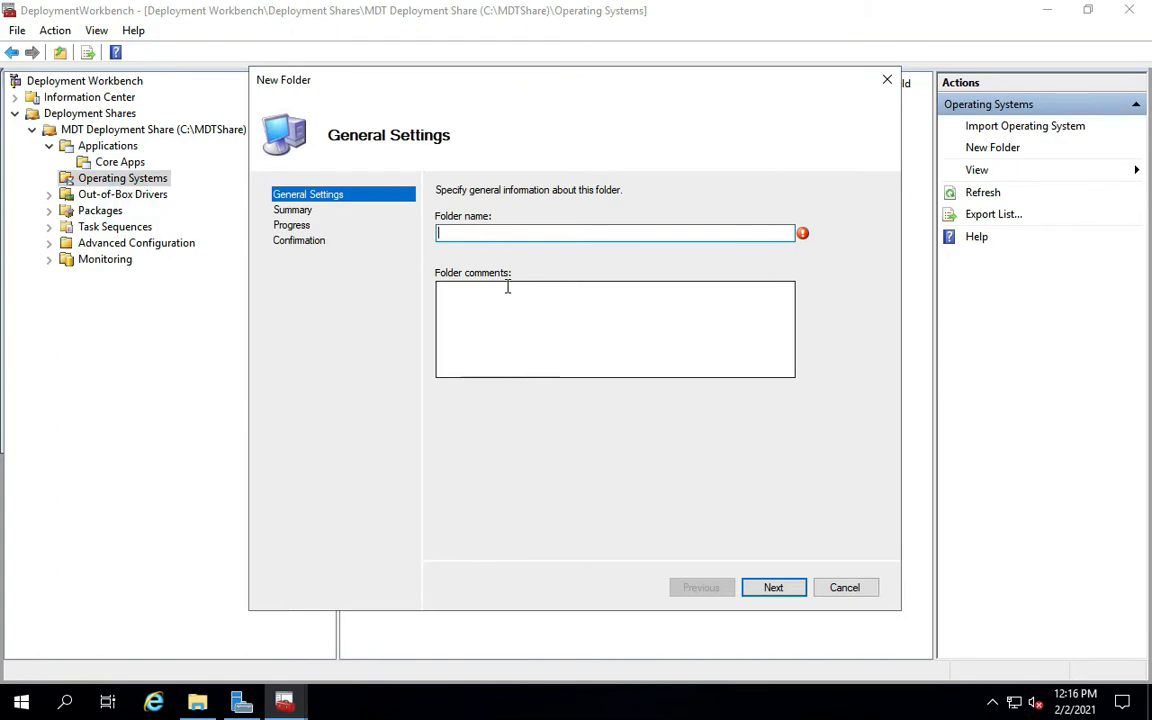
{"action": "type", "text": "Windows 10"}
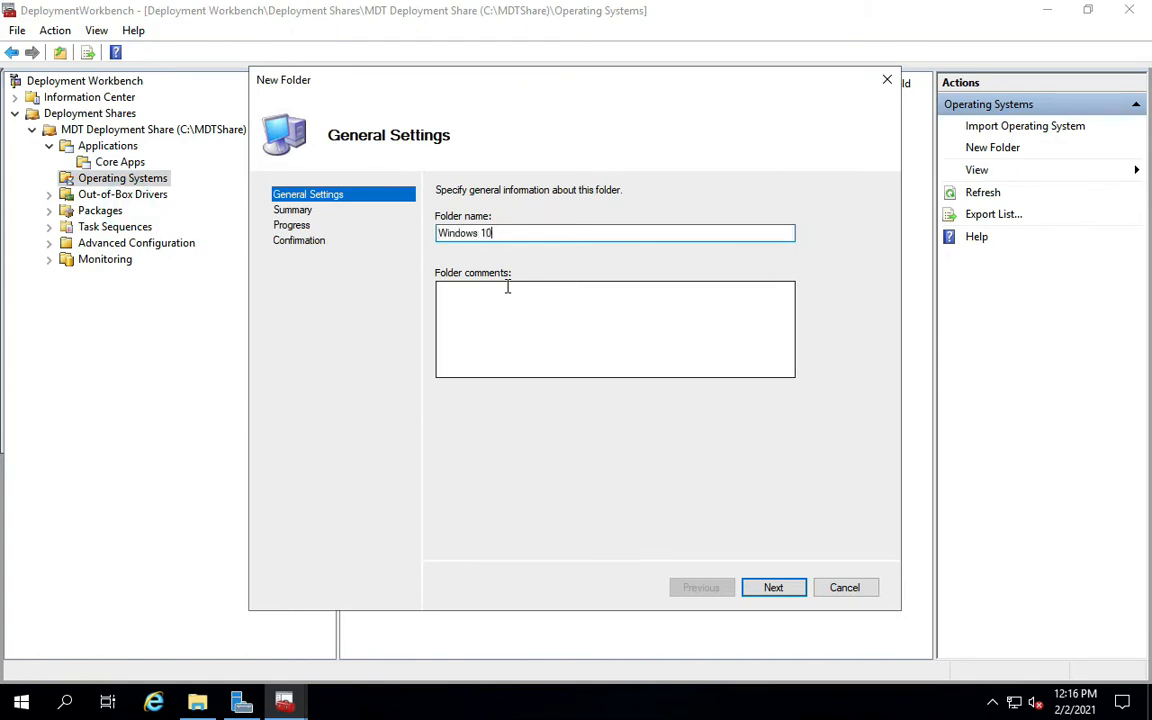
{"action": "left_click", "coordinate": [778, 587]}
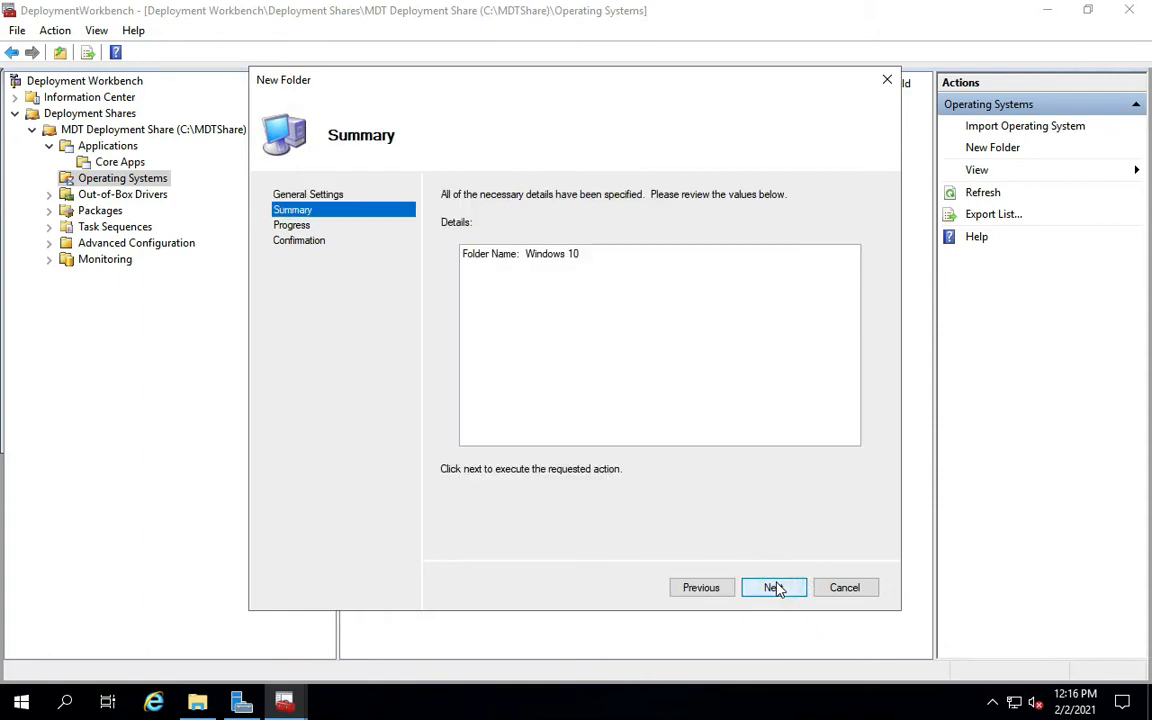
{"action": "left_click", "coordinate": [776, 588]}
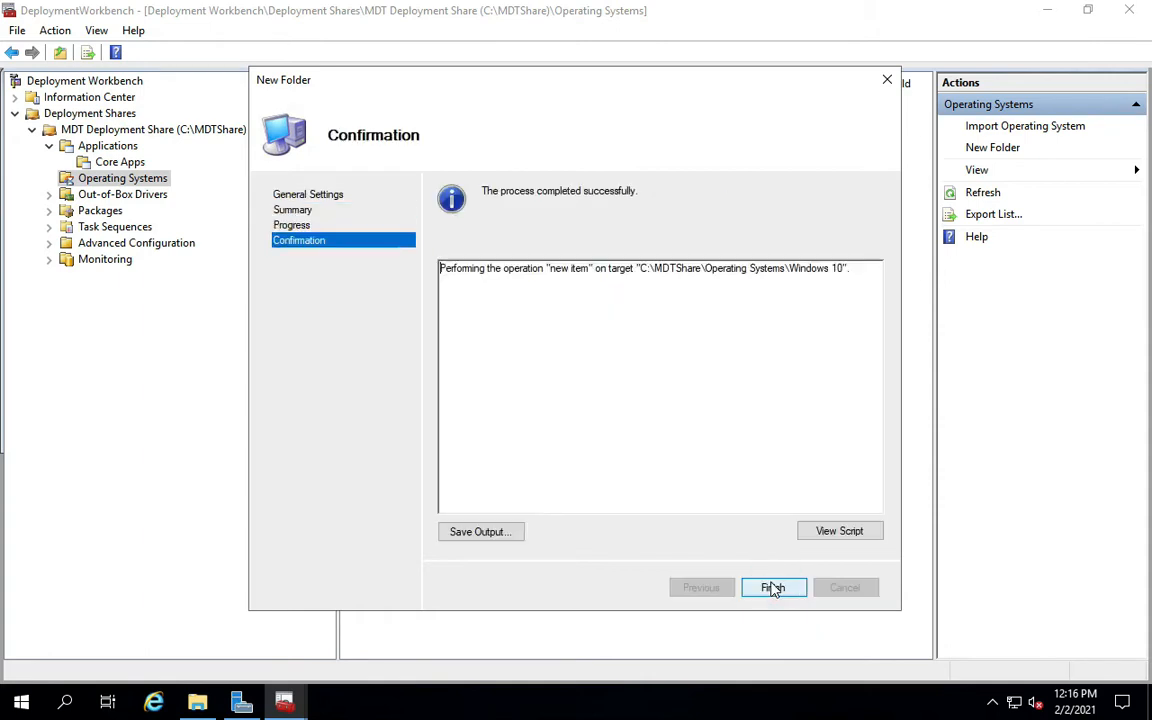
{"action": "left_click", "coordinate": [773, 588]}
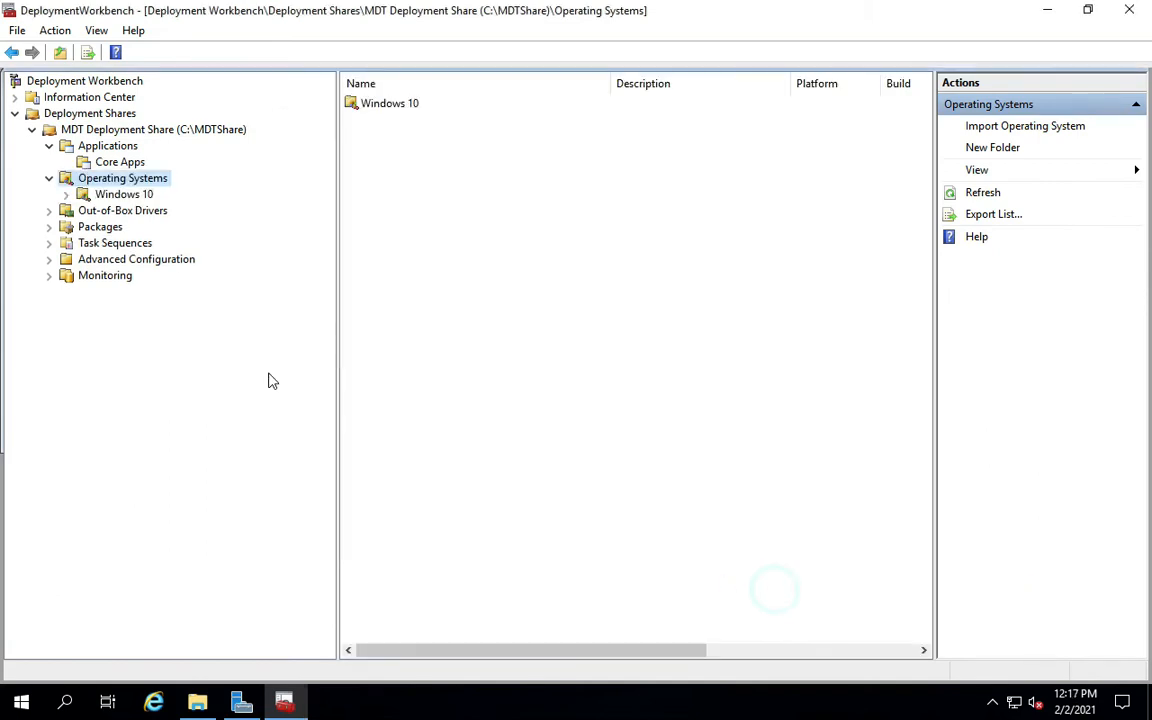
{"action": "left_click", "coordinate": [198, 703]}
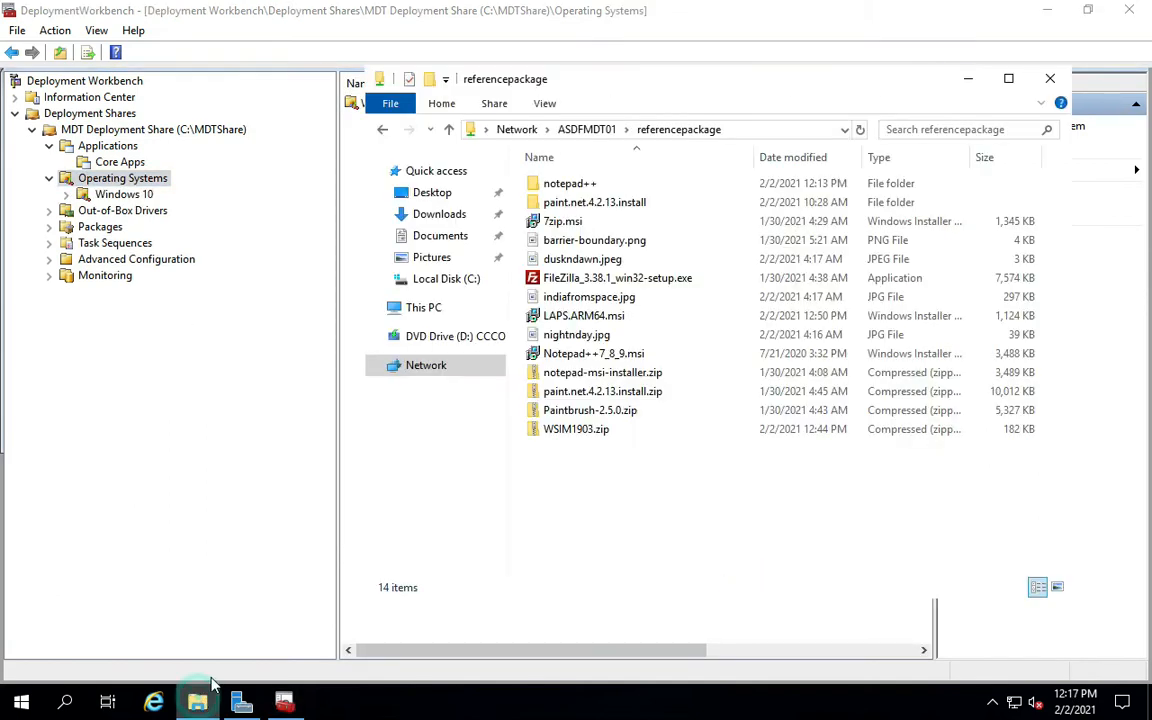
{"action": "left_click", "coordinate": [422, 310]}
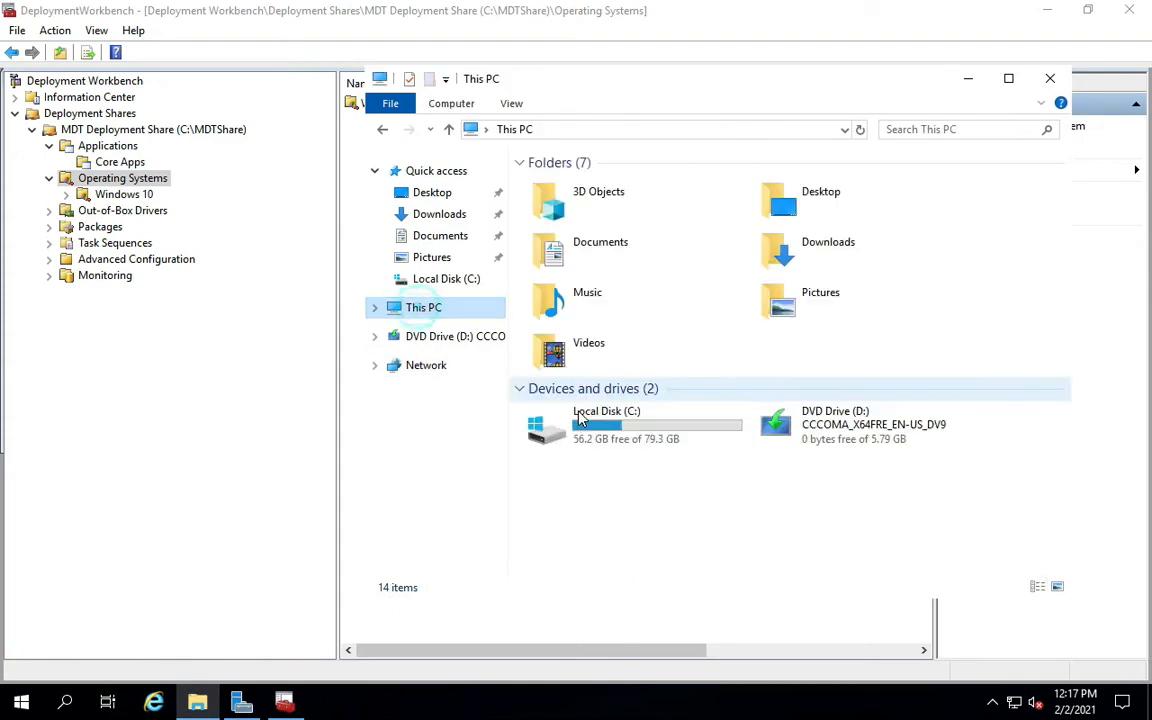
{"action": "double_click", "coordinate": [872, 436]}
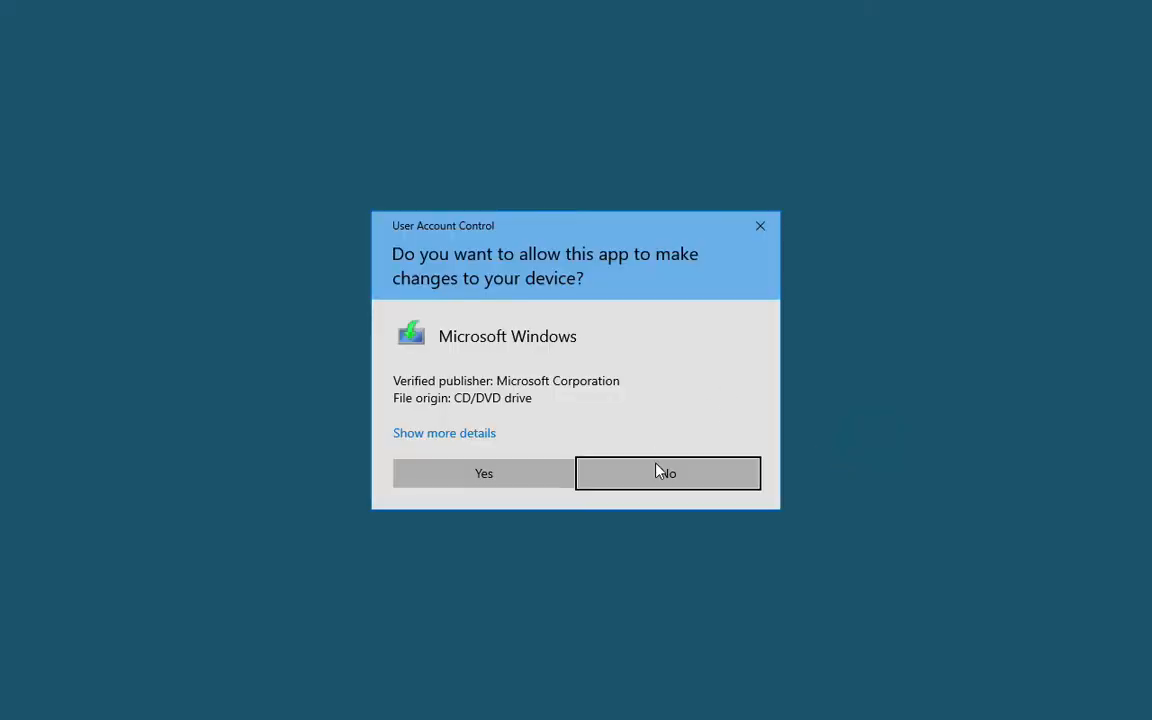
{"action": "left_click", "coordinate": [666, 473]}
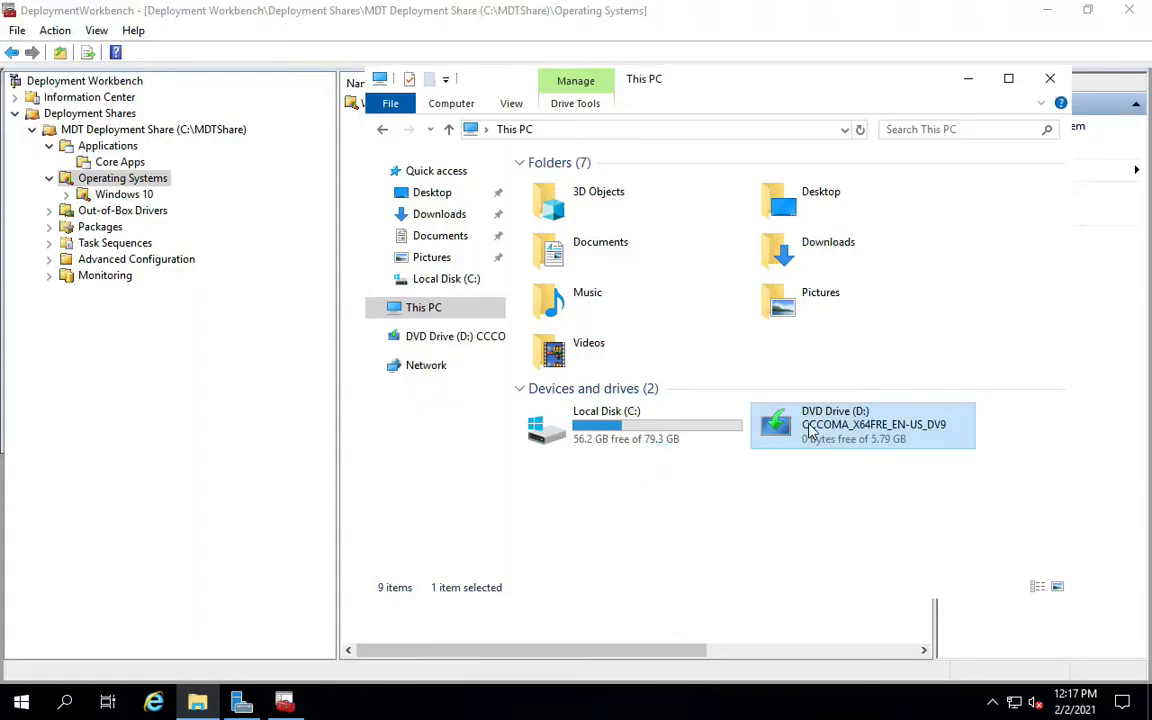
{"action": "right_click", "coordinate": [810, 428]}
{"action": "left_click", "coordinate": [853, 477]}
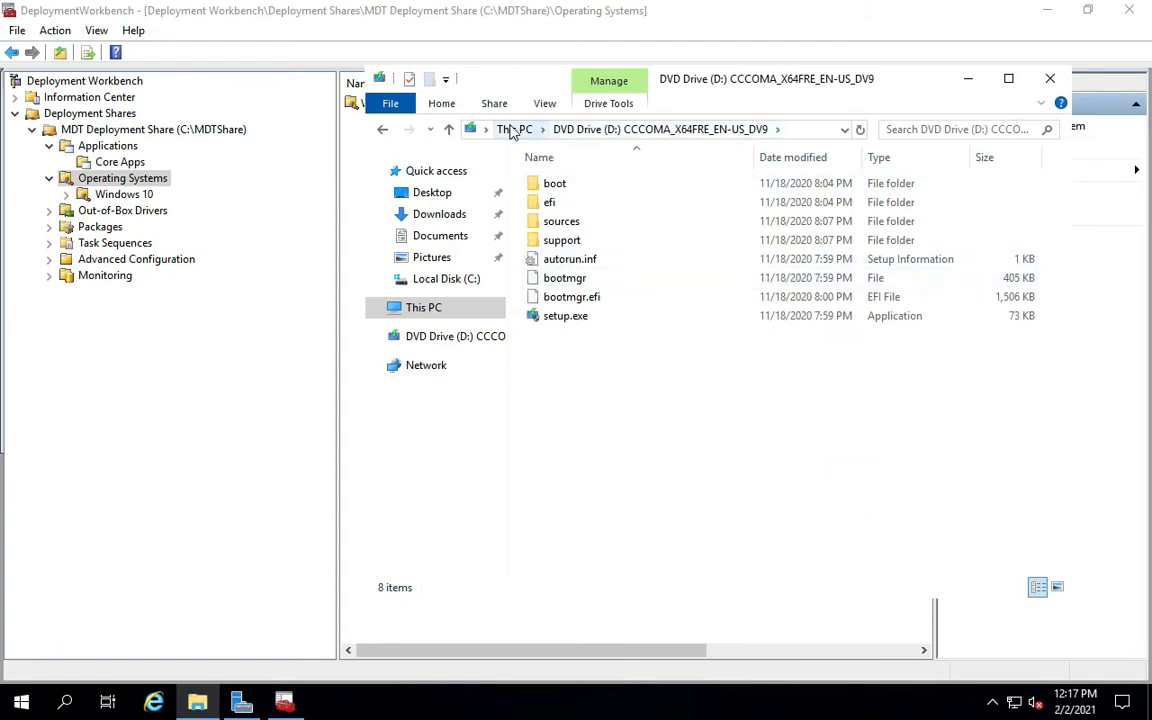
{"action": "left_click", "coordinate": [786, 129]}
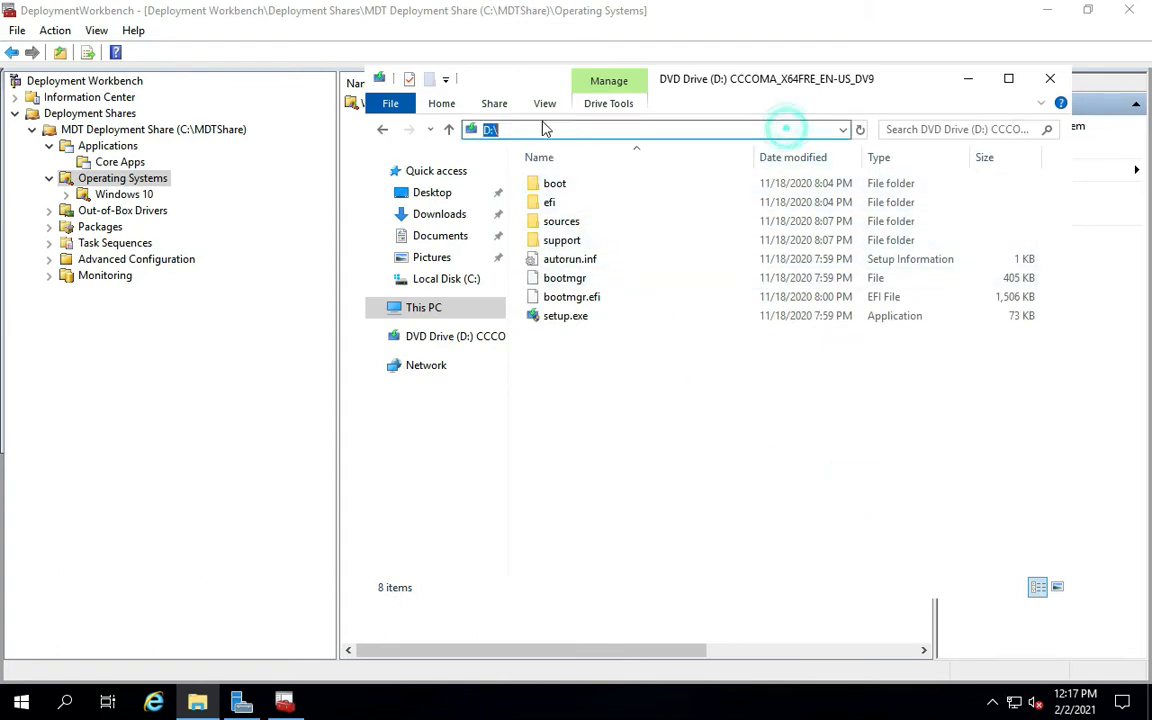
{"action": "left_click", "coordinate": [962, 79]}
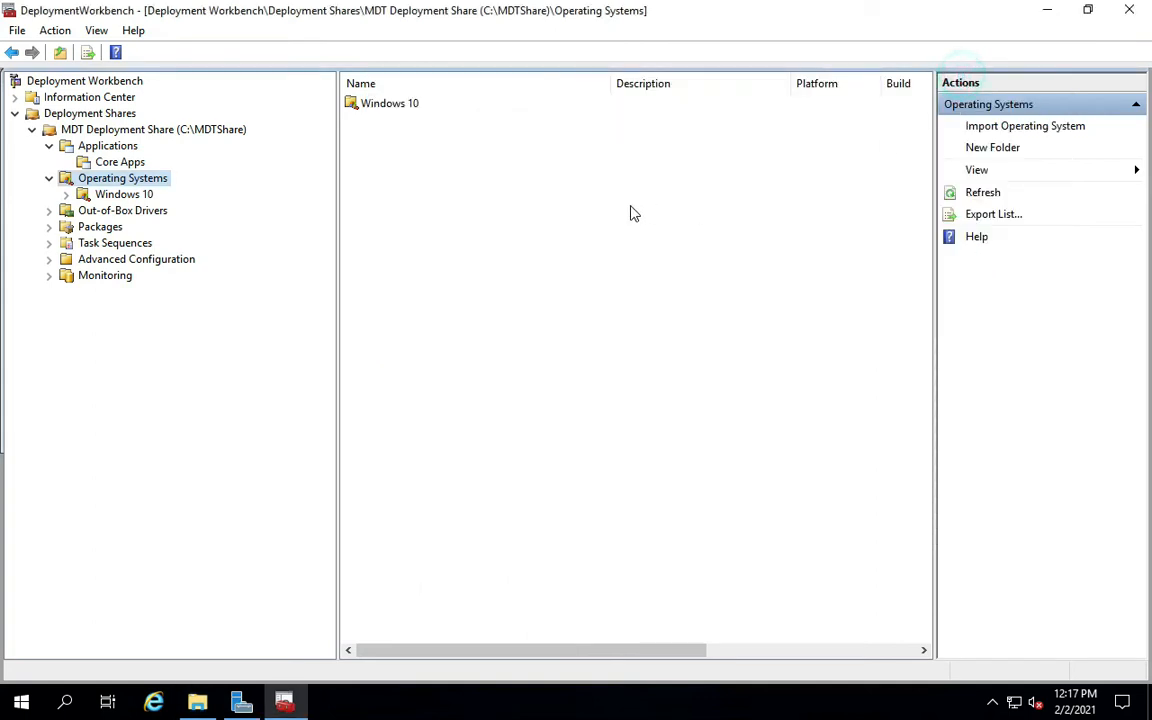
Import an operating system into Windows 10 from full source files on D:\.
{"action": "right_click", "coordinate": [112, 197]}
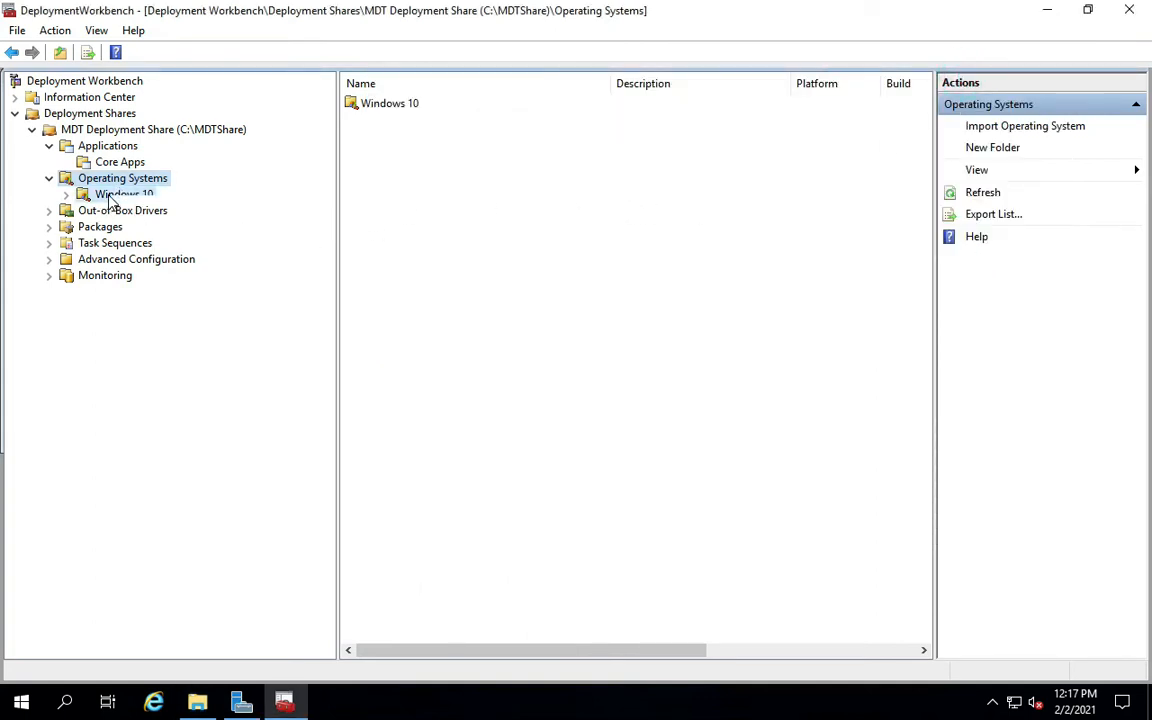
{"action": "left_click", "coordinate": [135, 208]}
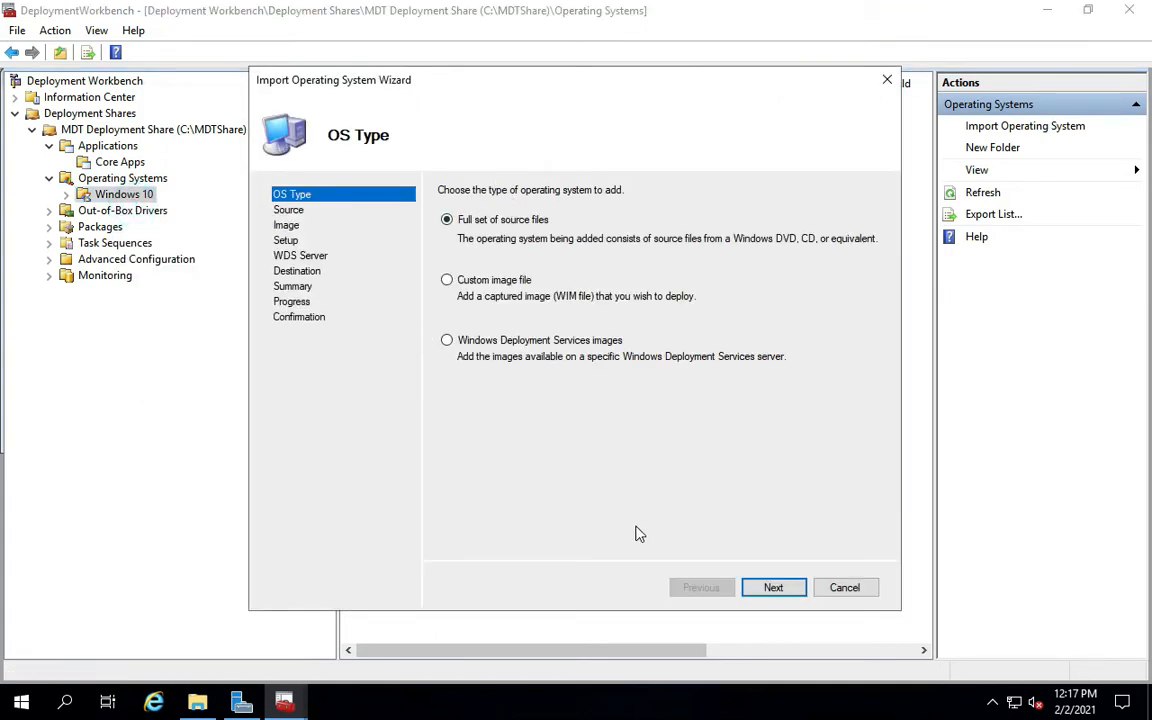
{"action": "left_click", "coordinate": [780, 590]}
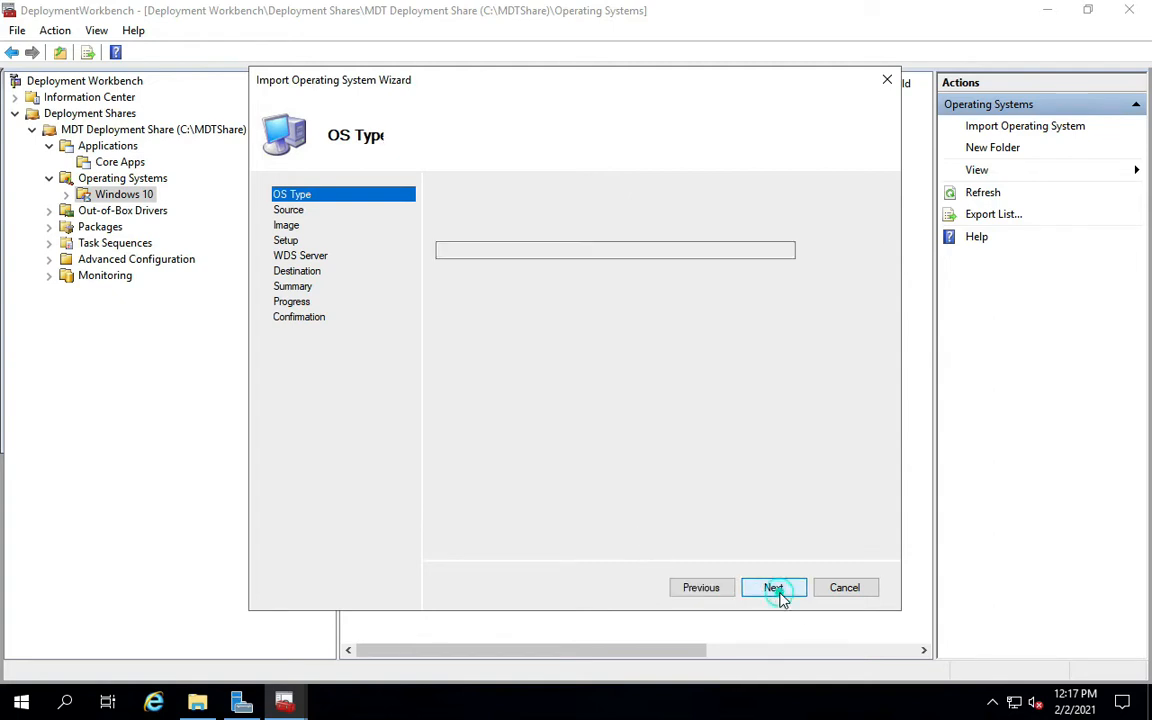
{"action": "left_click", "coordinate": [835, 251]}
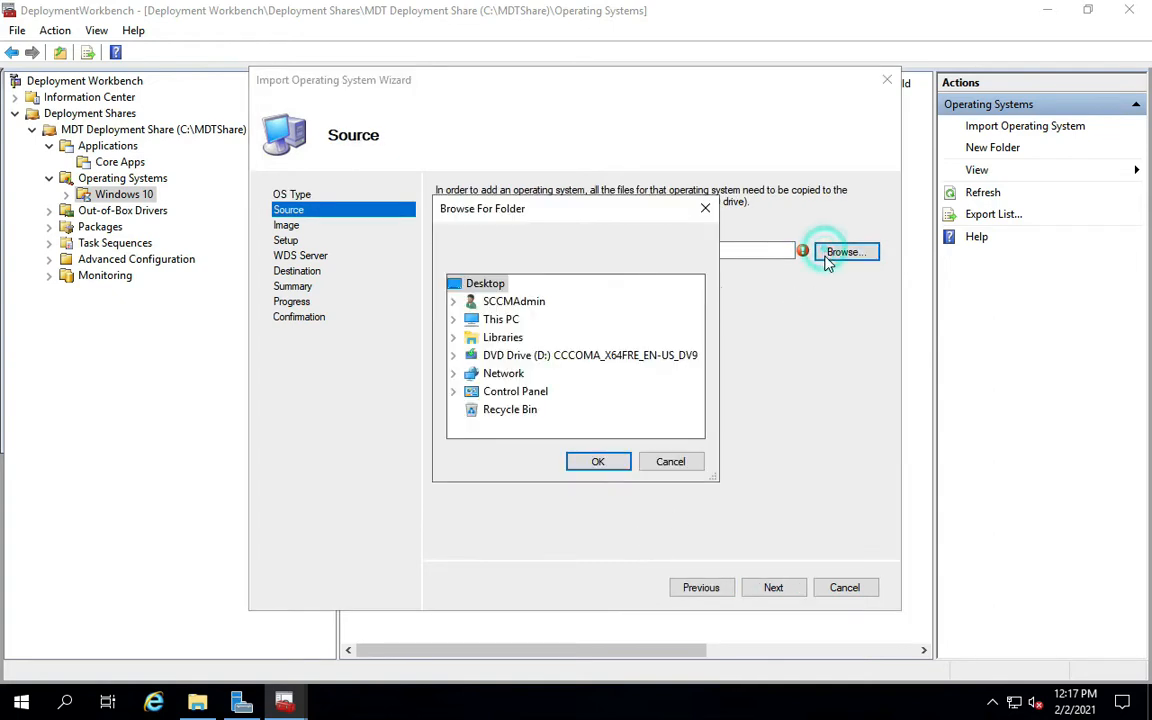
{"action": "double_click", "coordinate": [490, 356]}
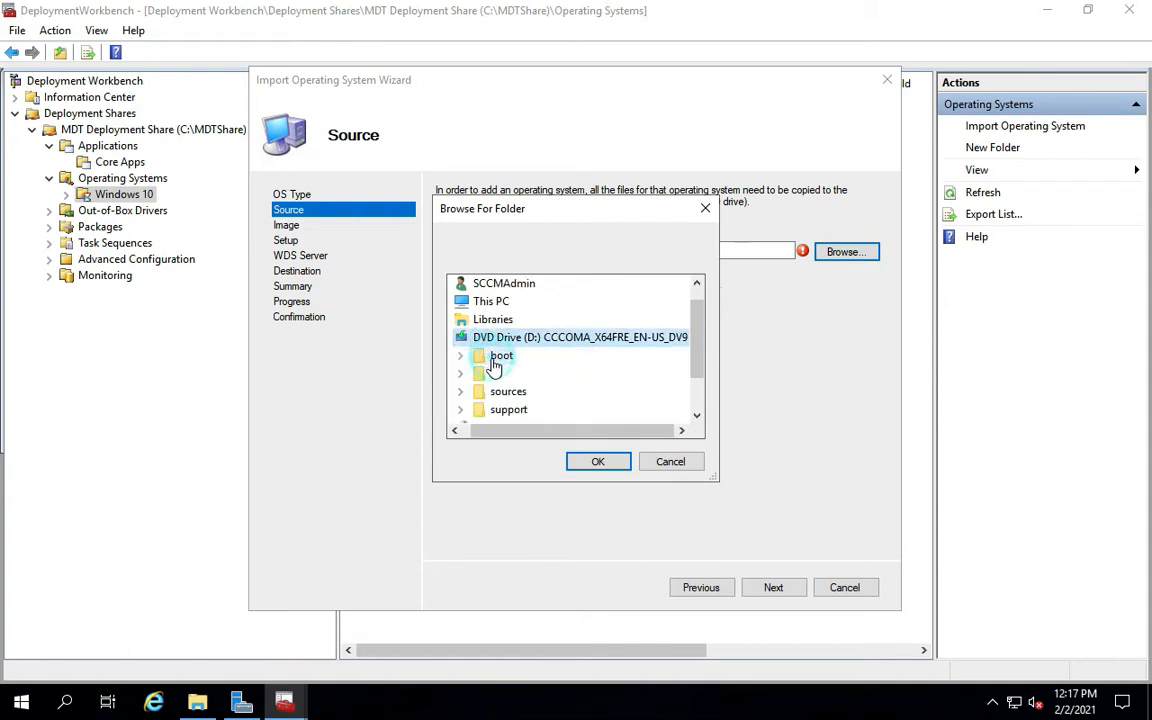
{"action": "left_click", "coordinate": [590, 462]}
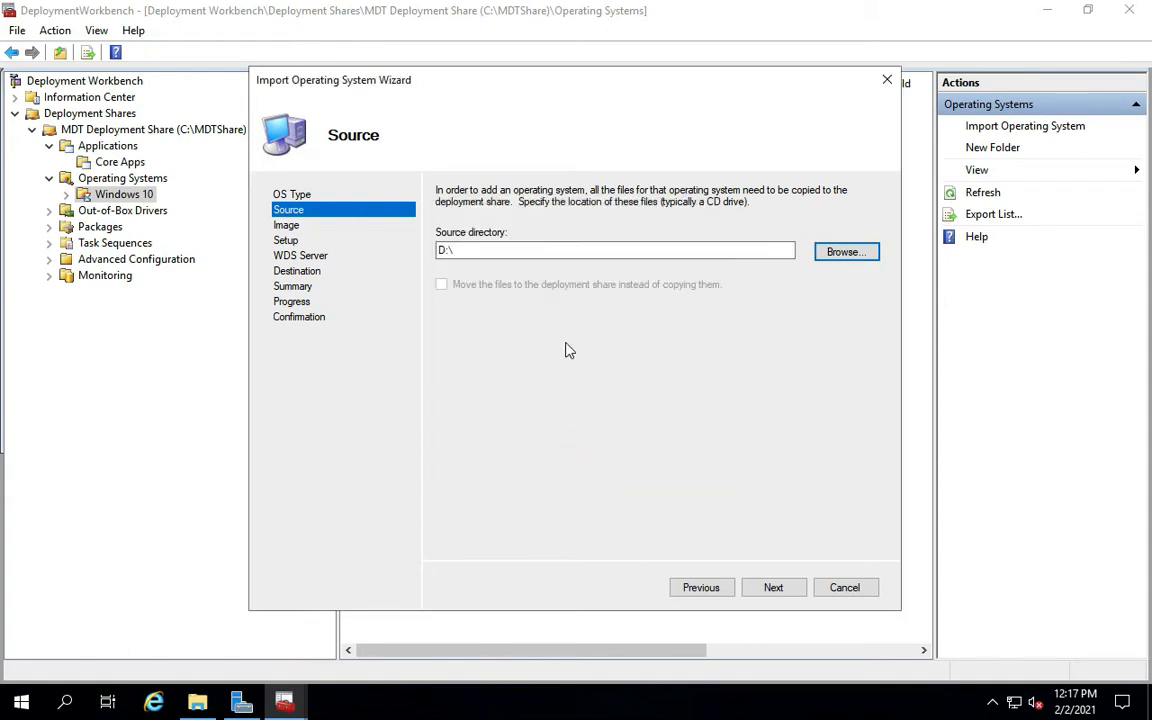
{"action": "left_click", "coordinate": [759, 590]}
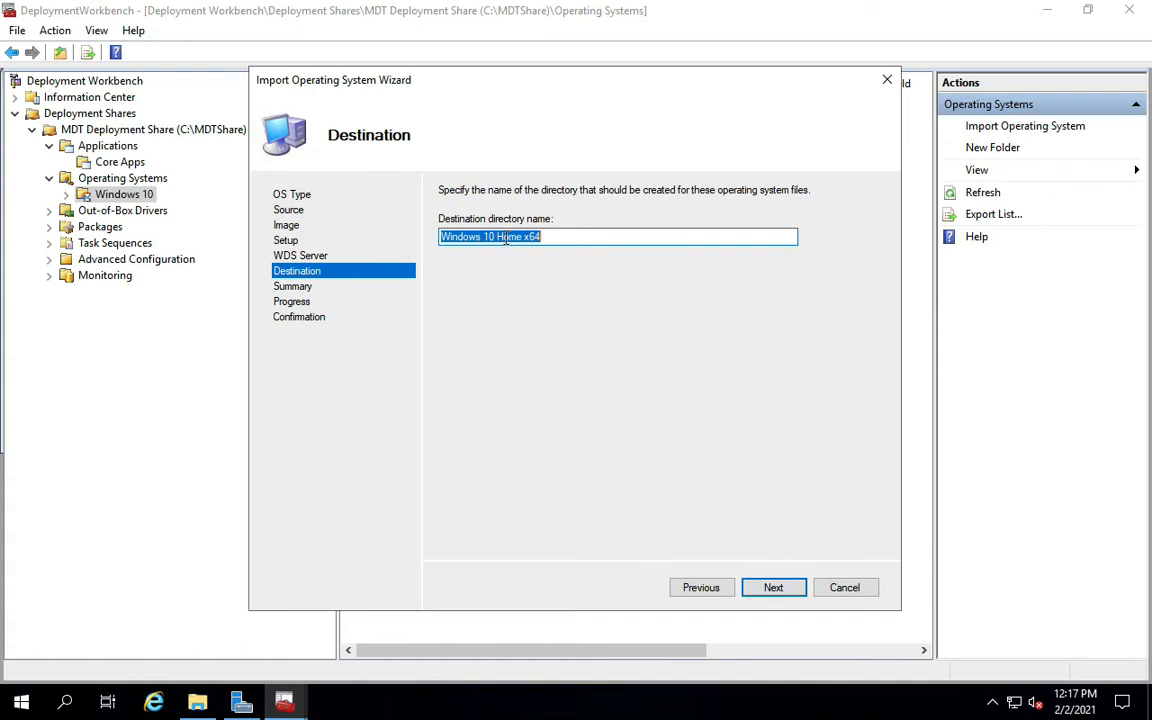
Change the destination directory name from Home to 'Windows 10 Pro x64' and start the import.
{"action": "left_click_drag", "start_coordinate": [498, 240], "coordinate": [519, 240]}
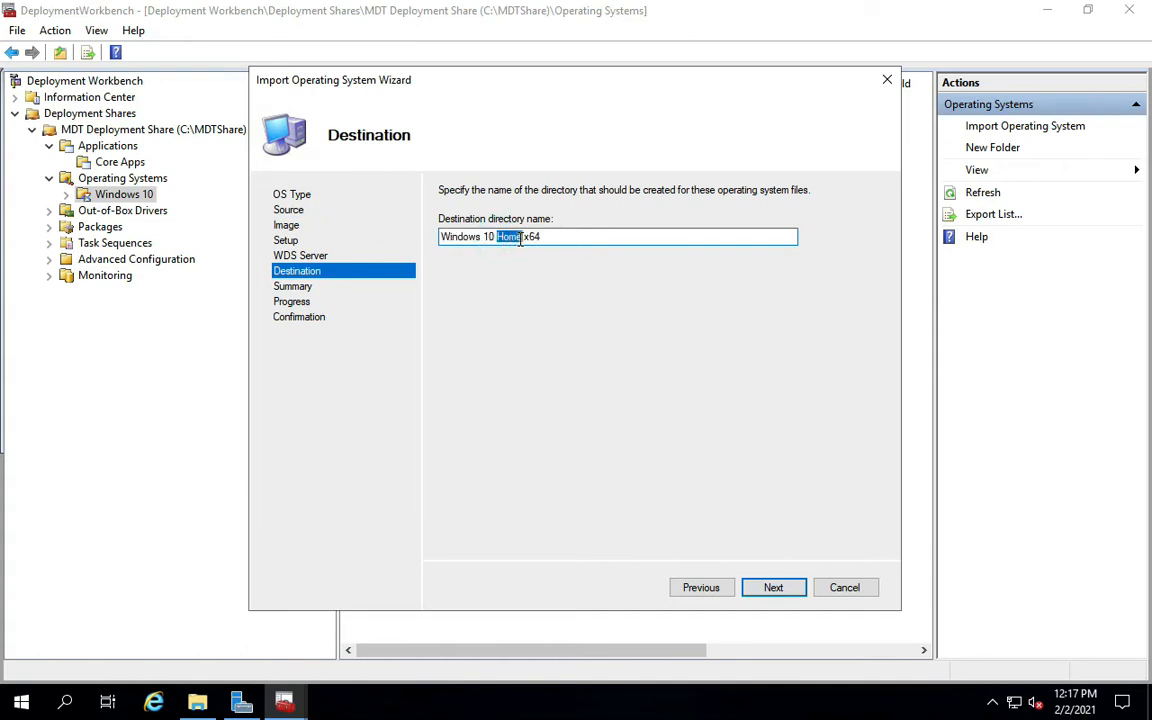
{"action": "type", "text": "Pro"}
{"action": "left_click", "coordinate": [768, 589]}
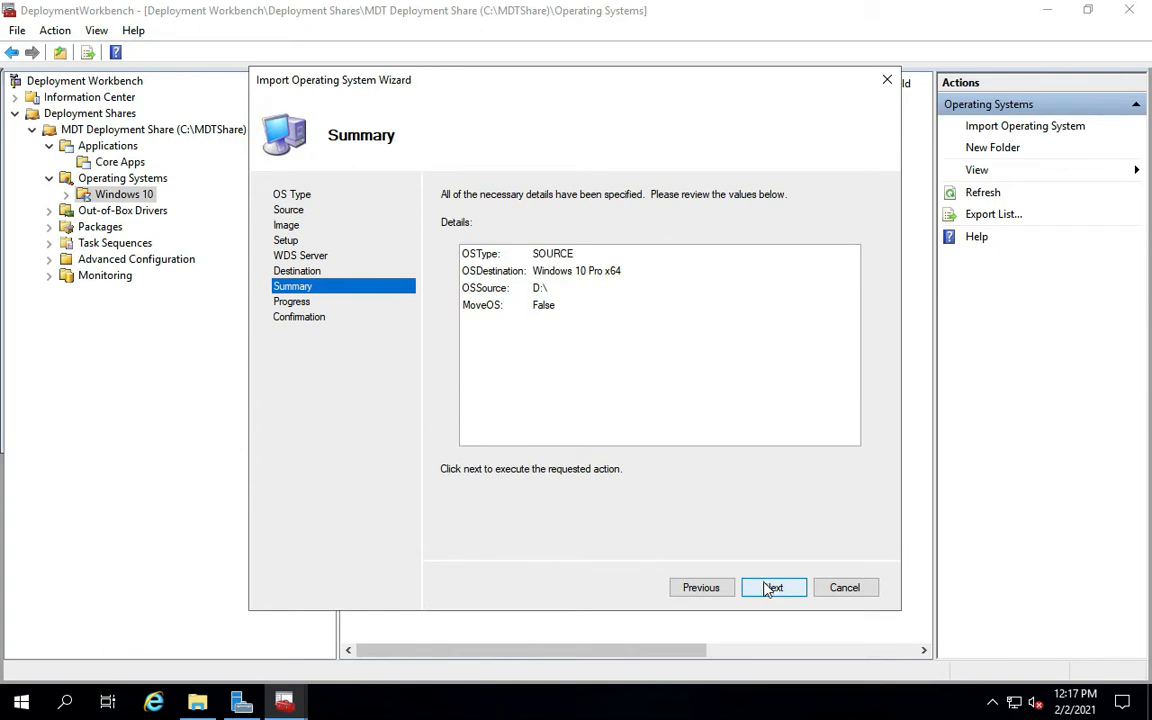
{"action": "left_click", "coordinate": [770, 588]}
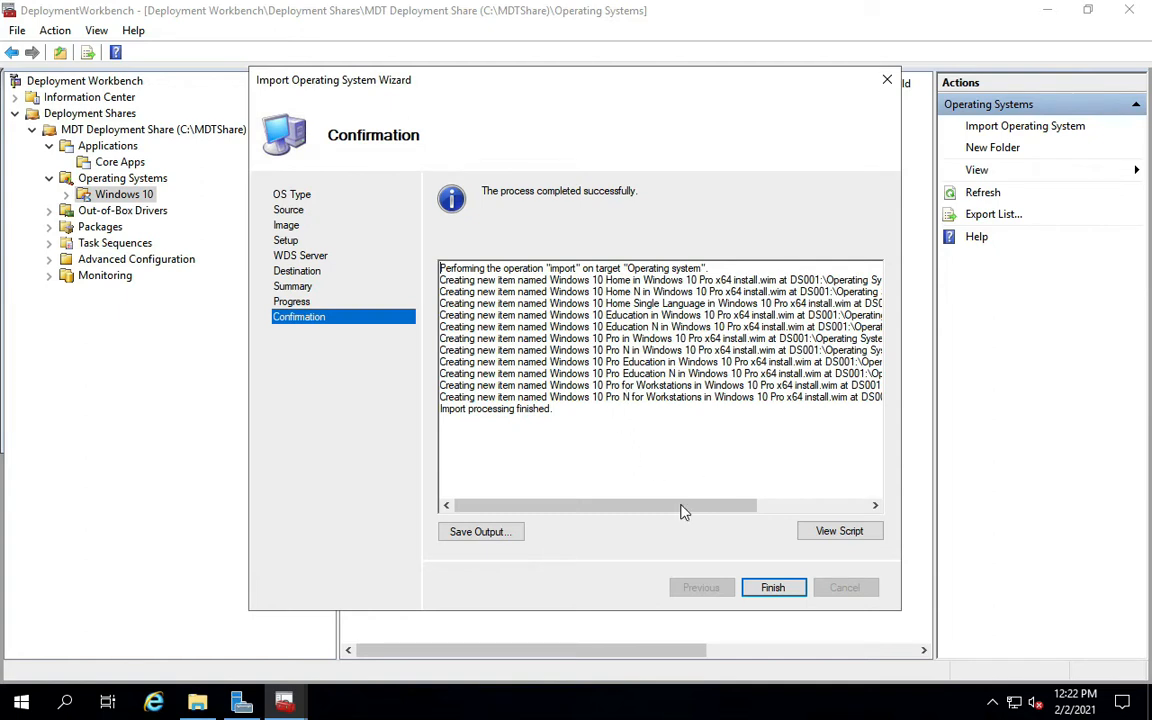
Close the import wizard once all Windows 10 editions have been imported.
{"action": "left_click", "coordinate": [772, 590]}
Show the Windows 10 folder and widen the pane and Name column to read full image names.
{"action": "left_click", "coordinate": [127, 213]}
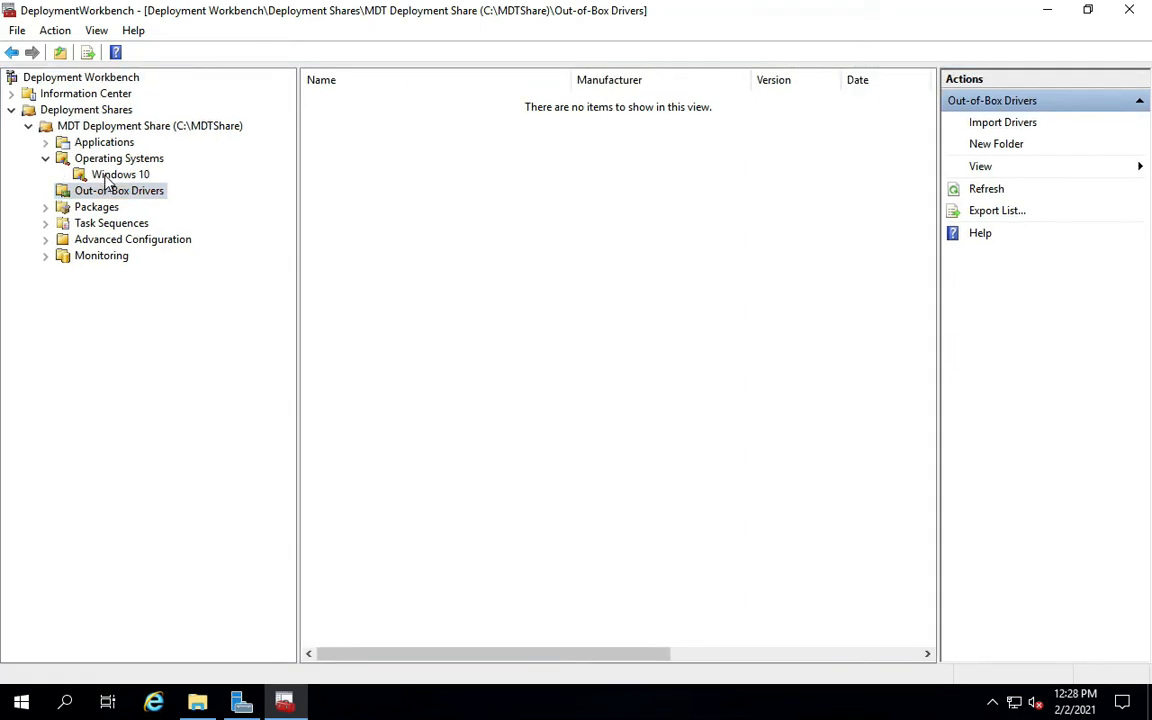
{"action": "left_click", "coordinate": [108, 174]}
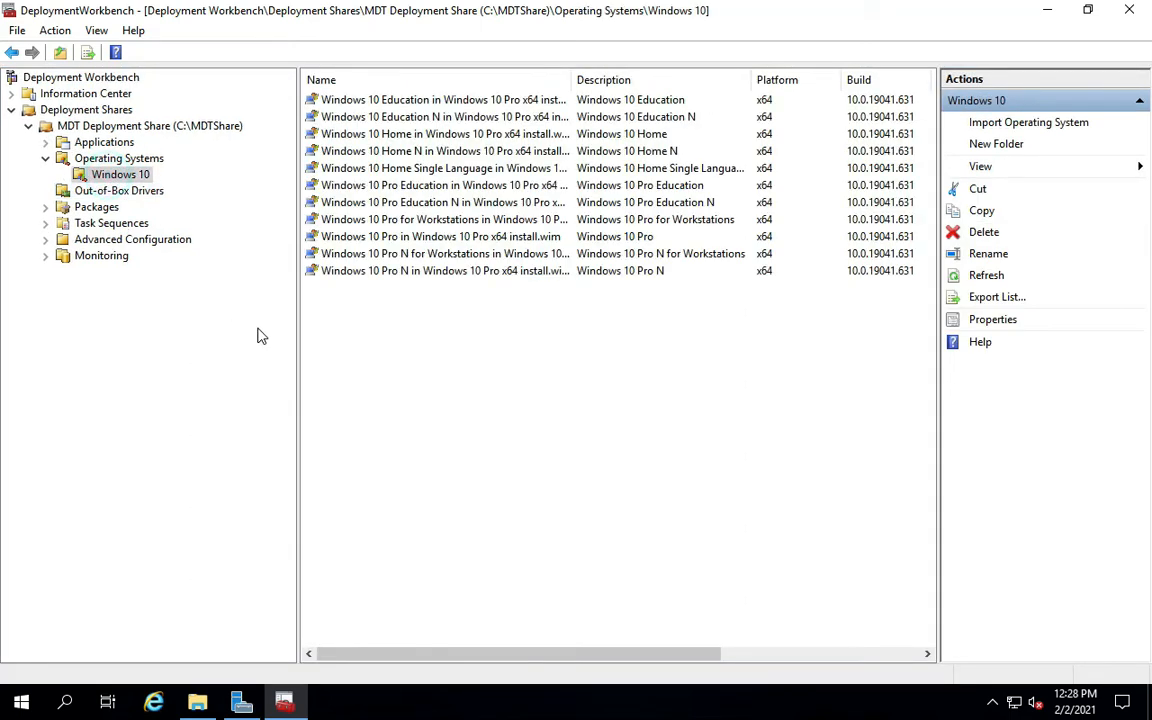
{"action": "left_click_drag", "start_coordinate": [296, 329], "coordinate": [232, 318]}
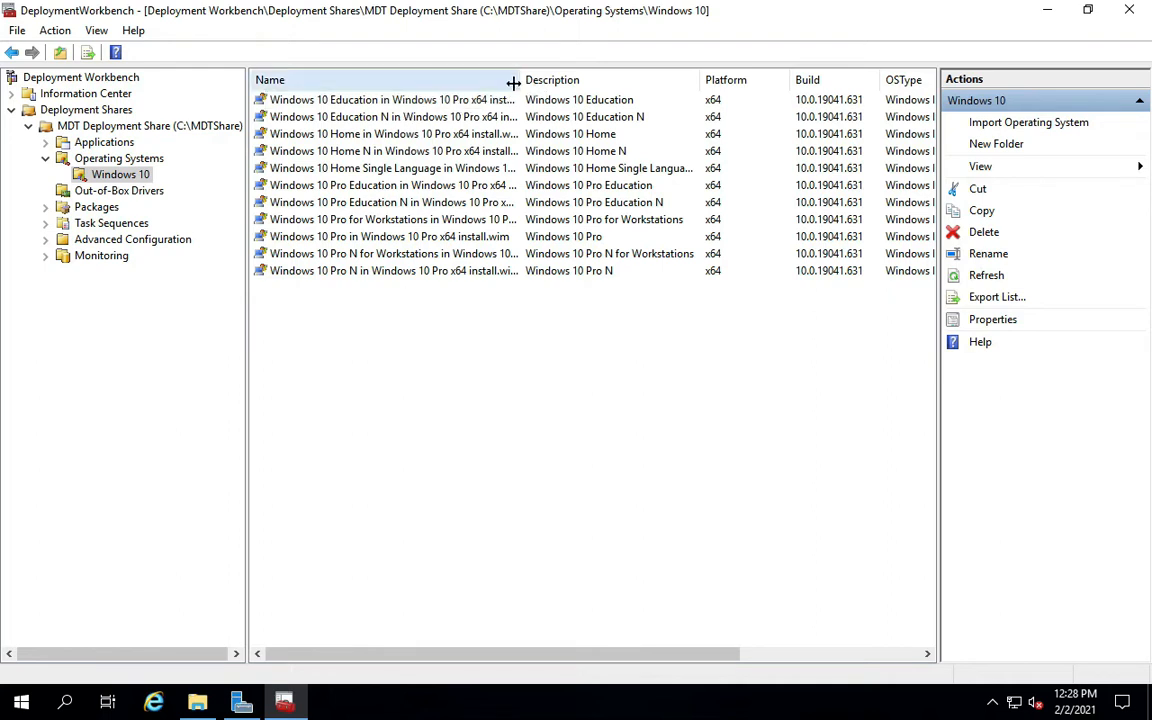
{"action": "left_click_drag", "start_coordinate": [519, 80], "coordinate": [562, 80]}
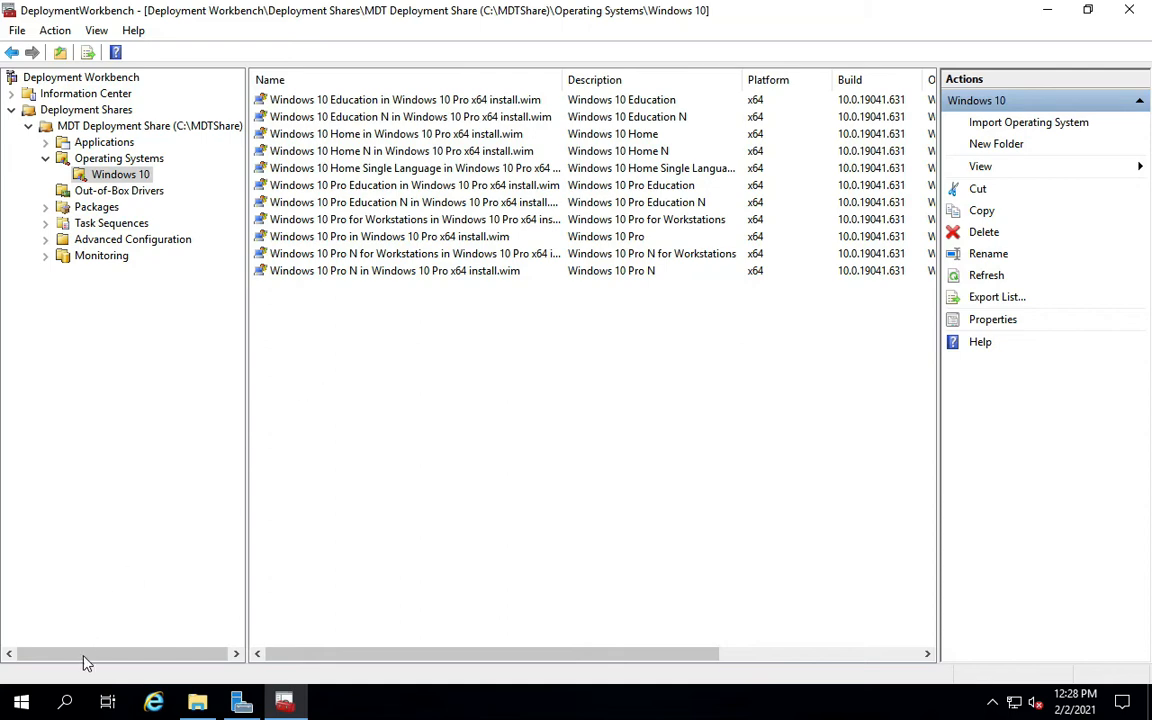
{"action": "left_click", "coordinate": [64, 700]}
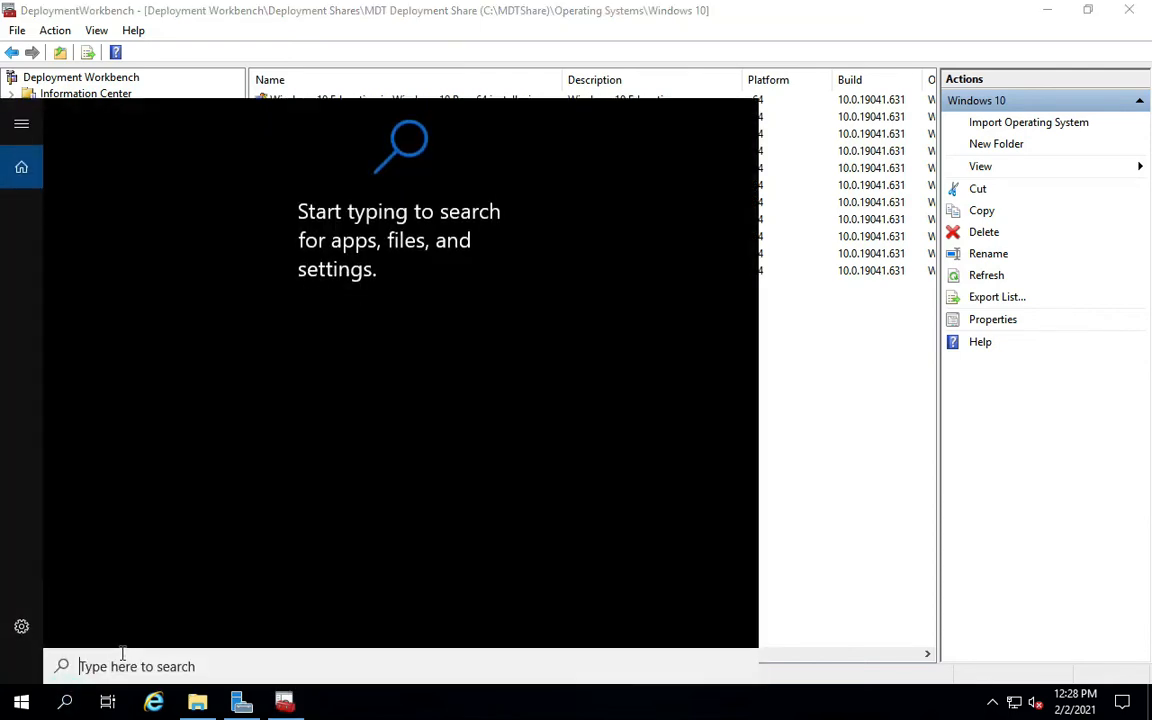
Launch Command Prompt as administrator.
{"action": "type", "text": "cmd"}
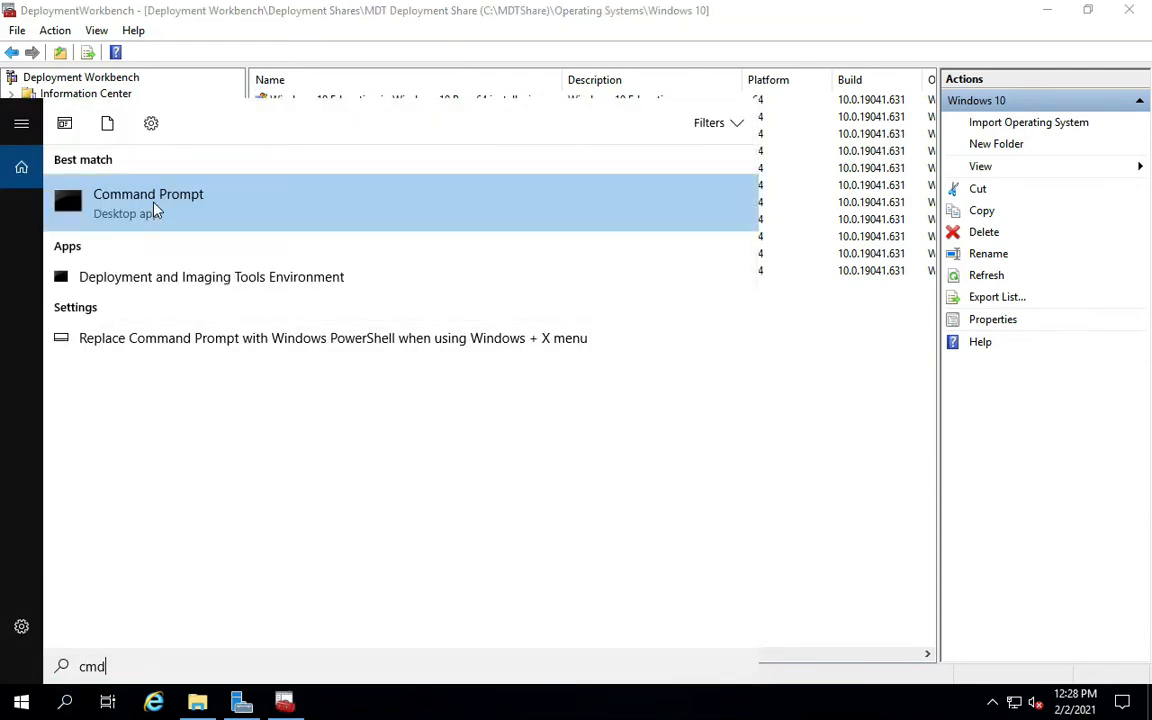
{"action": "right_click", "coordinate": [155, 210]}
{"action": "left_click", "coordinate": [192, 227]}
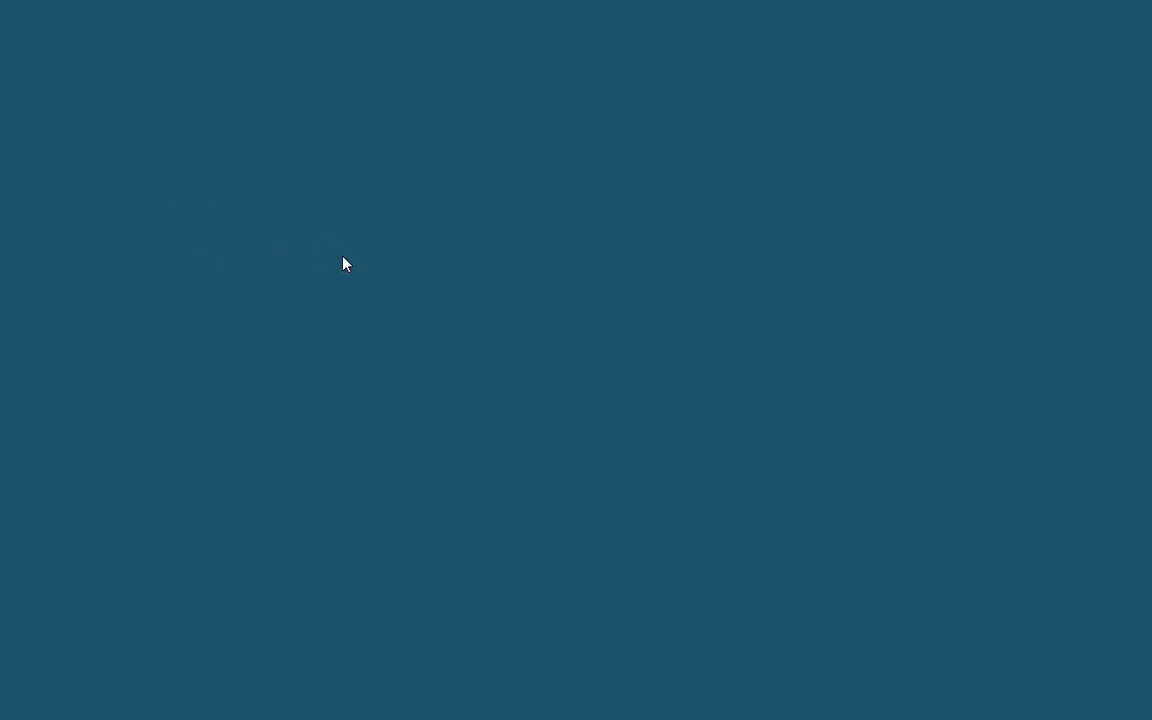
{"action": "left_click", "coordinate": [471, 462]}
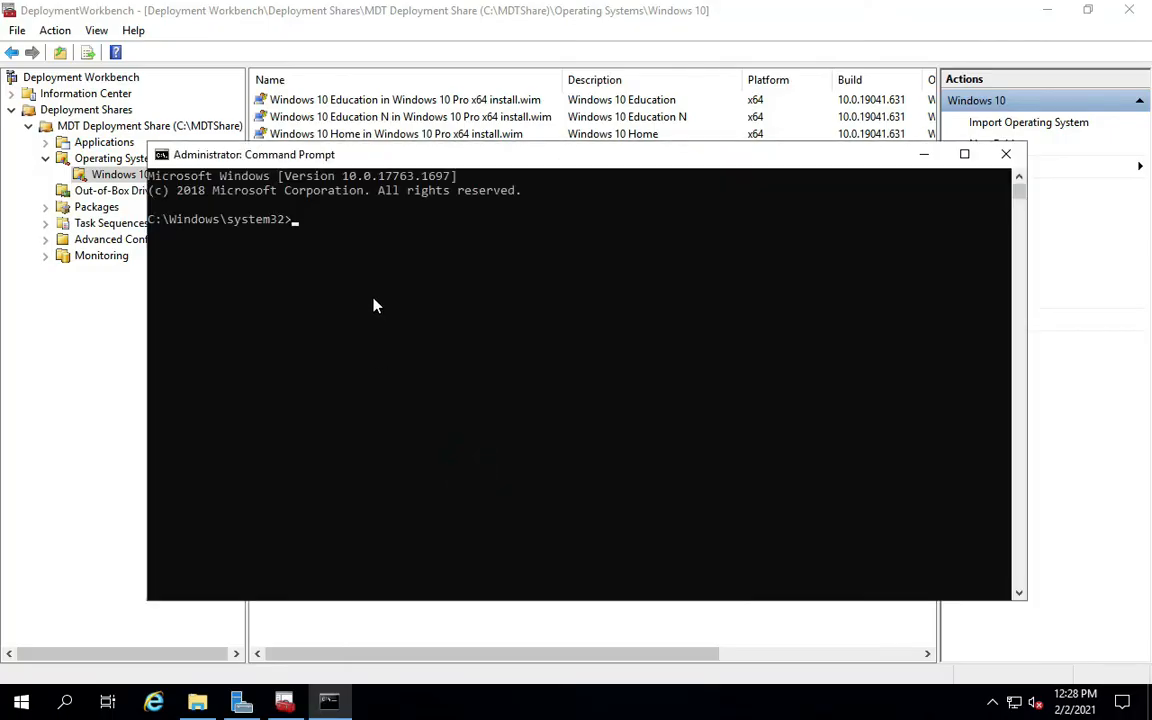
Run 'Dism /Get-ImageInfo /imagefile:d:\sources\install.wim' to list the image editions.
{"action": "type", "text": "Dism /Get-ImageInfo /imagefile:C"}
{"action": "key", "text": "BackSpace"}
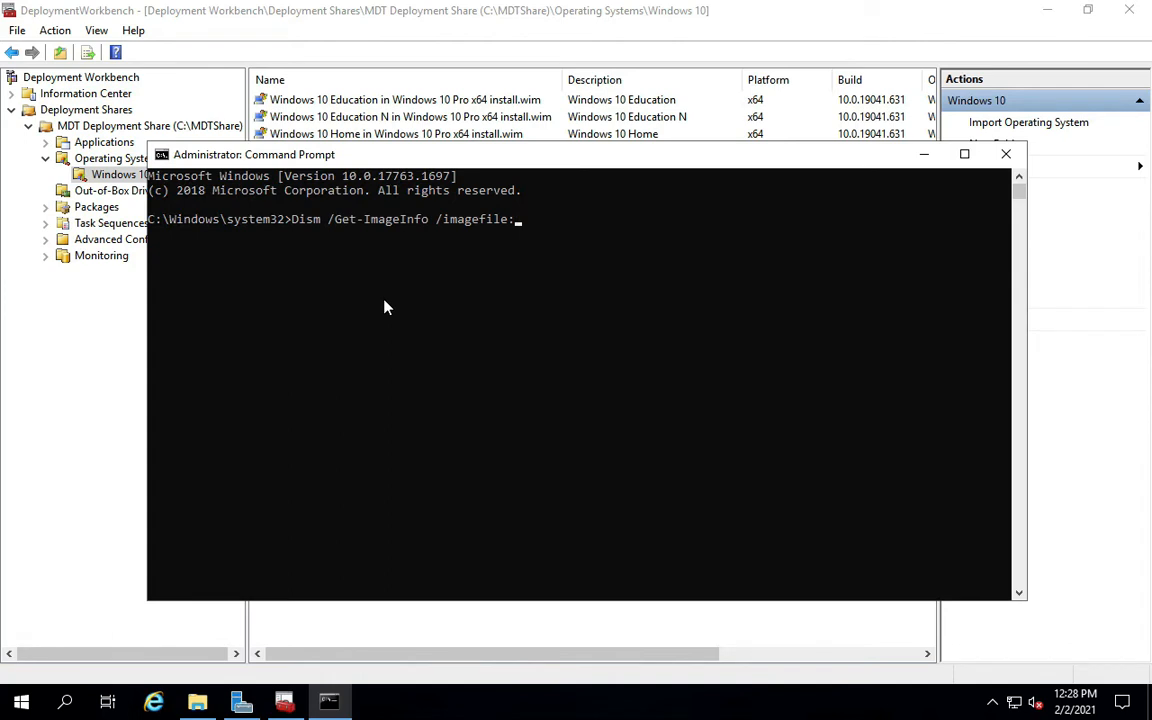
{"action": "type", "text": "d:\\sources\\instal"}
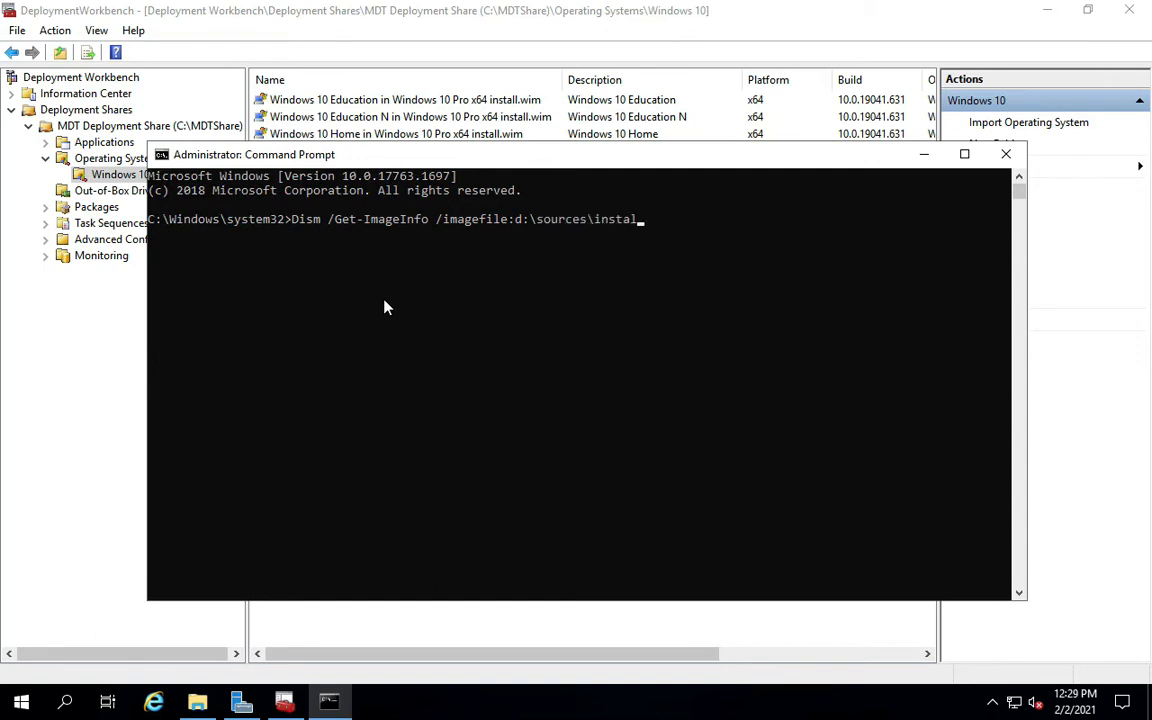
{"action": "type", "text": "l.wim"}
{"action": "key", "text": "Return"}
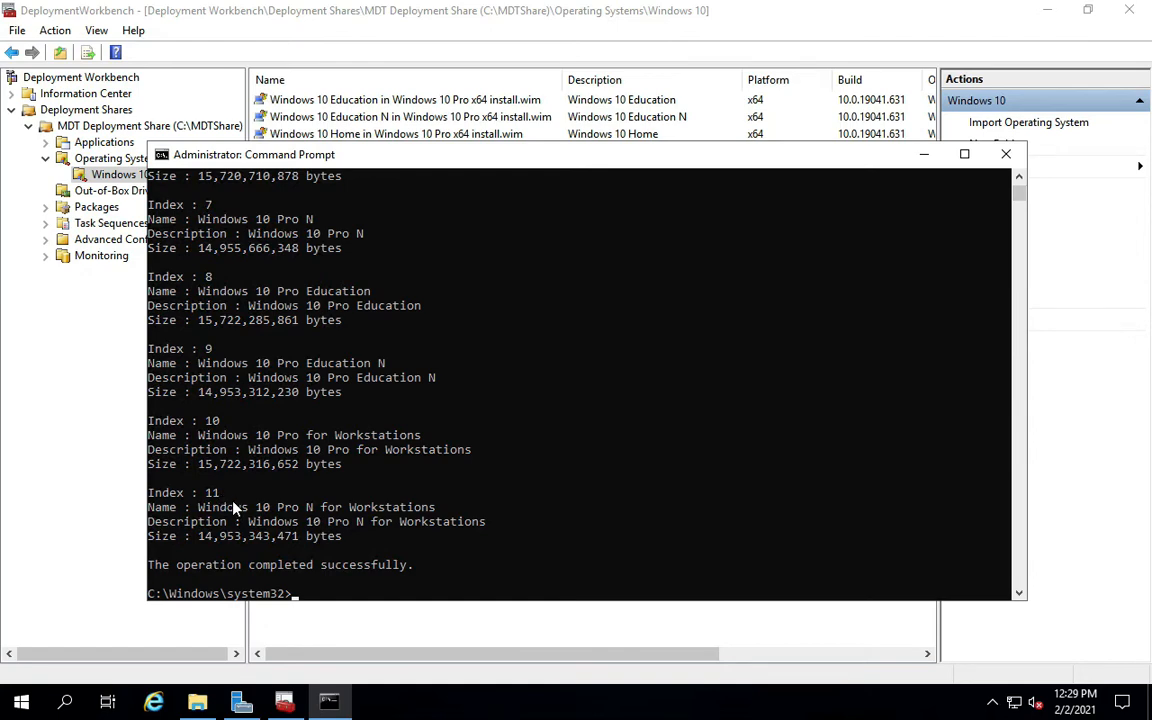
{"action": "scroll", "coordinate": [214, 443], "scroll_direction": "up", "scroll_amount": 8}
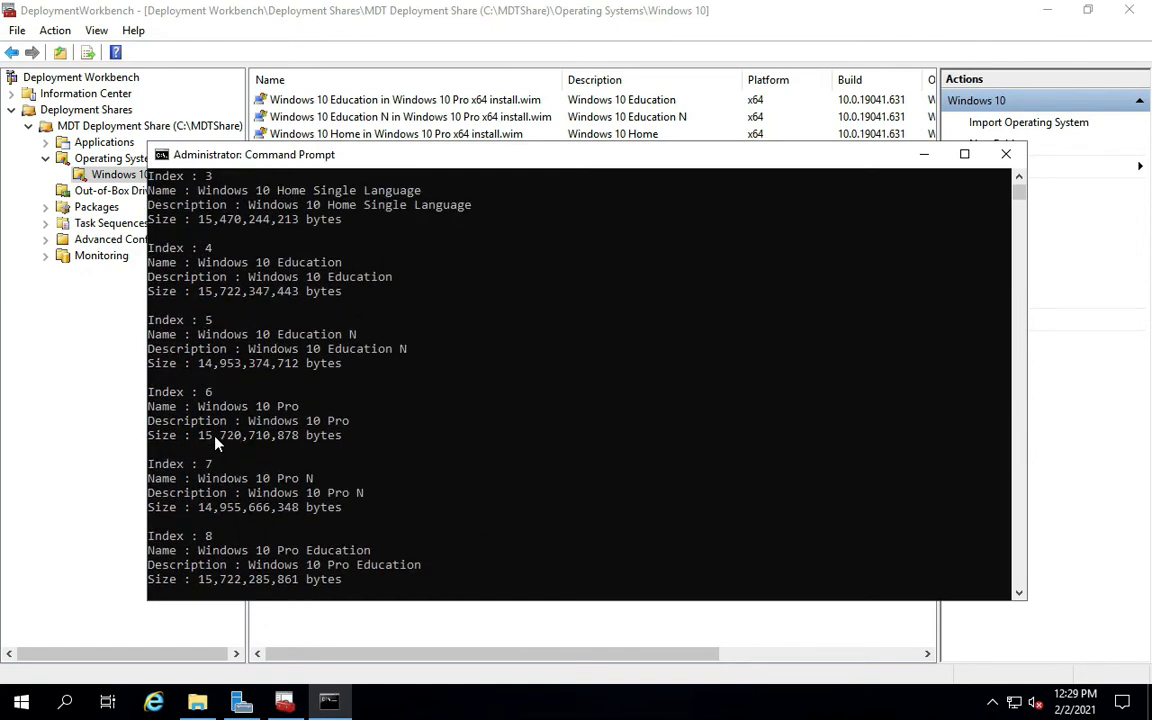
{"action": "scroll", "coordinate": [214, 443], "scroll_direction": "up", "scroll_amount": 2}
{"action": "scroll", "coordinate": [214, 443], "scroll_direction": "up", "scroll_amount": 3}
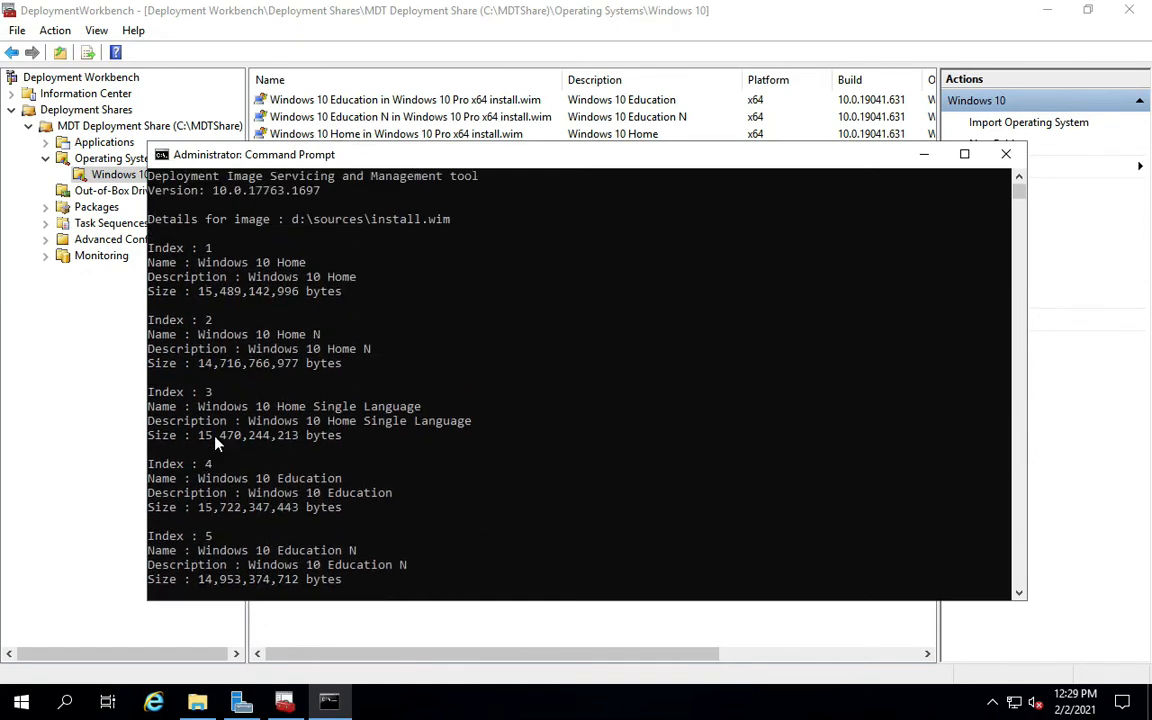
{"action": "scroll", "coordinate": [214, 443], "scroll_direction": "down", "scroll_amount": 10}
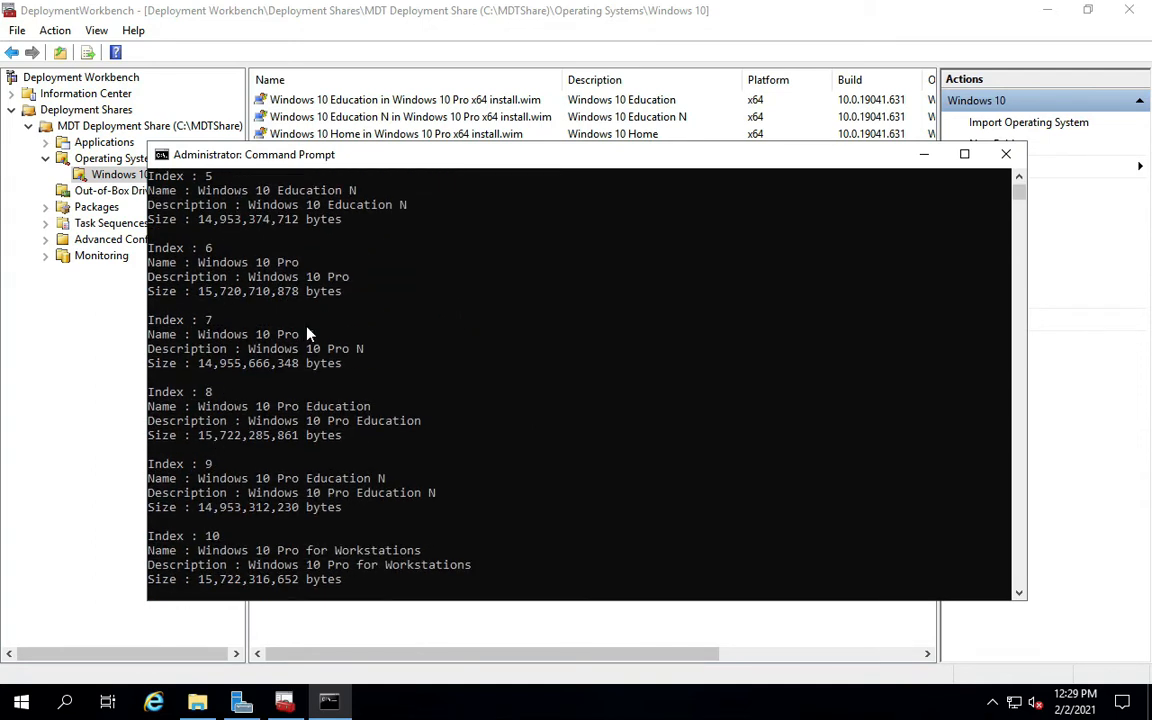
Highlight the Index 6 Windows 10 Pro entry, then minimise Command Prompt.
{"action": "left_click_drag", "start_coordinate": [152, 250], "coordinate": [330, 300]}
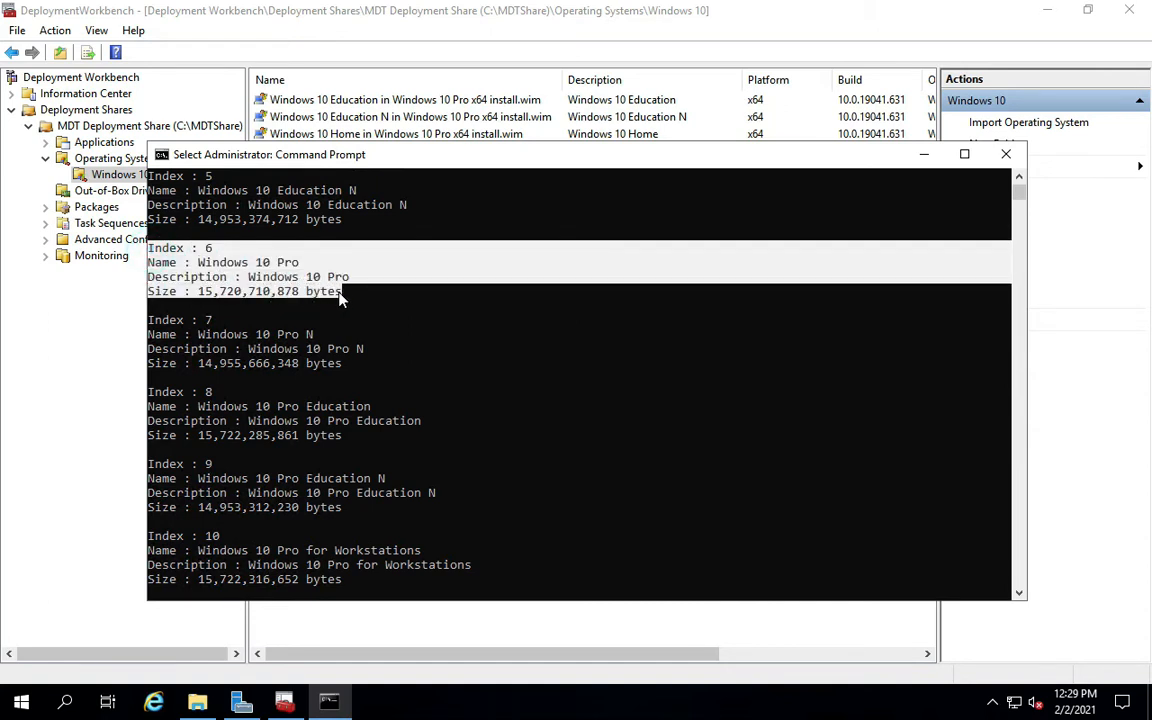
{"action": "left_click", "coordinate": [341, 296]}
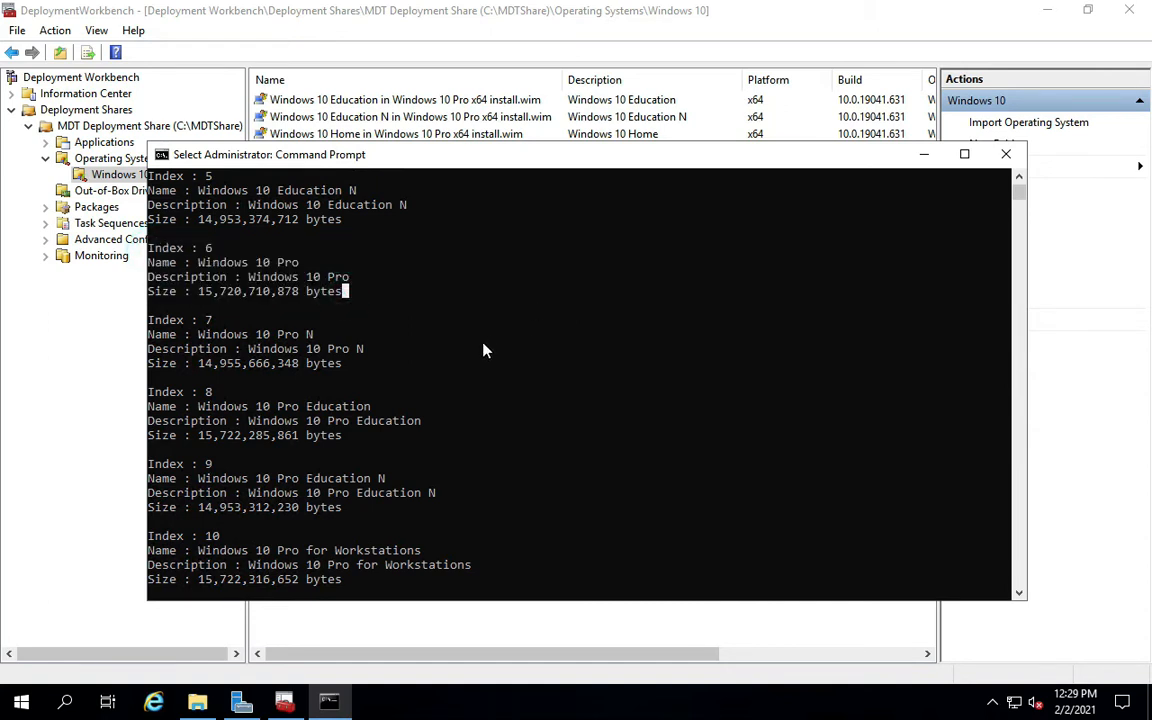
{"action": "scroll", "coordinate": [378, 400], "scroll_direction": "down", "scroll_amount": 4}
{"action": "scroll", "coordinate": [364, 394], "scroll_direction": "up", "scroll_amount": 6}
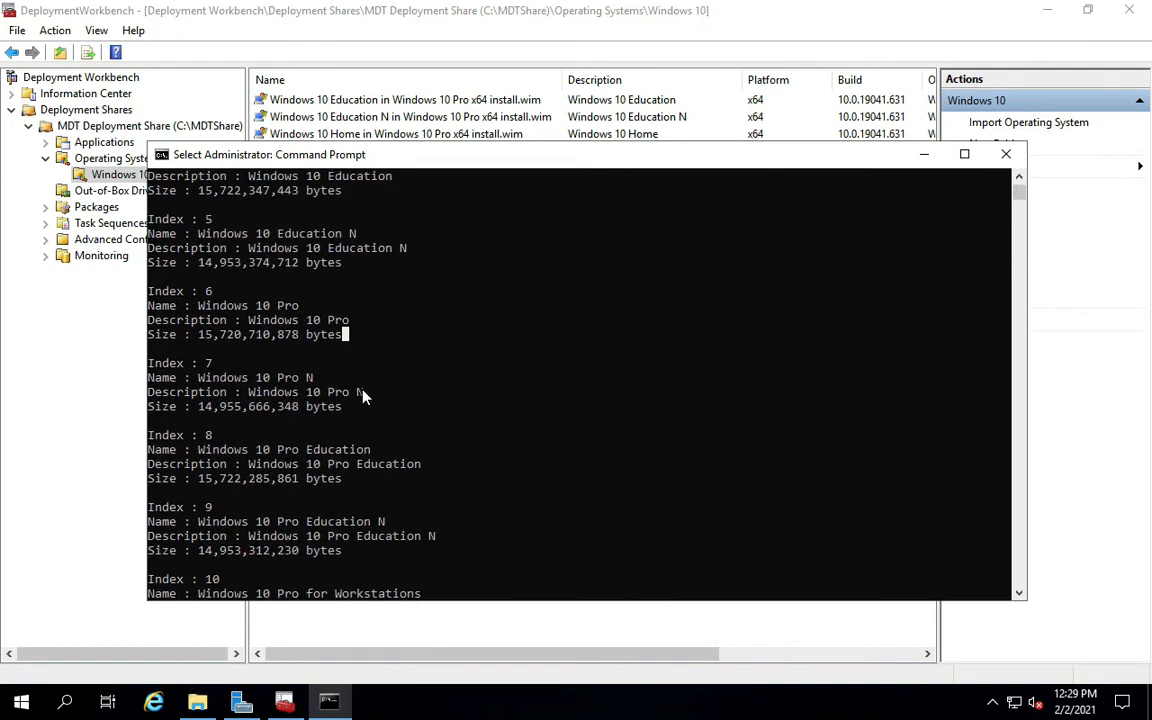
{"action": "scroll", "coordinate": [363, 397], "scroll_direction": "up", "scroll_amount": 2}
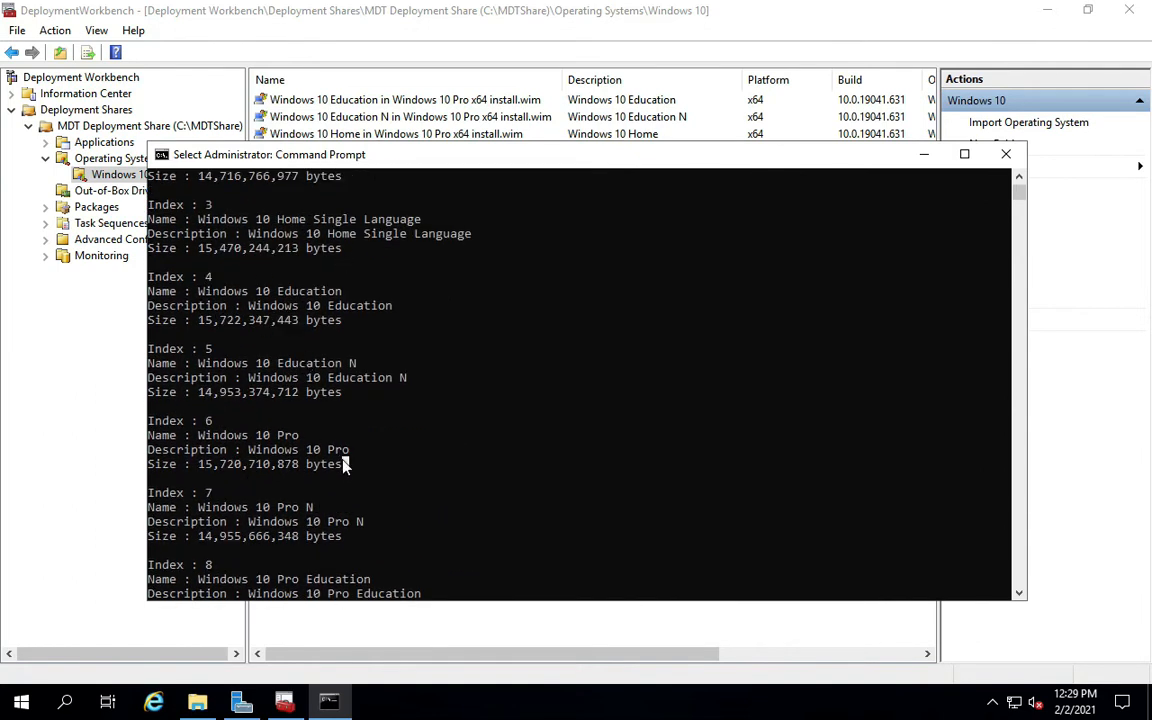
{"action": "left_click_drag", "start_coordinate": [345, 462], "coordinate": [148, 420]}
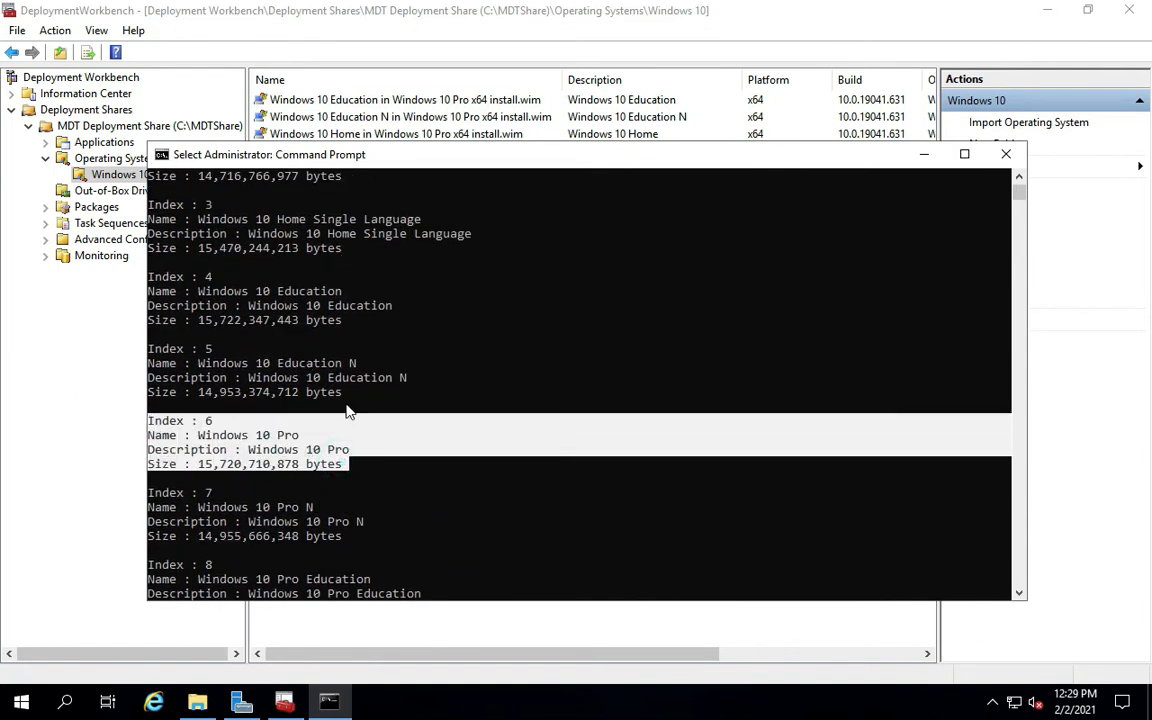
{"action": "left_click", "coordinate": [925, 154]}
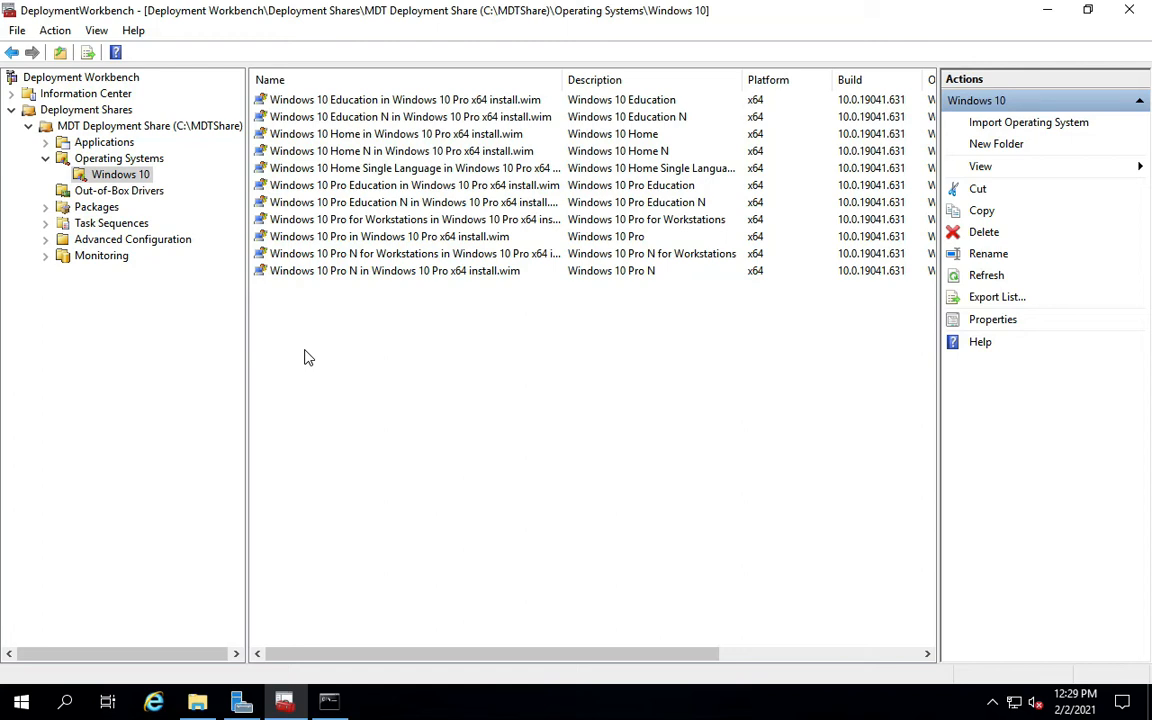
Open the Properties of the MDT Deployment Share (C:\MDTShare) from the tree.
{"action": "left_click", "coordinate": [110, 224]}
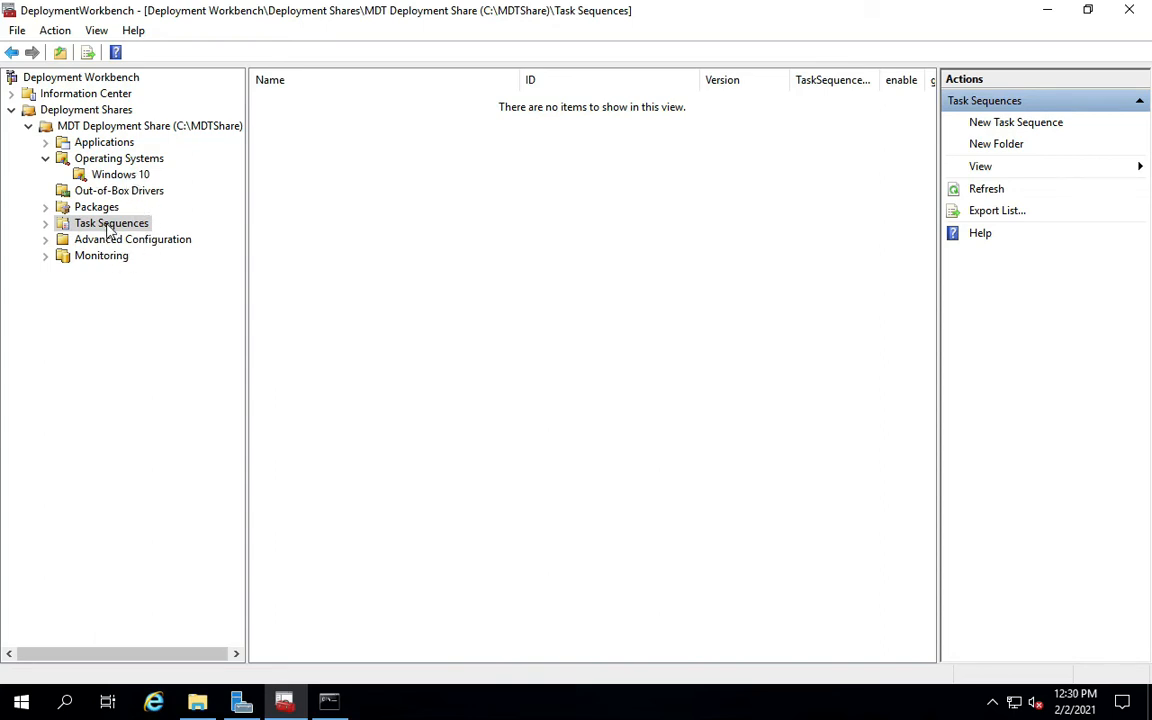
{"action": "right_click", "coordinate": [88, 126]}
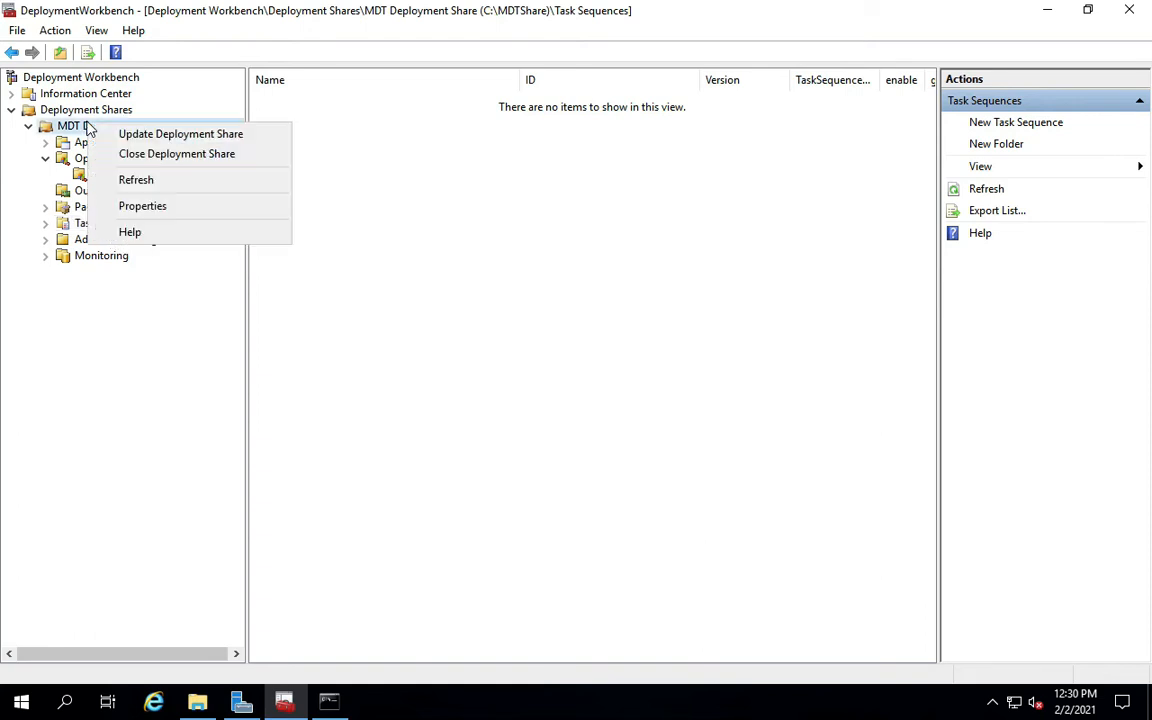
{"action": "left_click", "coordinate": [130, 206]}
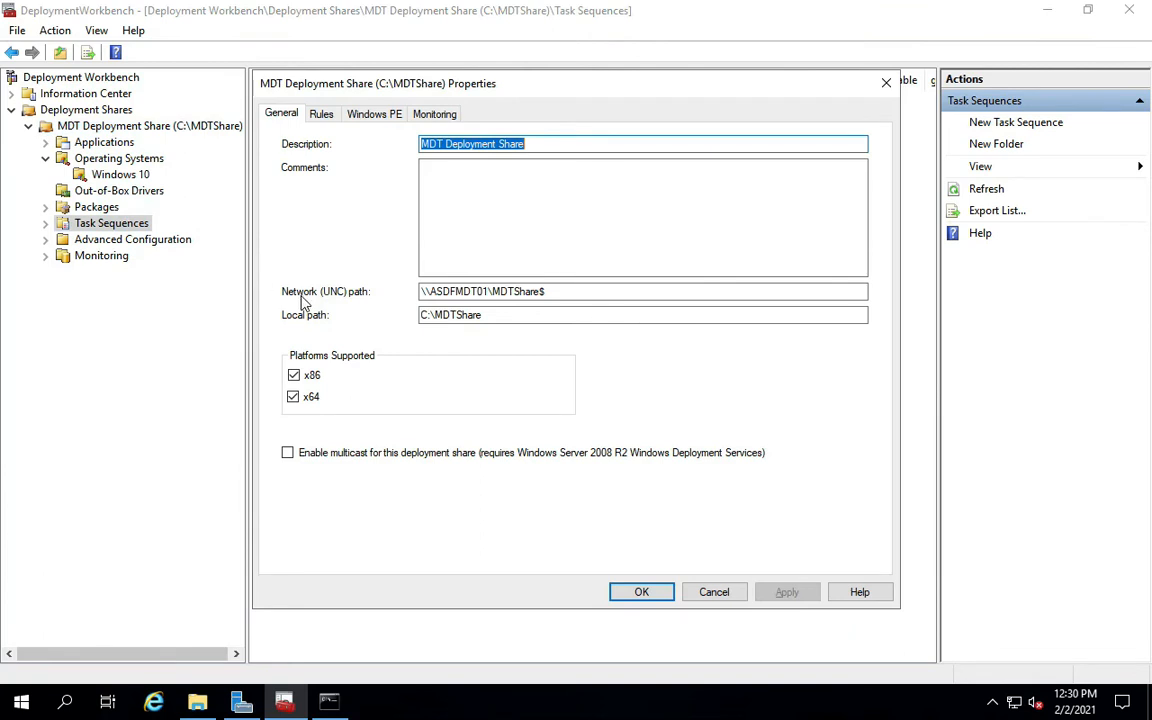
View the Rules tab and open Bootstrap.ini in Notepad to check DeployRoot.
{"action": "left_click", "coordinate": [321, 115]}
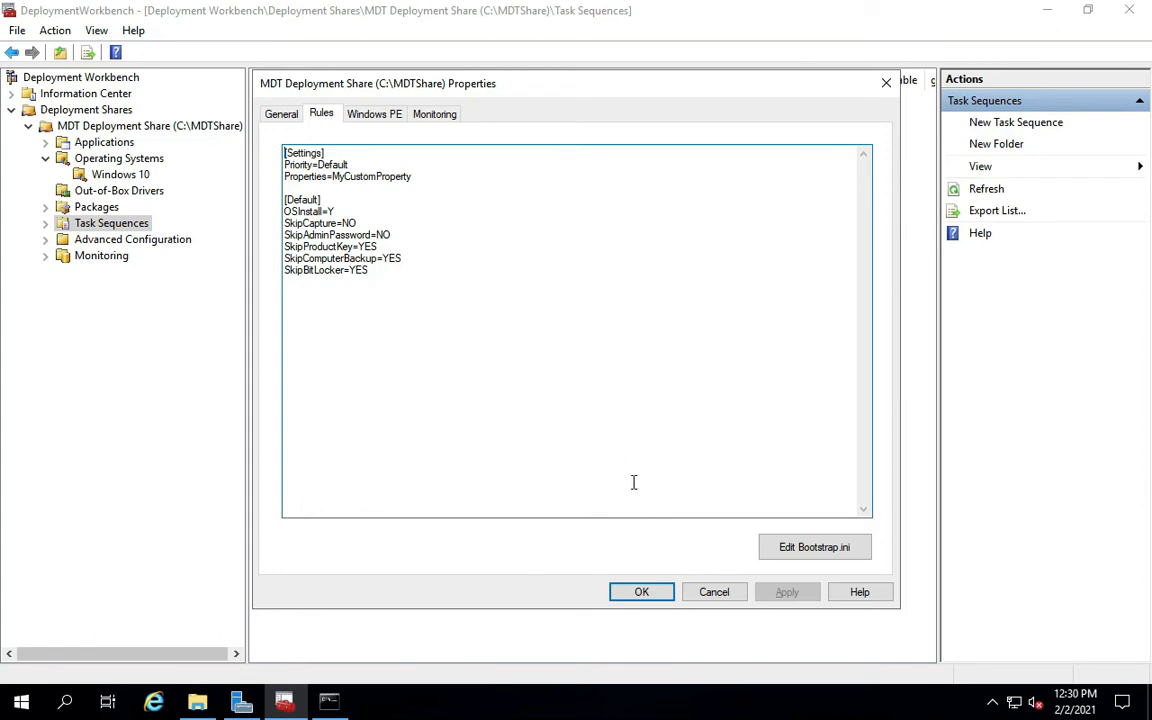
{"action": "left_click", "coordinate": [812, 553]}
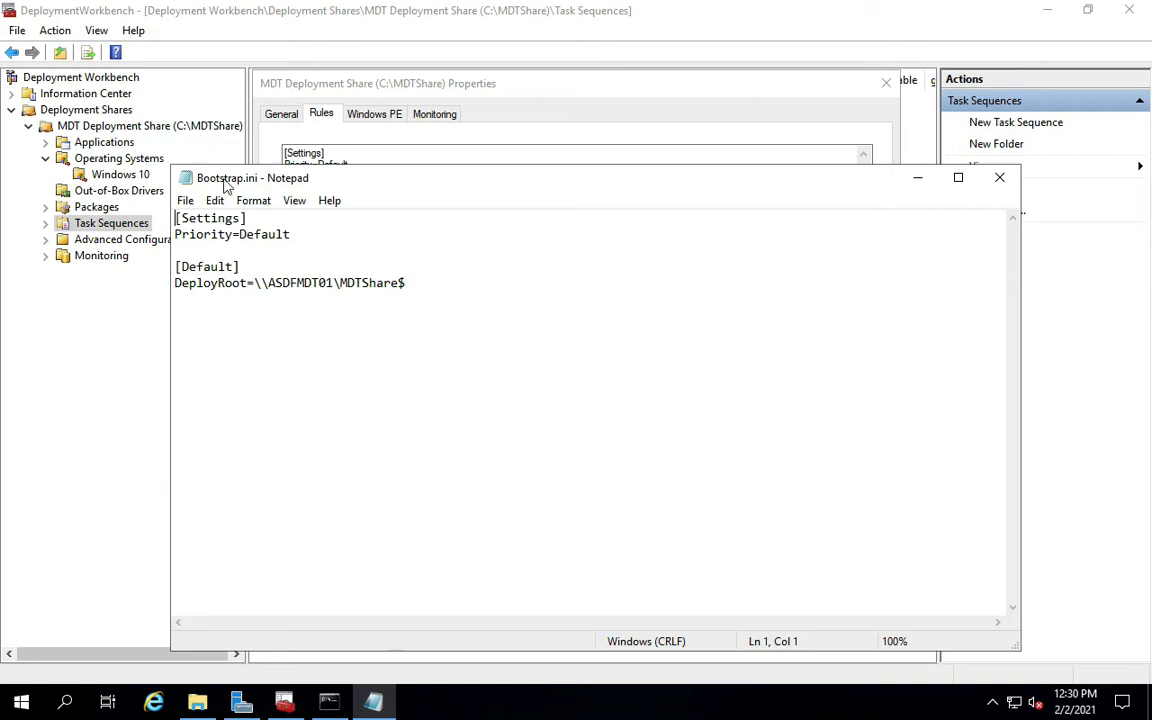
Move the Bootstrap.ini Notepad window aside and close it, returning to the Rules tab.
{"action": "left_click_drag", "start_coordinate": [392, 183], "coordinate": [651, 136]}
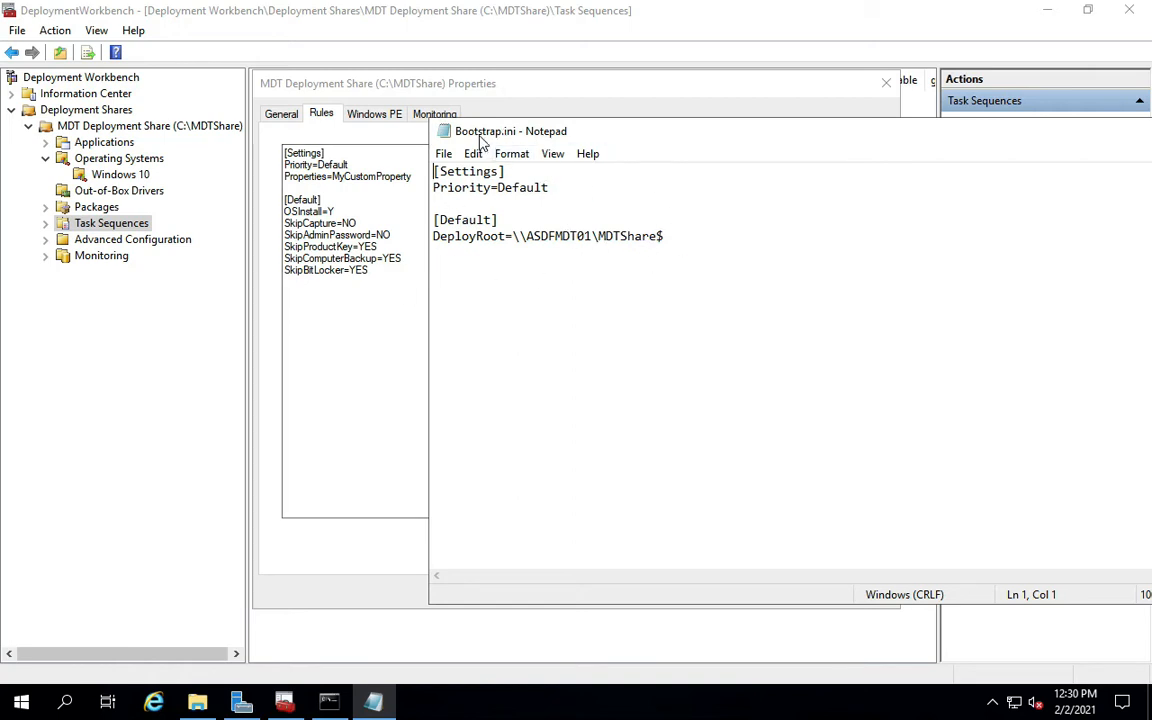
{"action": "left_click_drag", "start_coordinate": [588, 140], "coordinate": [476, 80]}
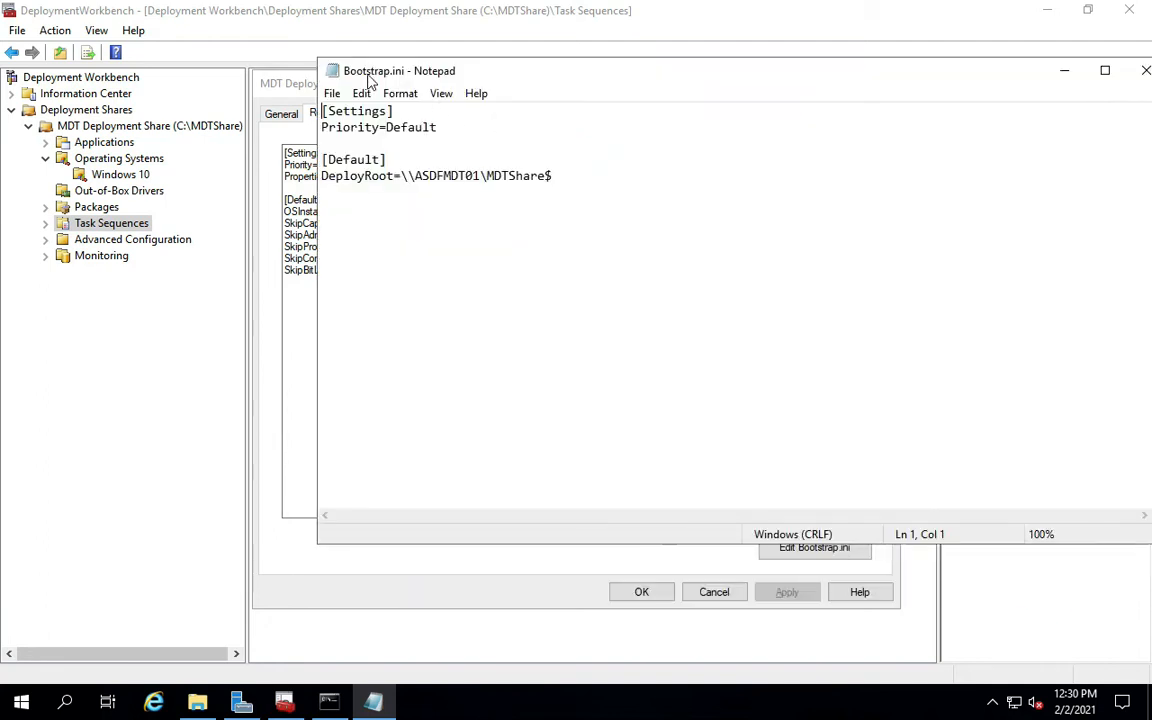
{"action": "left_click_drag", "start_coordinate": [595, 76], "coordinate": [572, 77]}
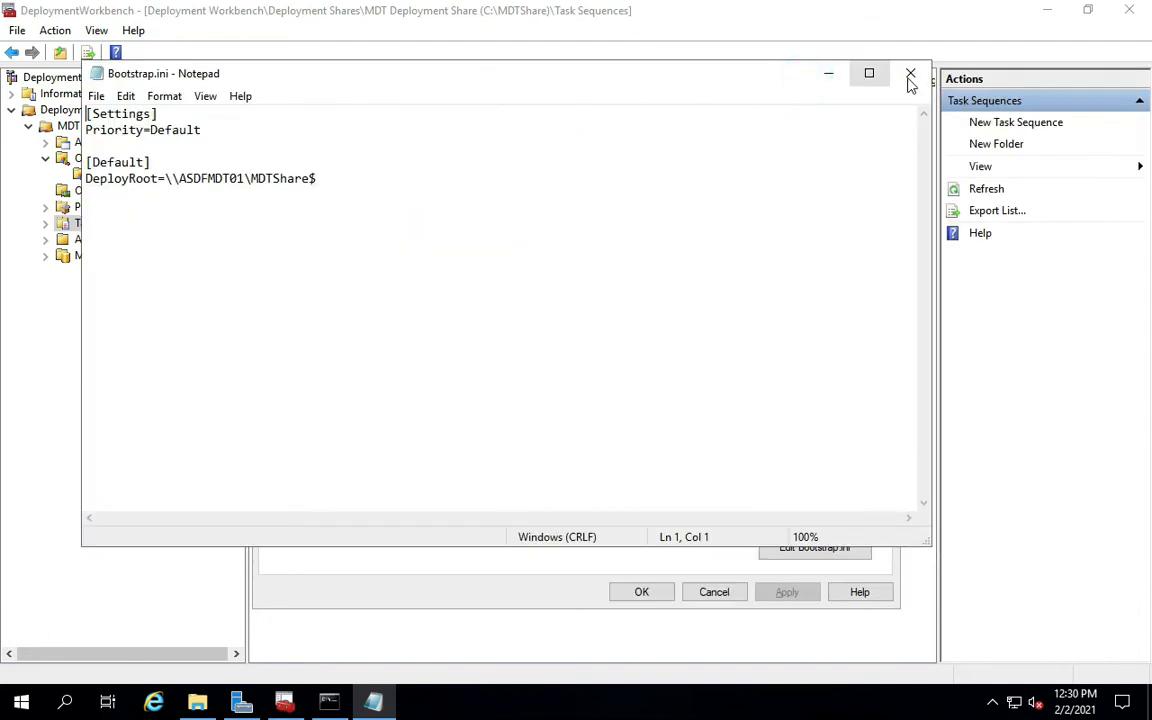
{"action": "left_click", "coordinate": [910, 76]}
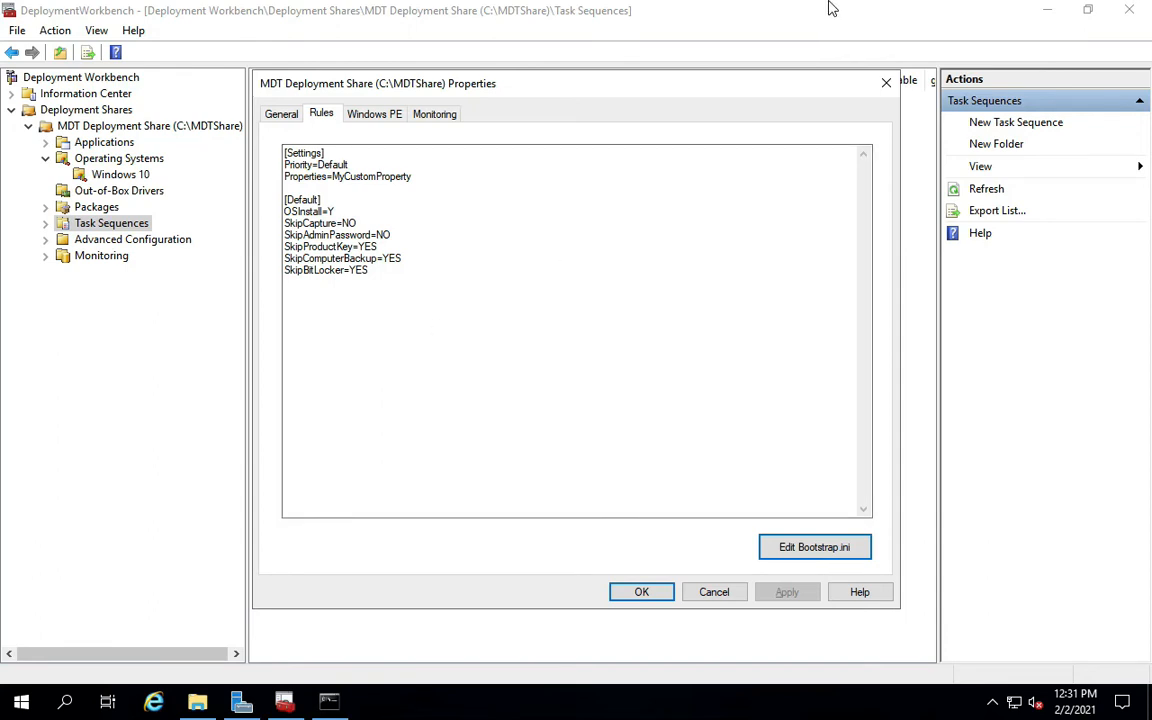
Paste build-lab rules such as DoCapture=YES, FinishAction=SHUTDOWN and Pacific Standard Time into Rules.
{"action": "mouse_move", "coordinate": [812, 6]}
{"action": "left_click", "coordinate": [749, 10]}
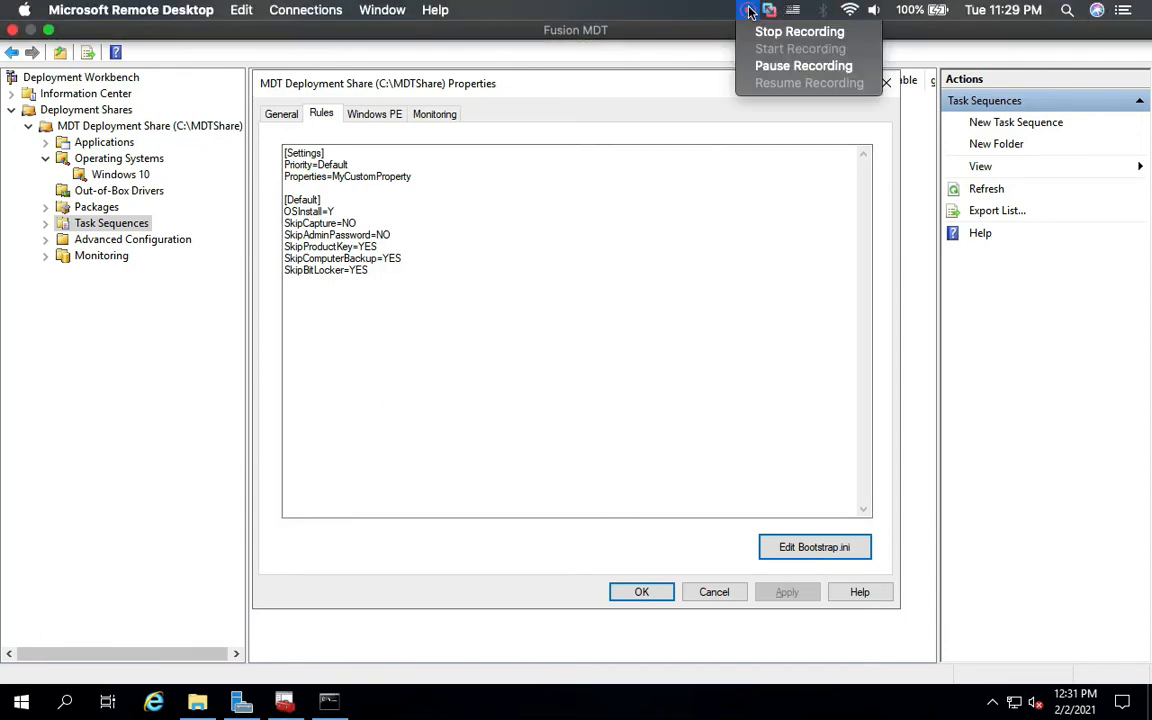
{"action": "left_click", "coordinate": [766, 66]}
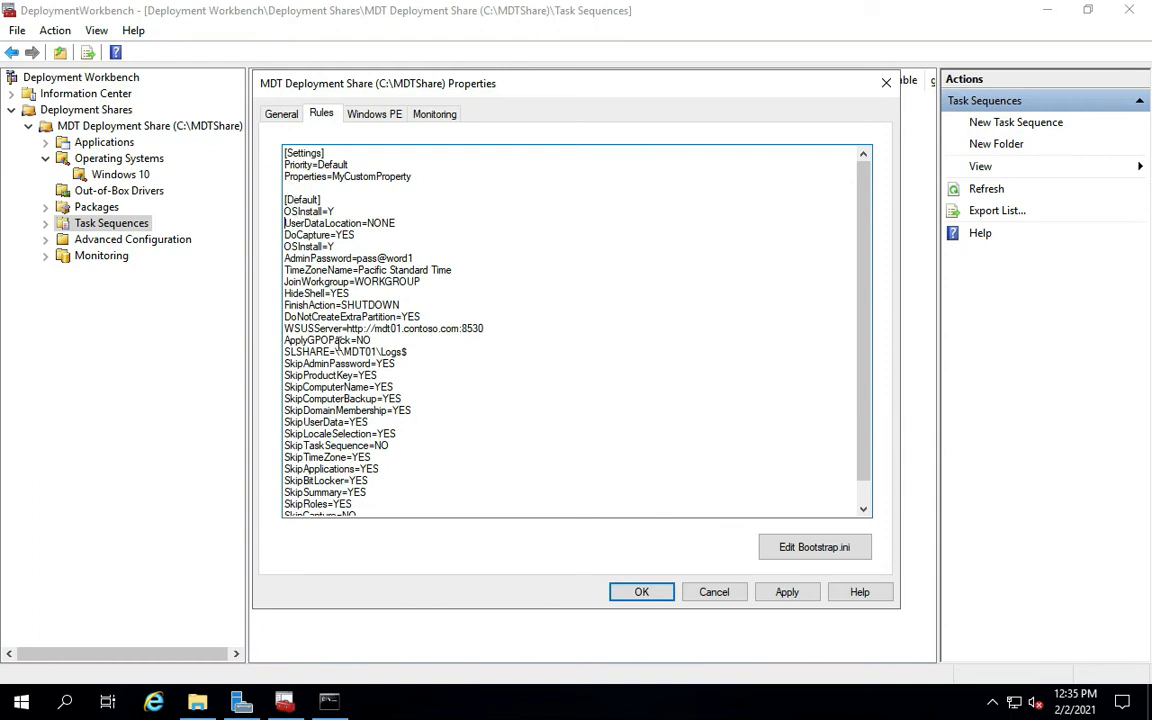
Delete the second, duplicate OSInstall=Y line from the rules.
{"action": "left_click_drag", "start_coordinate": [284, 213], "coordinate": [297, 206]}
{"action": "left_click", "coordinate": [289, 209]}
{"action": "left_click", "coordinate": [337, 210]}
{"action": "left_click_drag", "start_coordinate": [284, 222], "coordinate": [356, 235]}
{"action": "left_click", "coordinate": [298, 230]}
{"action": "left_click_drag", "start_coordinate": [339, 246], "coordinate": [281, 252]}
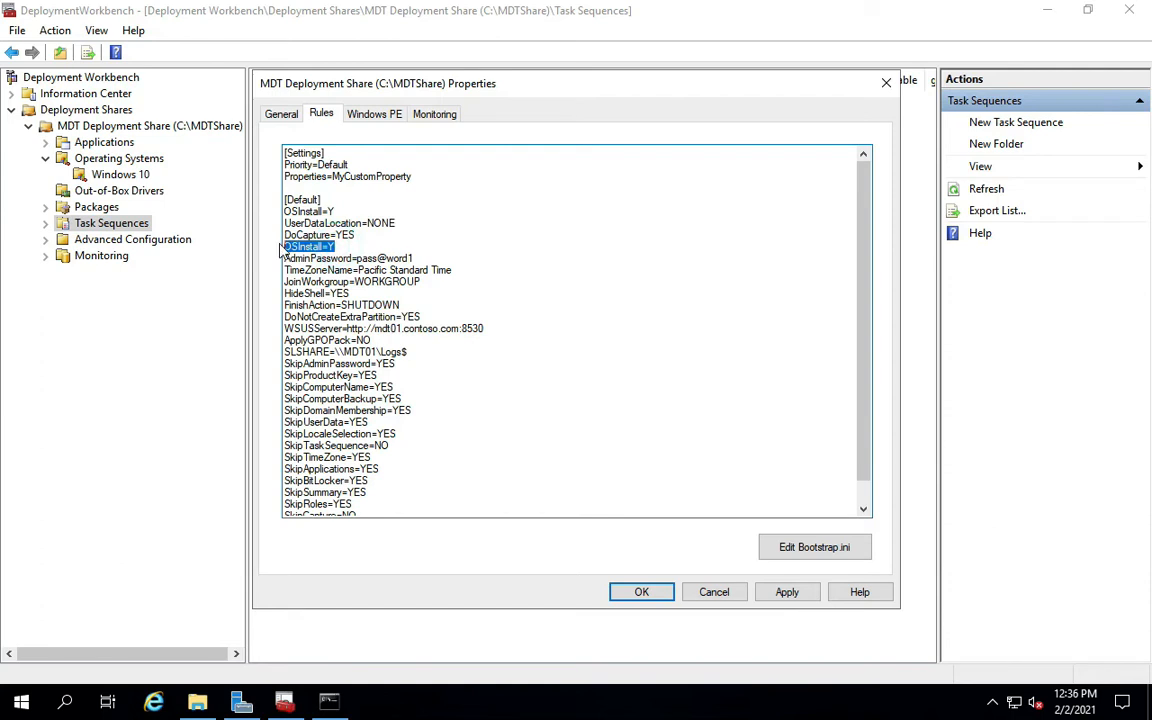
{"action": "key", "text": "Delete"}
{"action": "key", "text": "Delete"}
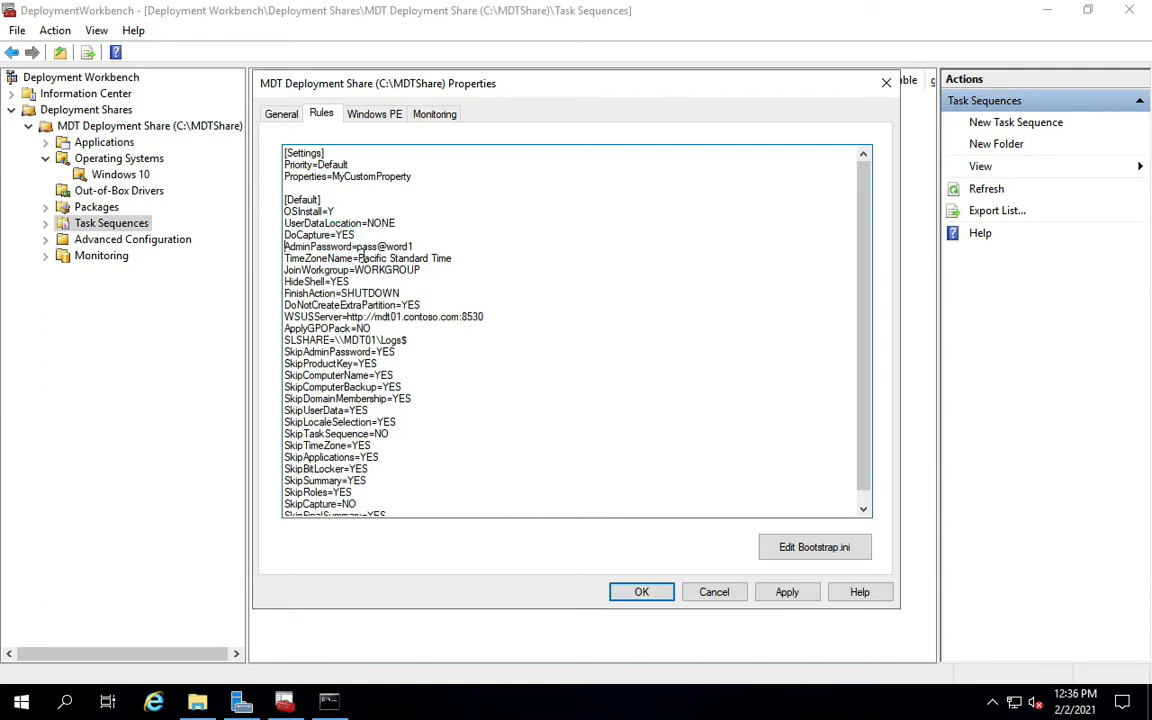
Review the AdminPassword, time zone, JoinWorkgroup and DoNotCreateExtraPartition rules.
{"action": "left_click_drag", "start_coordinate": [357, 246], "coordinate": [413, 246]}
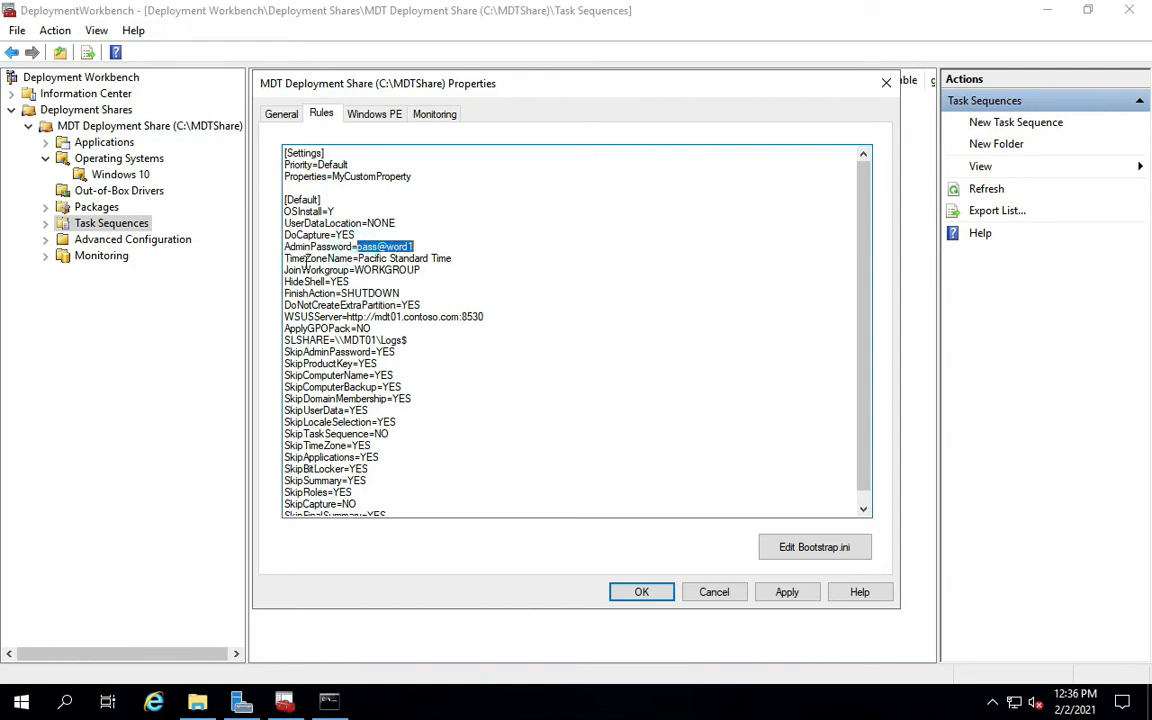
{"action": "left_click_drag", "start_coordinate": [297, 248], "coordinate": [352, 247]}
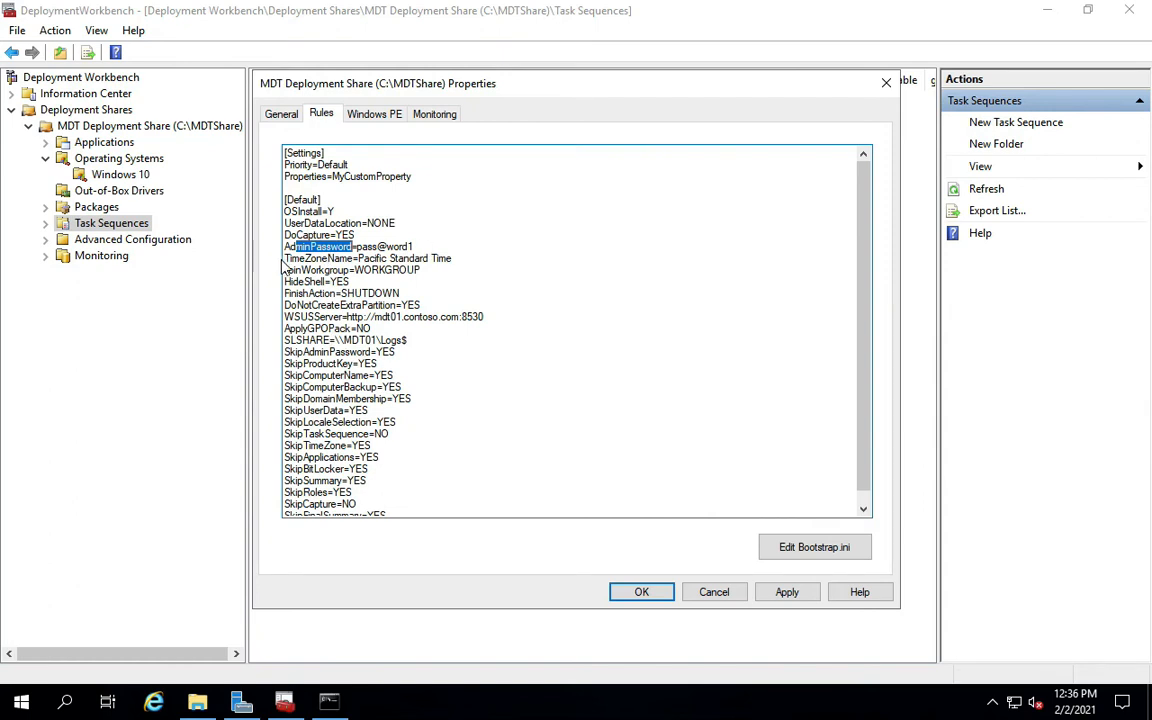
{"action": "left_click_drag", "start_coordinate": [287, 258], "coordinate": [445, 259]}
{"action": "mouse_move", "coordinate": [301, 270]}
{"action": "left_mouse_down"}
{"action": "mouse_move", "coordinate": [399, 271]}
{"action": "mouse_move", "coordinate": [291, 282]}
{"action": "mouse_move", "coordinate": [373, 293]}
{"action": "mouse_move", "coordinate": [298, 293]}
{"action": "left_mouse_up"}
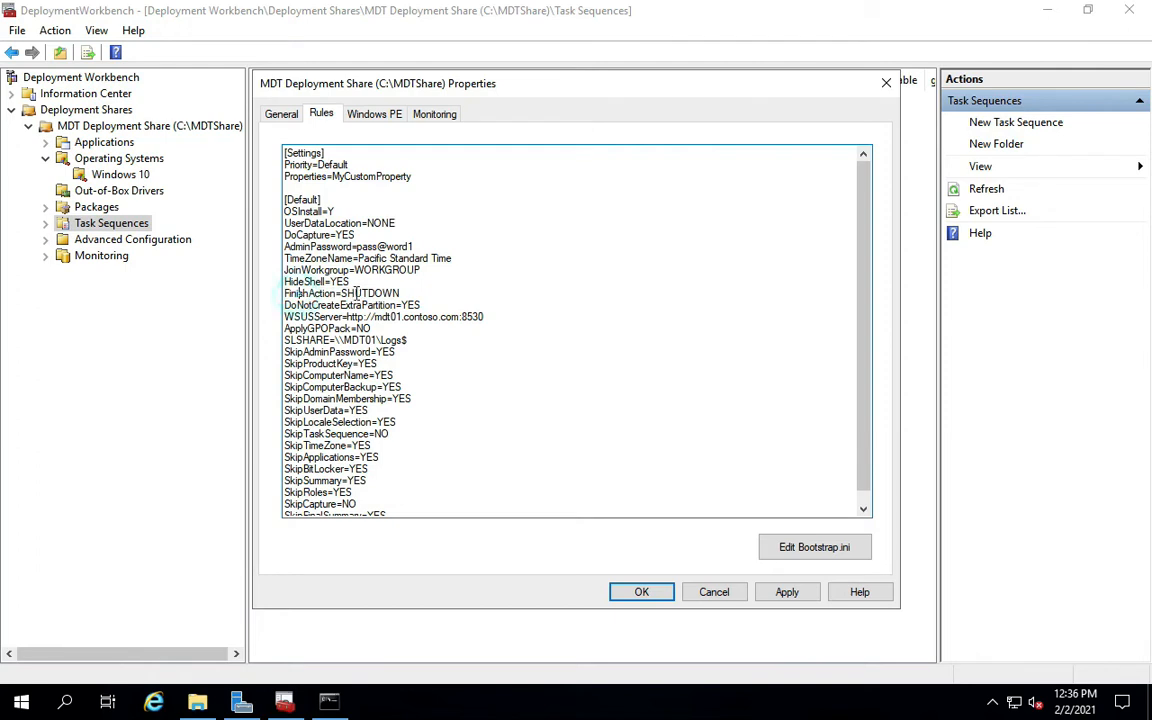
{"action": "left_click", "coordinate": [341, 294]}
{"action": "left_click_drag", "start_coordinate": [285, 305], "coordinate": [423, 305]}
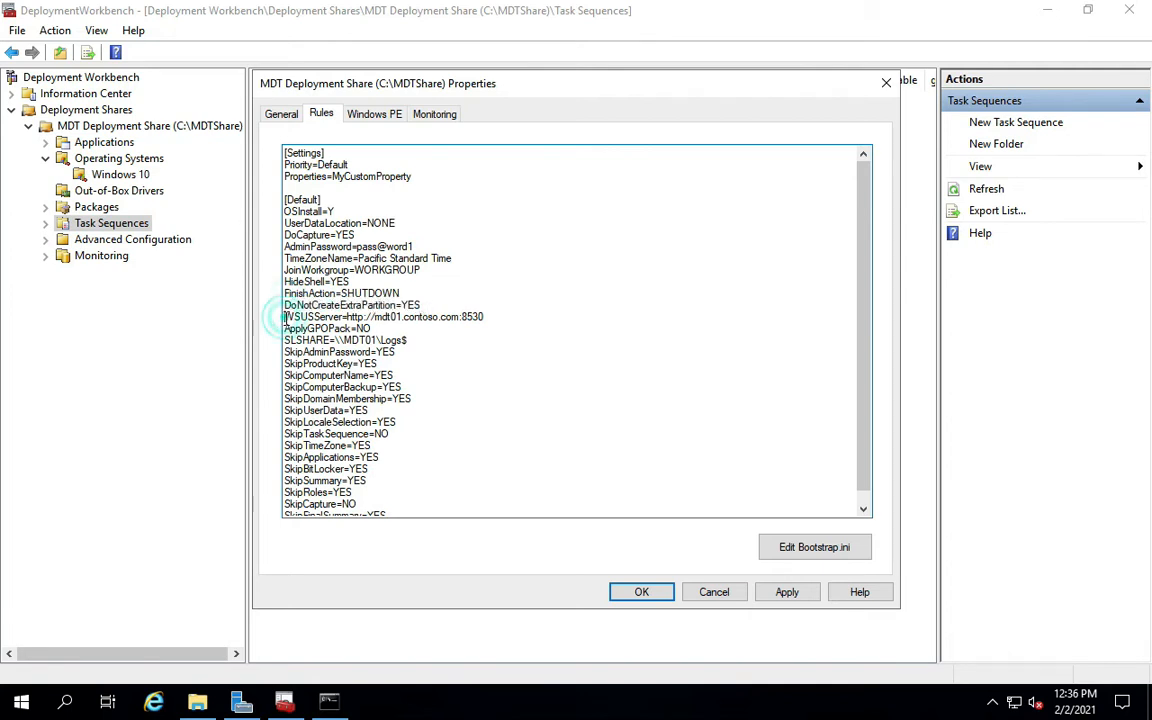
Delete the WSUSServer line and its leftover blank line so ApplyGPOPack=NO follows.
{"action": "left_click_drag", "start_coordinate": [285, 317], "coordinate": [485, 318]}
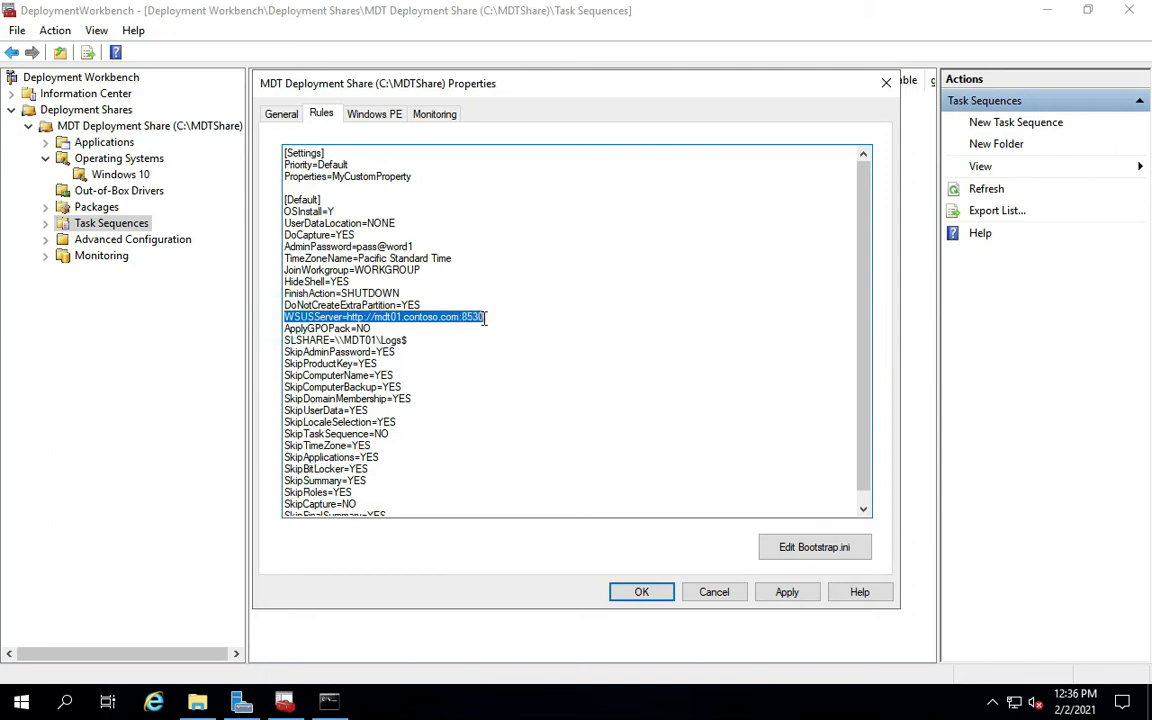
{"action": "key", "text": "Delete"}
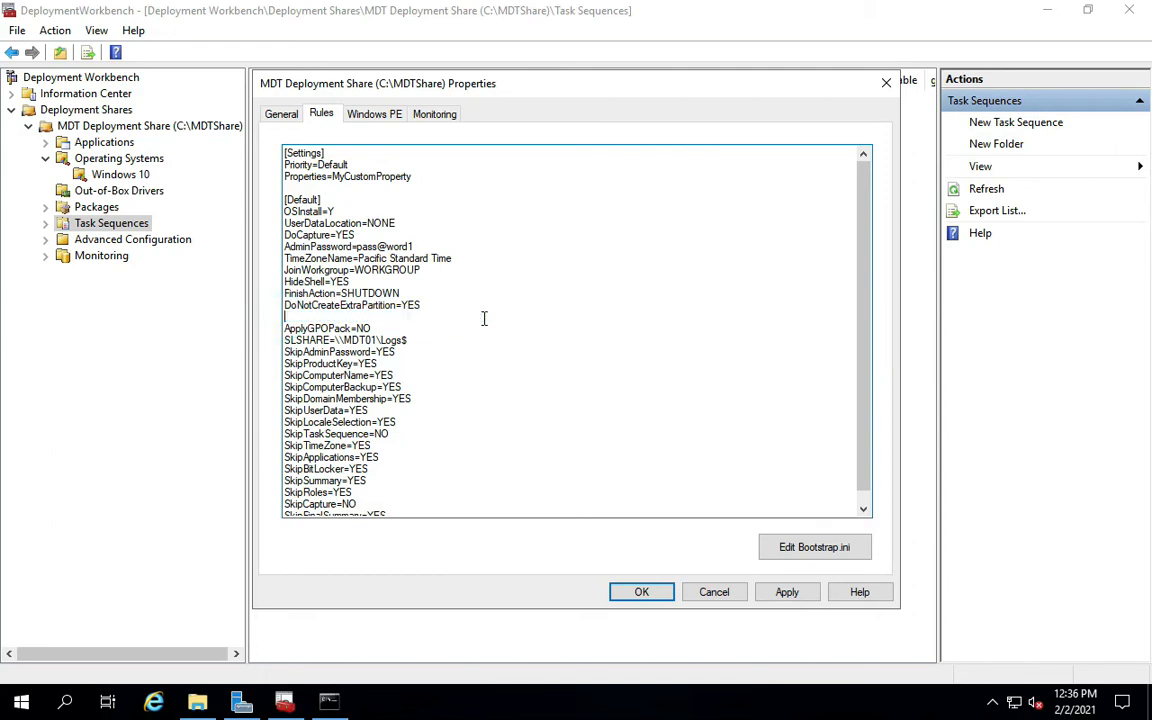
{"action": "key", "text": "BackSpace"}
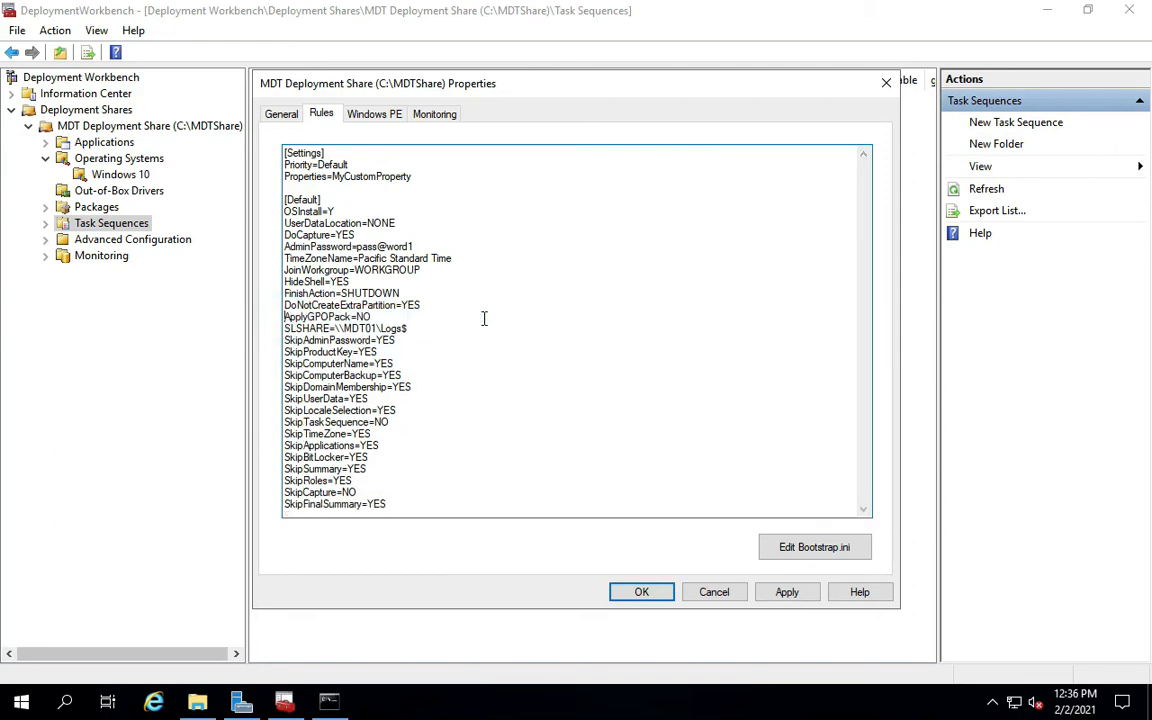
{"action": "left_click", "coordinate": [372, 316]}
Review the SLSHARE log path, the Skip rules through SkipDomainMembership, and SkipCapture=NO.
{"action": "mouse_move", "coordinate": [284, 330]}
{"action": "left_mouse_down"}
{"action": "mouse_move", "coordinate": [375, 330]}
{"action": "mouse_move", "coordinate": [296, 330]}
{"action": "left_mouse_up"}
{"action": "left_click", "coordinate": [326, 334]}
{"action": "left_click_drag", "start_coordinate": [284, 341], "coordinate": [391, 345]}
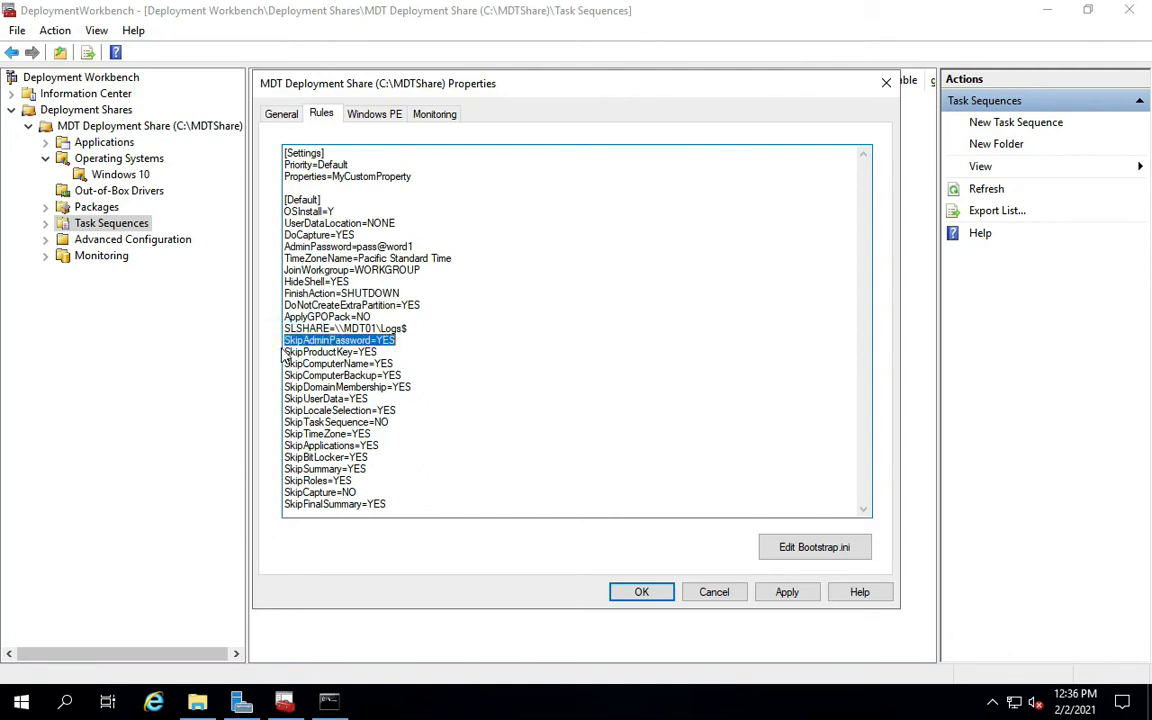
{"action": "mouse_move", "coordinate": [284, 352]}
{"action": "left_mouse_down"}
{"action": "mouse_move", "coordinate": [348, 353]}
{"action": "mouse_move", "coordinate": [382, 364]}
{"action": "mouse_move", "coordinate": [381, 383]}
{"action": "mouse_move", "coordinate": [270, 364]}
{"action": "mouse_move", "coordinate": [270, 352]}
{"action": "left_mouse_up"}
{"action": "double_click", "coordinate": [408, 389]}
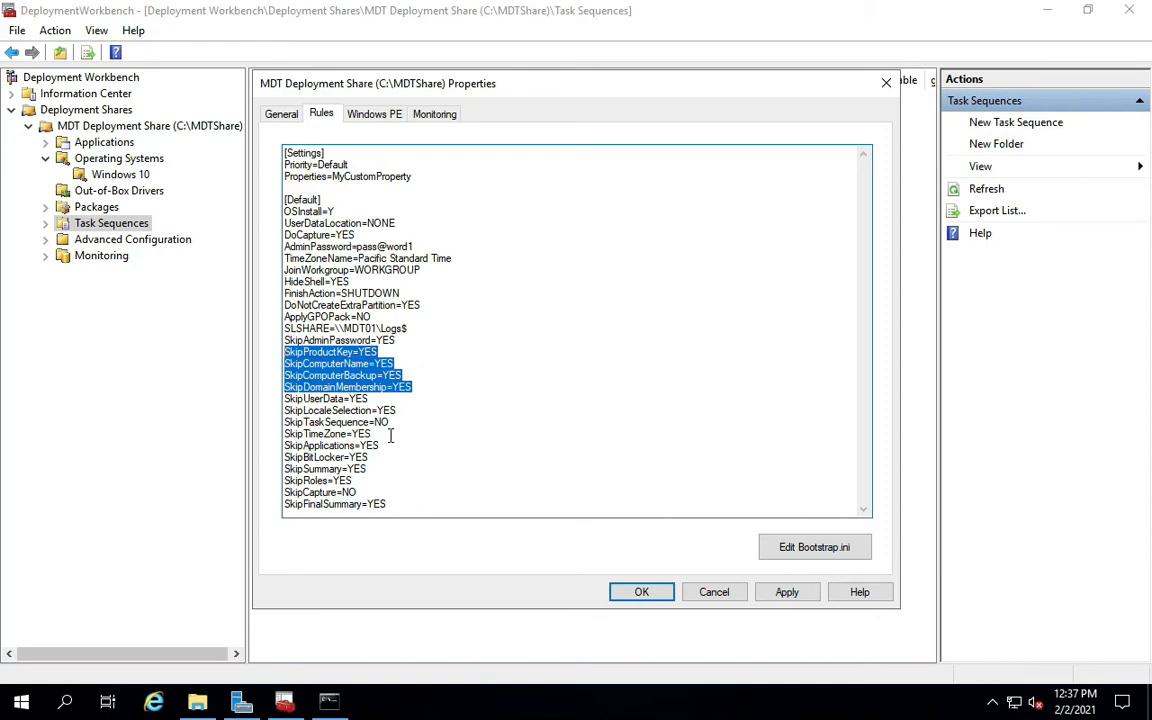
{"action": "left_click", "coordinate": [354, 425]}
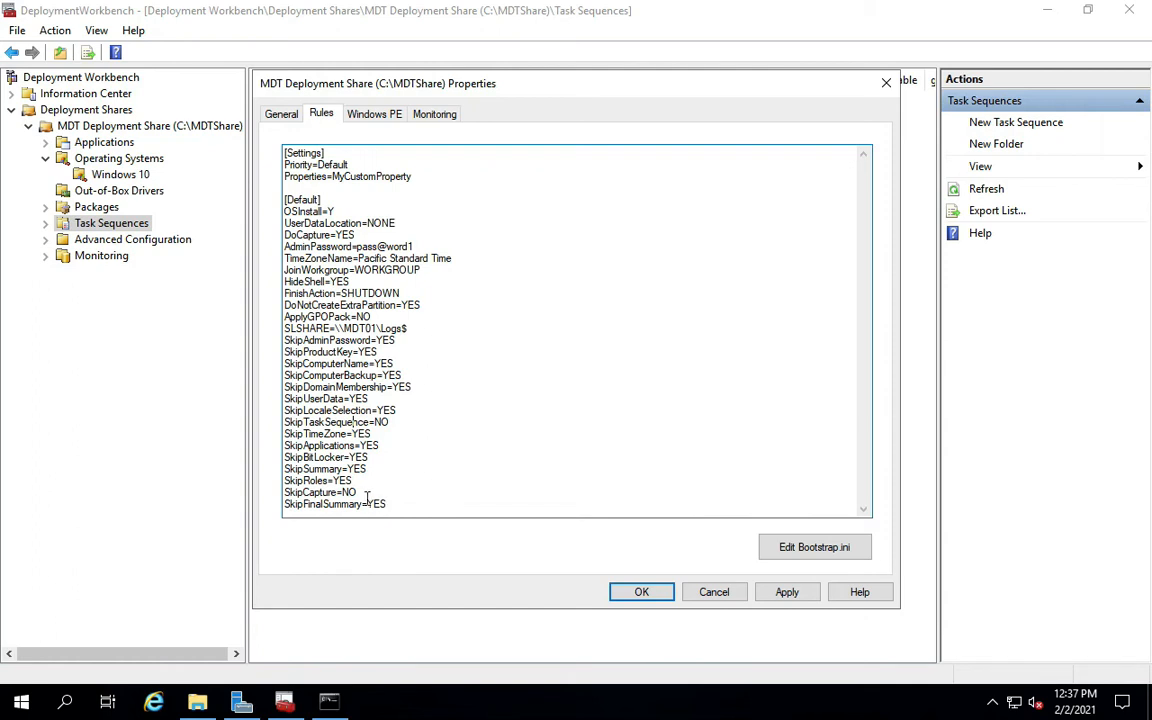
{"action": "left_click_drag", "start_coordinate": [357, 492], "coordinate": [284, 492]}
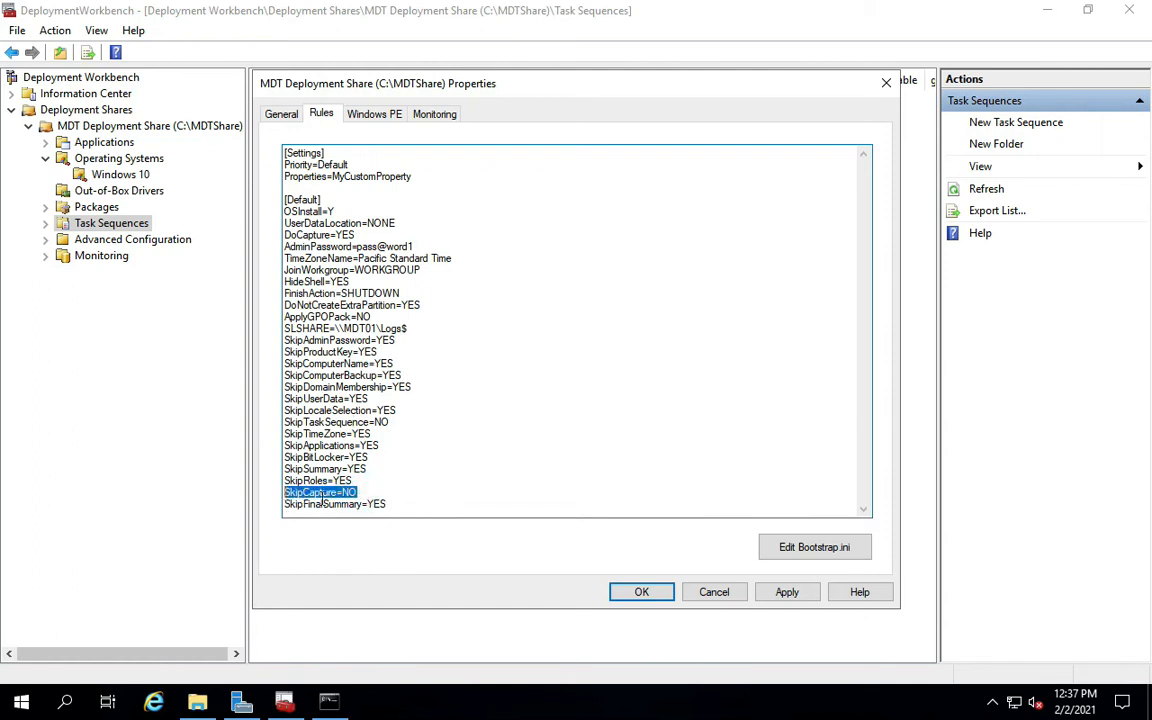
{"action": "left_click", "coordinate": [358, 492]}
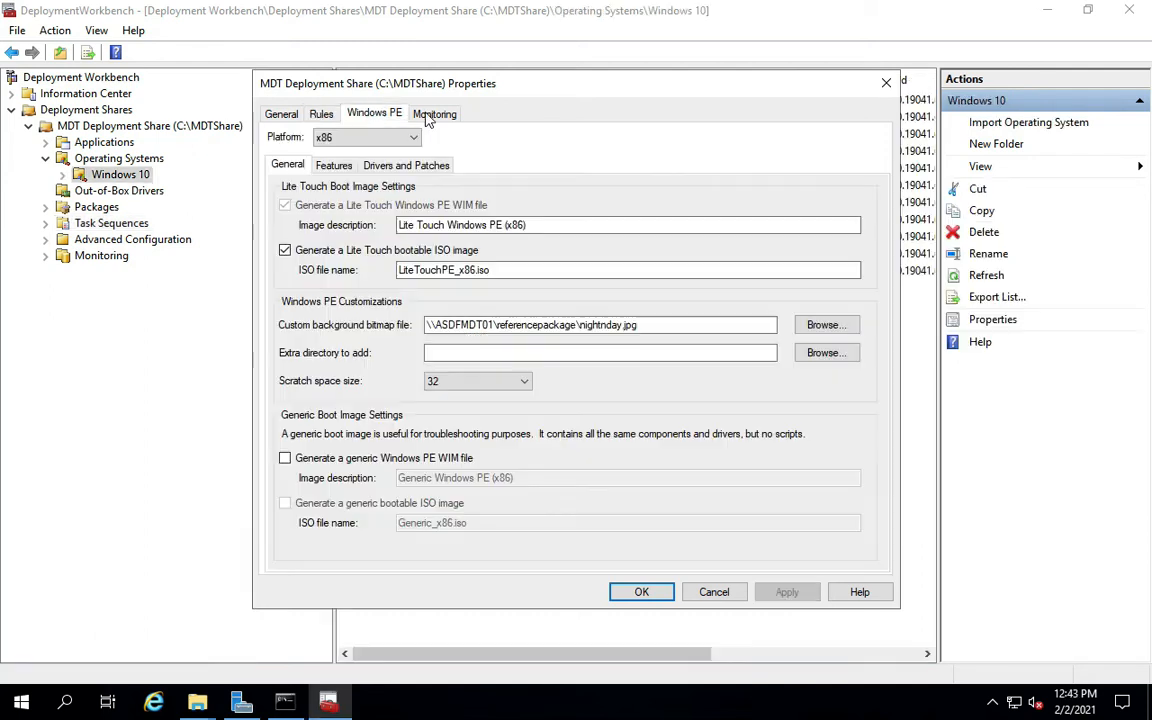
Enable monitoring for this deployment share, then apply and save the properties with OK.
{"action": "left_click", "coordinate": [427, 114]}
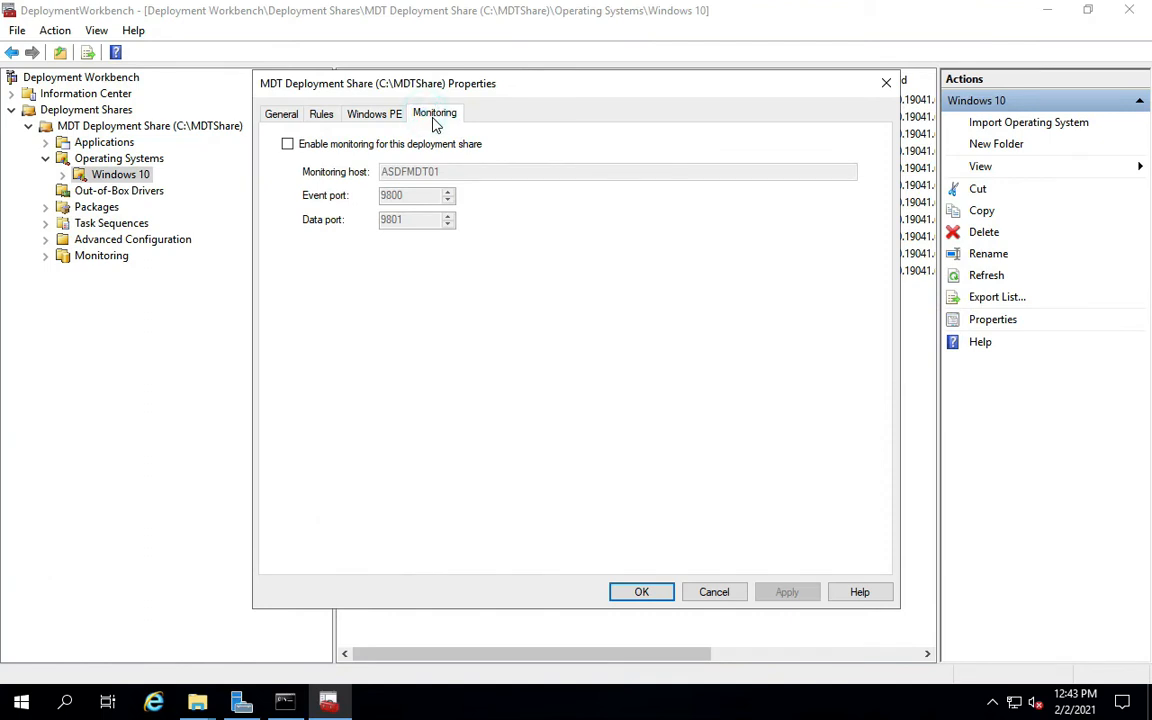
{"action": "left_click", "coordinate": [287, 144]}
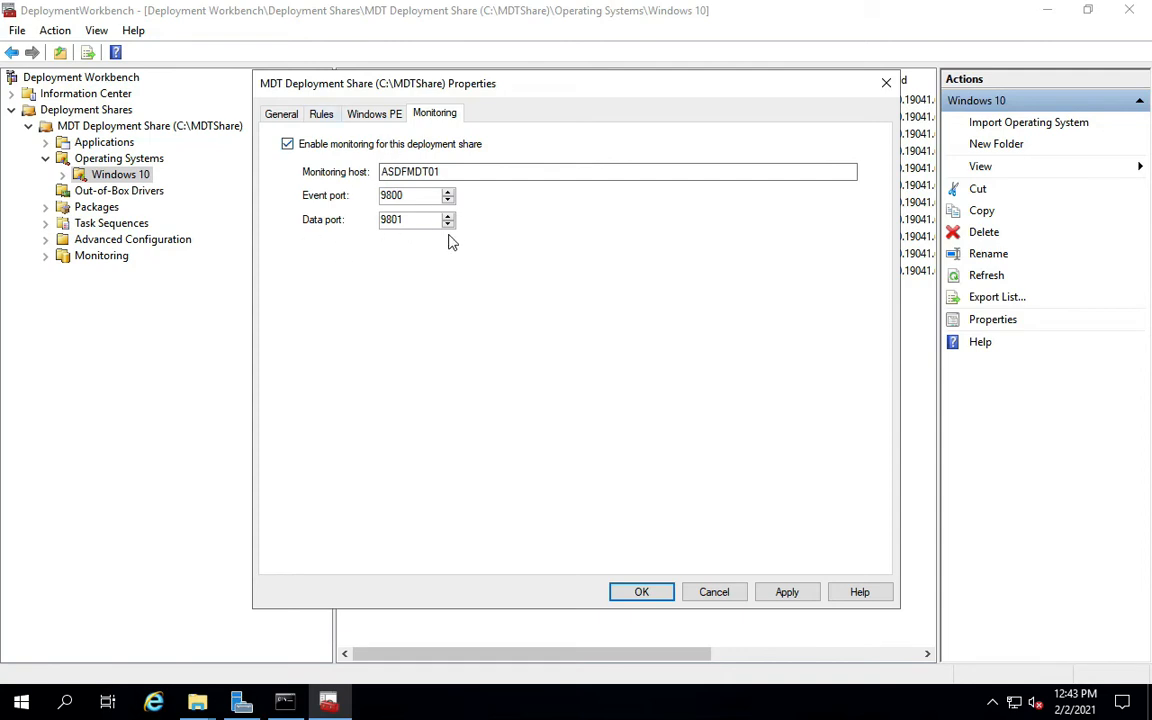
{"action": "left_click", "coordinate": [380, 116]}
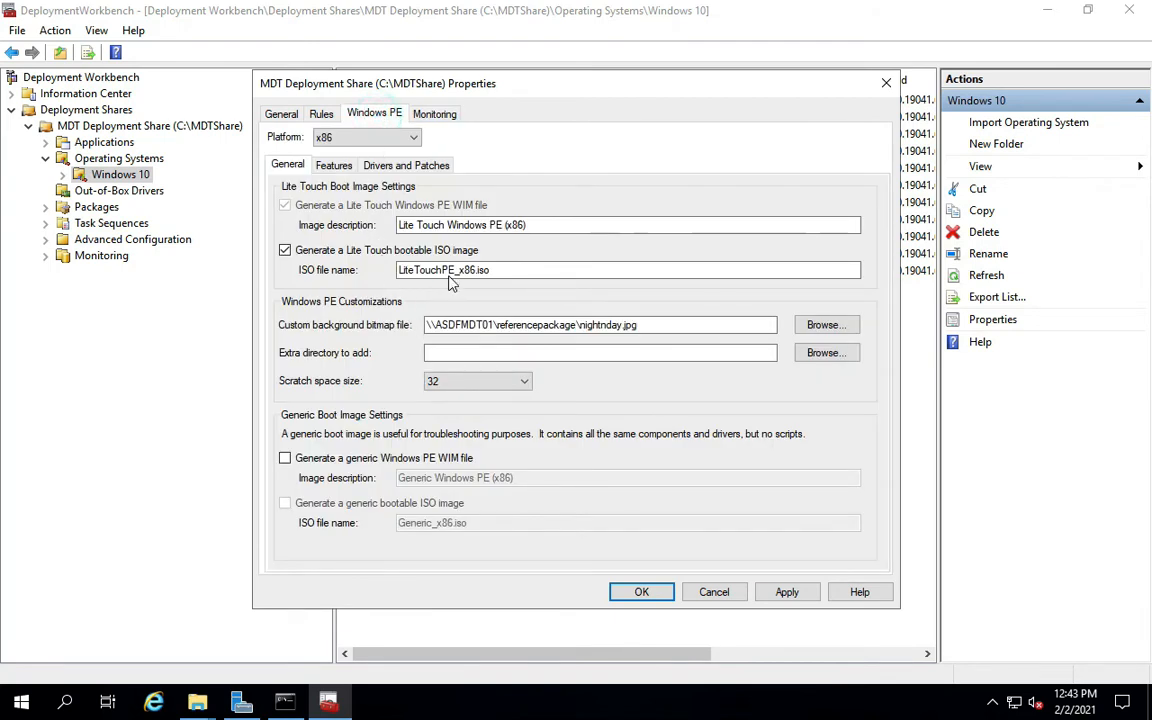
{"action": "left_click", "coordinate": [782, 594]}
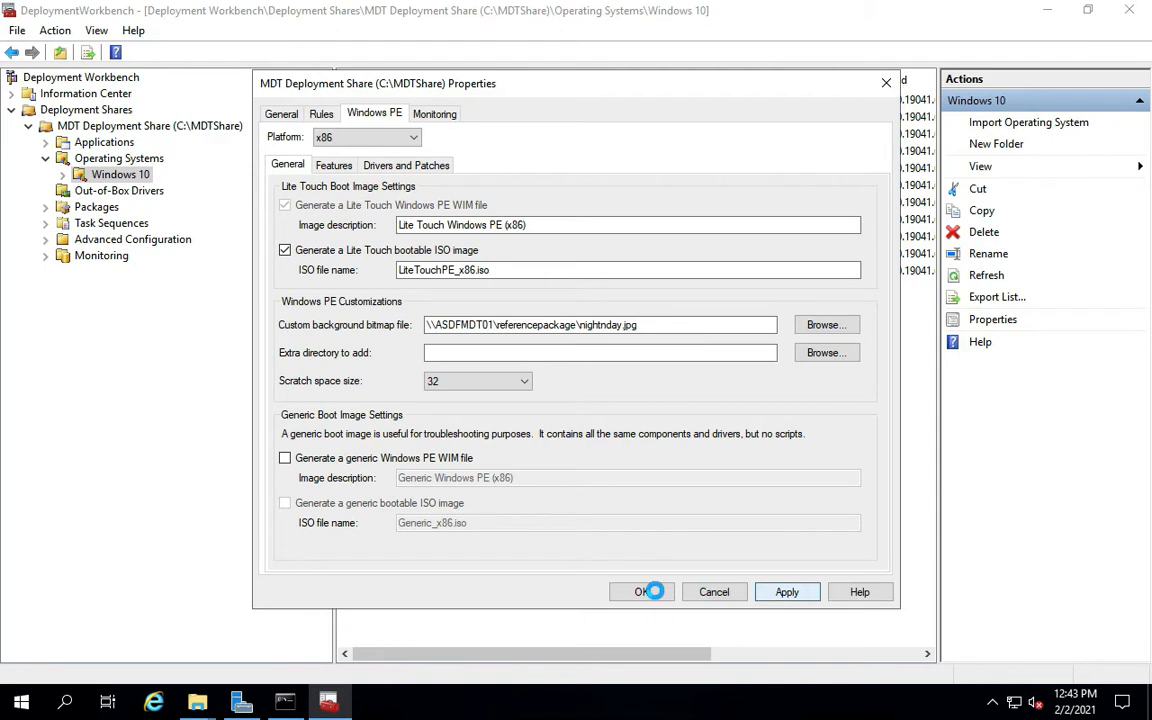
{"action": "left_click", "coordinate": [650, 591]}
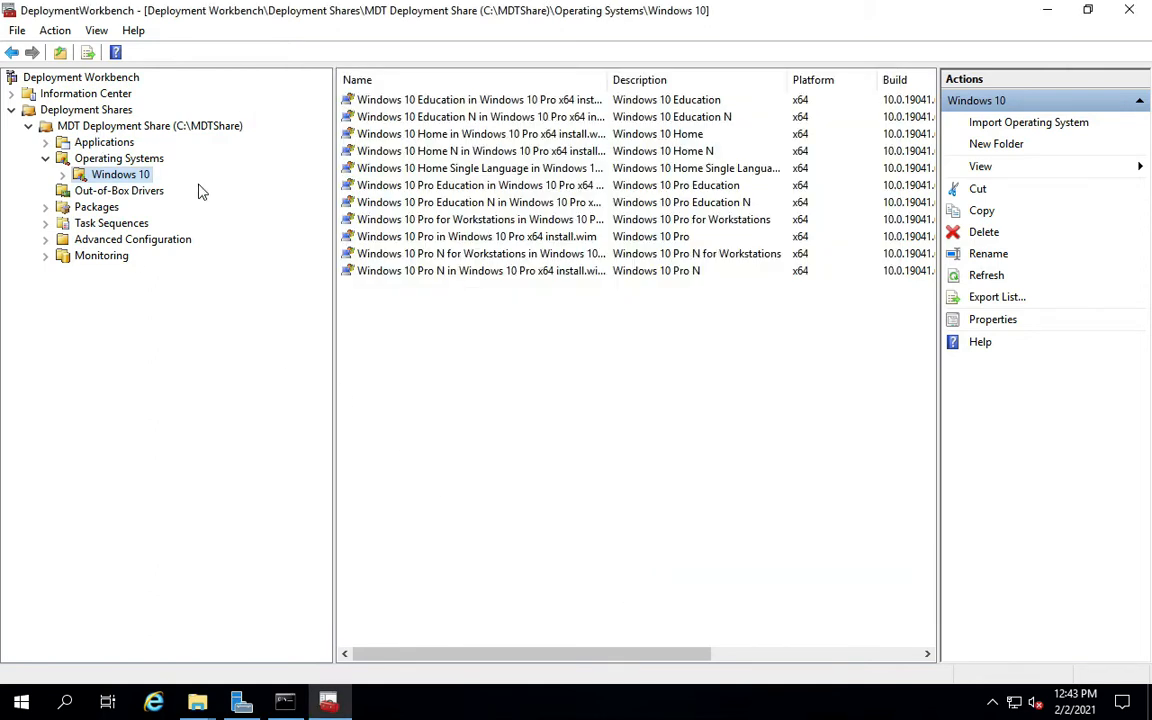
Run Update Deployment Share with the default boot image options.
{"action": "right_click", "coordinate": [84, 127]}
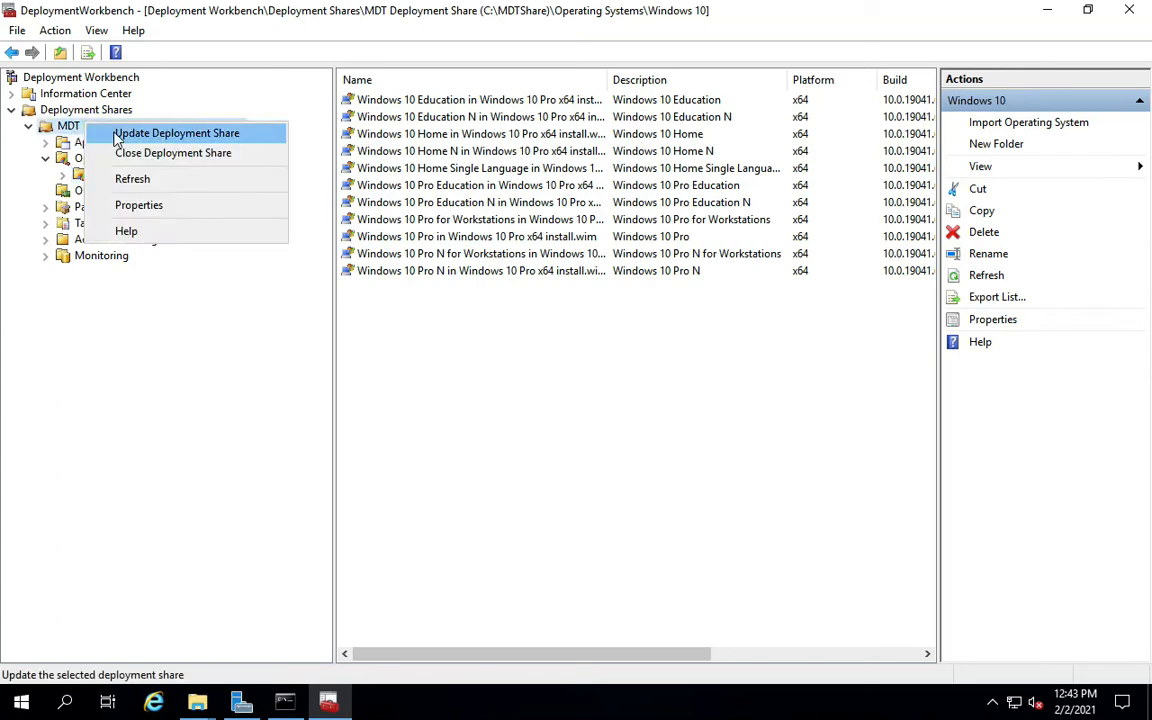
{"action": "left_click", "coordinate": [117, 140]}
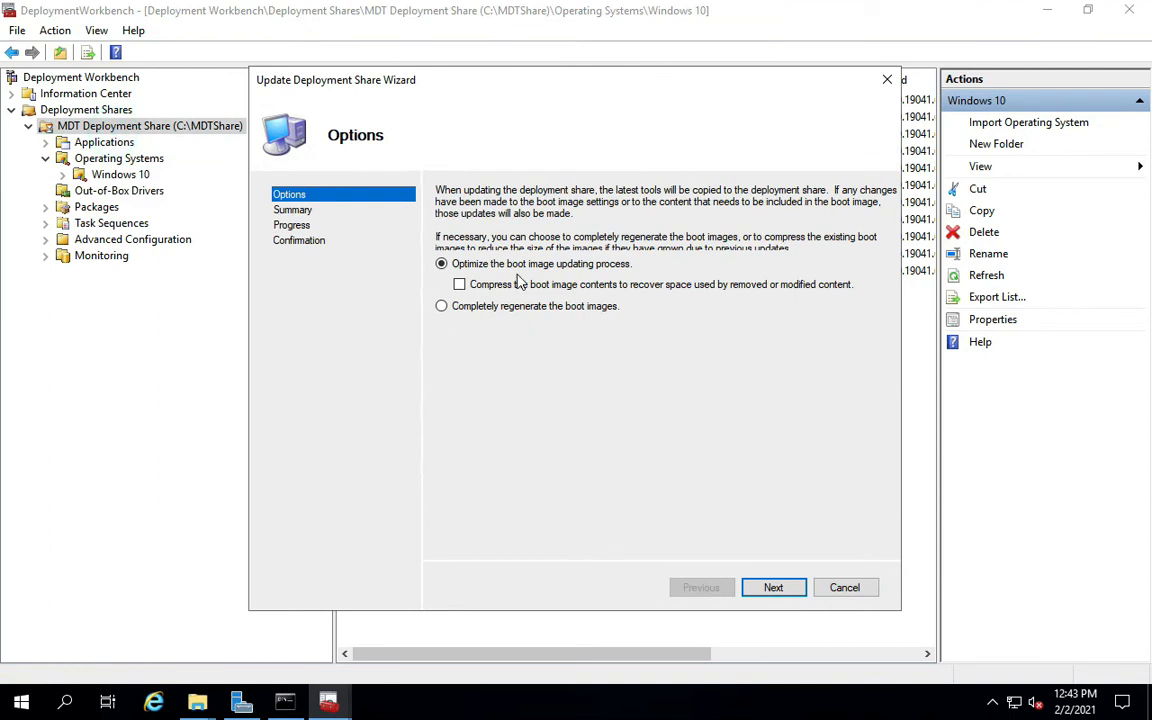
{"action": "left_click", "coordinate": [774, 589]}
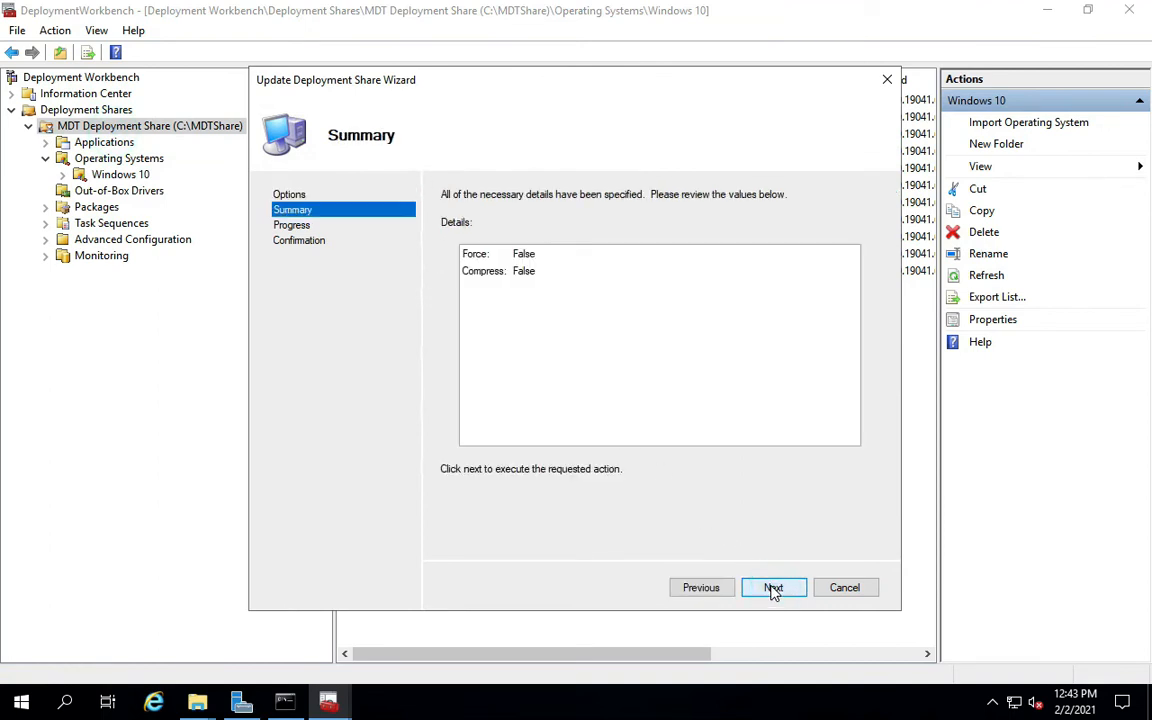
{"action": "left_click", "coordinate": [774, 589]}
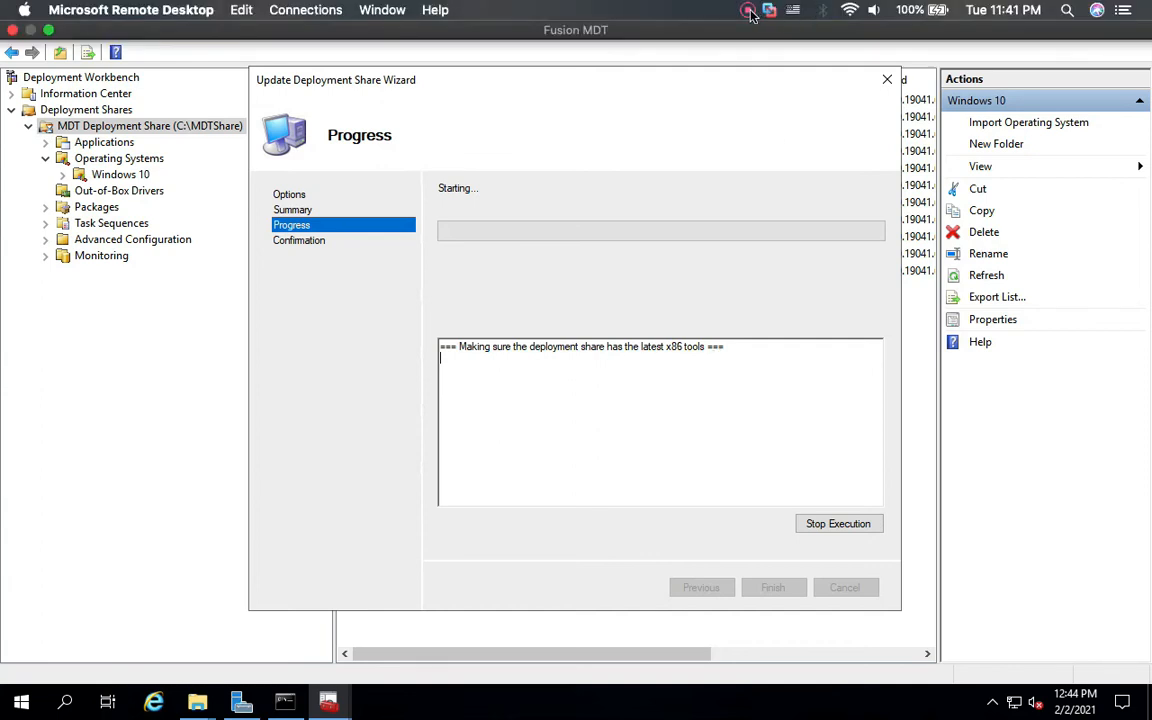
Scroll the update log to the end, finish the wizard, and show the Task Sequences folder.
{"action": "left_click", "coordinate": [750, 15]}
{"action": "left_click", "coordinate": [765, 63]}
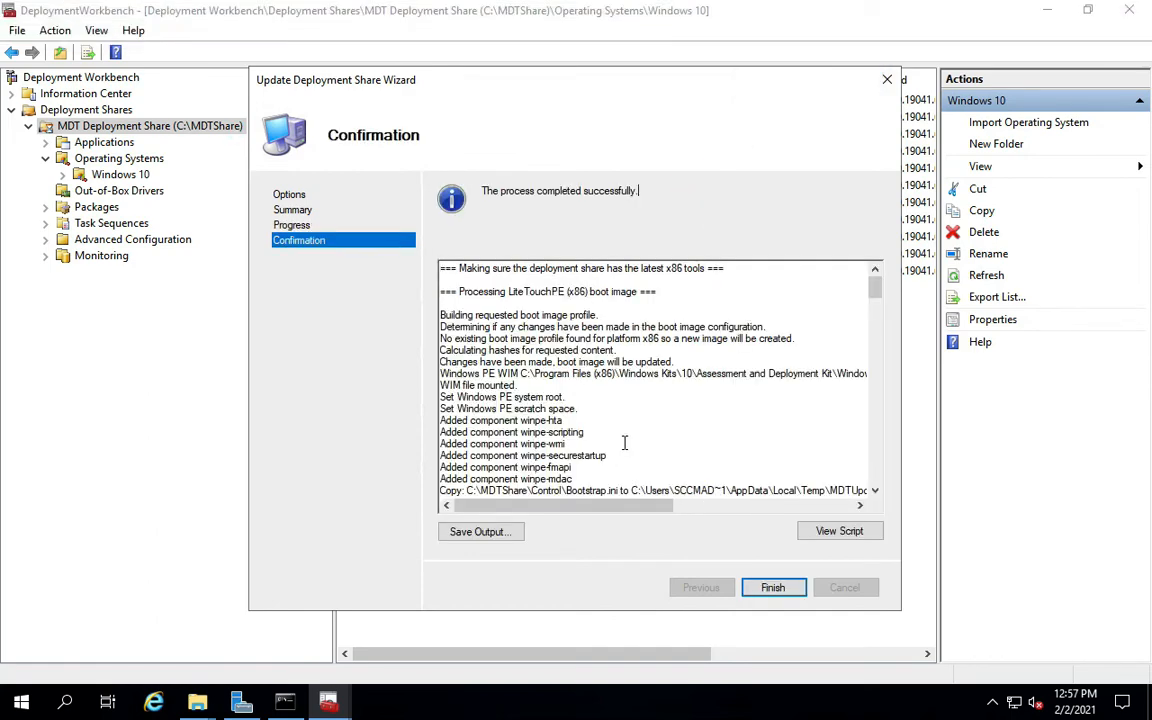
{"action": "scroll", "coordinate": [624, 442], "scroll_direction": "down", "scroll_amount": 10}
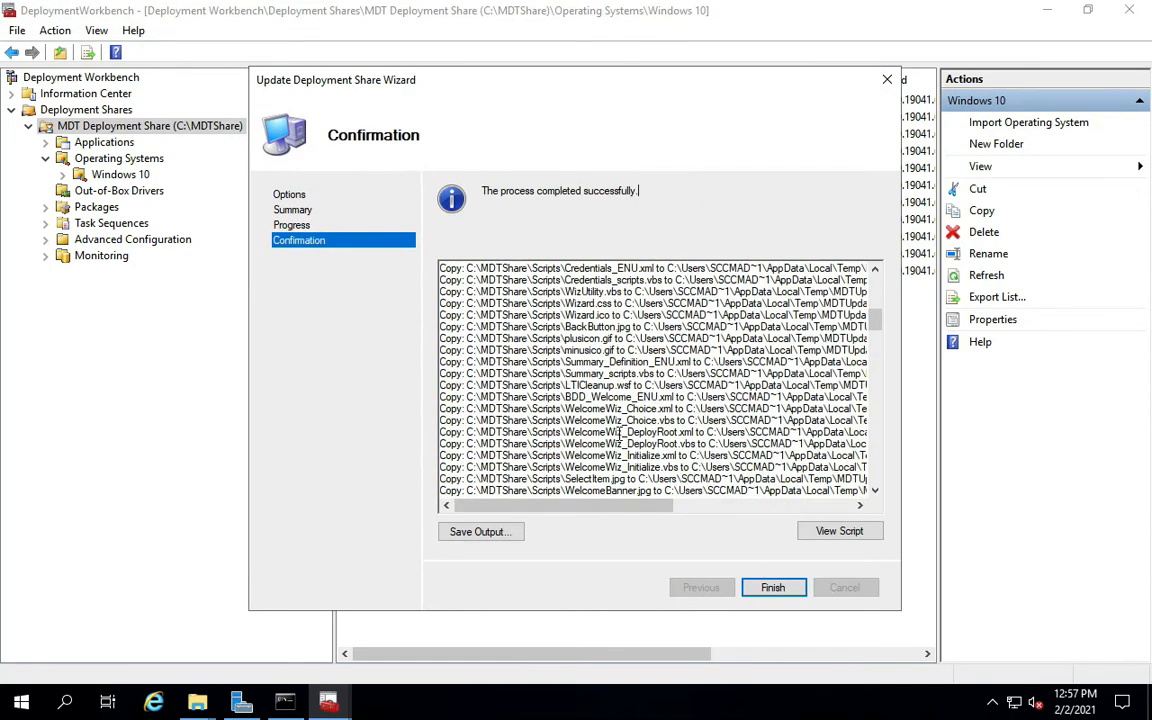
{"action": "scroll", "coordinate": [620, 434], "scroll_direction": "down", "scroll_amount": 15}
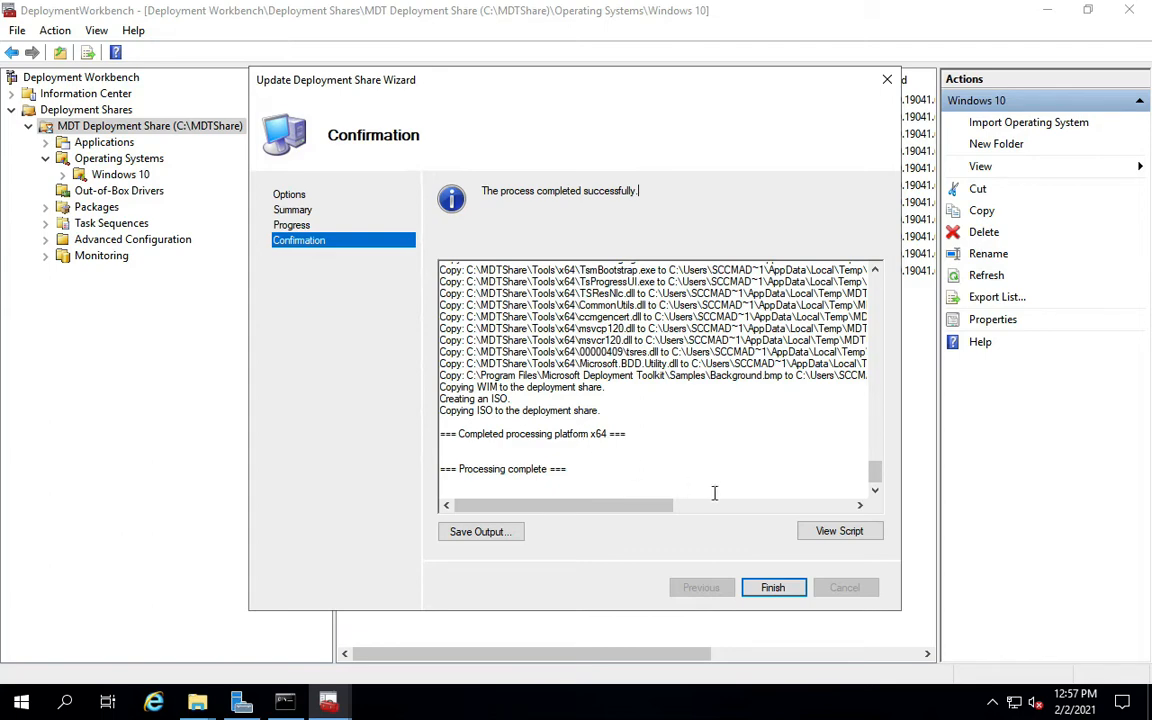
{"action": "left_click", "coordinate": [772, 587]}
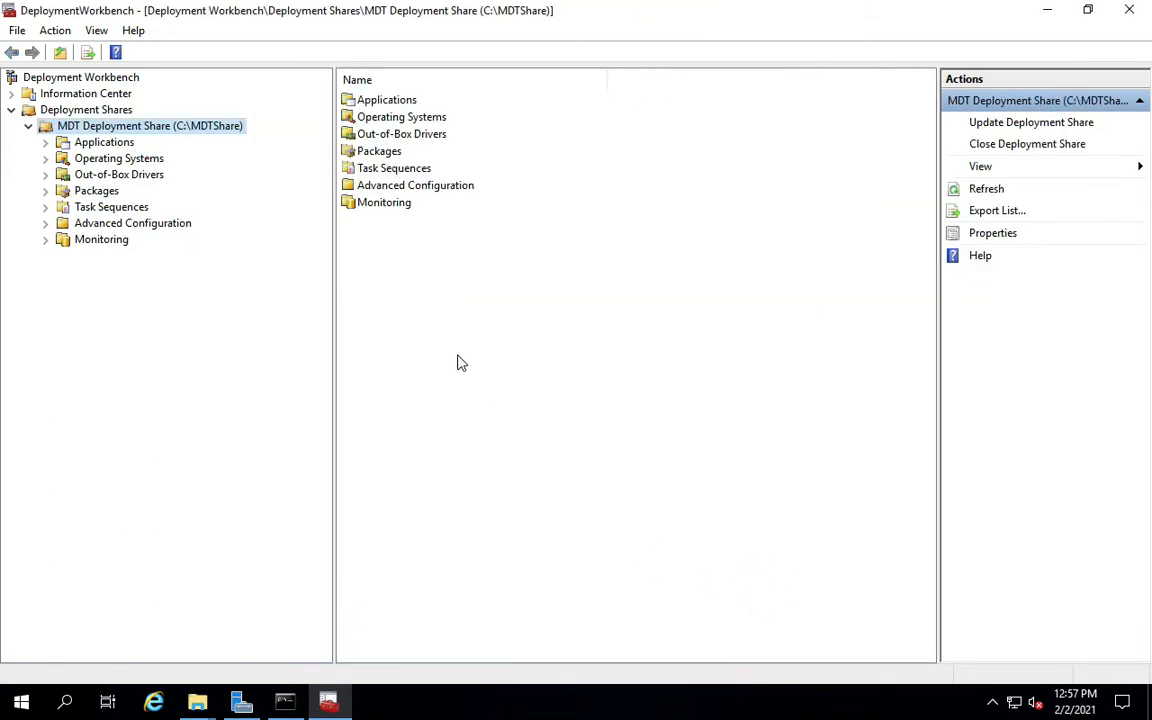
{"action": "left_click", "coordinate": [103, 210]}
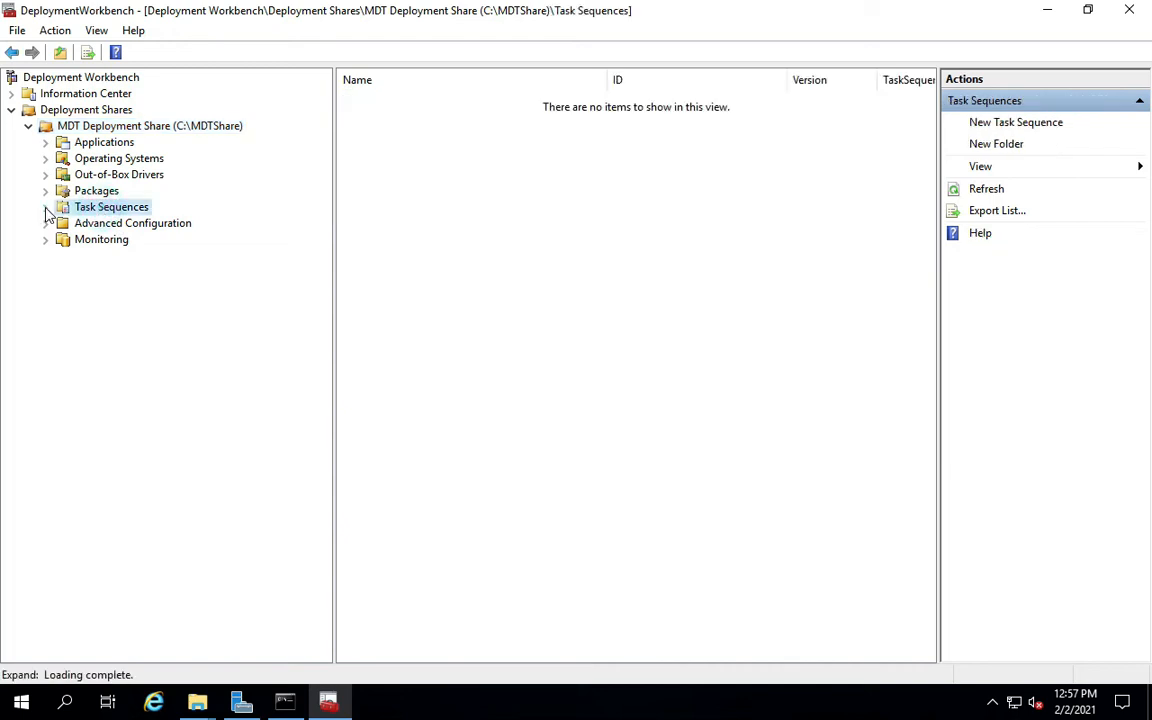
Start a New Task Sequence and enter the task sequence ID WIN10-BNC.
{"action": "right_click", "coordinate": [116, 211]}
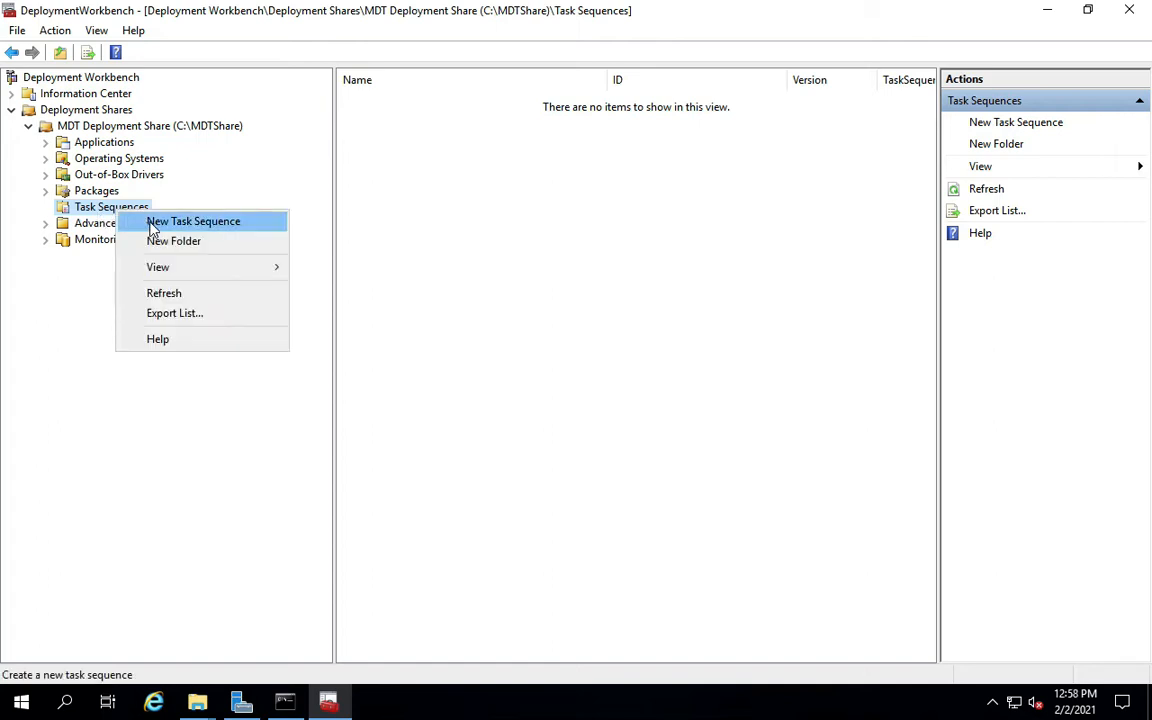
{"action": "left_click", "coordinate": [152, 228]}
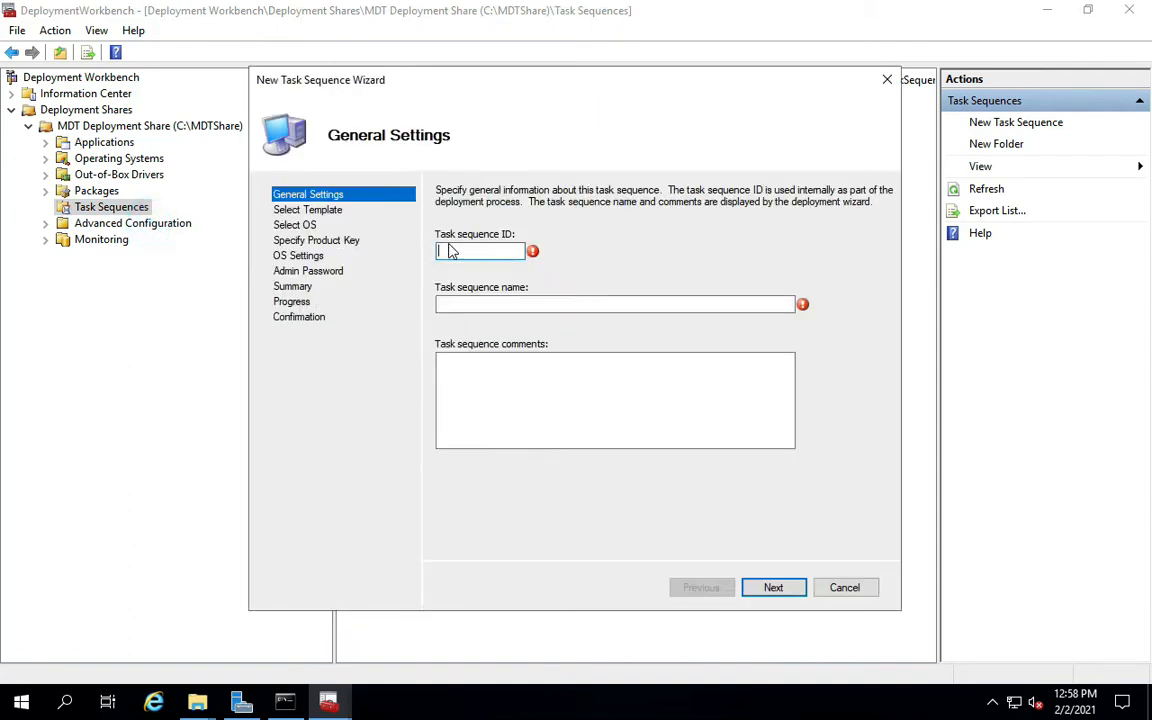
{"action": "left_click", "coordinate": [449, 253]}
{"action": "type", "text": "WIn10"}
{"action": "key", "text": "BackSpace"}
{"action": "key", "text": "BackSpace"}
{"action": "key", "text": "BackSpace"}
{"action": "type", "text": "N10-C"}
{"action": "key", "text": "BackSpace"}
{"action": "type", "text": "BNO"}
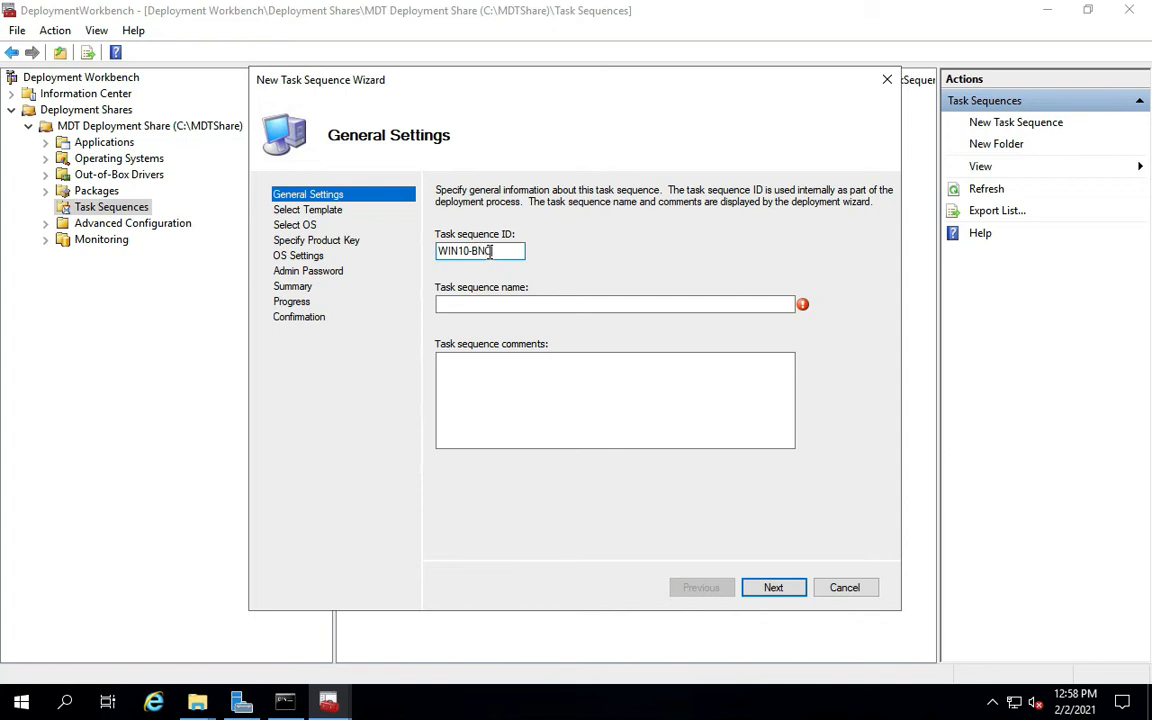
Enter the task sequence name 'Windows 10 x64 Reference Image'.
{"action": "left_click", "coordinate": [481, 302]}
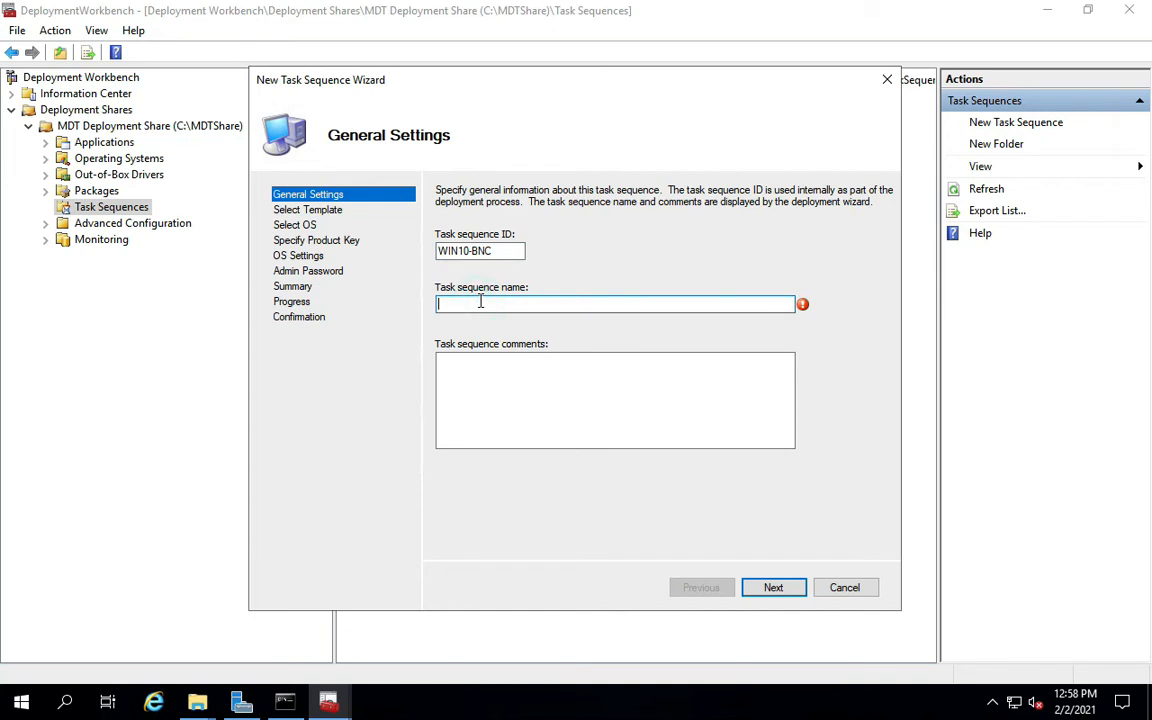
{"action": "type", "text": "WIndo"}
{"action": "key", "text": "BackSpace"}
{"action": "key", "text": "BackSpace"}
{"action": "key", "text": "BackSpace"}
{"action": "type", "text": "indows 10 x64 Refe"}
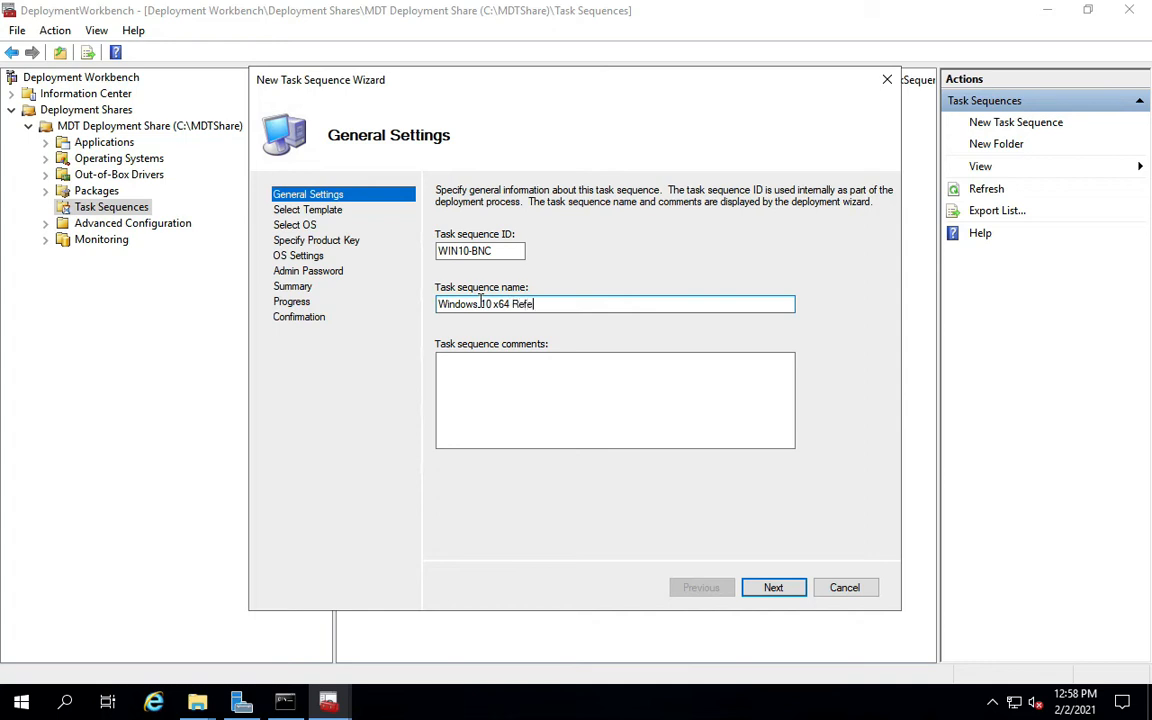
{"action": "type", "text": "rence Image"}
Keep Standard Client Task Sequence as the task sequence template.
{"action": "left_click", "coordinate": [779, 588]}
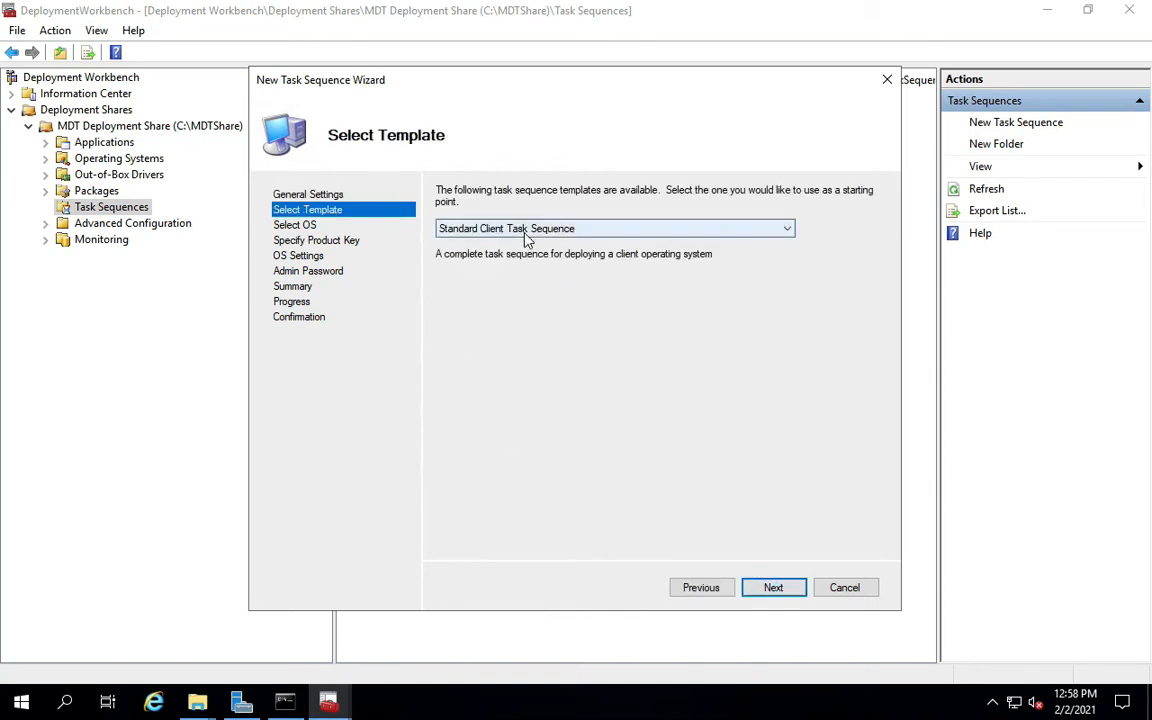
{"action": "left_click", "coordinate": [522, 230]}
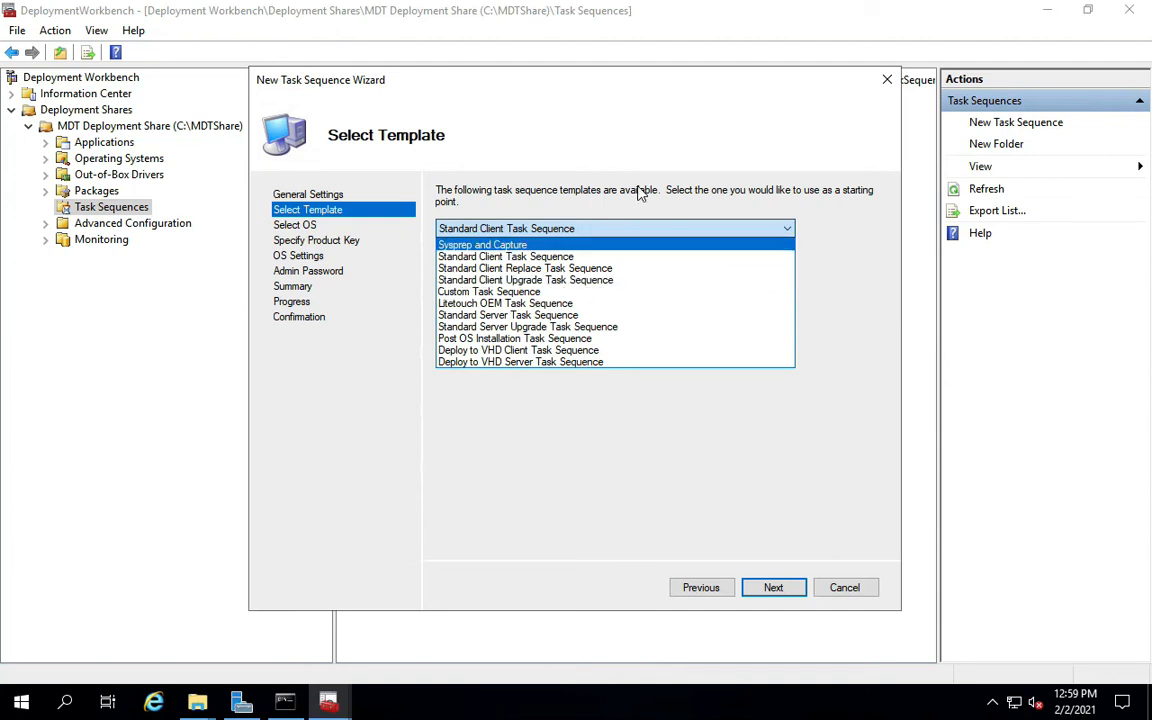
{"action": "left_click", "coordinate": [541, 258]}
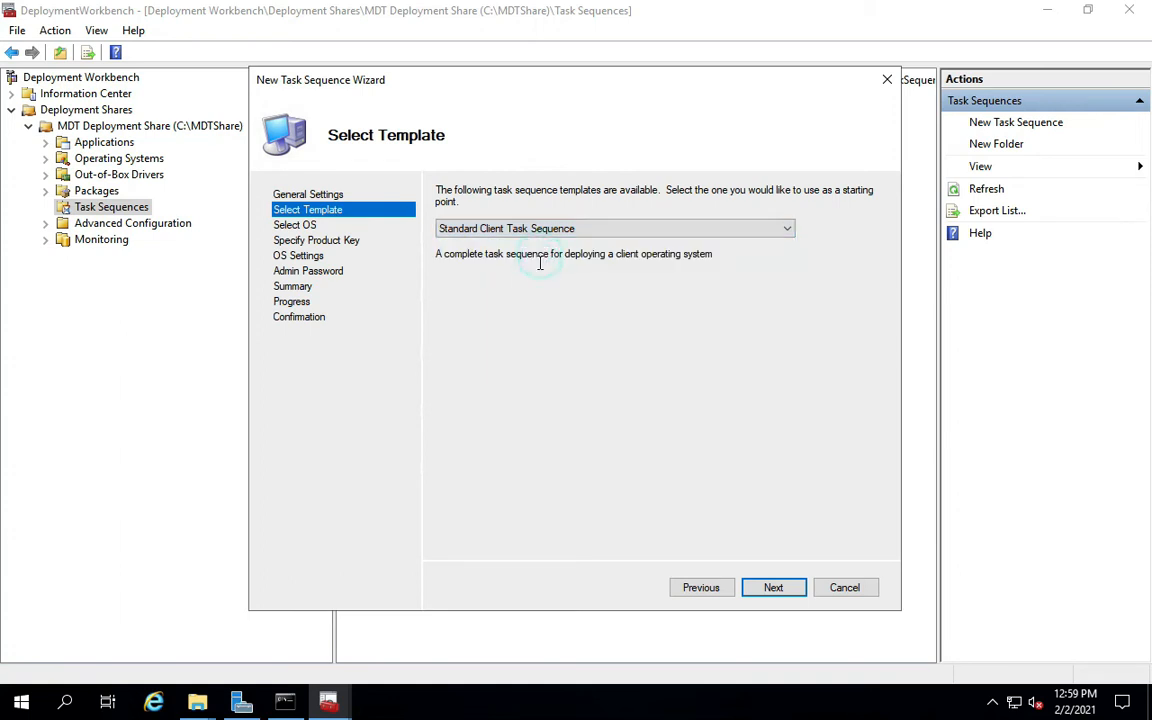
Select the Windows 10 Pro for Workstations x64 image and continue to Specify Product Key.
{"action": "left_click", "coordinate": [773, 588]}
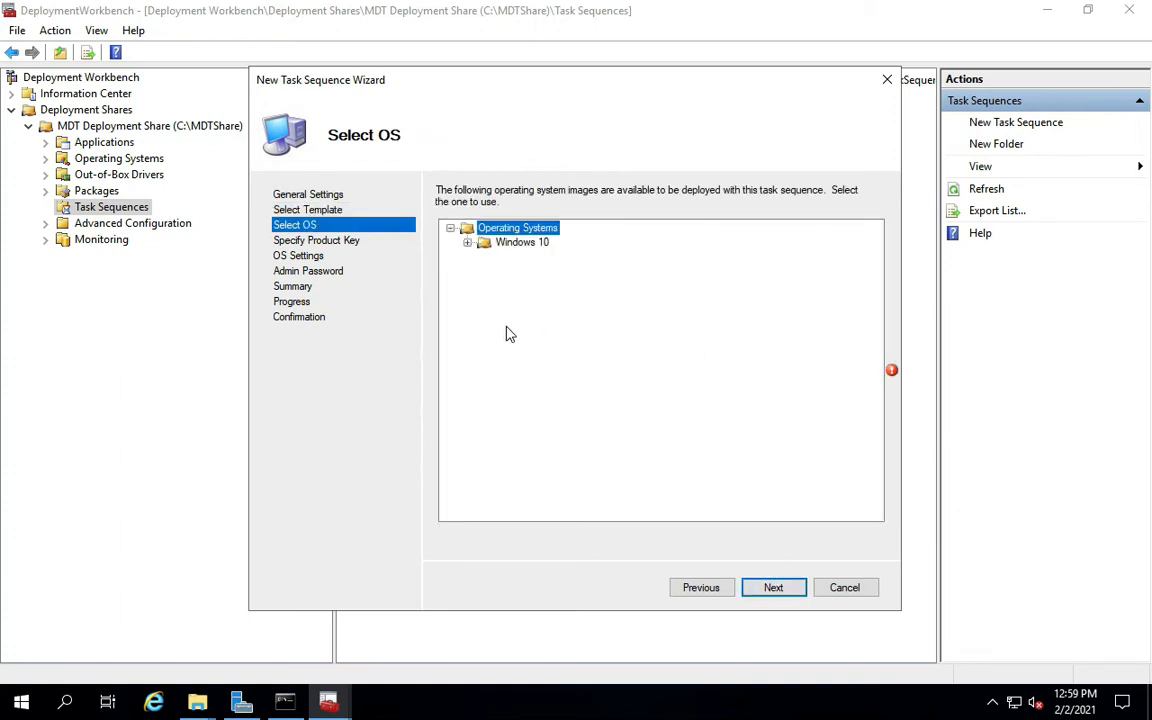
{"action": "left_click", "coordinate": [467, 242]}
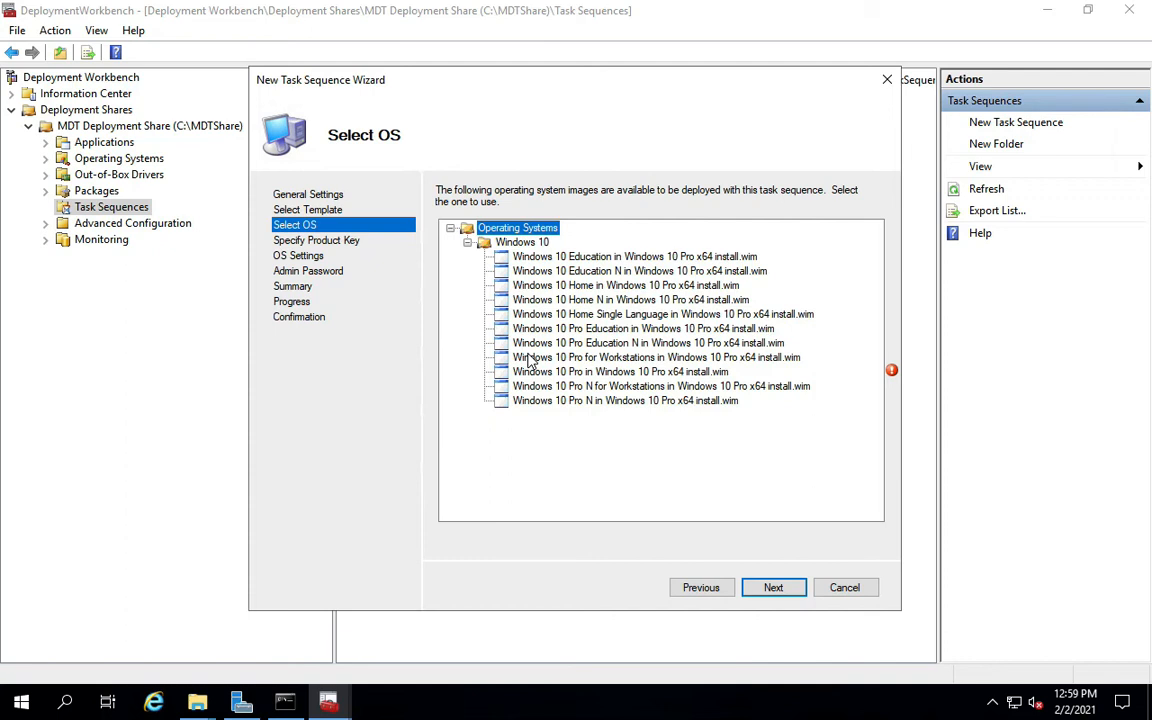
{"action": "left_click", "coordinate": [585, 360]}
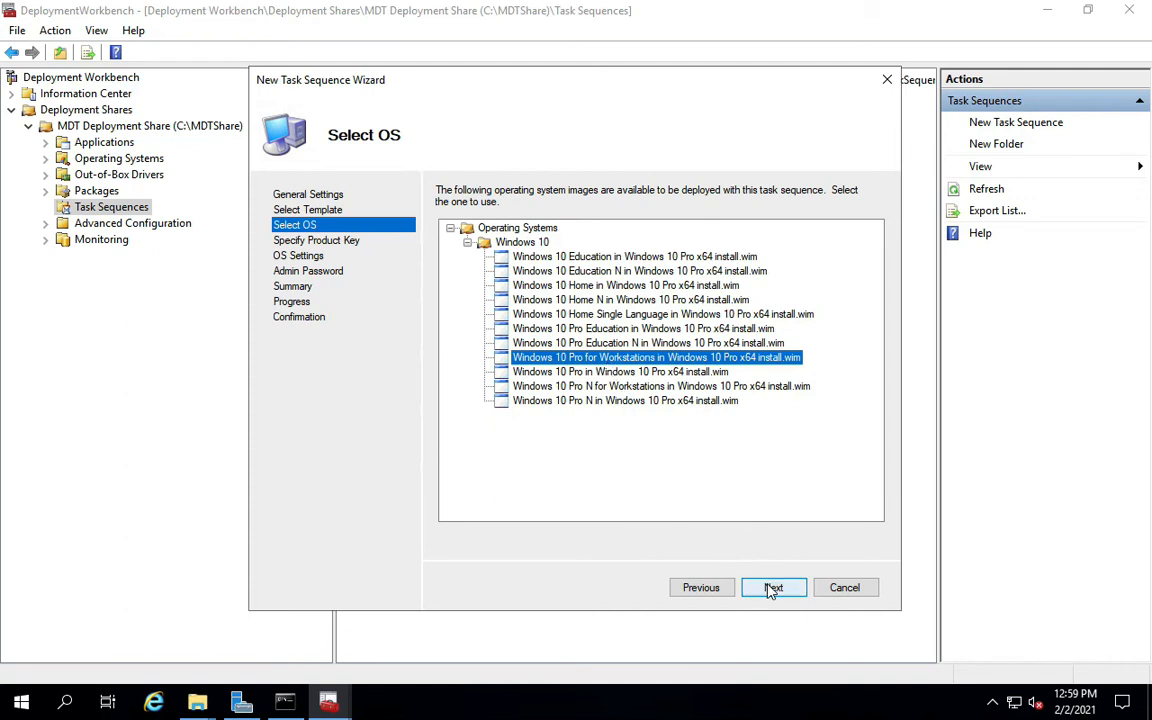
{"action": "left_click", "coordinate": [611, 372]}
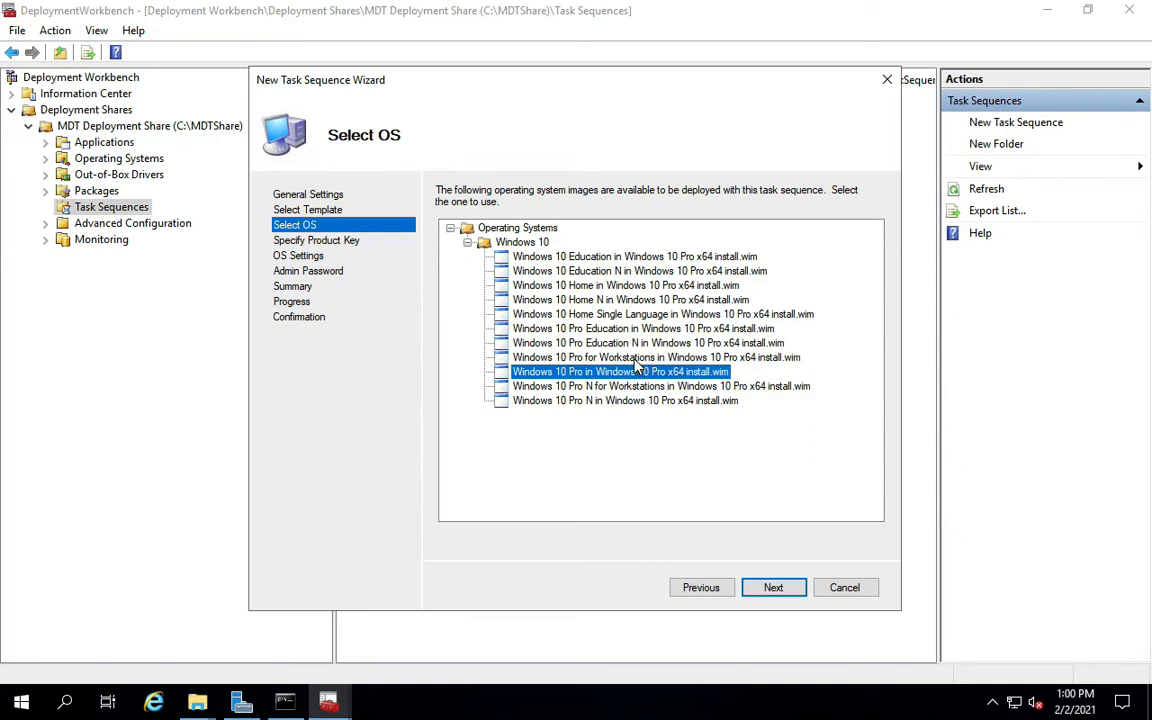
{"action": "left_click", "coordinate": [635, 358]}
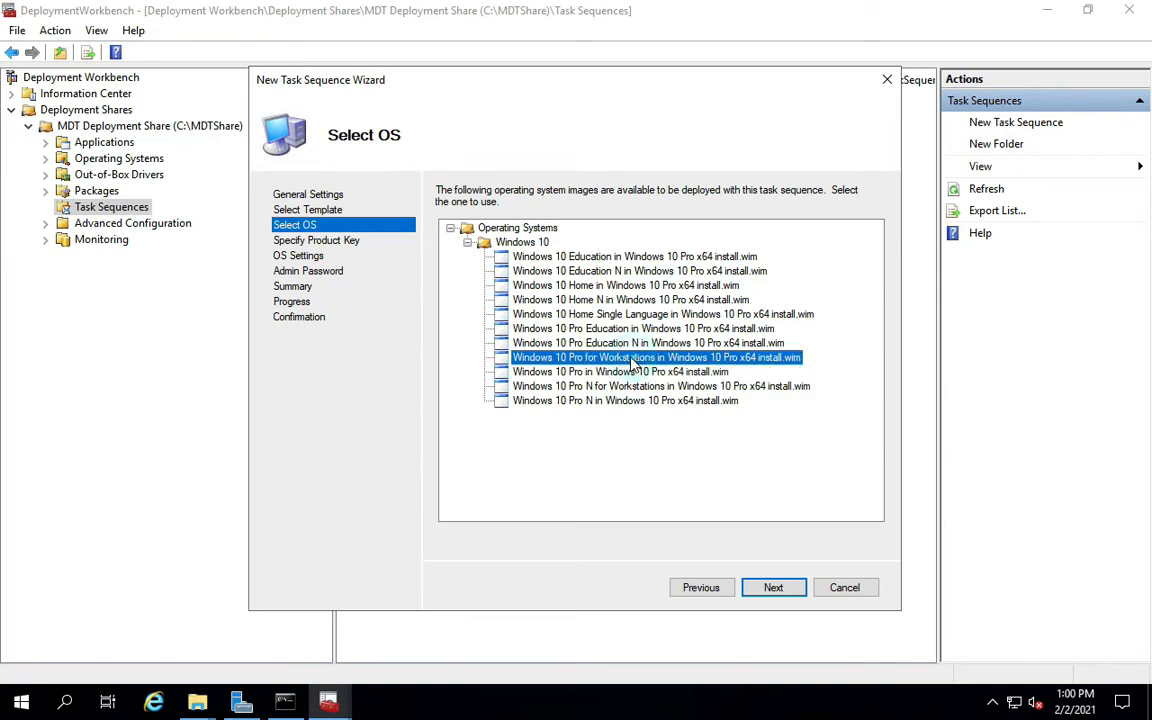
{"action": "left_click", "coordinate": [783, 595]}
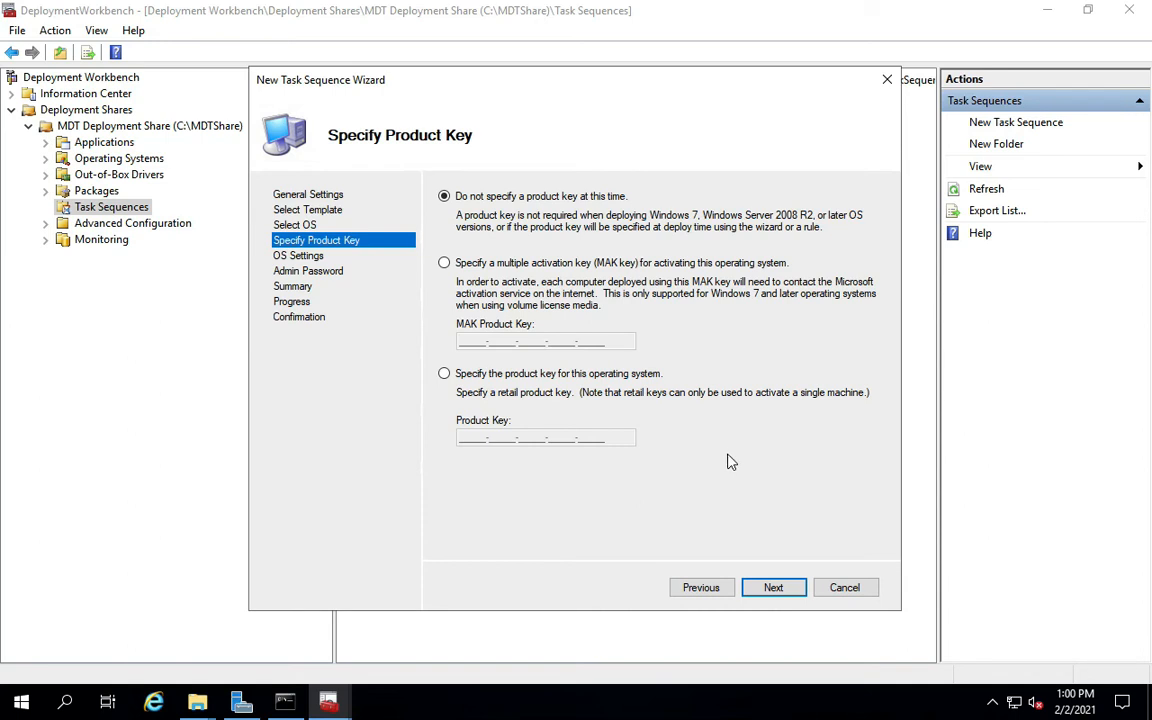
Skip the product key and enter the organization name 'V' in the task sequence wizard.
{"action": "left_click", "coordinate": [772, 590]}
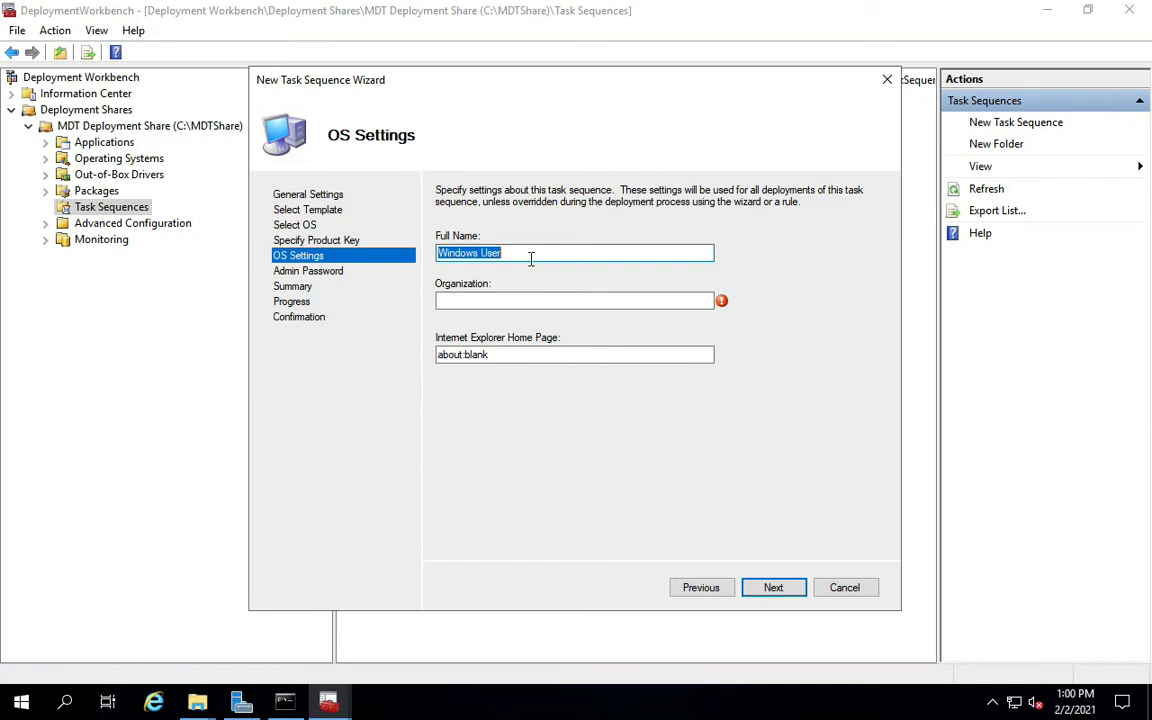
{"action": "left_click", "coordinate": [487, 299]}
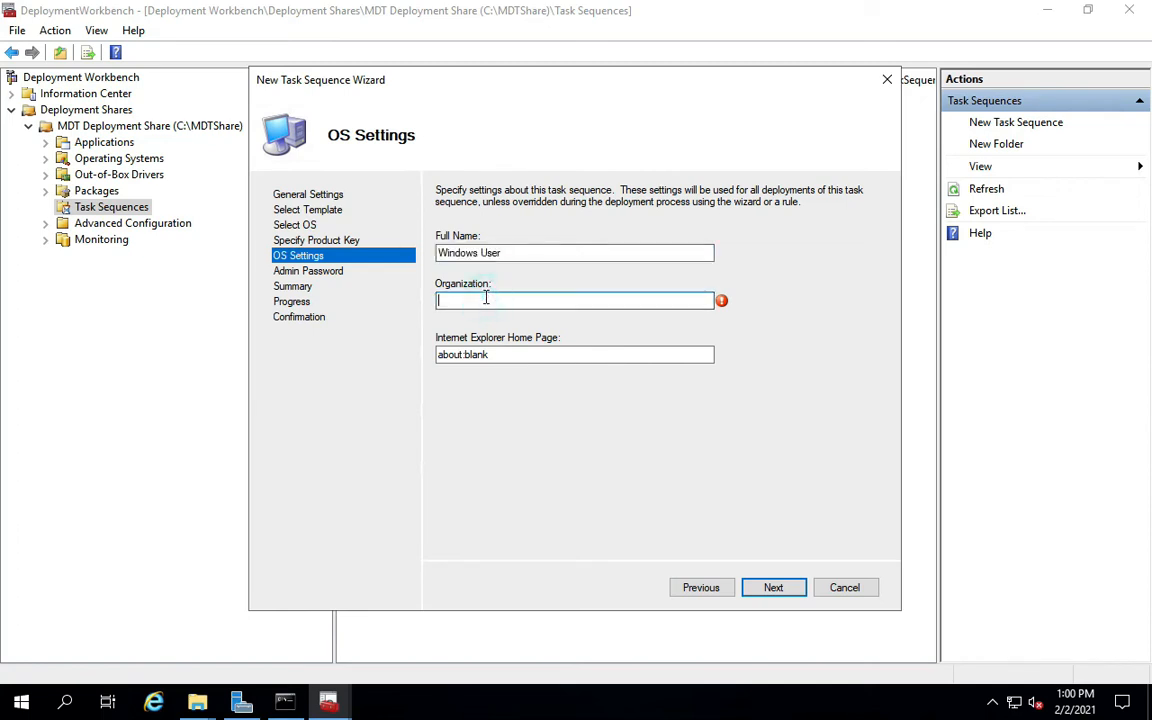
{"action": "type", "text": "VJXL"}
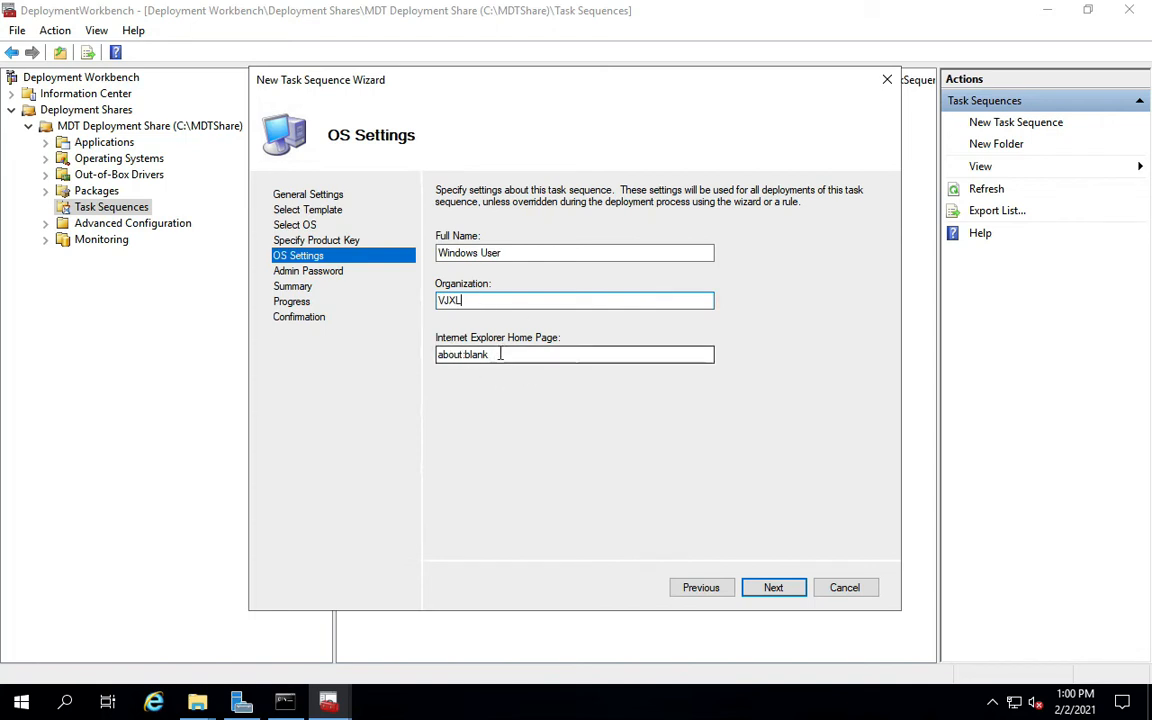
{"action": "left_click", "coordinate": [773, 590]}
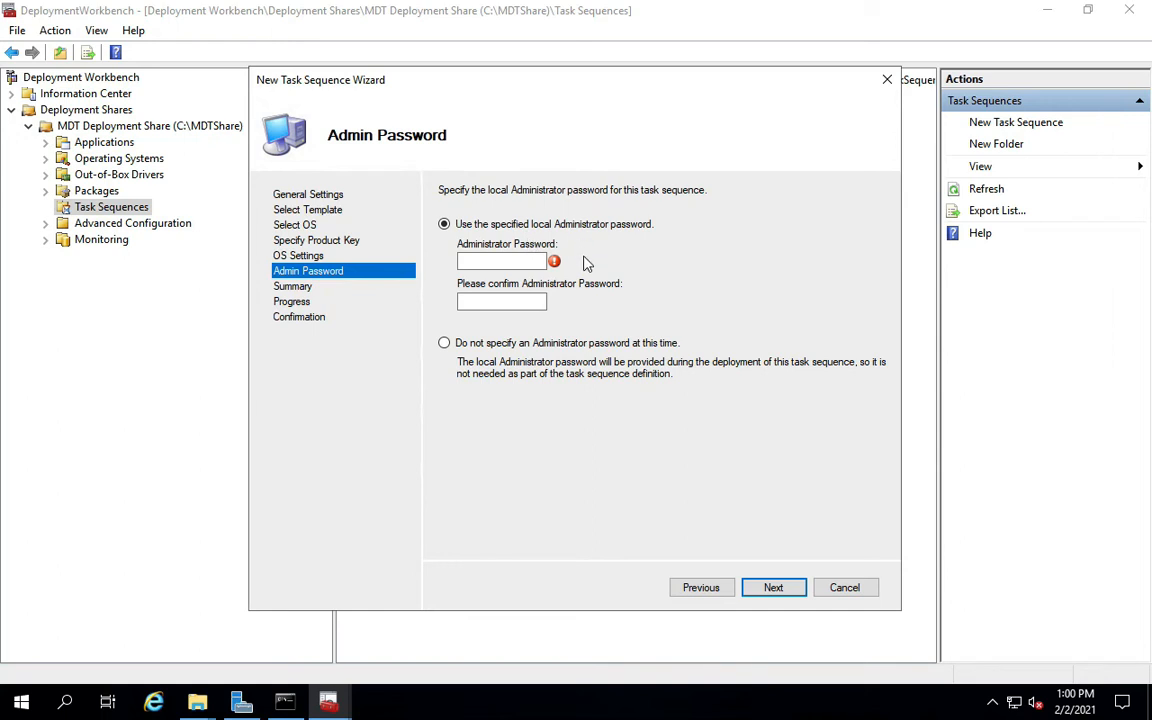
Choose not to specify an Administrator password, then create the task sequence and close the wizard.
{"action": "left_click", "coordinate": [445, 344]}
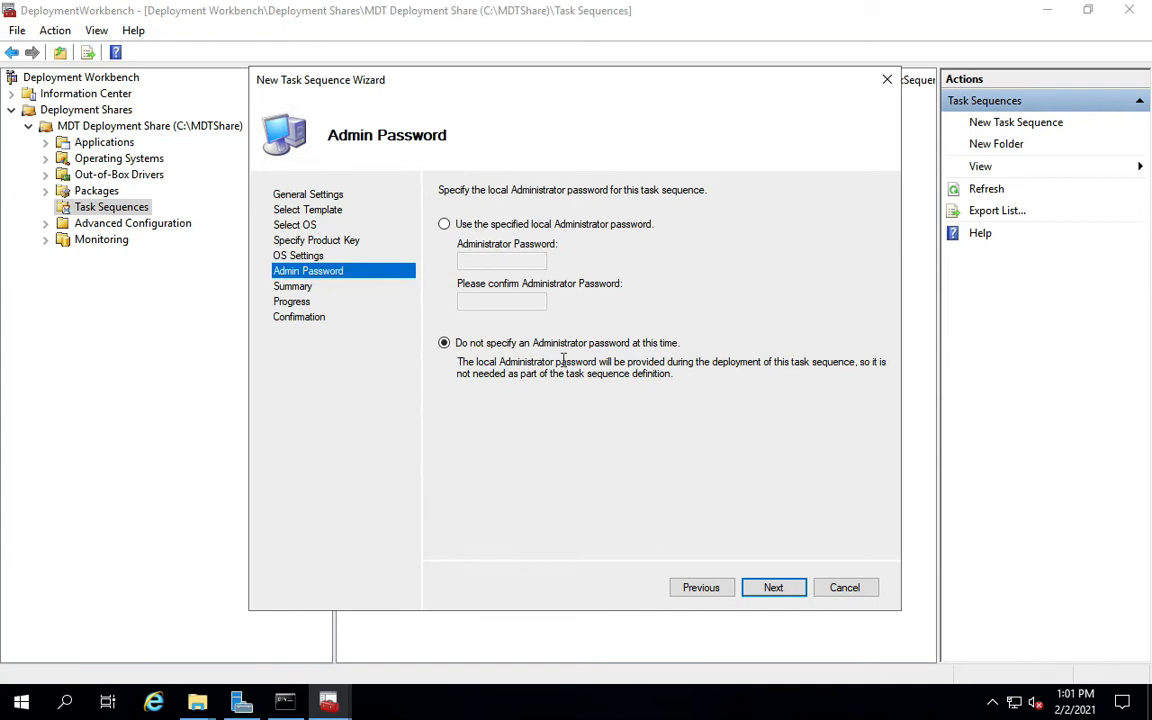
{"action": "left_click", "coordinate": [774, 589]}
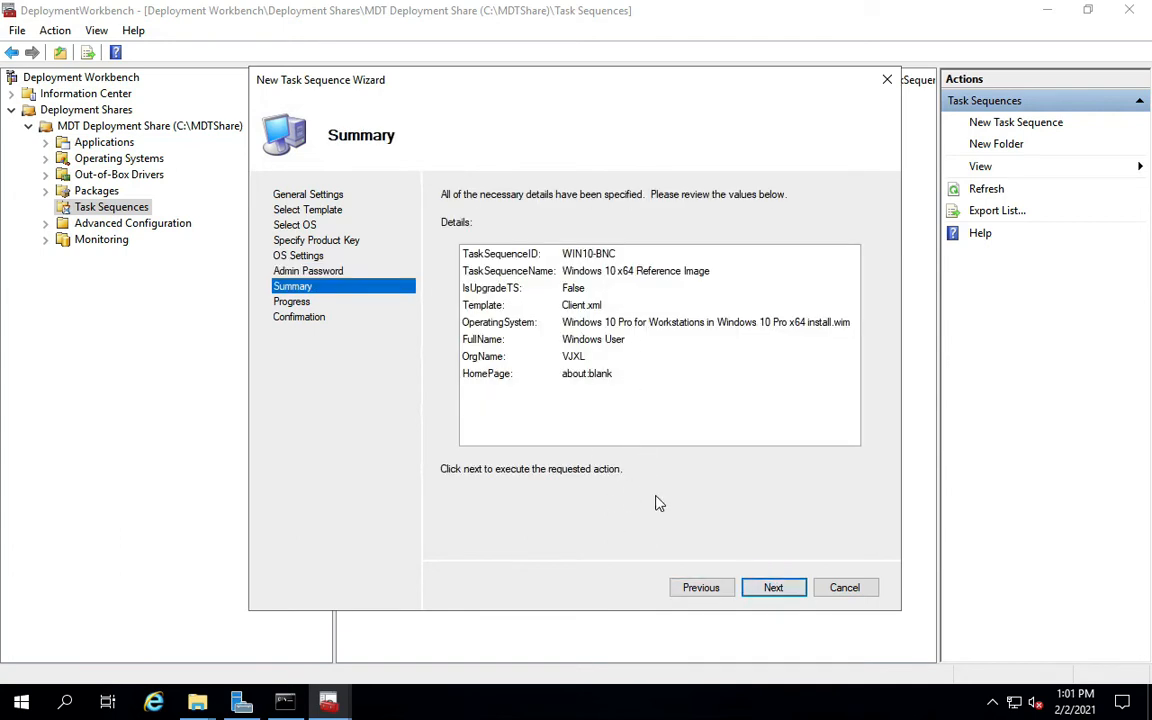
{"action": "left_click", "coordinate": [767, 590]}
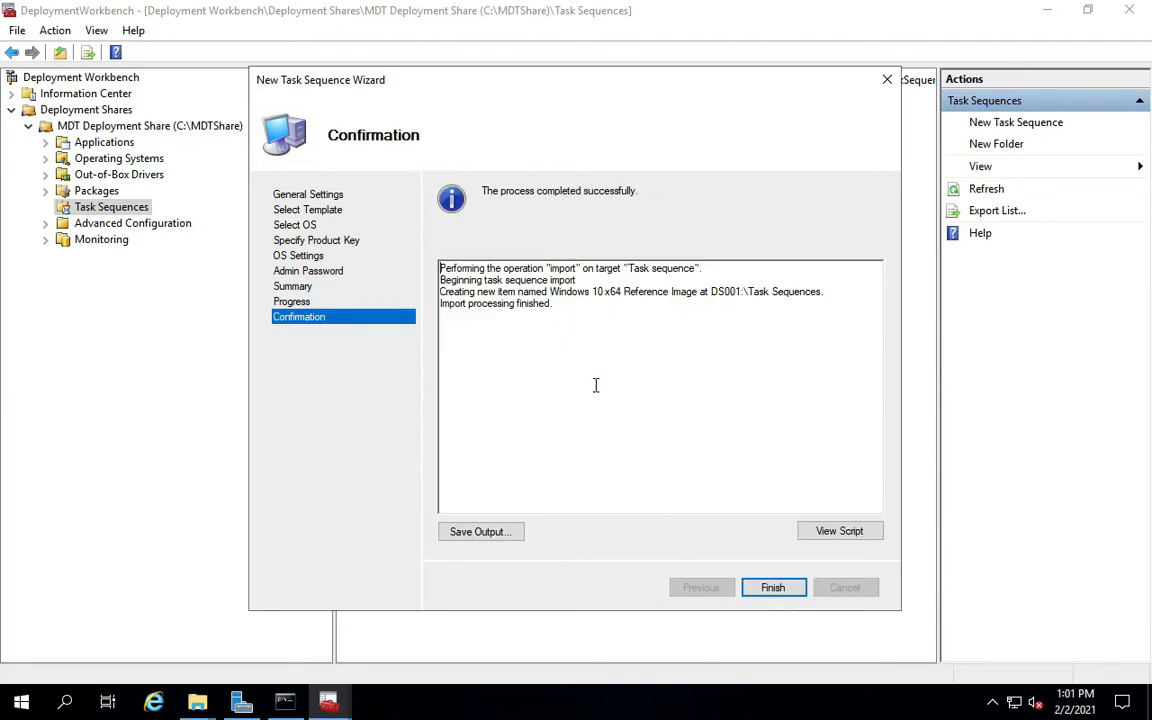
{"action": "left_click", "coordinate": [775, 589]}
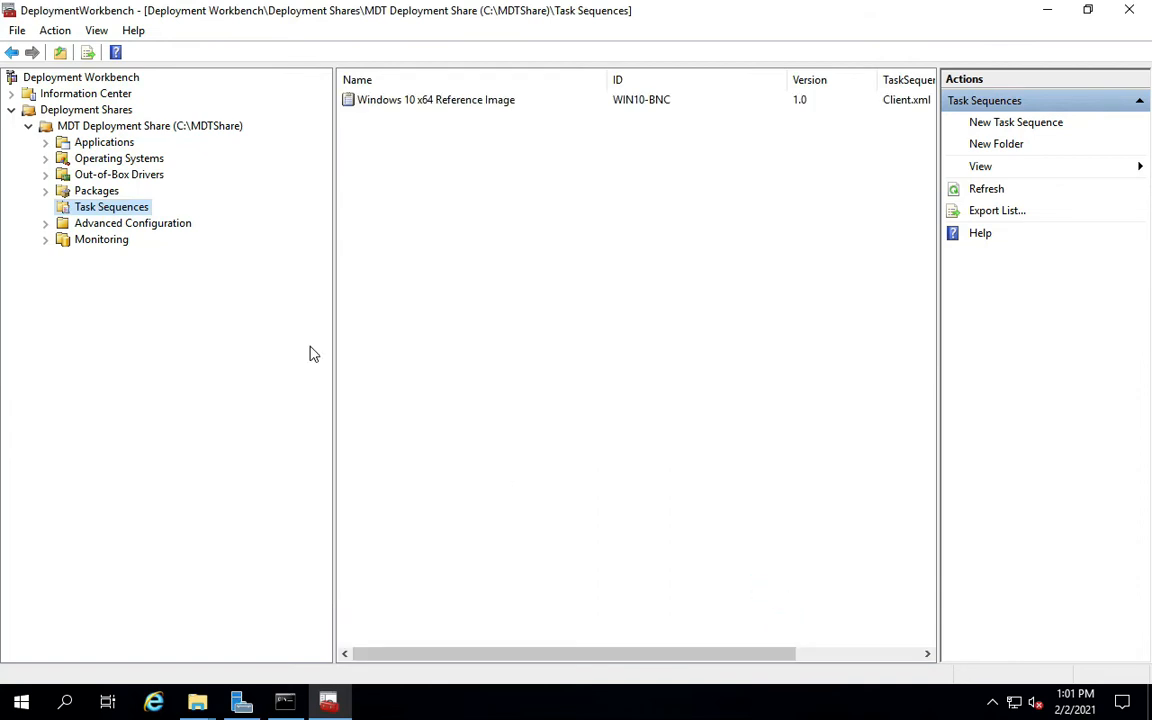
Open the Task Sequence tab in the Windows 10 x64 Reference Image Properties.
{"action": "right_click", "coordinate": [417, 108]}
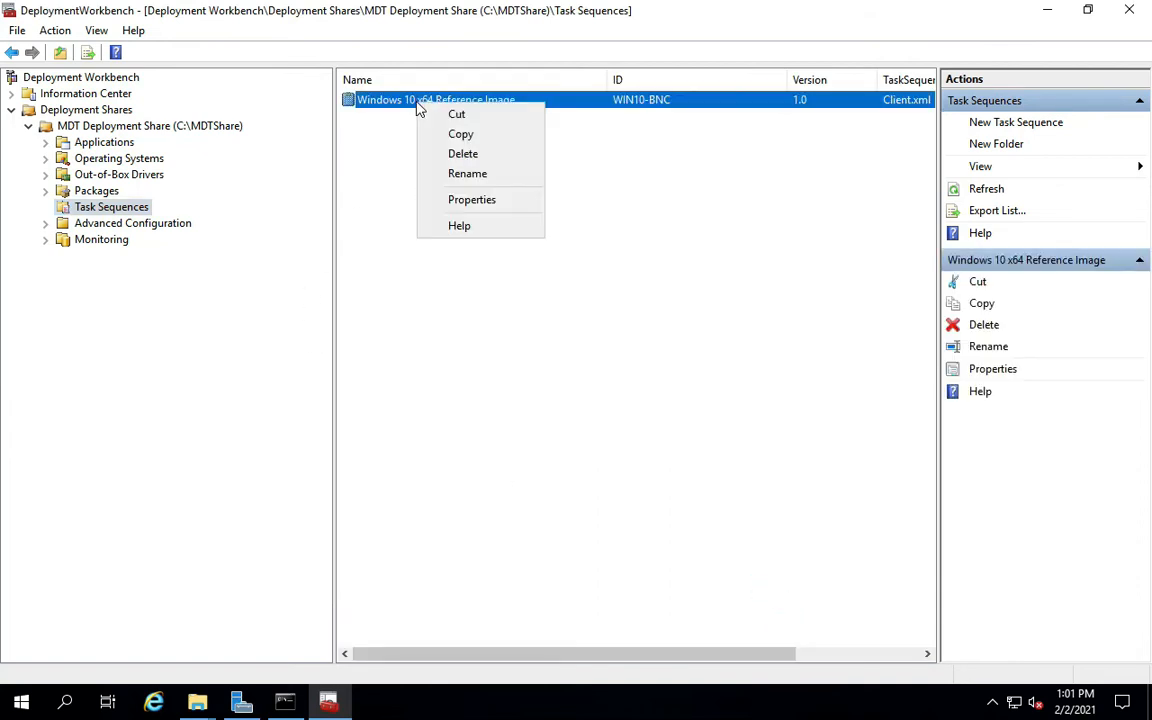
{"action": "left_click", "coordinate": [444, 200]}
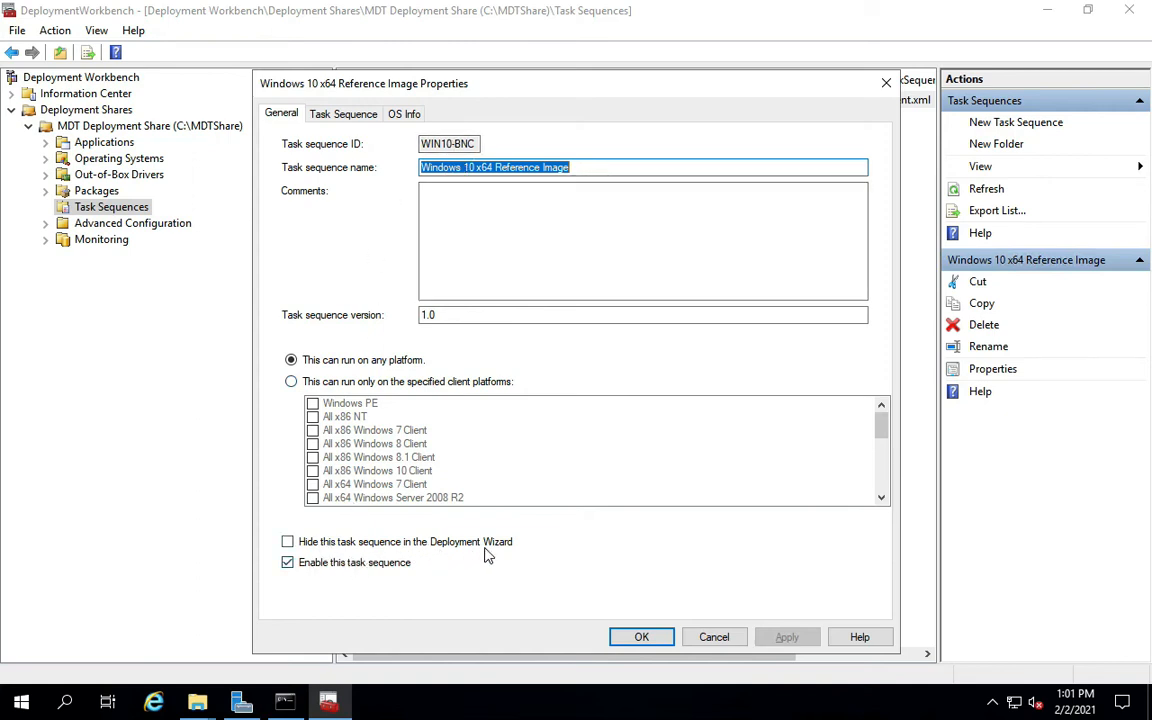
{"action": "left_click", "coordinate": [340, 114]}
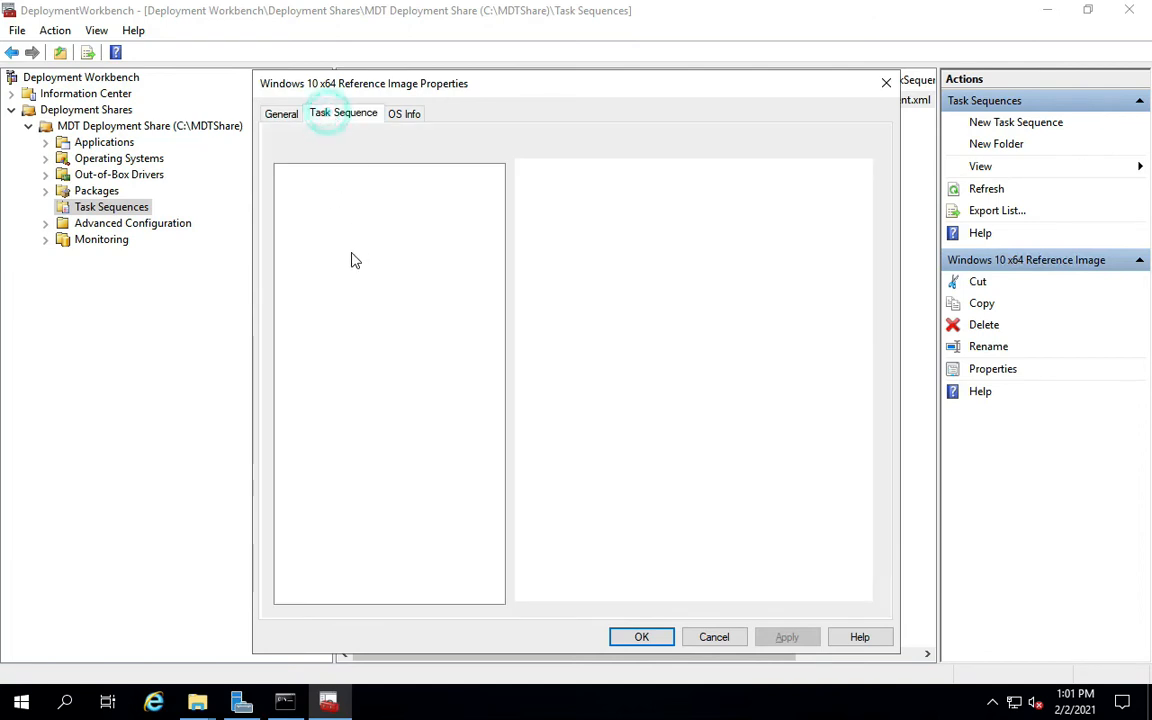
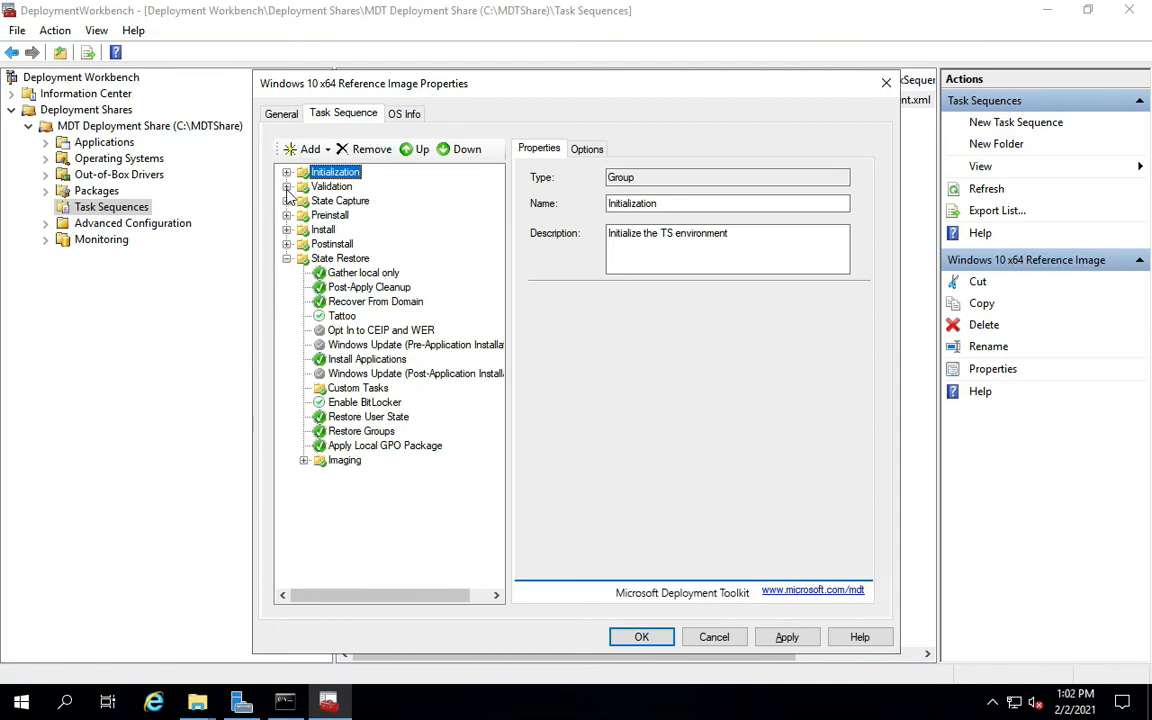
Expand Initialization, Validation and State Capture, reviewing the Generate Application Migration File step and its options.
{"action": "left_click", "coordinate": [286, 173]}
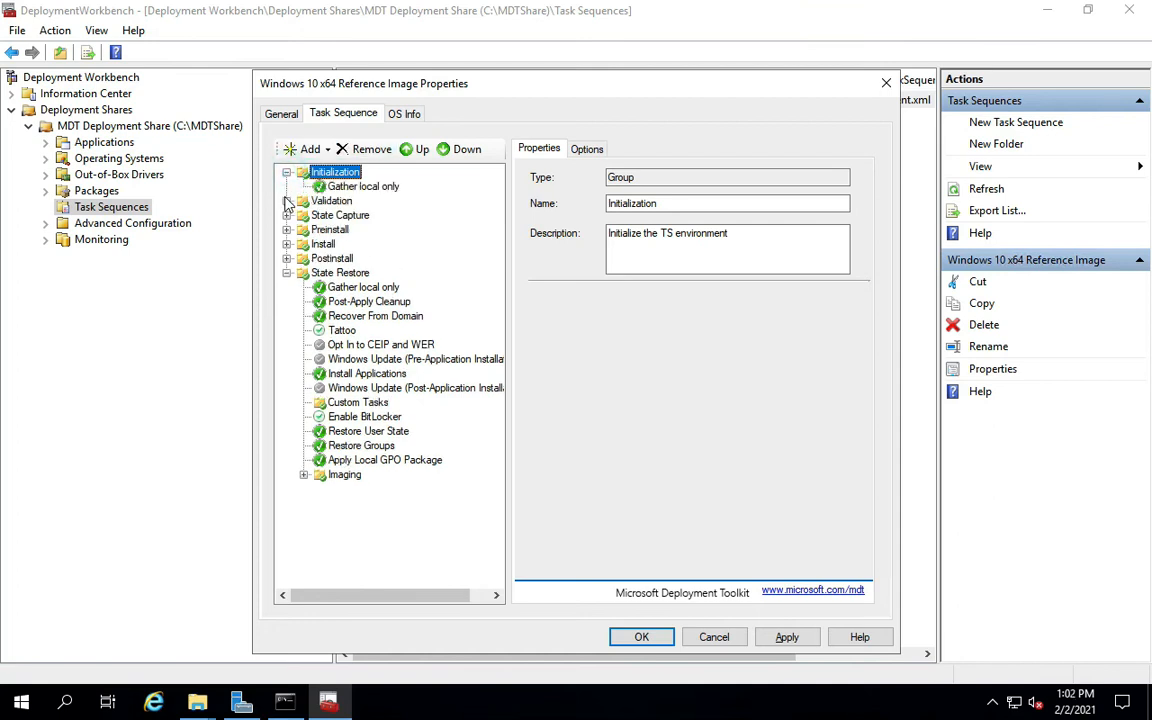
{"action": "left_click", "coordinate": [286, 201]}
{"action": "left_click", "coordinate": [286, 258]}
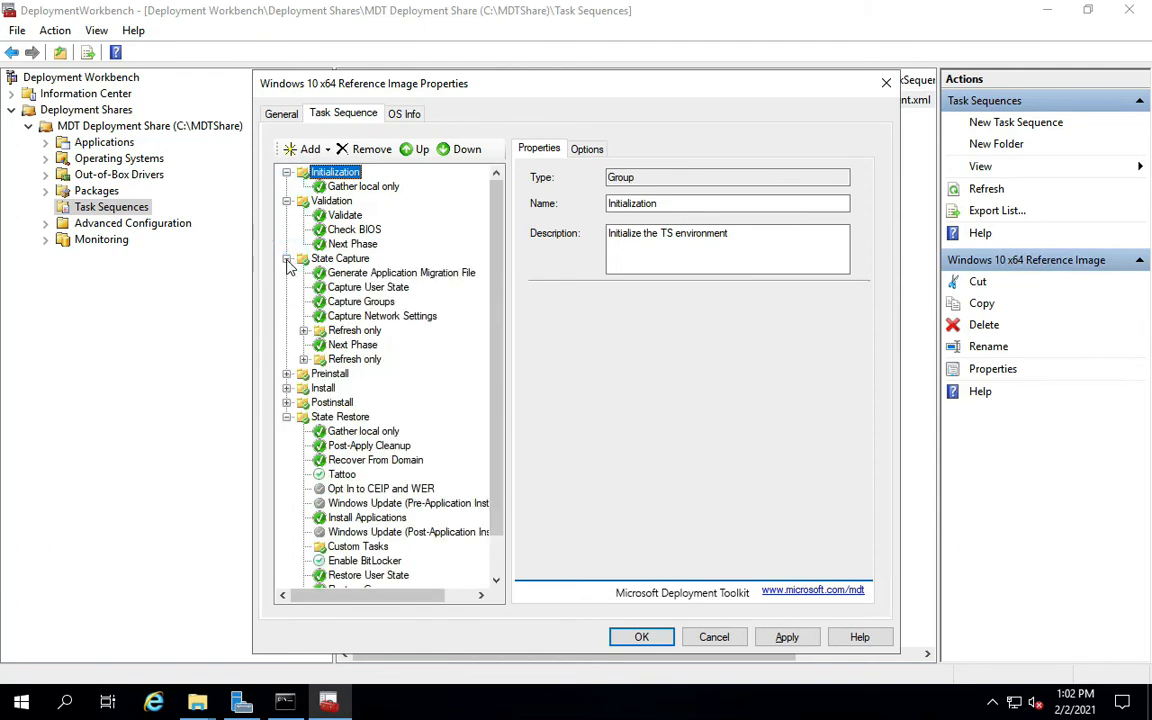
{"action": "left_click", "coordinate": [303, 330]}
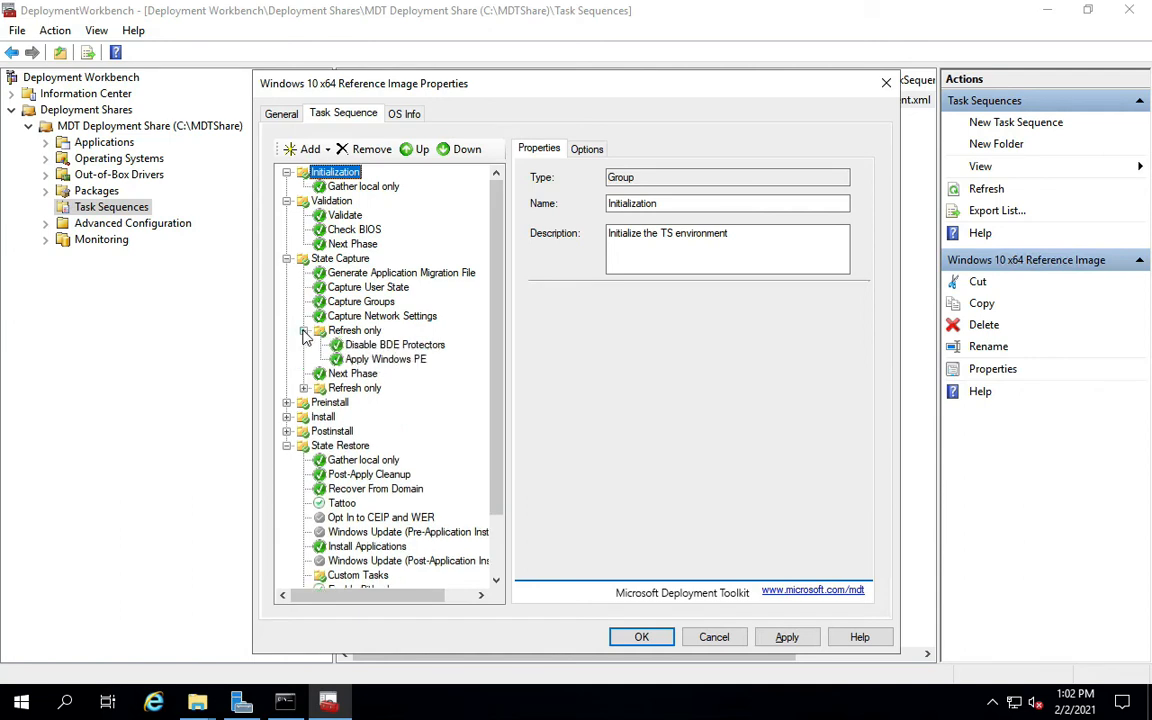
{"action": "left_click", "coordinate": [303, 330]}
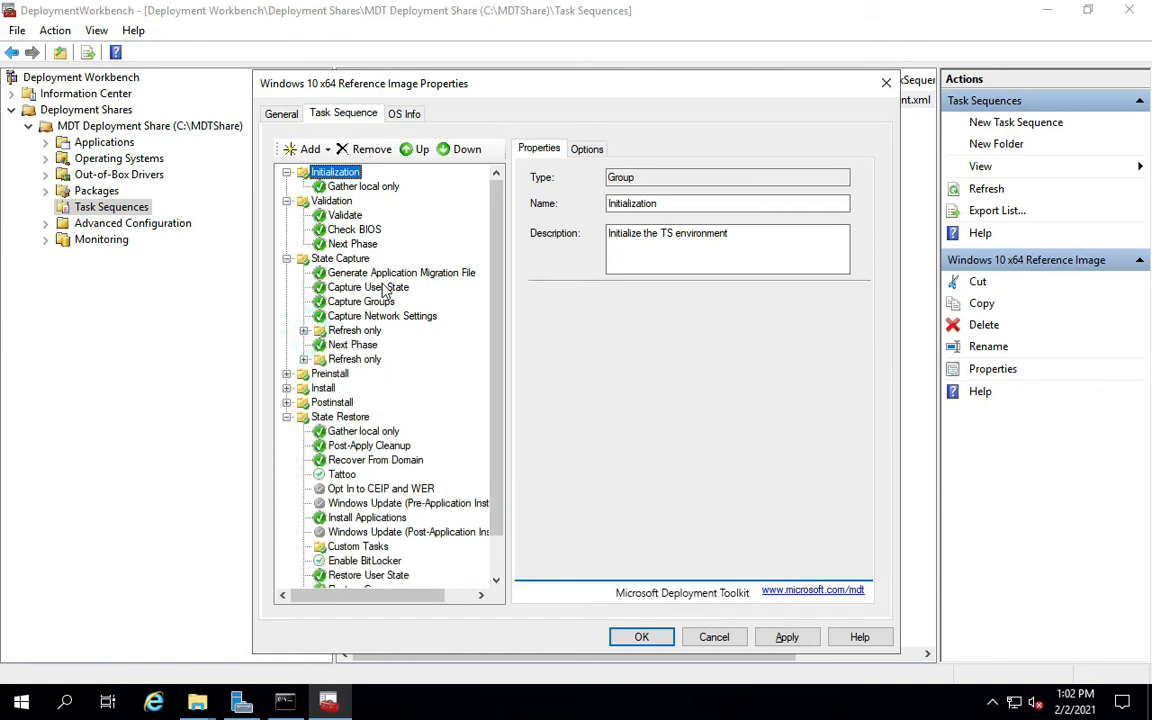
{"action": "scroll", "coordinate": [420, 360], "scroll_direction": "down", "scroll_amount": 1}
{"action": "scroll", "coordinate": [335, 250], "scroll_direction": "up", "scroll_amount": 1}
{"action": "left_click", "coordinate": [357, 274]}
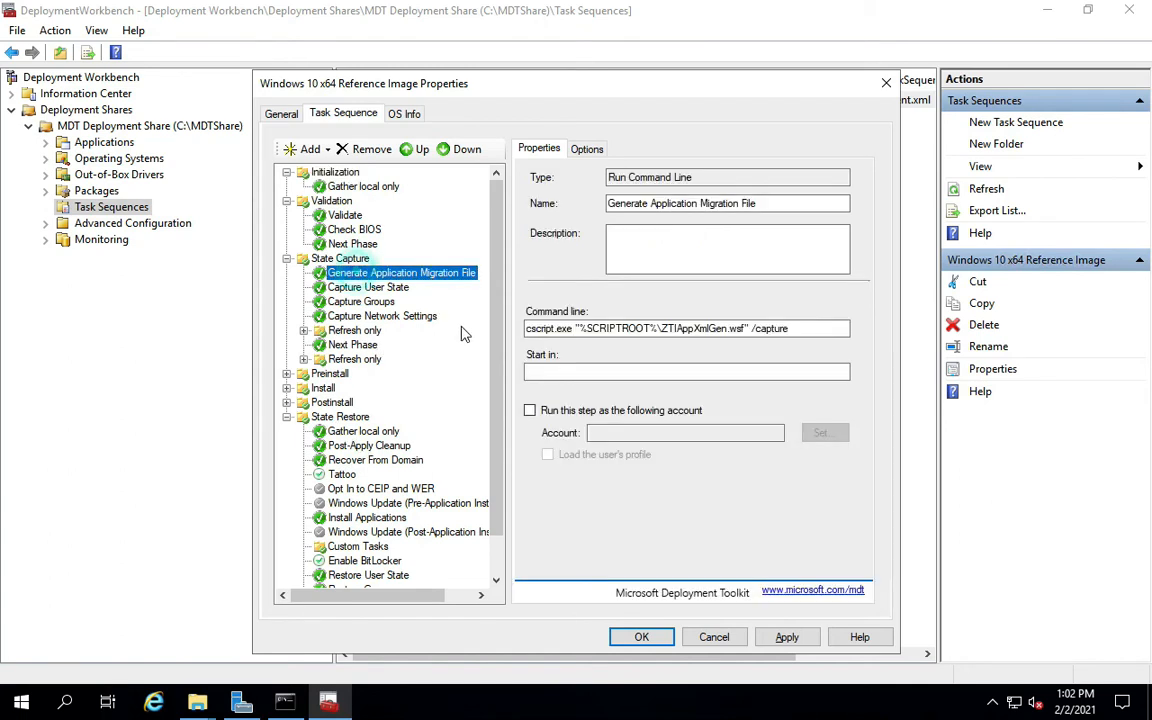
{"action": "left_click", "coordinate": [588, 149]}
{"action": "left_click", "coordinate": [345, 262]}
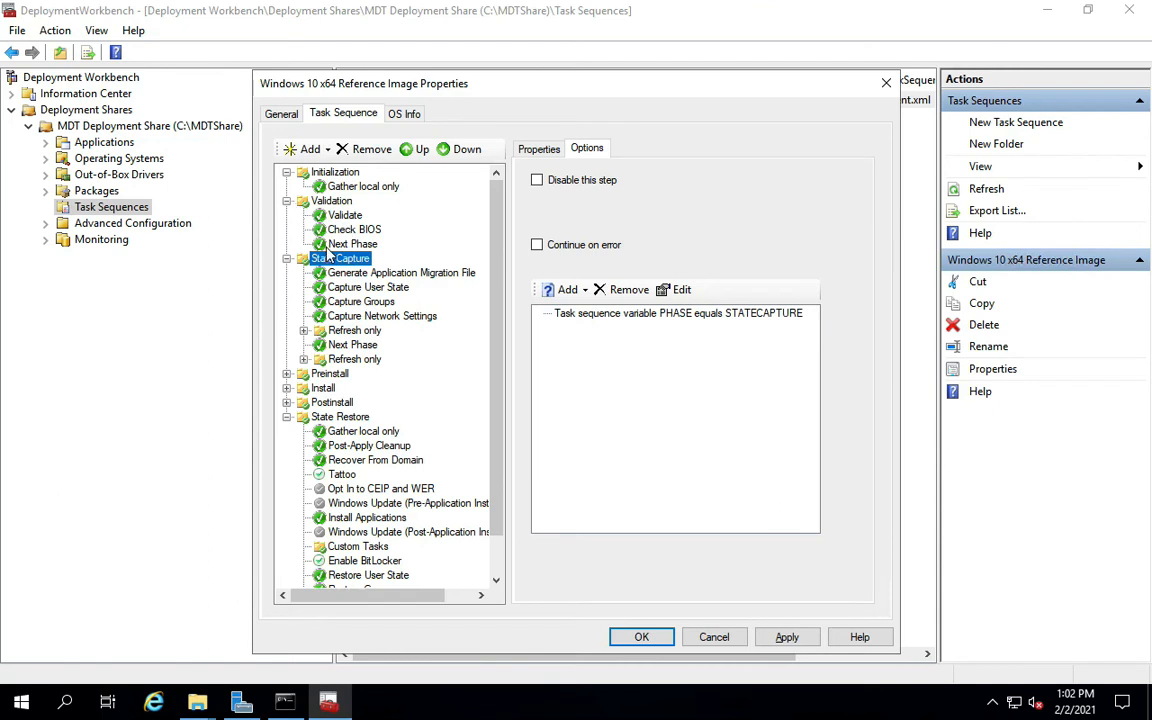
{"action": "left_click", "coordinate": [287, 260]}
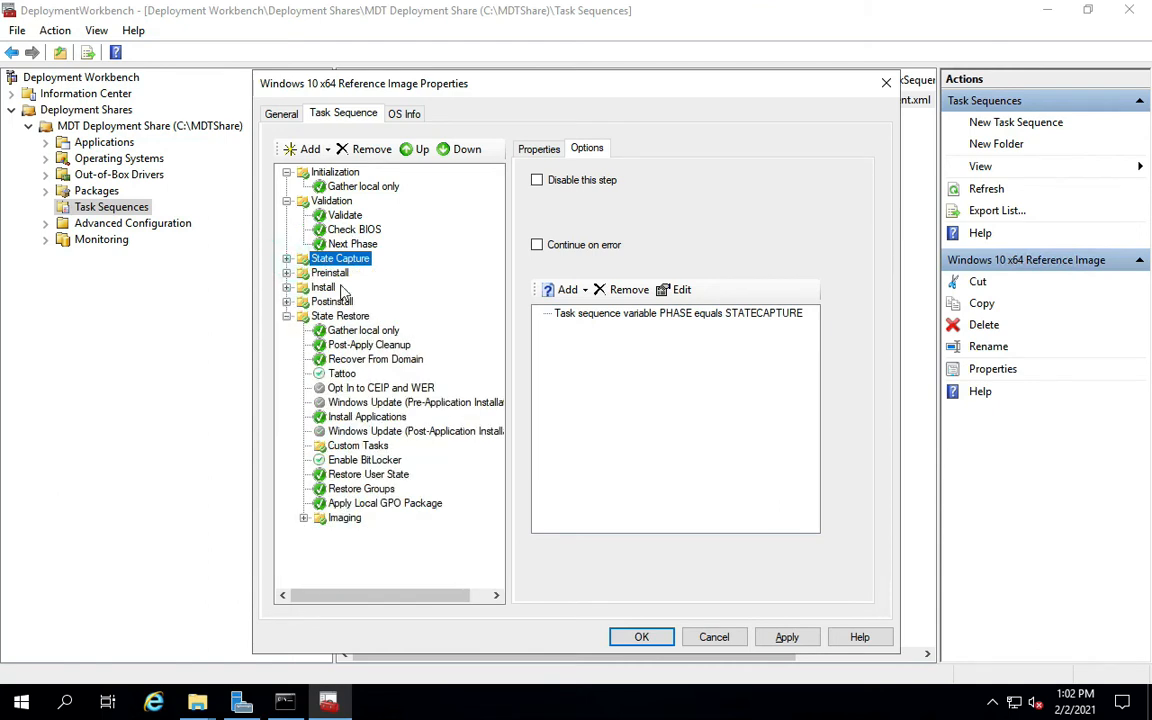
Expand Preinstall and select the Install Applications step under State Restore.
{"action": "left_click", "coordinate": [287, 273]}
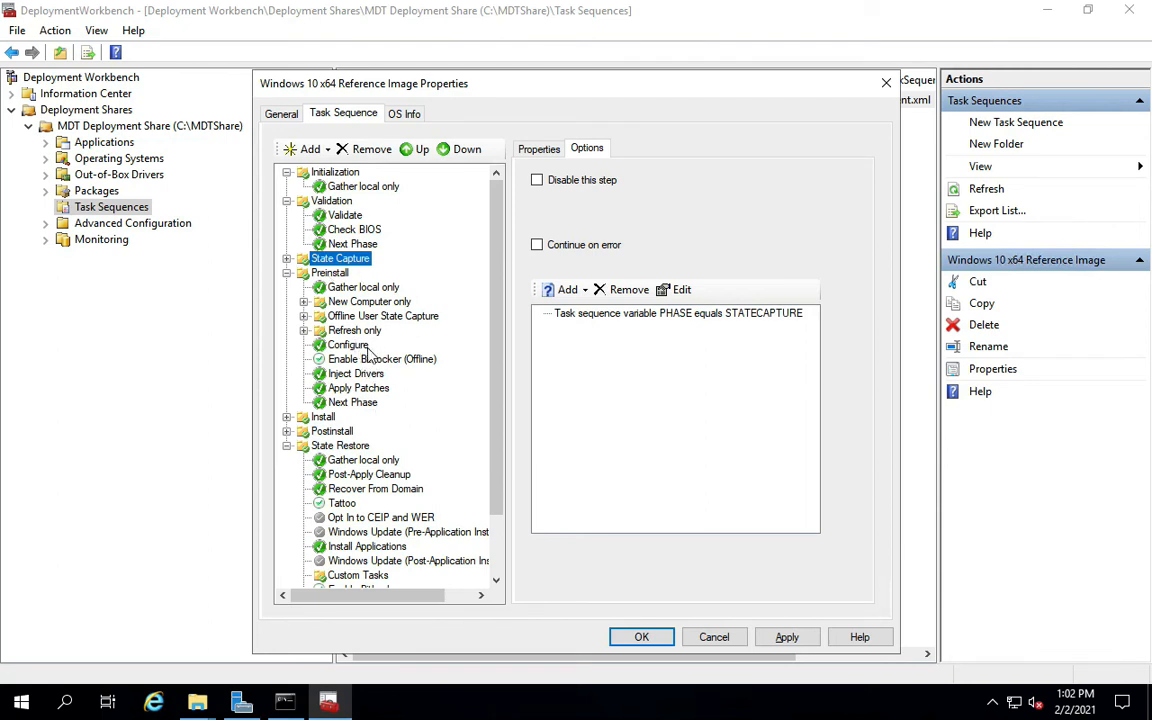
{"action": "scroll", "coordinate": [367, 350], "scroll_direction": "down", "scroll_amount": 2}
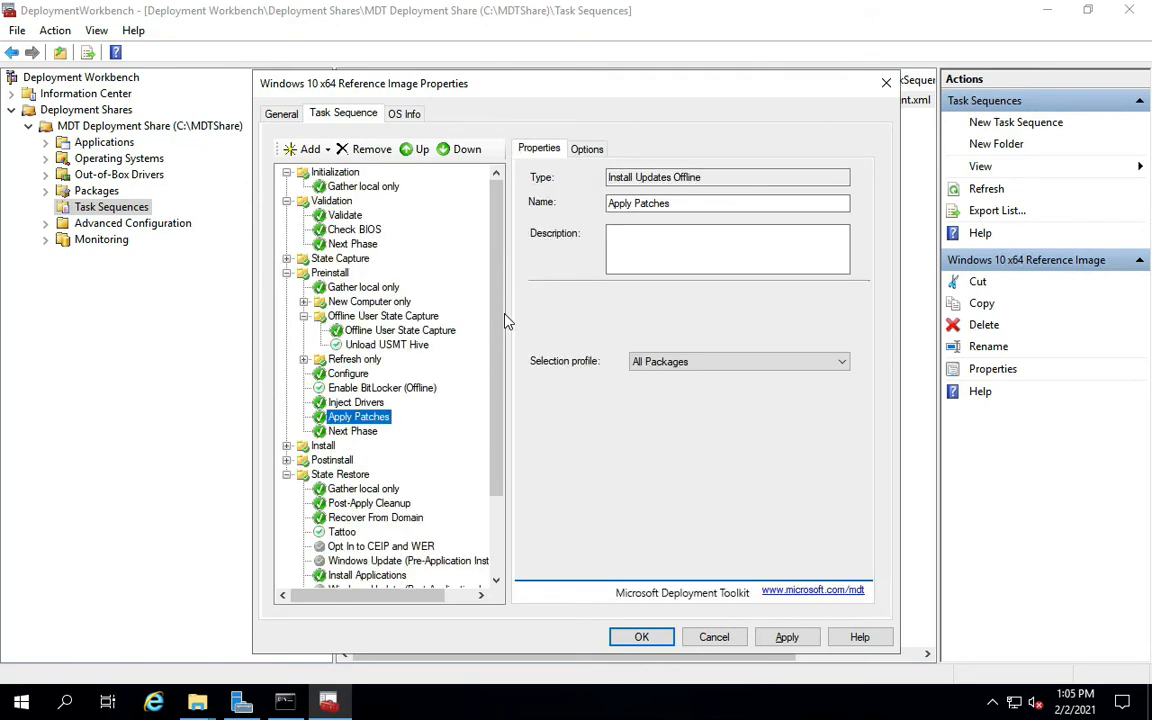
{"action": "left_click_drag", "start_coordinate": [497, 316], "coordinate": [491, 388]}
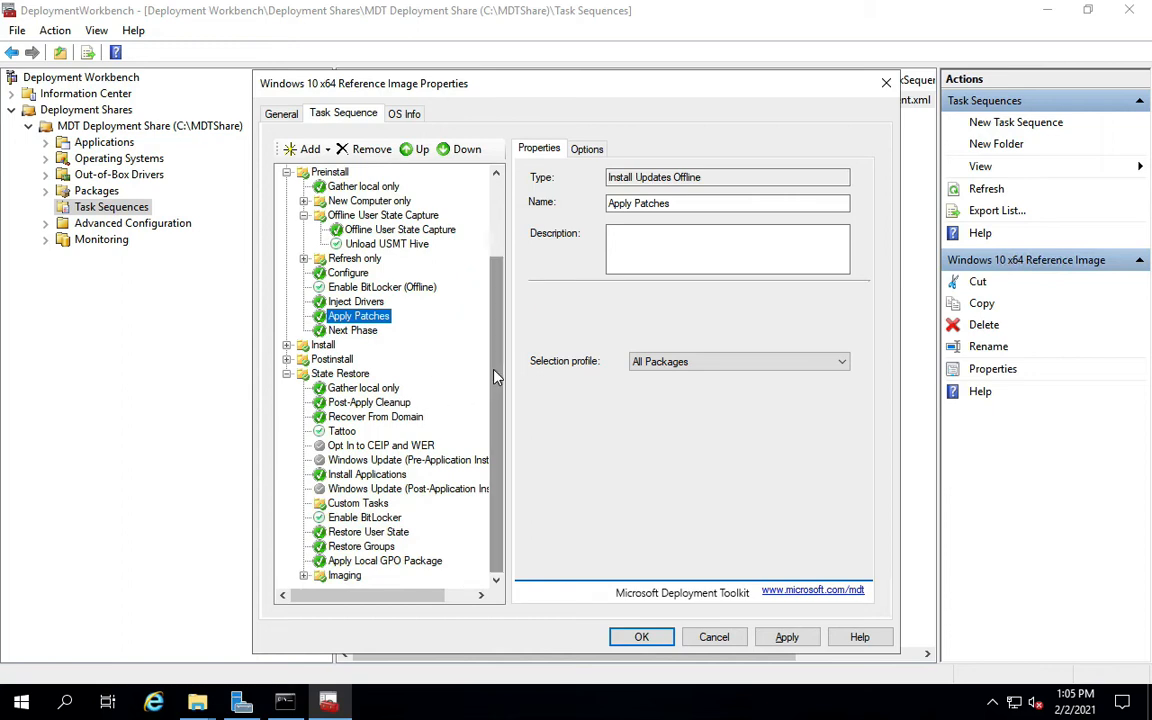
{"action": "left_click", "coordinate": [370, 475]}
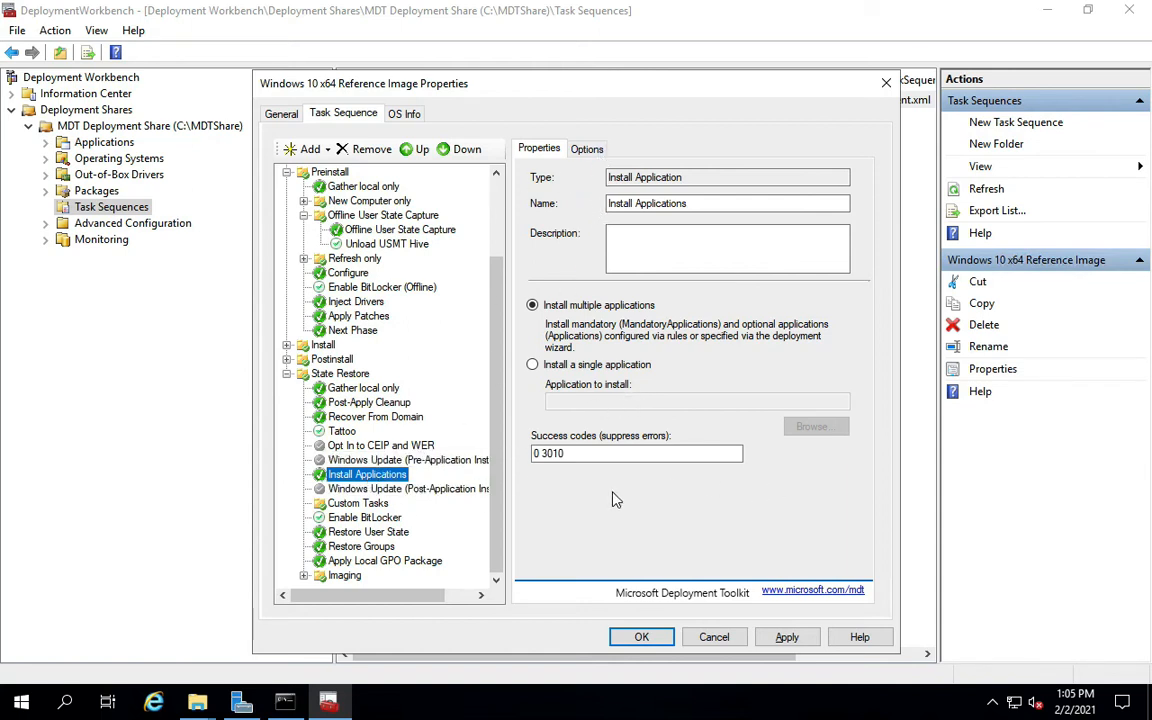
Add a new General > Install Application step and rename it Install LAPS.
{"action": "left_click", "coordinate": [316, 149]}
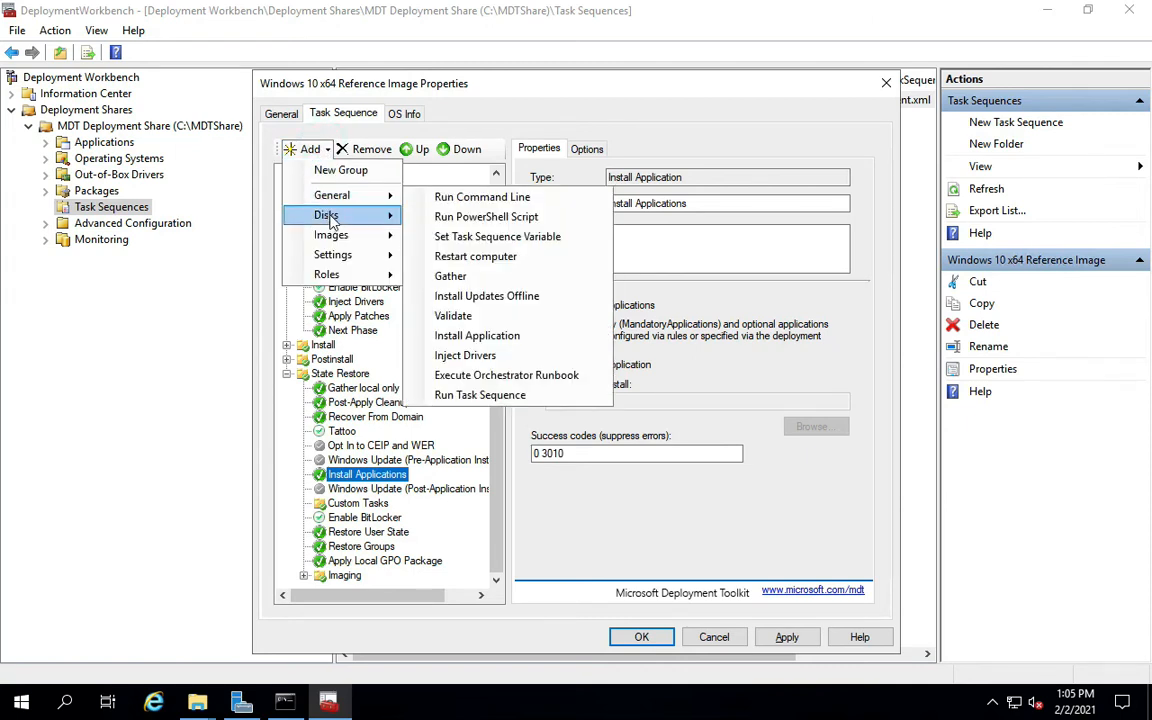
{"action": "mouse_move", "coordinate": [345, 214]}
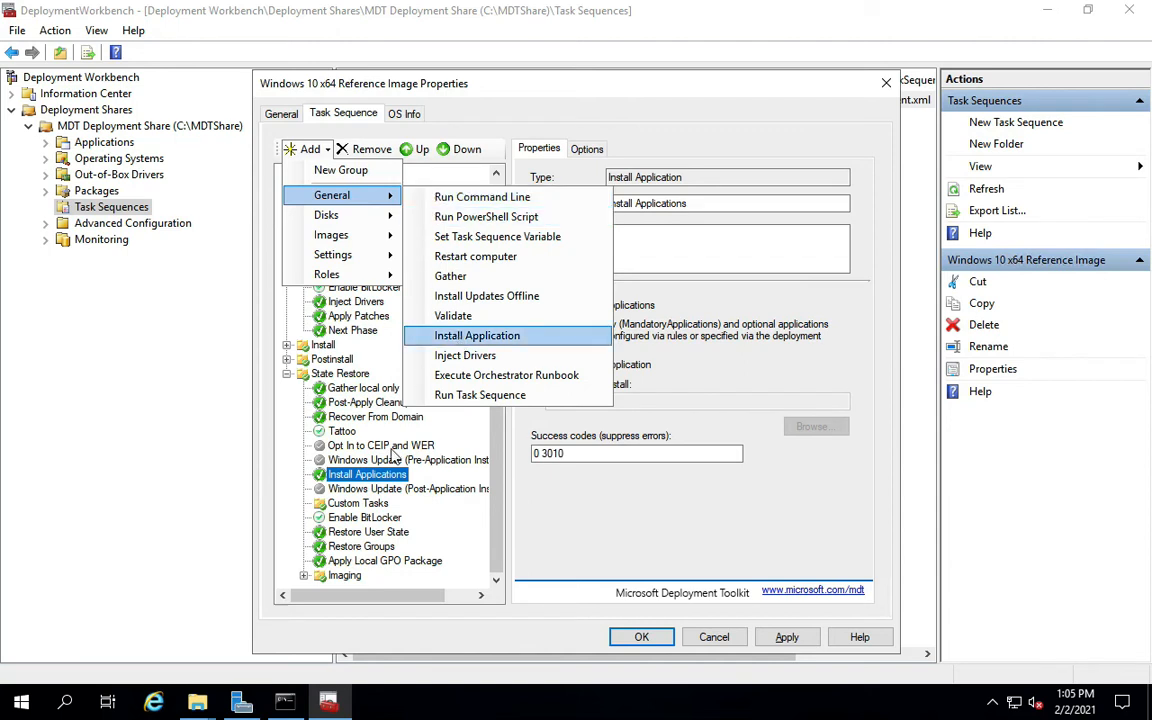
{"action": "left_click", "coordinate": [477, 335]}
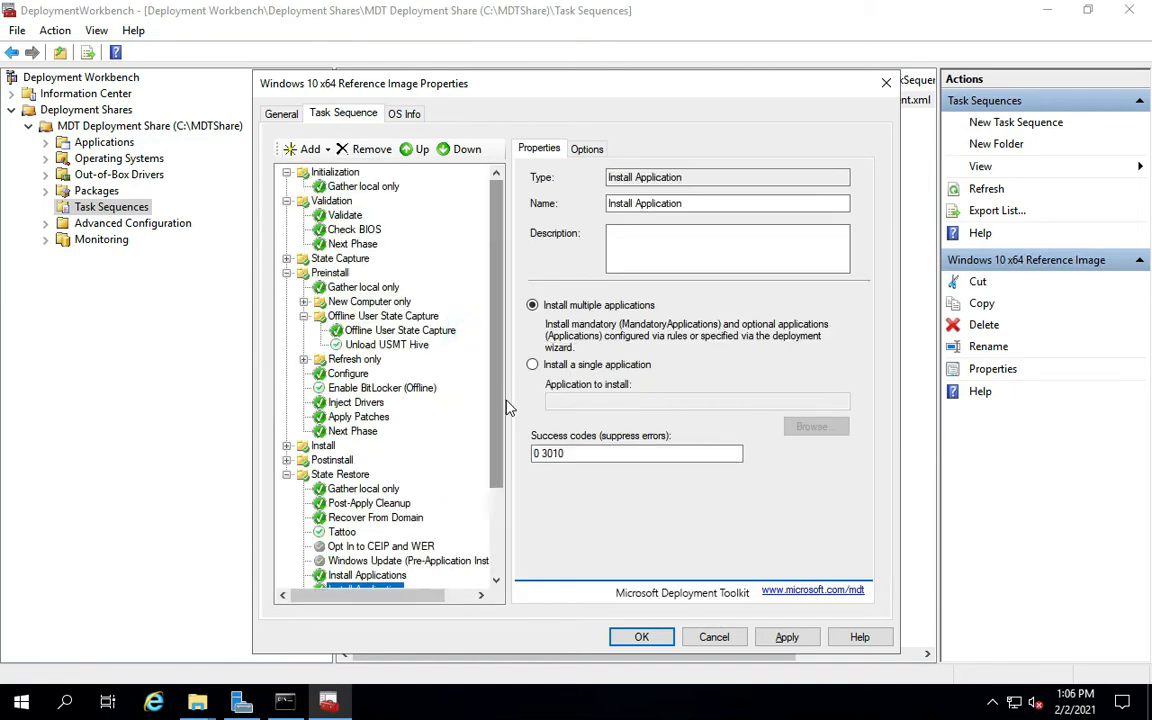
{"action": "scroll", "coordinate": [496, 404], "scroll_direction": "down", "scroll_amount": 3}
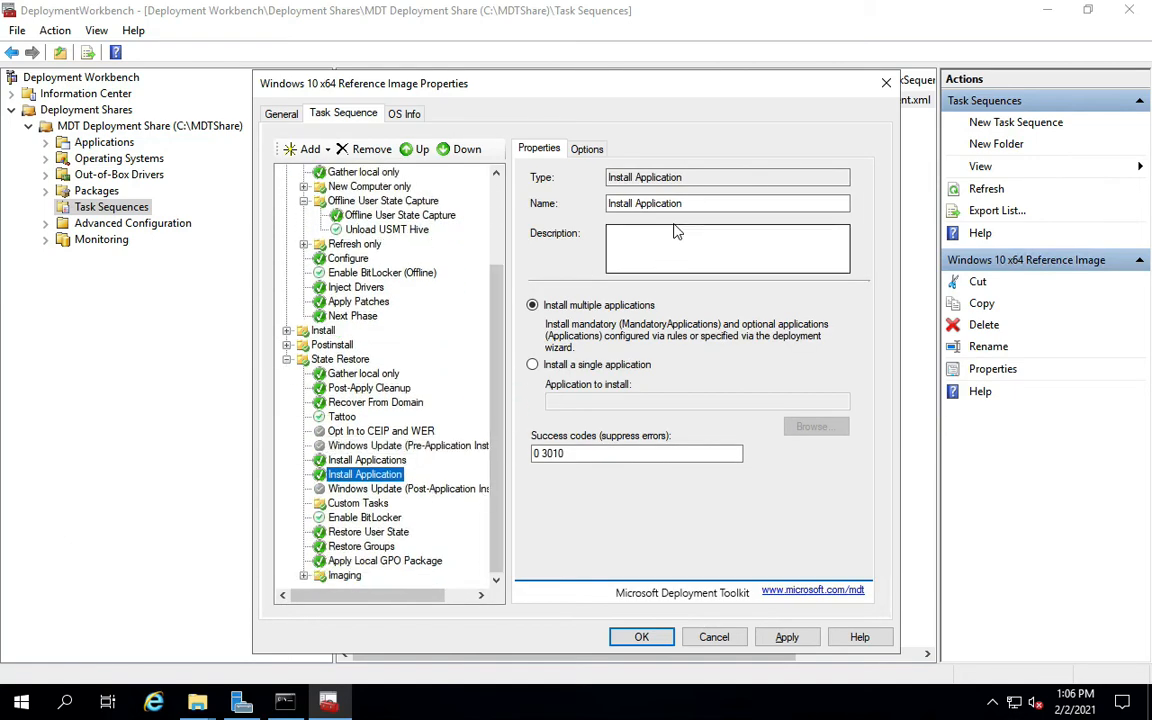
{"action": "left_click_drag", "start_coordinate": [689, 203], "coordinate": [632, 203]}
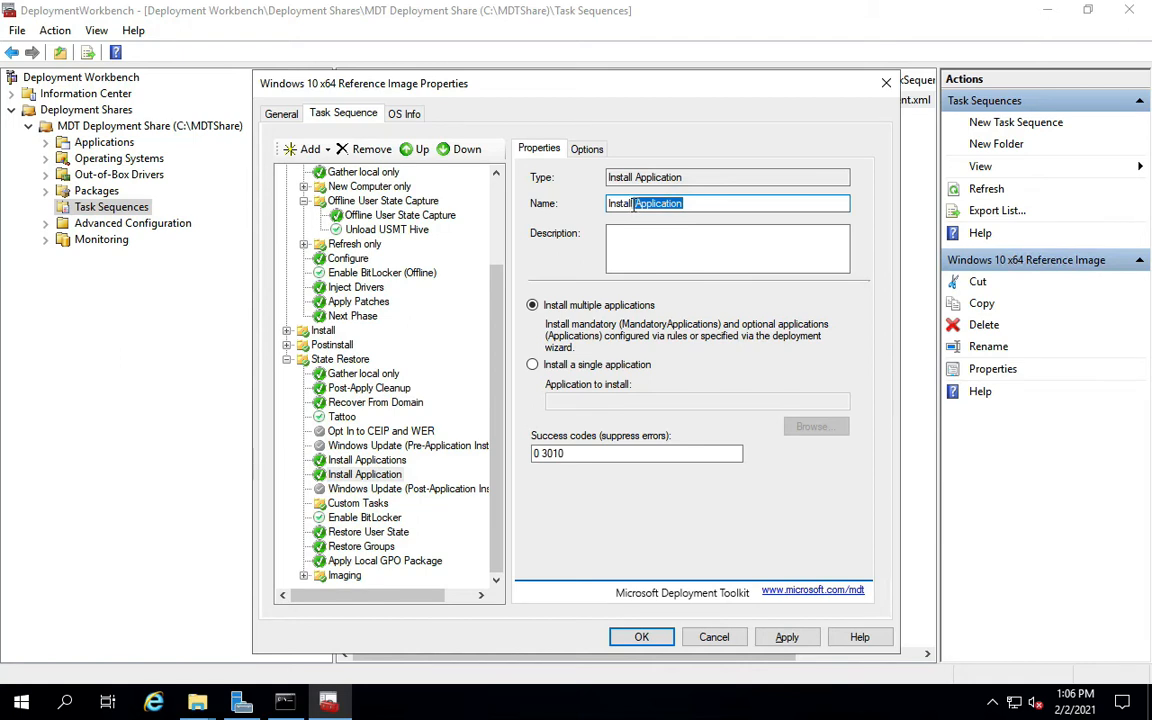
{"action": "type", "text": "LAPS"}
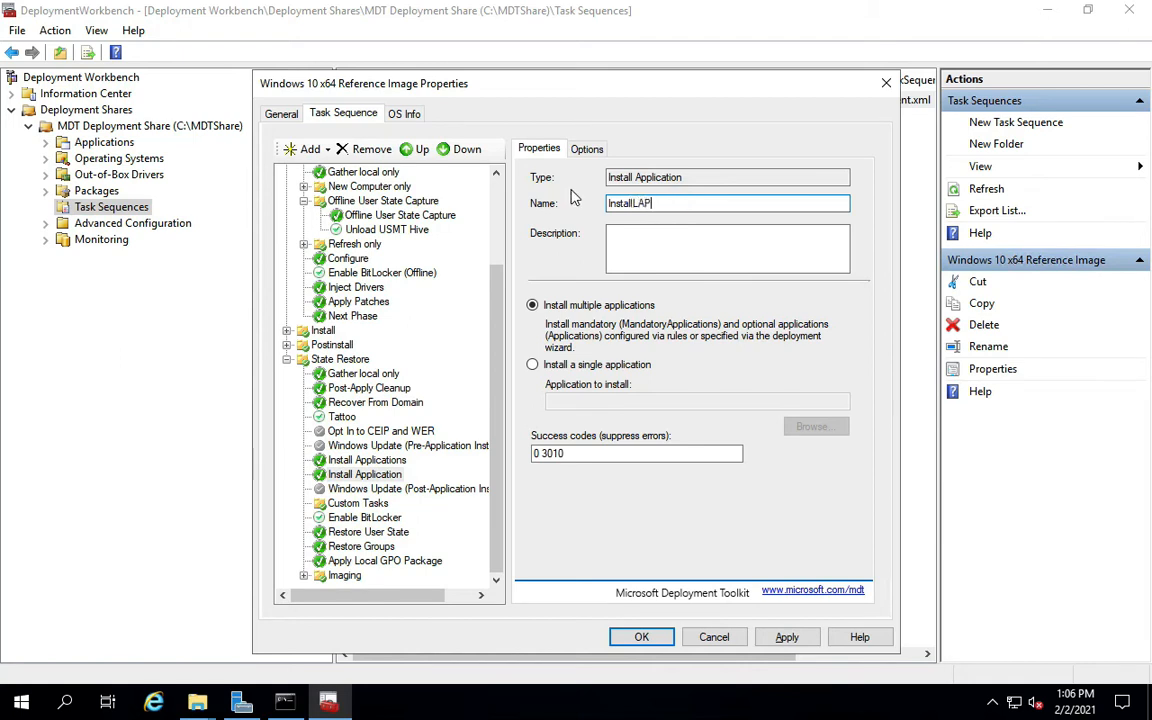
{"action": "left_click", "coordinate": [636, 203]}
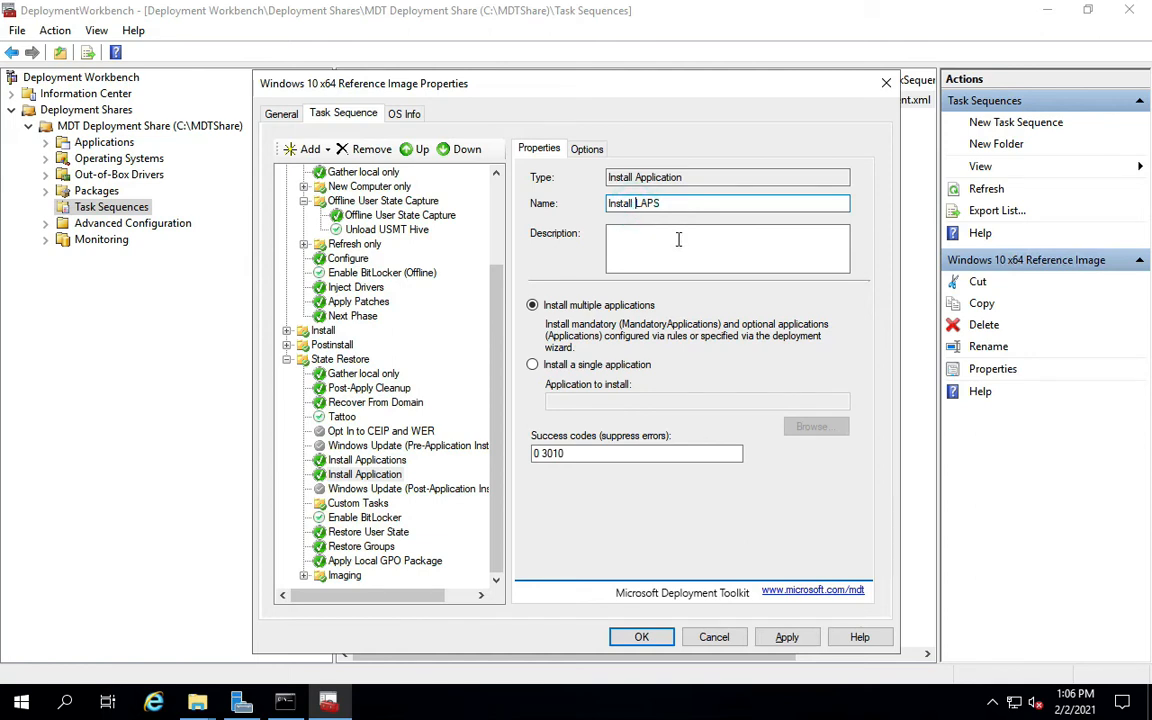
Set the step to install the single application Microsoft LAPS 1.0 from Core Apps.
{"action": "left_click", "coordinate": [575, 368]}
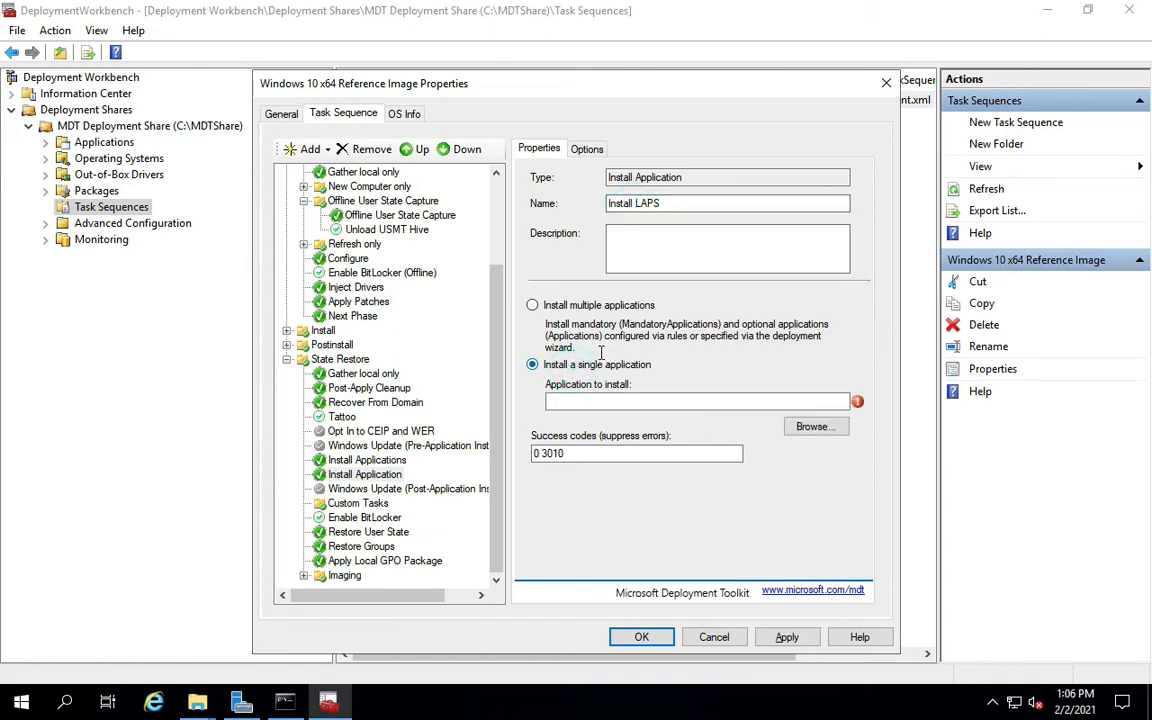
{"action": "left_click", "coordinate": [813, 433]}
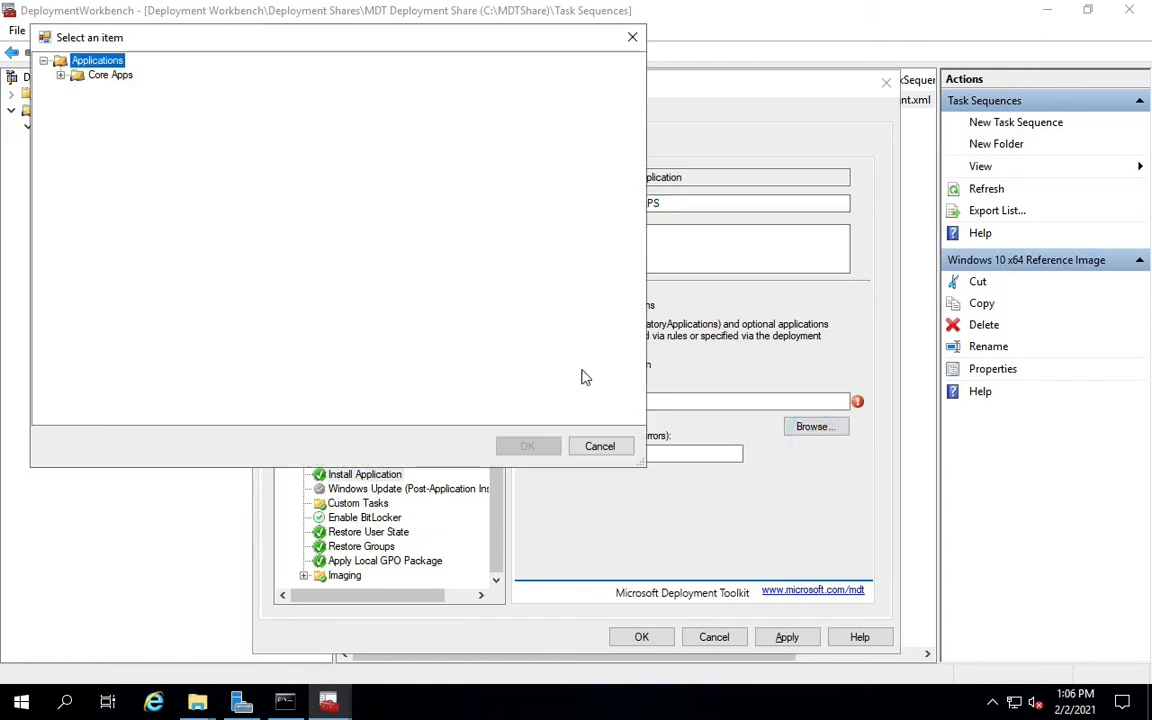
{"action": "left_click", "coordinate": [60, 76]}
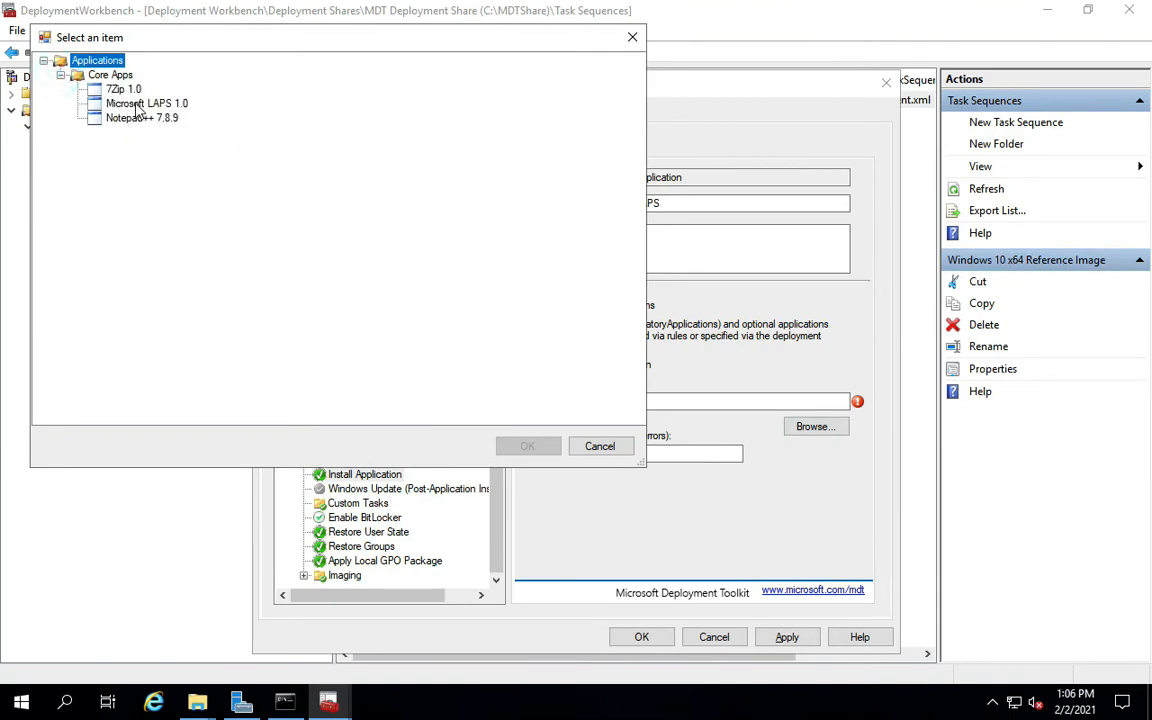
{"action": "left_click", "coordinate": [131, 103]}
{"action": "left_click", "coordinate": [527, 452]}
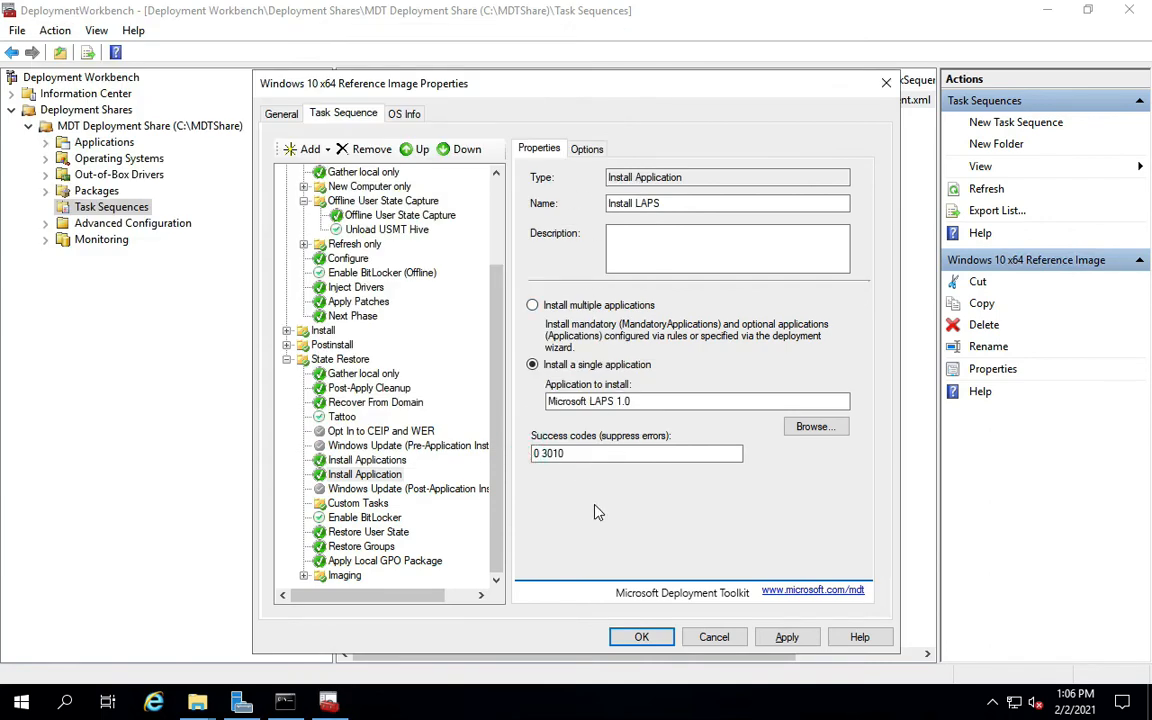
Rename the step Install 7zip and set it to install the single application 7Zip 1.0.
{"action": "left_click", "coordinate": [365, 461]}
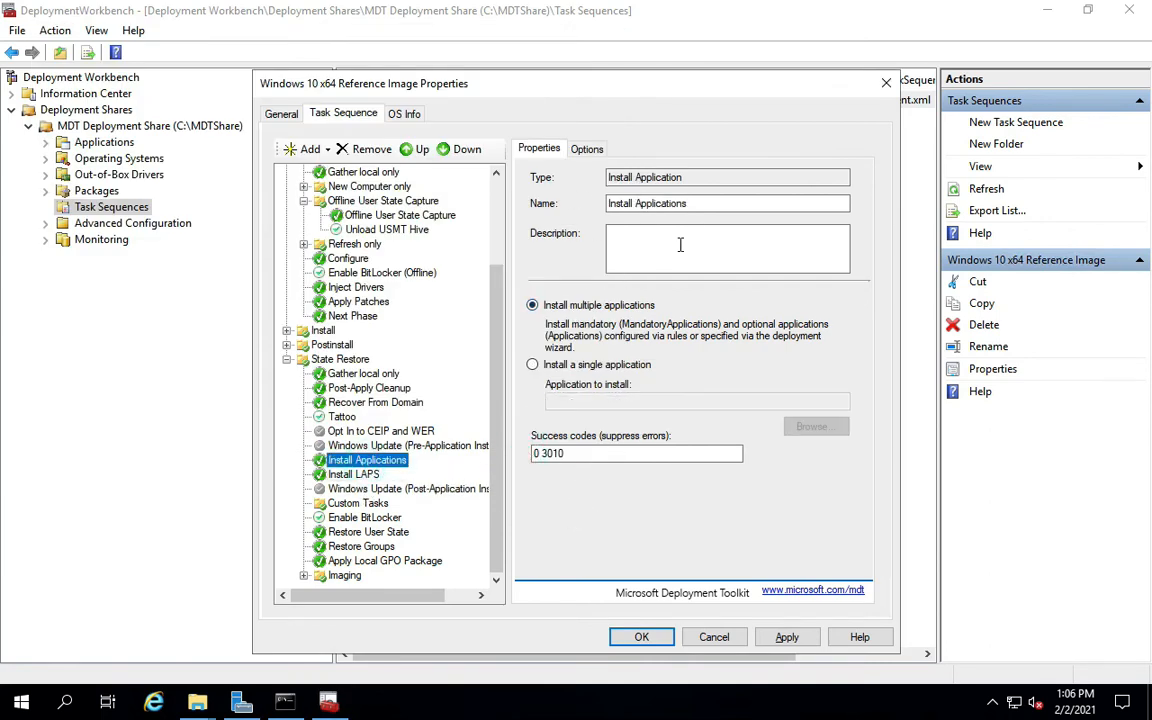
{"action": "left_click_drag", "start_coordinate": [687, 203], "coordinate": [637, 200]}
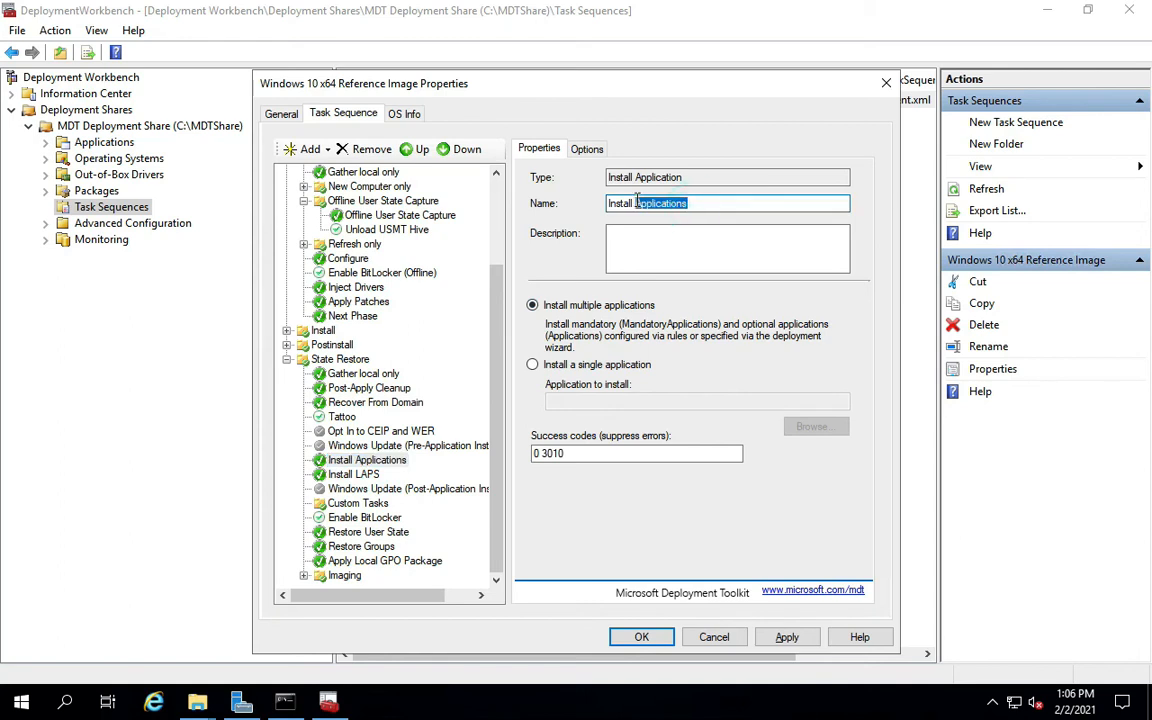
{"action": "type", "text": "7zip"}
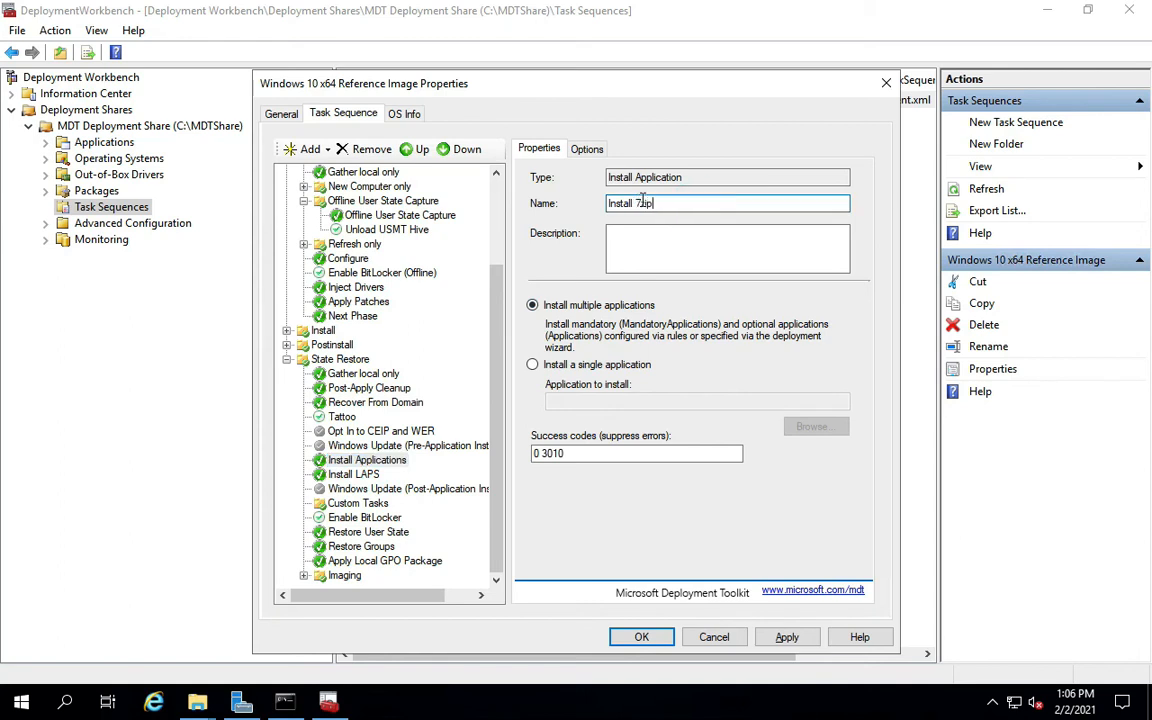
{"action": "left_click", "coordinate": [556, 364]}
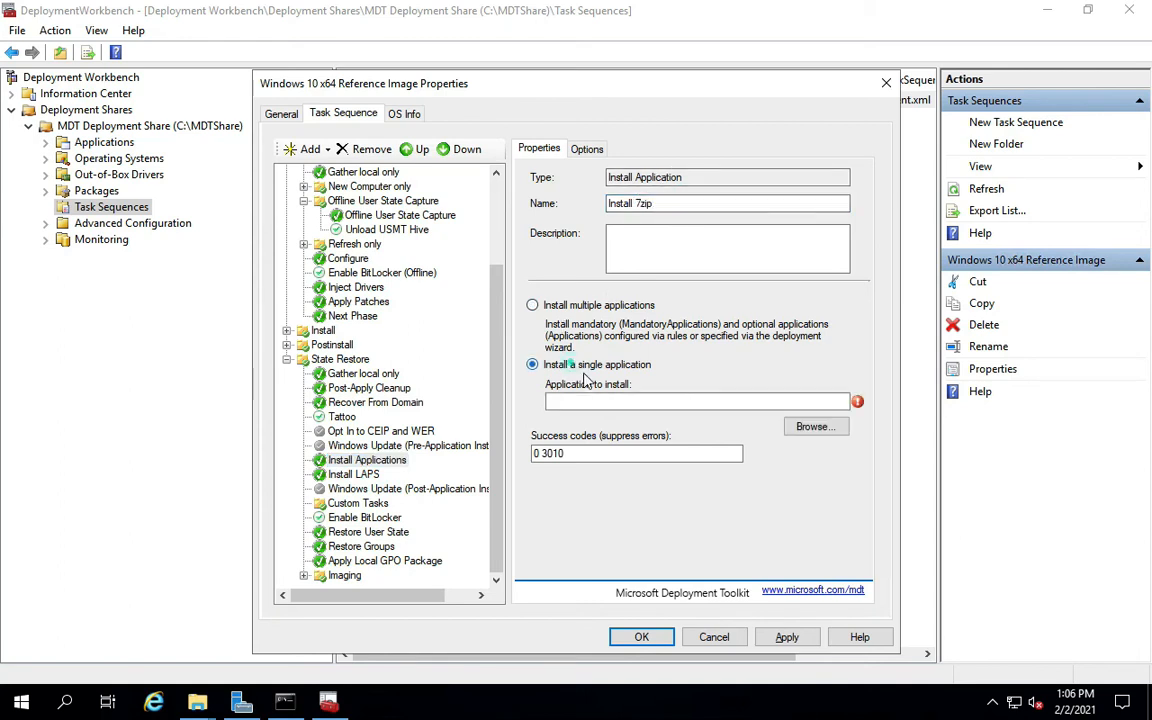
{"action": "left_click", "coordinate": [813, 427]}
{"action": "left_click", "coordinate": [85, 99]}
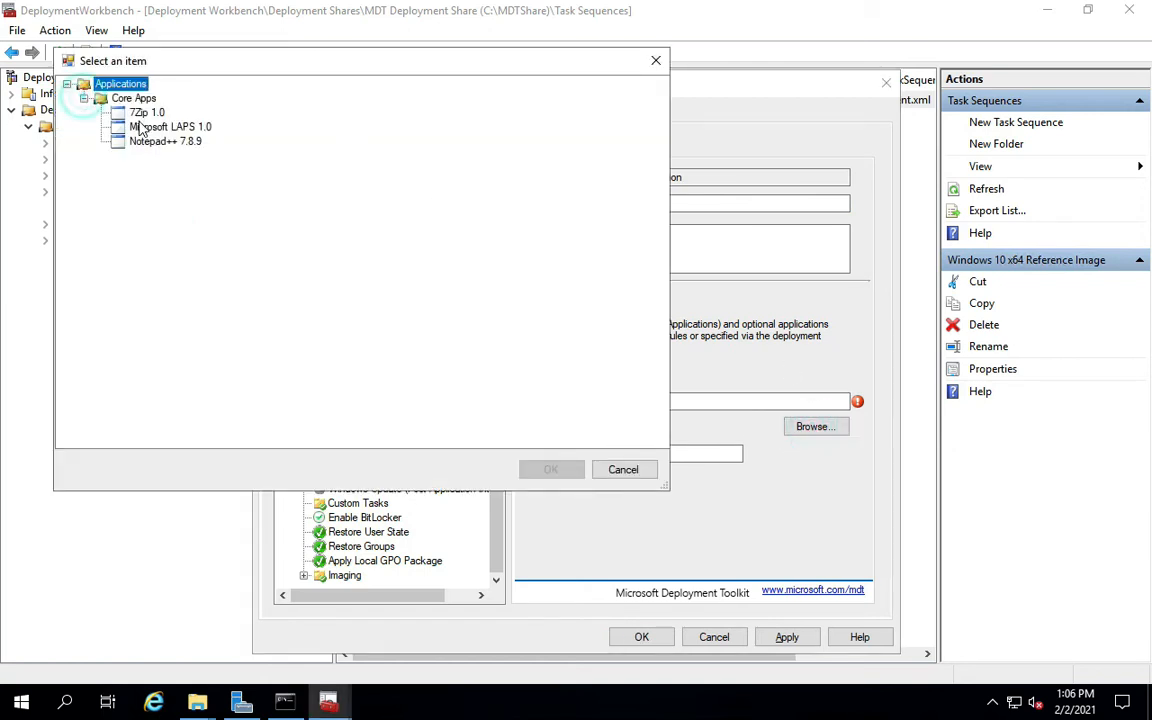
{"action": "left_click", "coordinate": [147, 112]}
{"action": "left_click", "coordinate": [548, 471]}
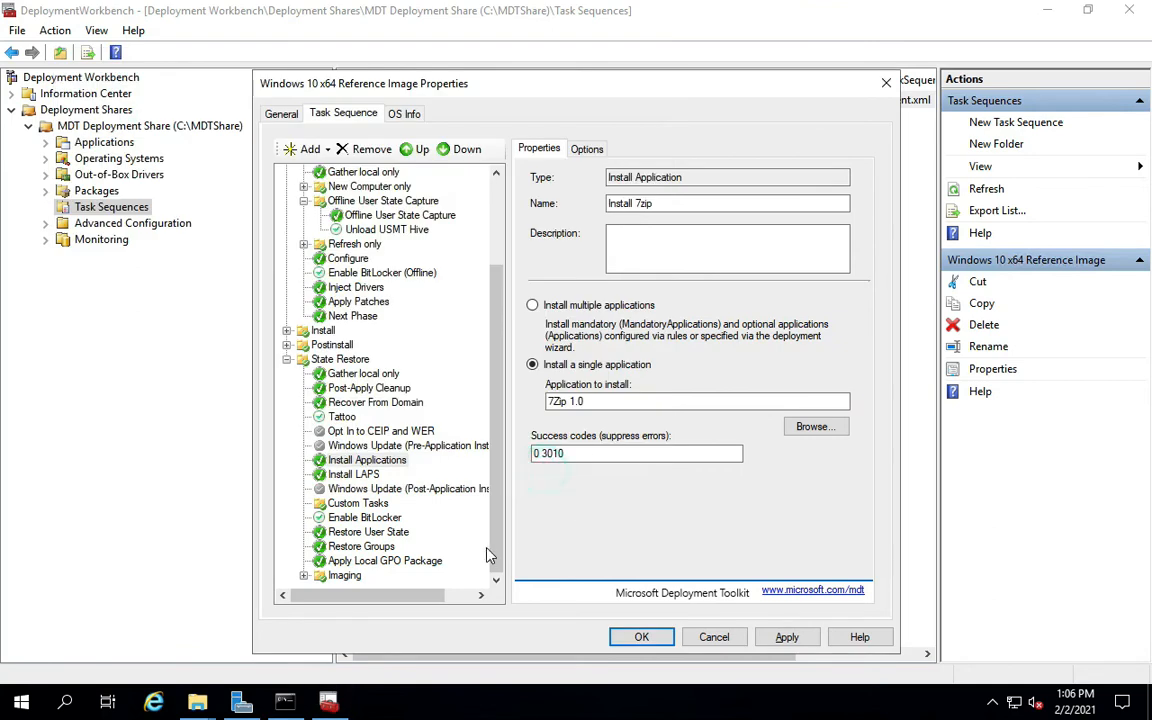
Add another Install Application step after Install Applications.
{"action": "left_click", "coordinate": [355, 462]}
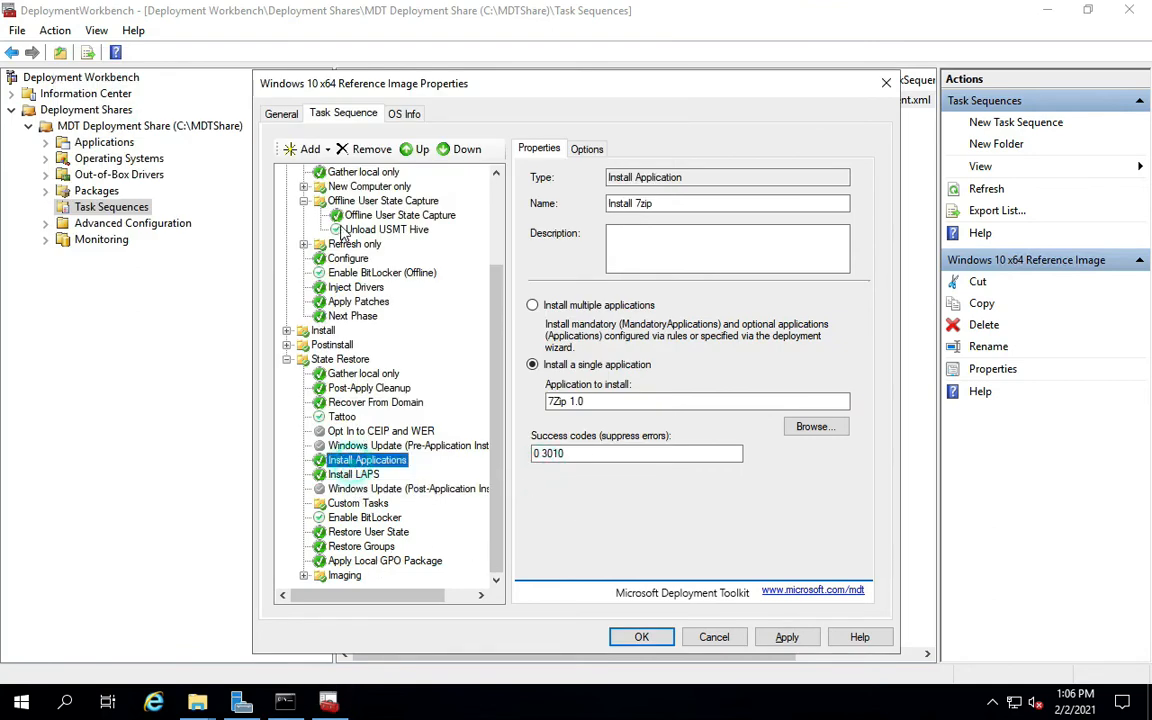
{"action": "left_click", "coordinate": [310, 149]}
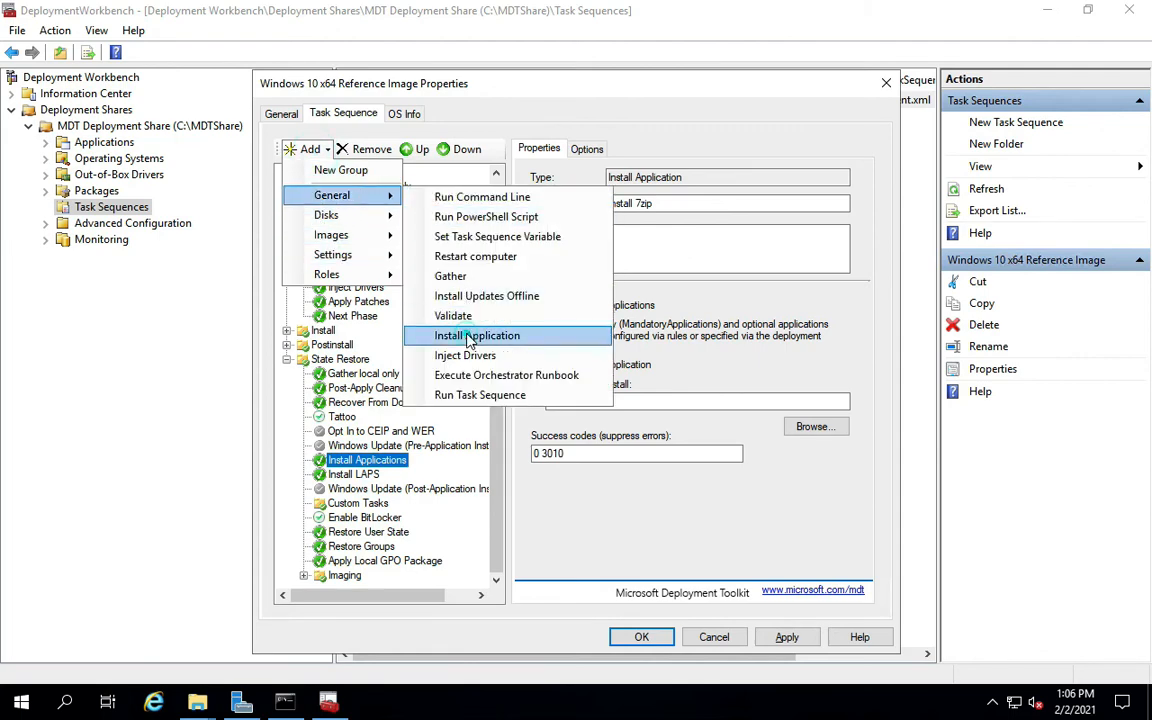
{"action": "left_click", "coordinate": [477, 335]}
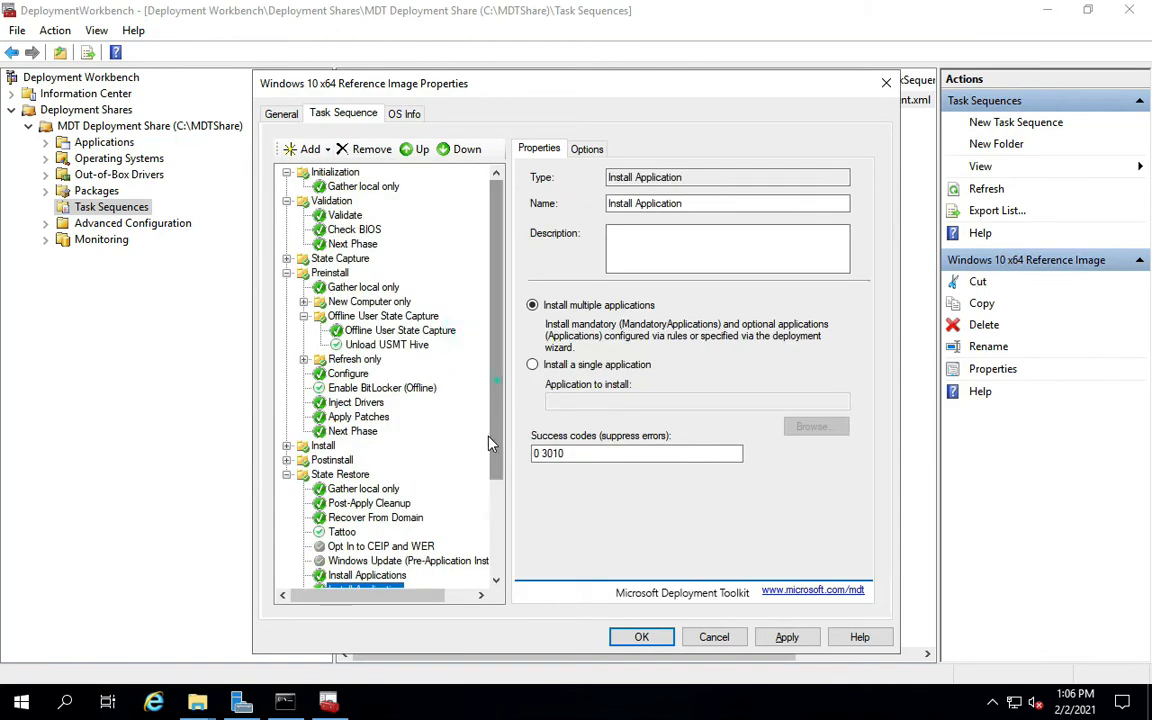
Rename the new step Install Notepad++ and set it to install only Notepad++ 7.8.9 from Core Apps.
{"action": "scroll", "coordinate": [439, 392], "scroll_direction": "down", "scroll_amount": 3}
{"action": "left_click_drag", "start_coordinate": [689, 203], "coordinate": [637, 204]}
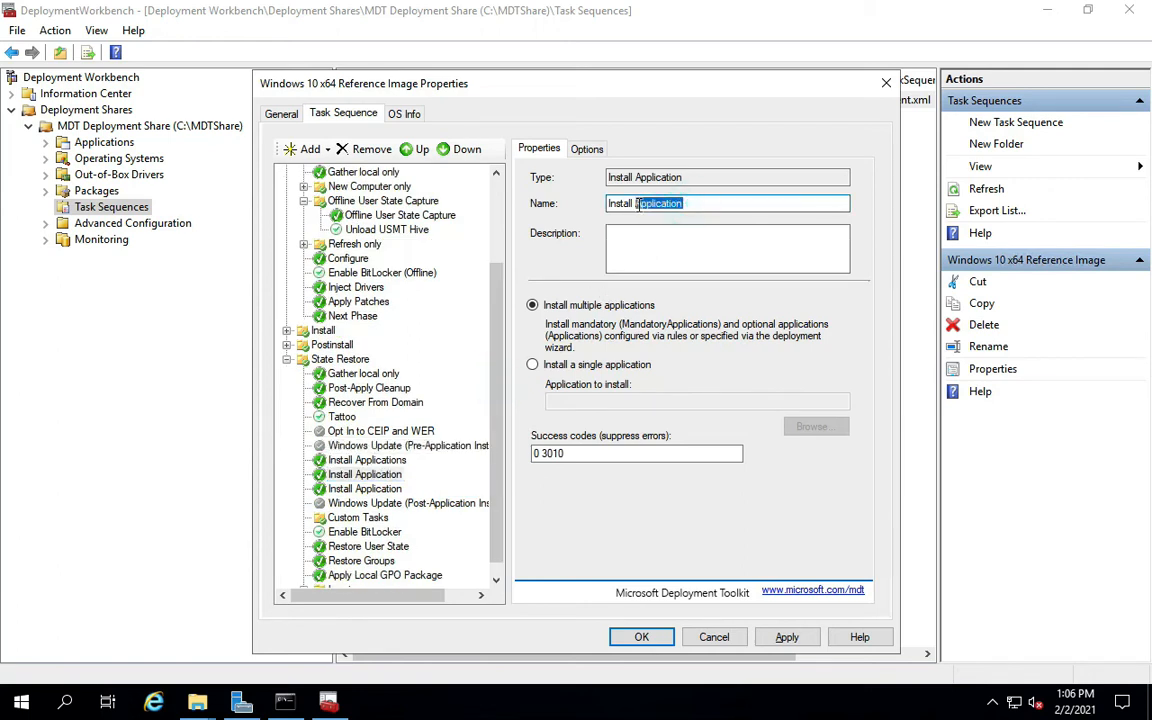
{"action": "type", "text": "Notepad++"}
{"action": "left_click", "coordinate": [590, 366]}
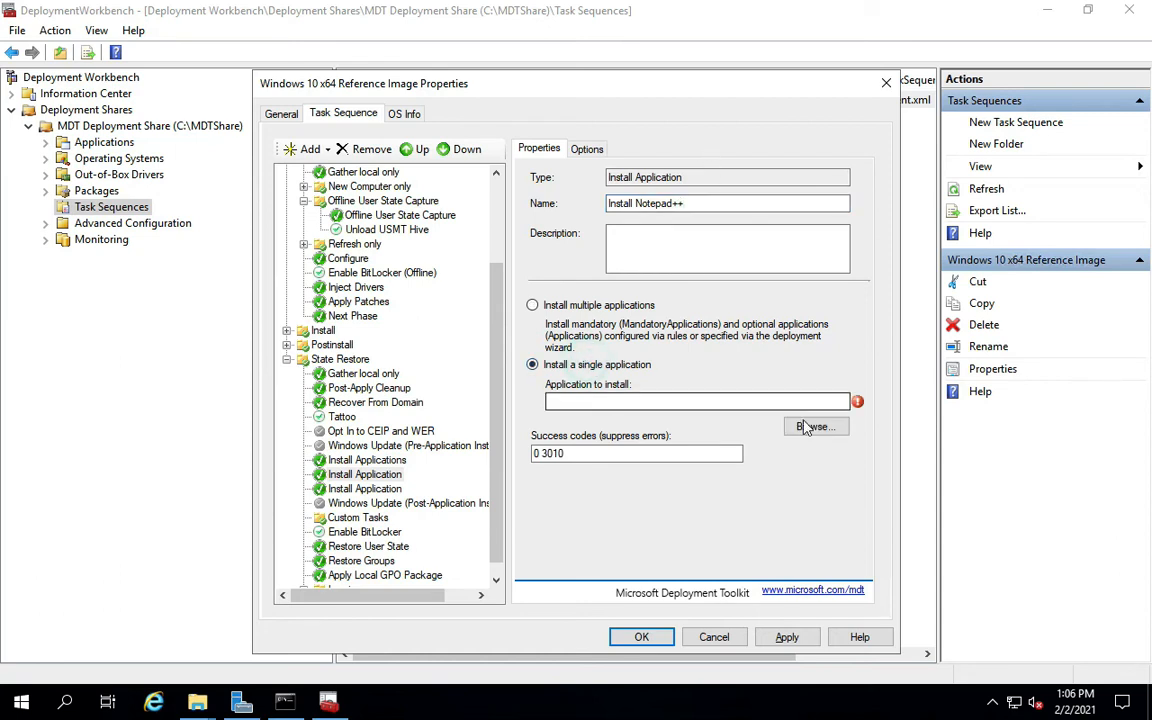
{"action": "left_click", "coordinate": [805, 426]}
{"action": "left_click", "coordinate": [107, 121]}
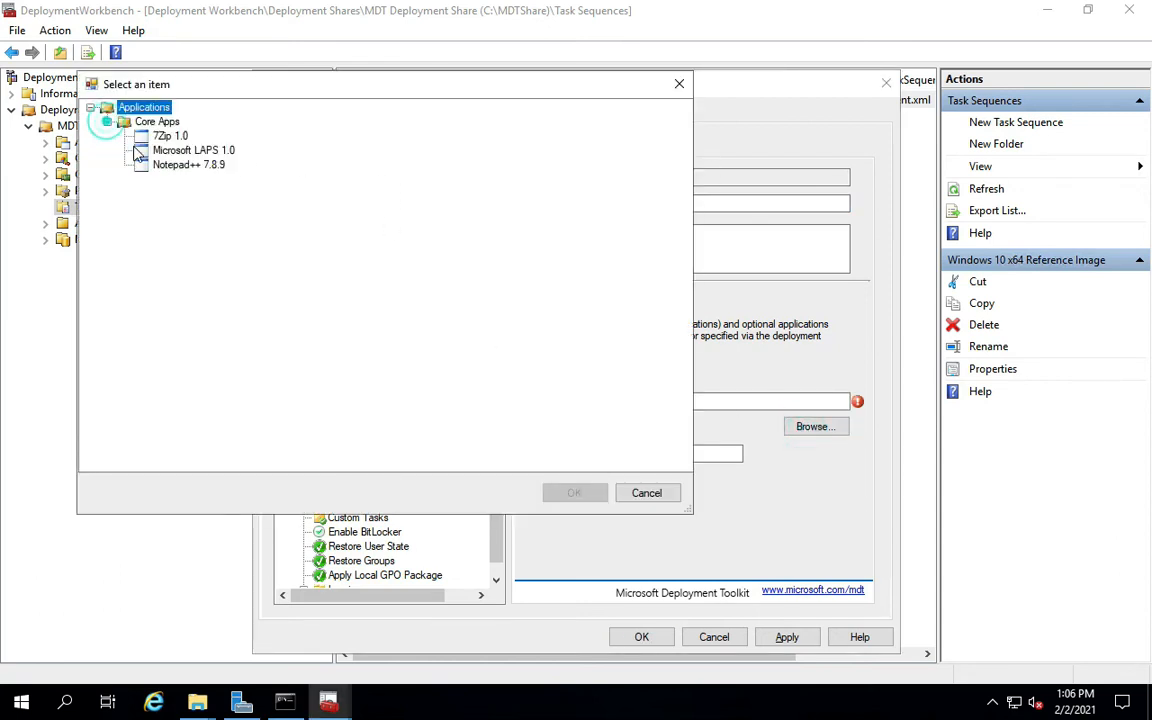
{"action": "left_click", "coordinate": [165, 165]}
{"action": "left_click", "coordinate": [573, 493]}
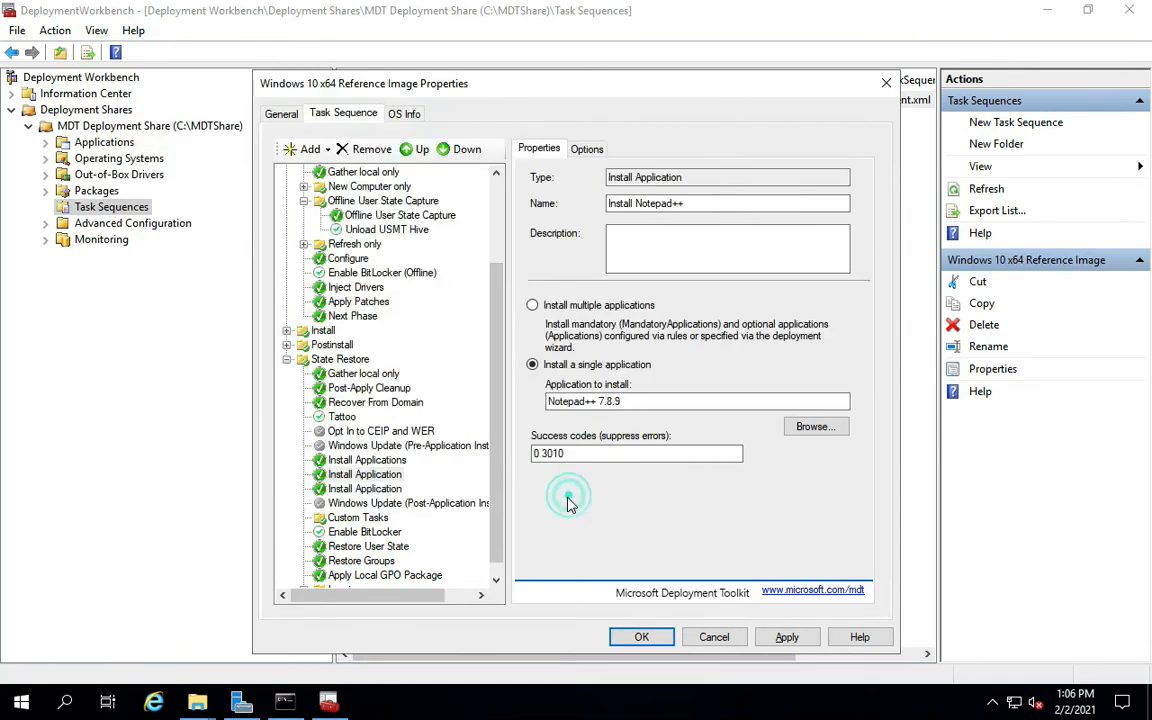
{"action": "scroll", "coordinate": [496, 470], "scroll_direction": "down", "scroll_amount": 1}
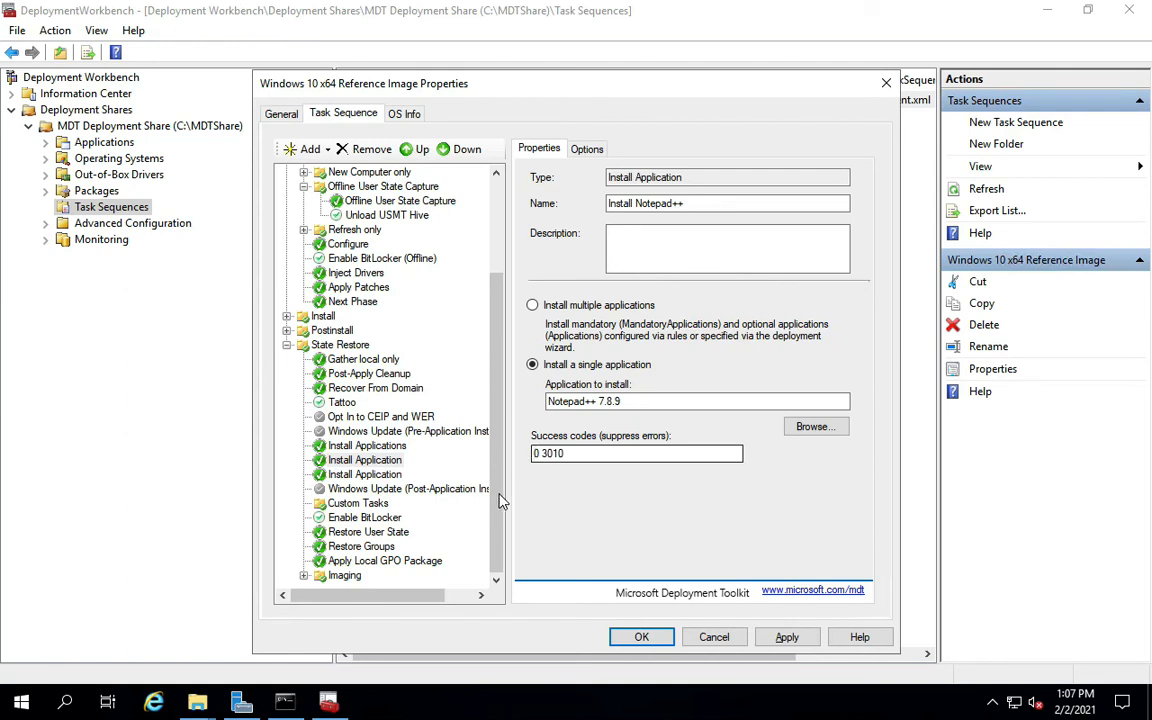
{"action": "left_click", "coordinate": [391, 438]}
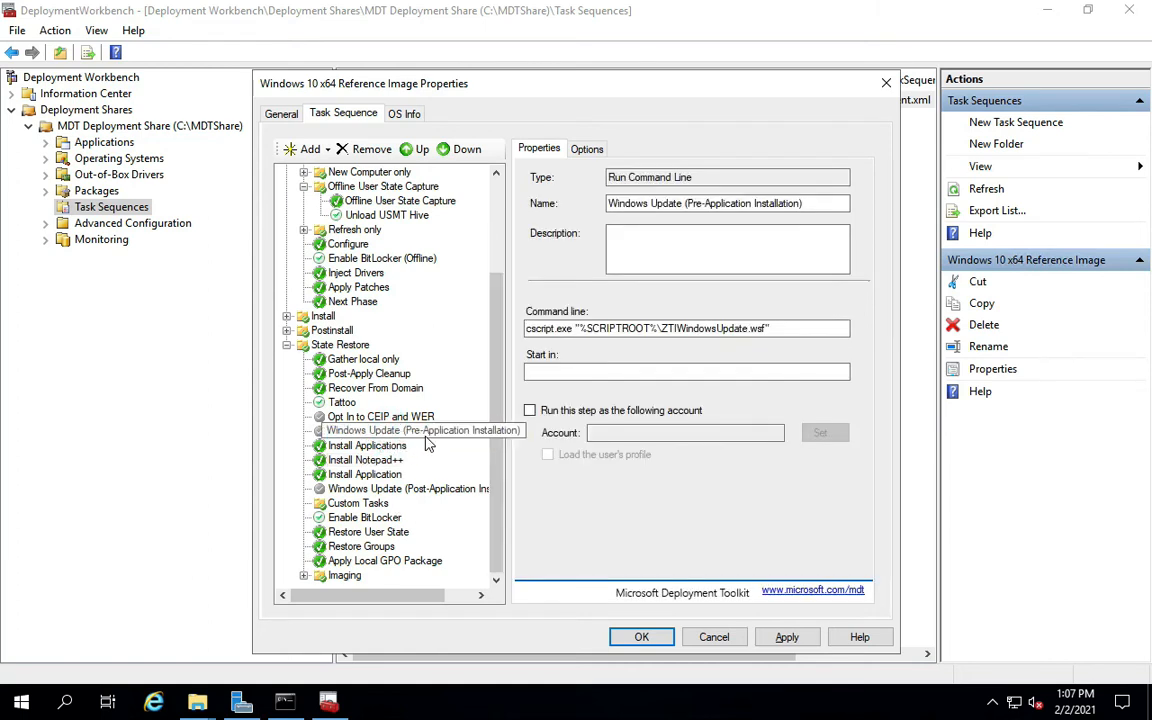
{"action": "left_click", "coordinate": [585, 150]}
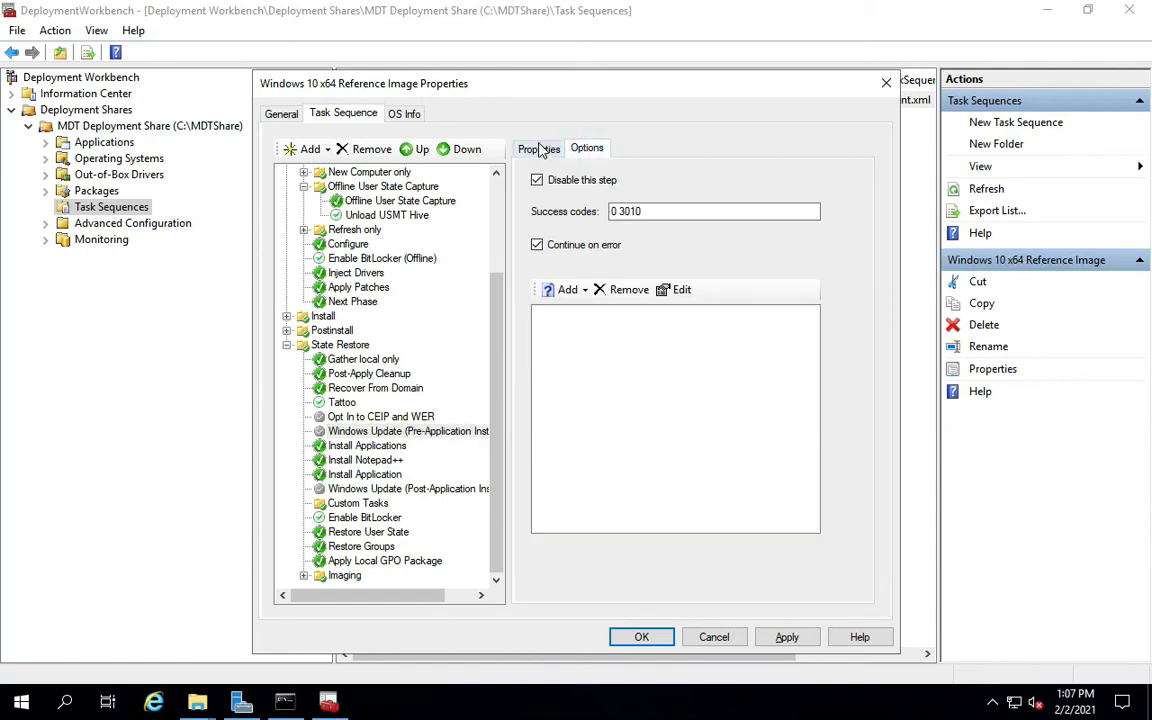
{"action": "left_click", "coordinate": [541, 149]}
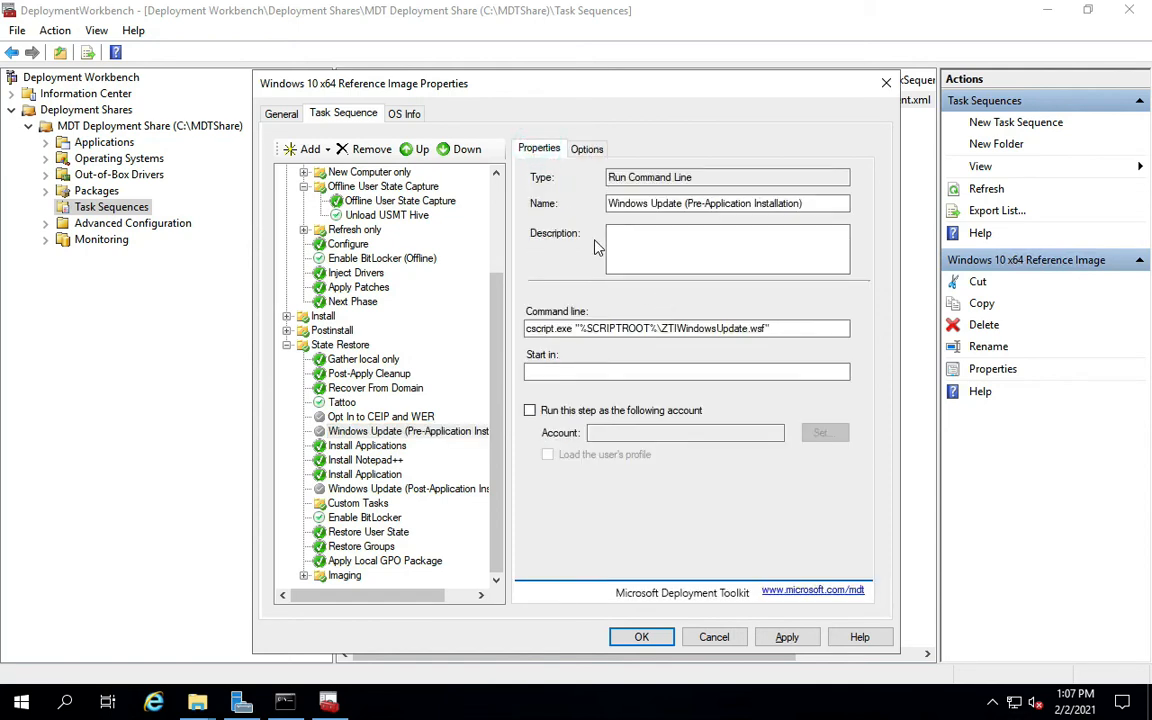
{"action": "left_click", "coordinate": [590, 150]}
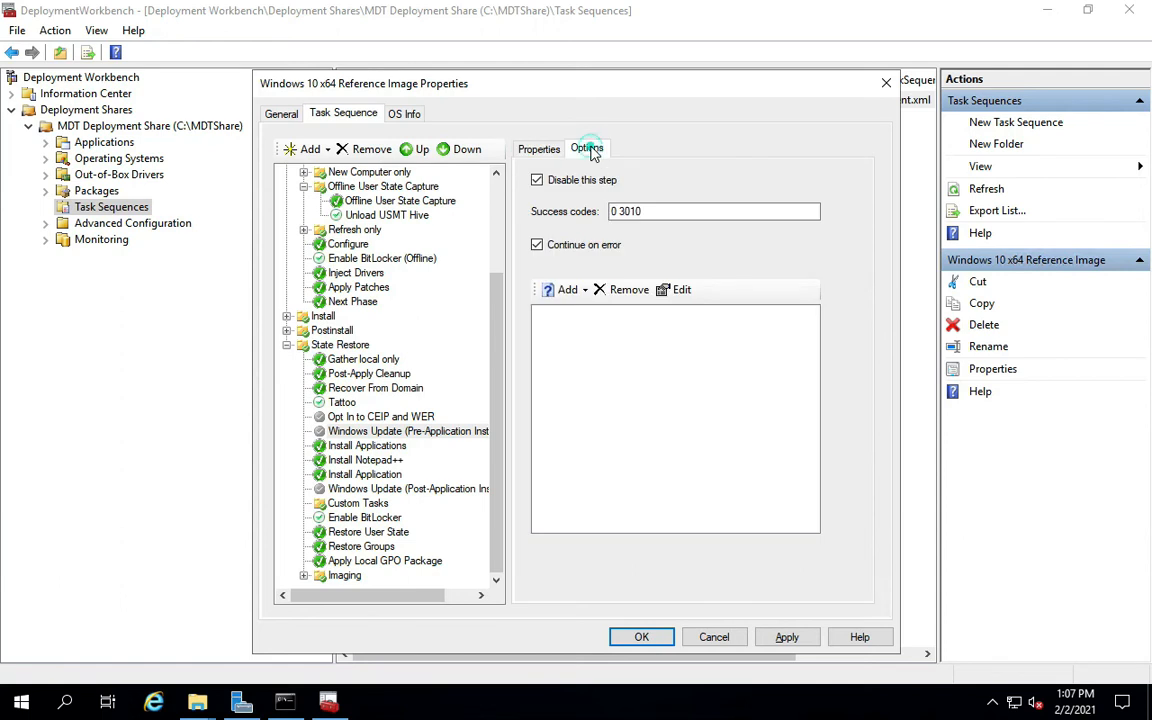
{"action": "left_click", "coordinate": [539, 150]}
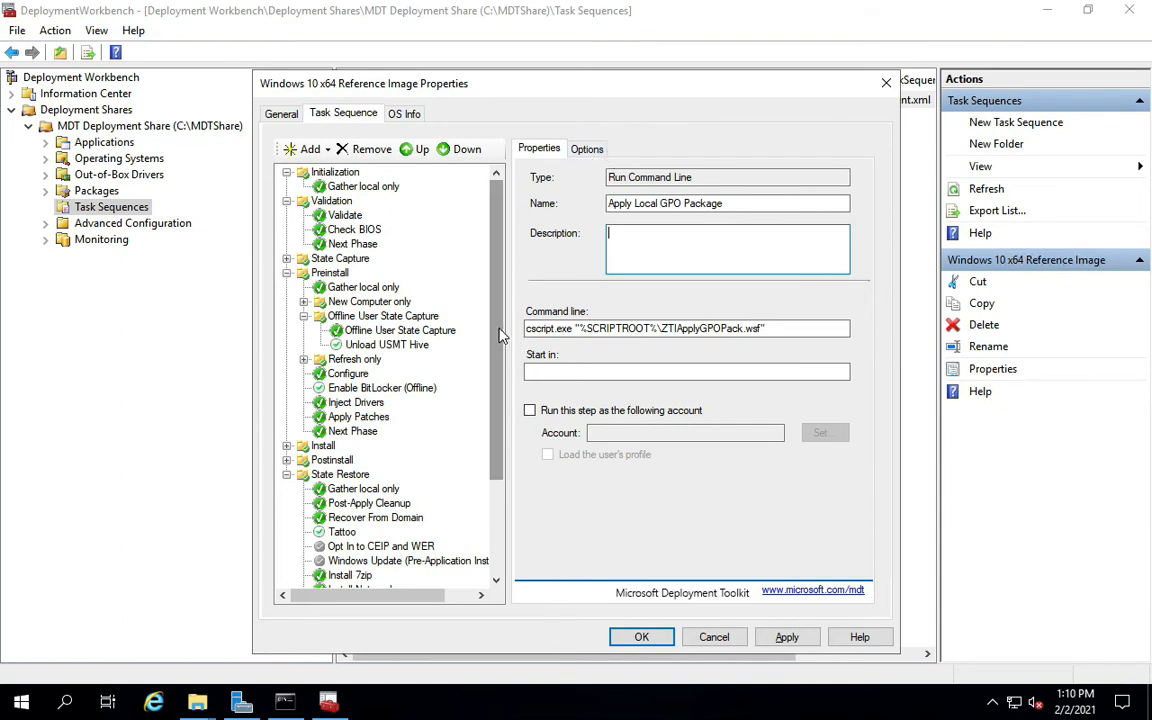
{"action": "left_click_drag", "start_coordinate": [499, 334], "coordinate": [498, 443]}
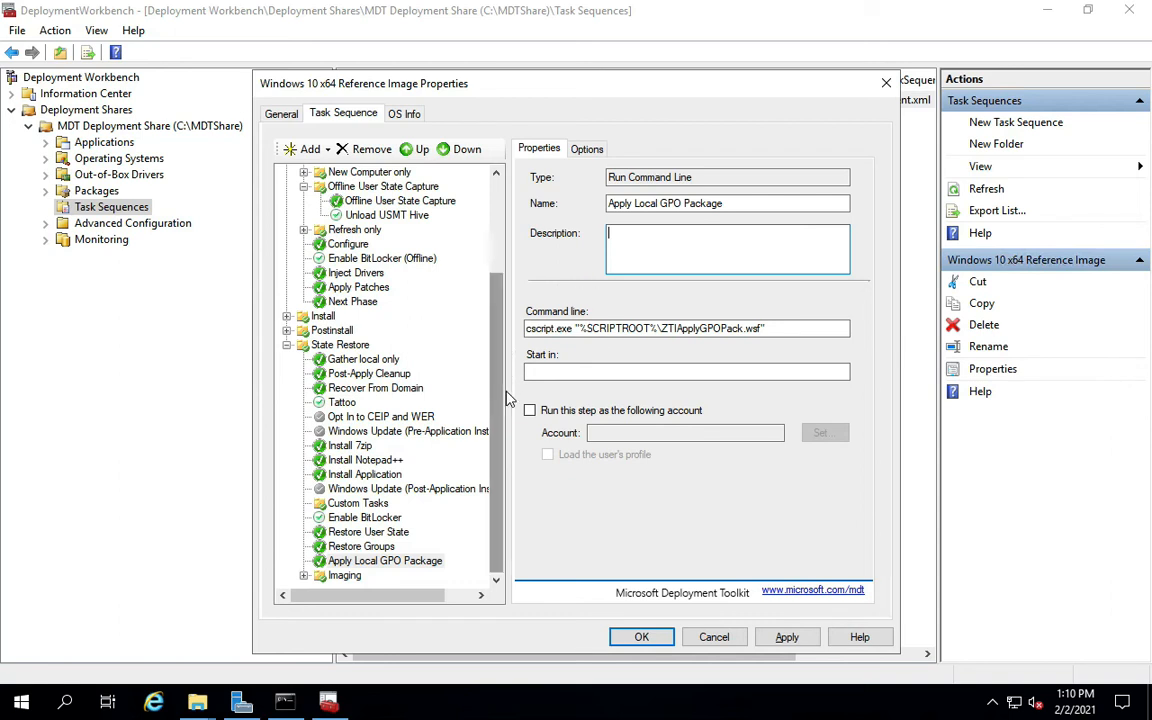
{"action": "left_click", "coordinate": [495, 424]}
{"action": "left_click_drag", "start_coordinate": [495, 518], "coordinate": [512, 406]}
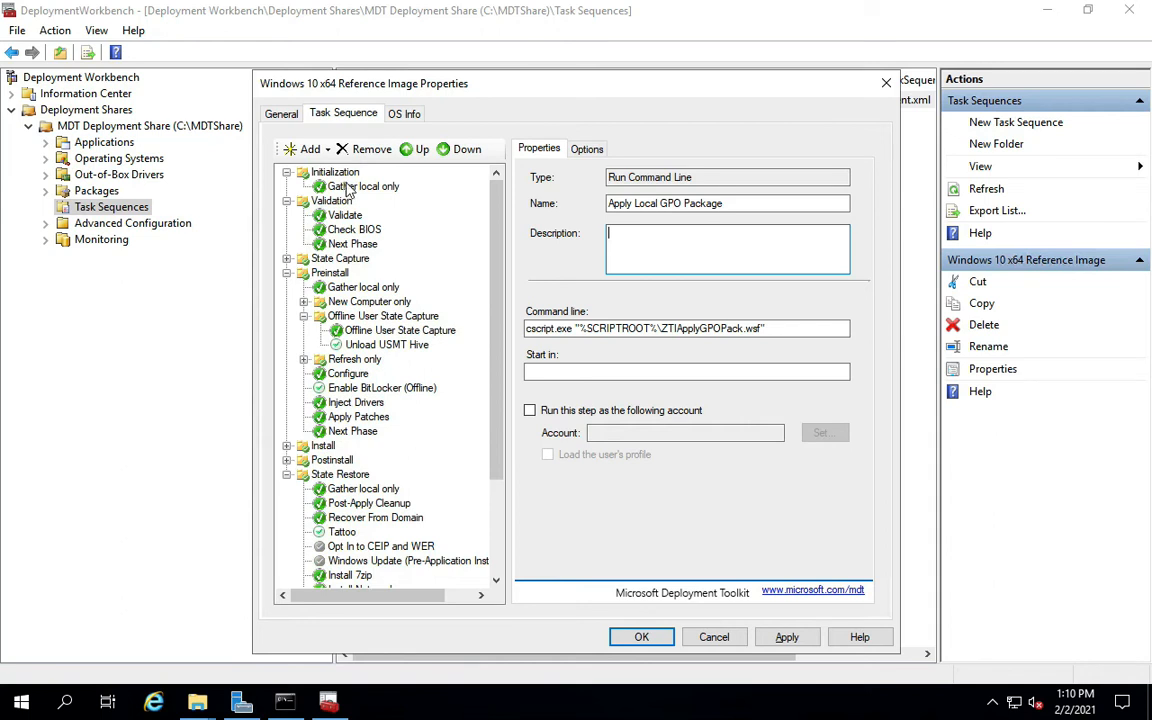
{"action": "left_click", "coordinate": [495, 395]}
{"action": "scroll", "coordinate": [495, 430], "scroll_direction": "down", "scroll_amount": 3}
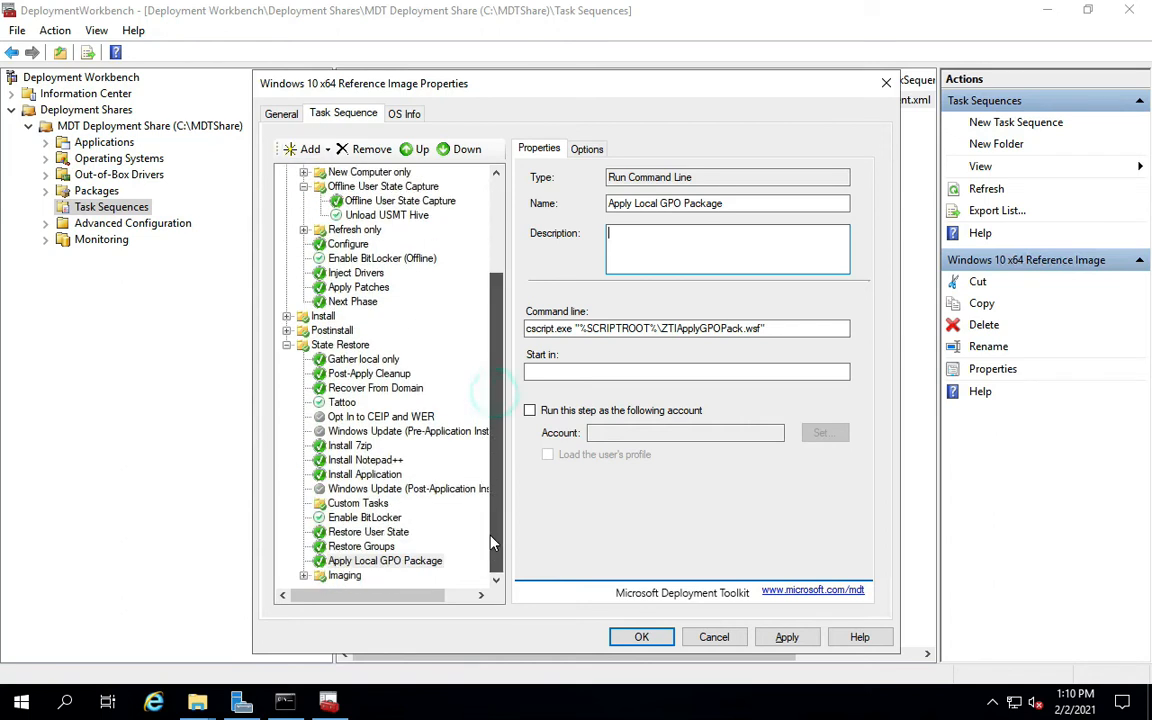
Select the Install LAPS step and bring up the Roles step types in the Add menu.
{"action": "left_click", "coordinate": [318, 150]}
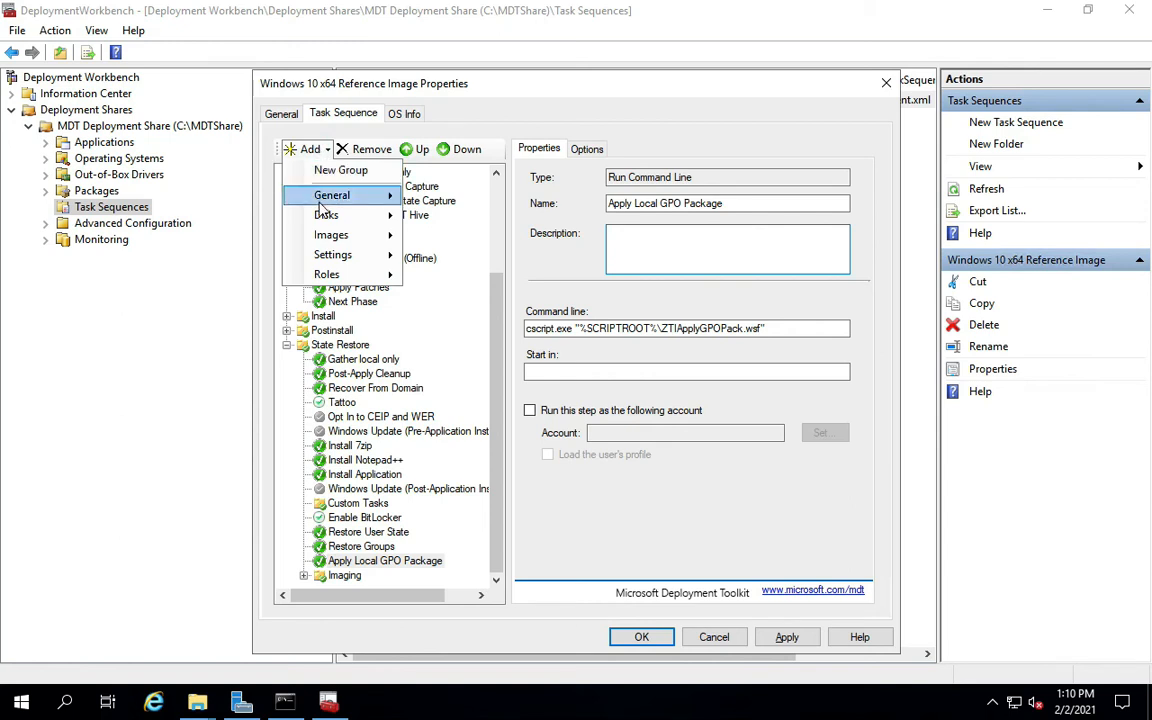
{"action": "mouse_move", "coordinate": [298, 190]}
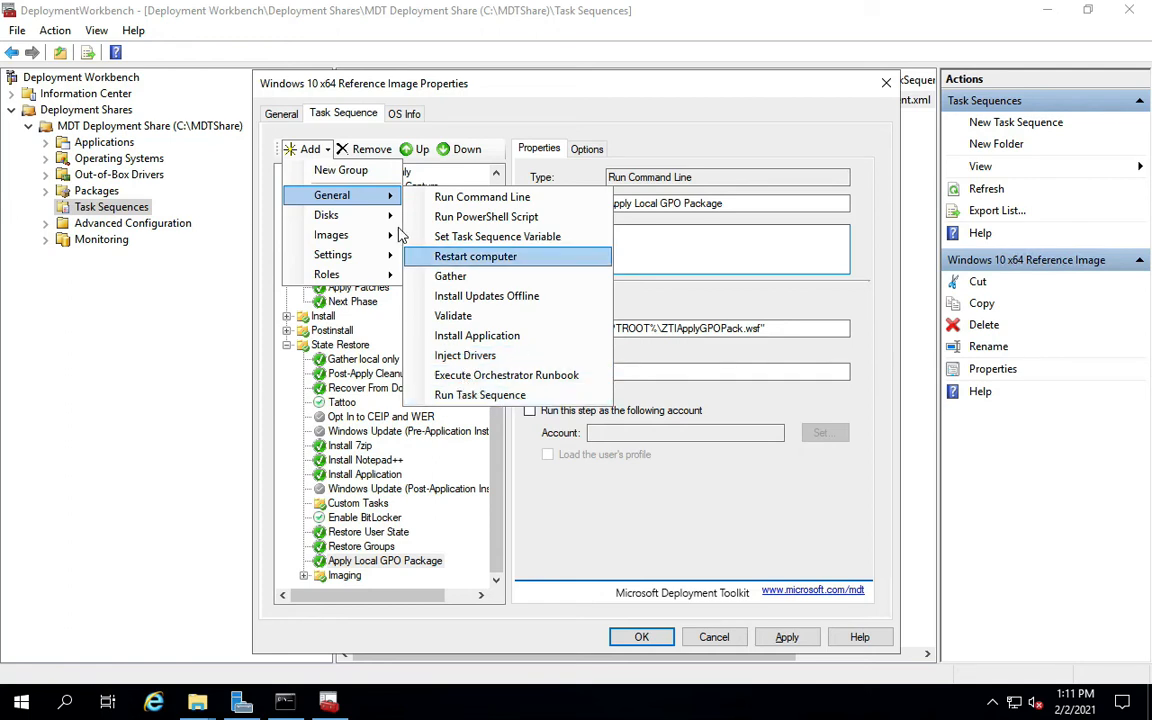
{"action": "mouse_move", "coordinate": [367, 218]}
{"action": "mouse_move", "coordinate": [370, 201]}
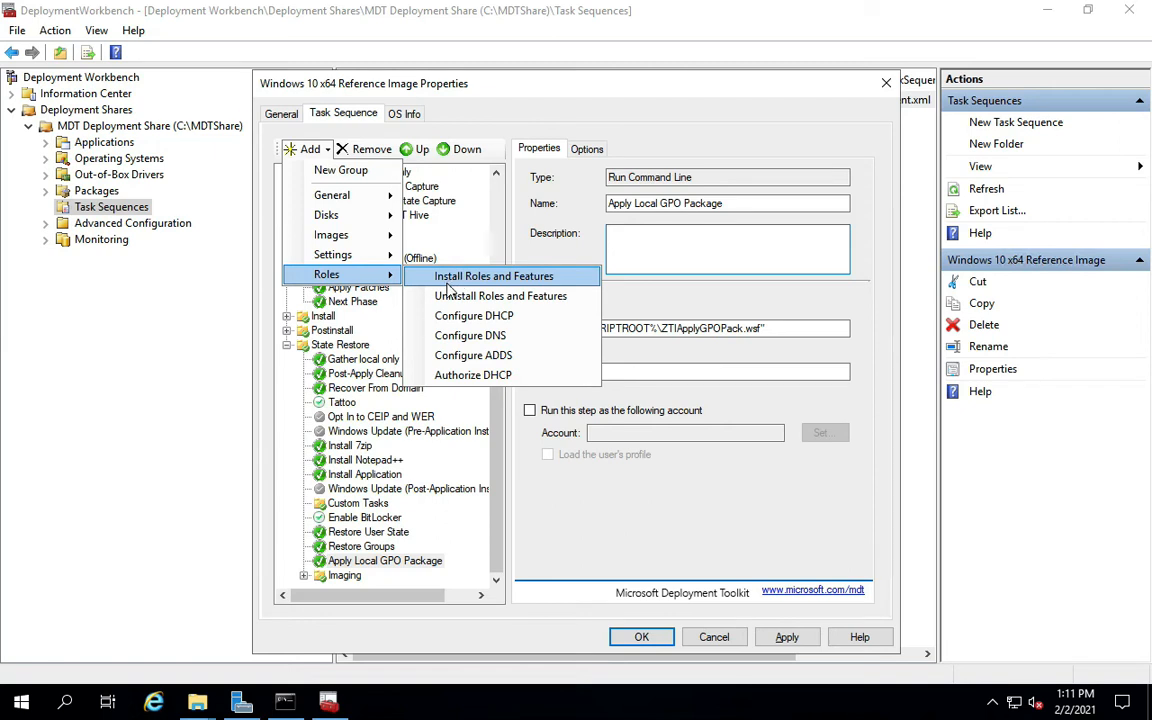
{"action": "left_click", "coordinate": [366, 476]}
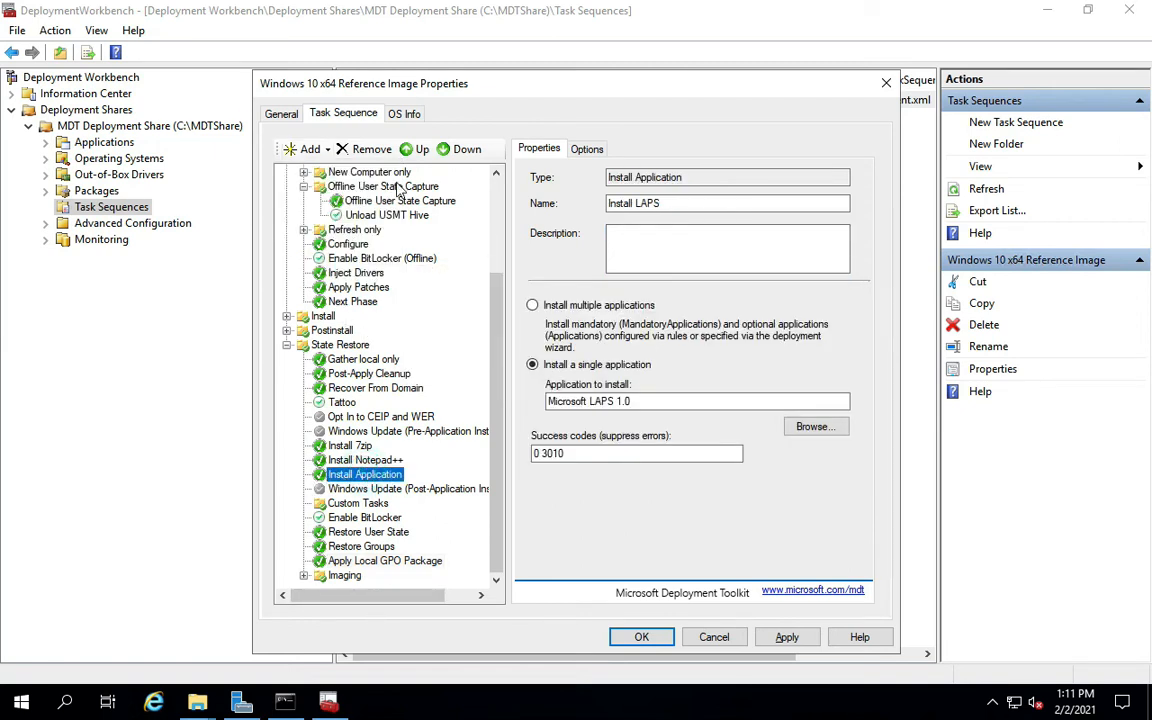
{"action": "left_click", "coordinate": [302, 149]}
{"action": "left_click", "coordinate": [310, 196]}
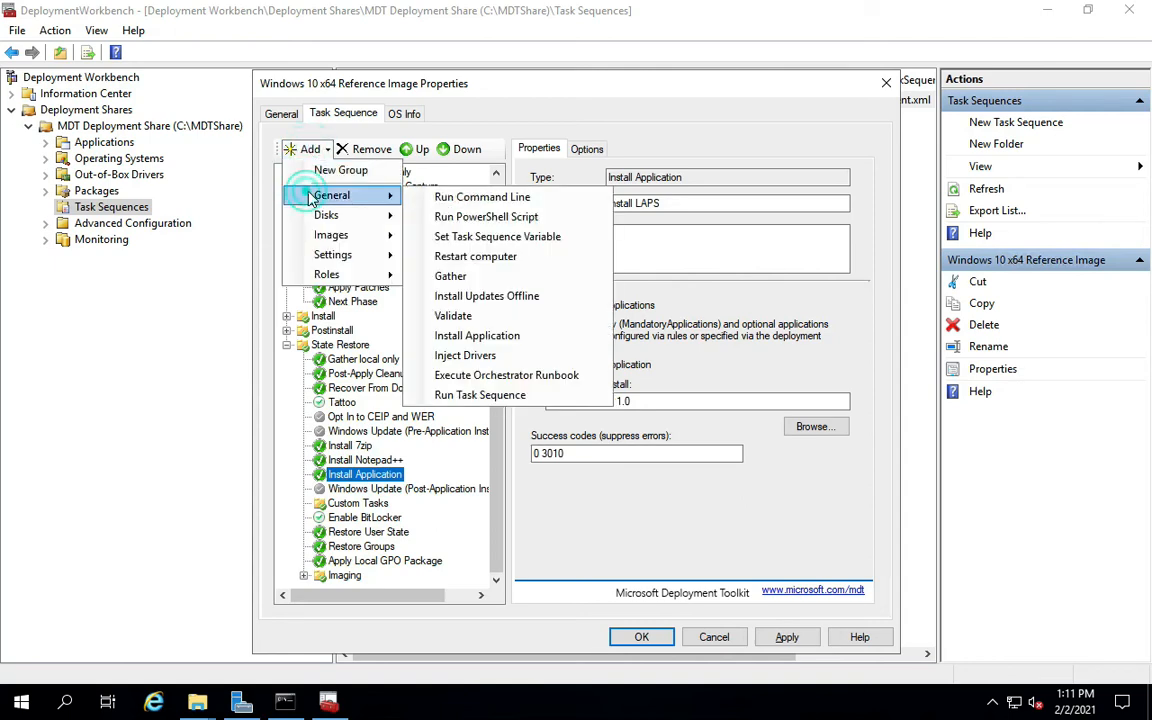
{"action": "left_click", "coordinate": [310, 274]}
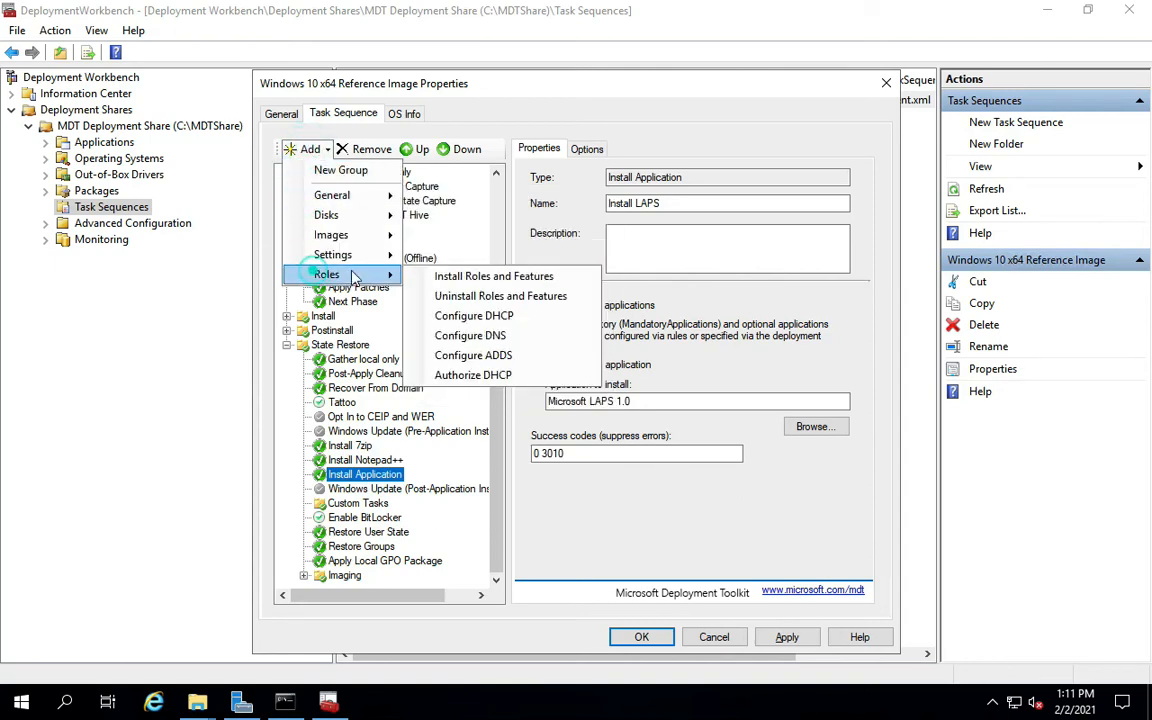
Add an Install Roles and Features step that installs Telnet Client.
{"action": "left_click", "coordinate": [482, 280]}
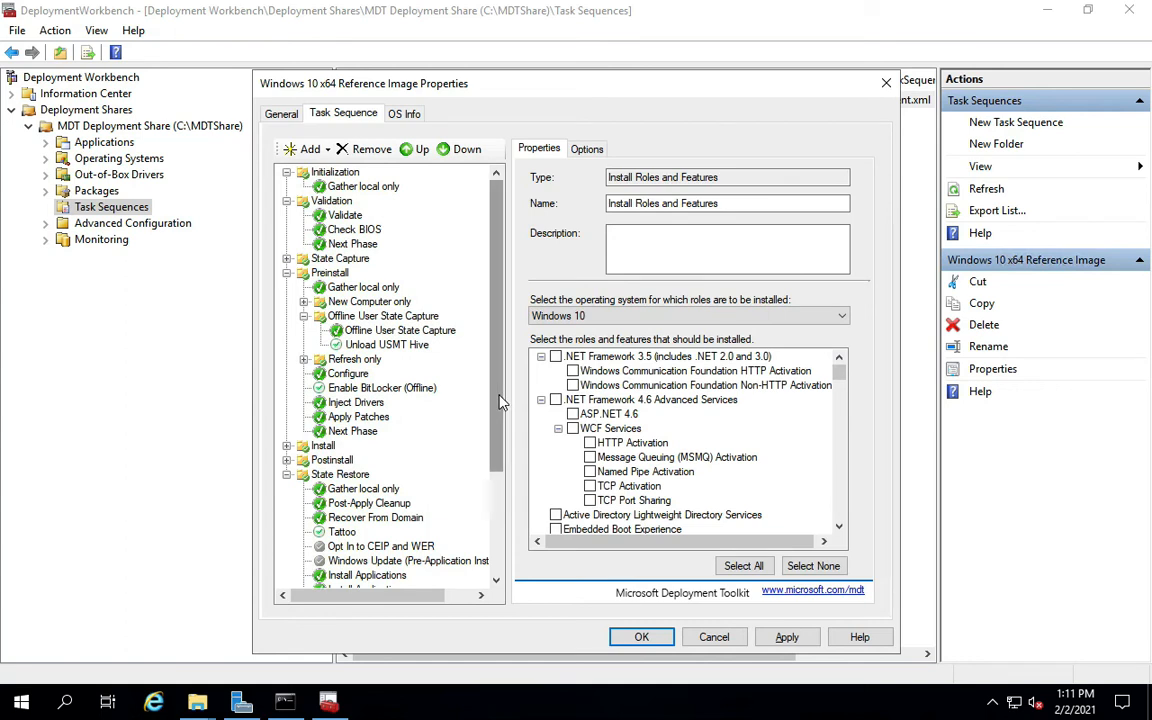
{"action": "left_click_drag", "start_coordinate": [503, 400], "coordinate": [503, 507]}
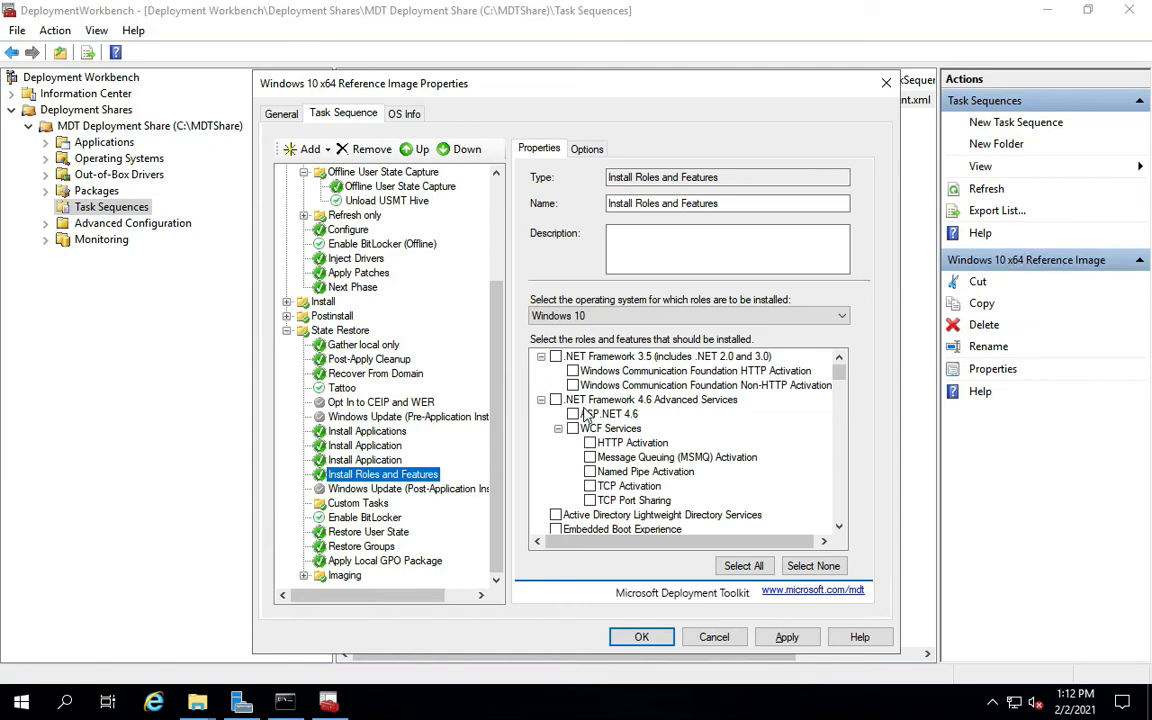
{"action": "scroll", "coordinate": [588, 418], "scroll_direction": "down", "scroll_amount": 7}
{"action": "scroll", "coordinate": [588, 413], "scroll_direction": "down", "scroll_amount": 15}
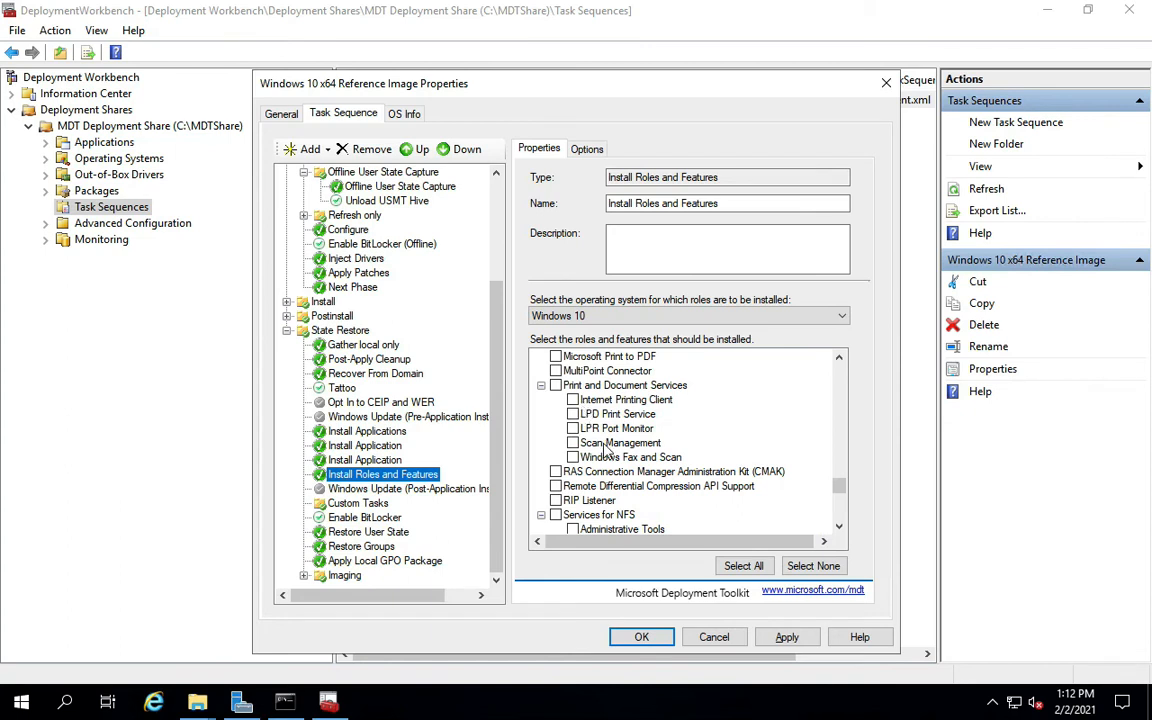
{"action": "scroll", "coordinate": [600, 440], "scroll_direction": "down", "scroll_amount": 7}
{"action": "scroll", "coordinate": [612, 466], "scroll_direction": "down", "scroll_amount": 1}
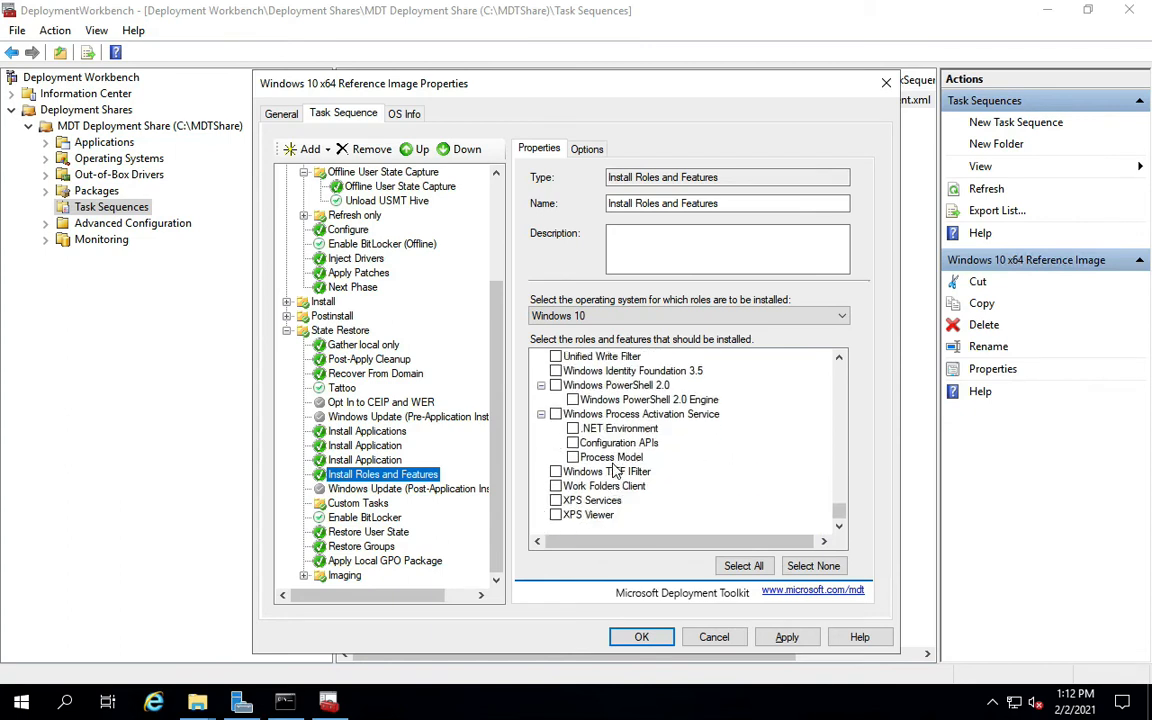
{"action": "scroll", "coordinate": [613, 467], "scroll_direction": "up", "scroll_amount": 2}
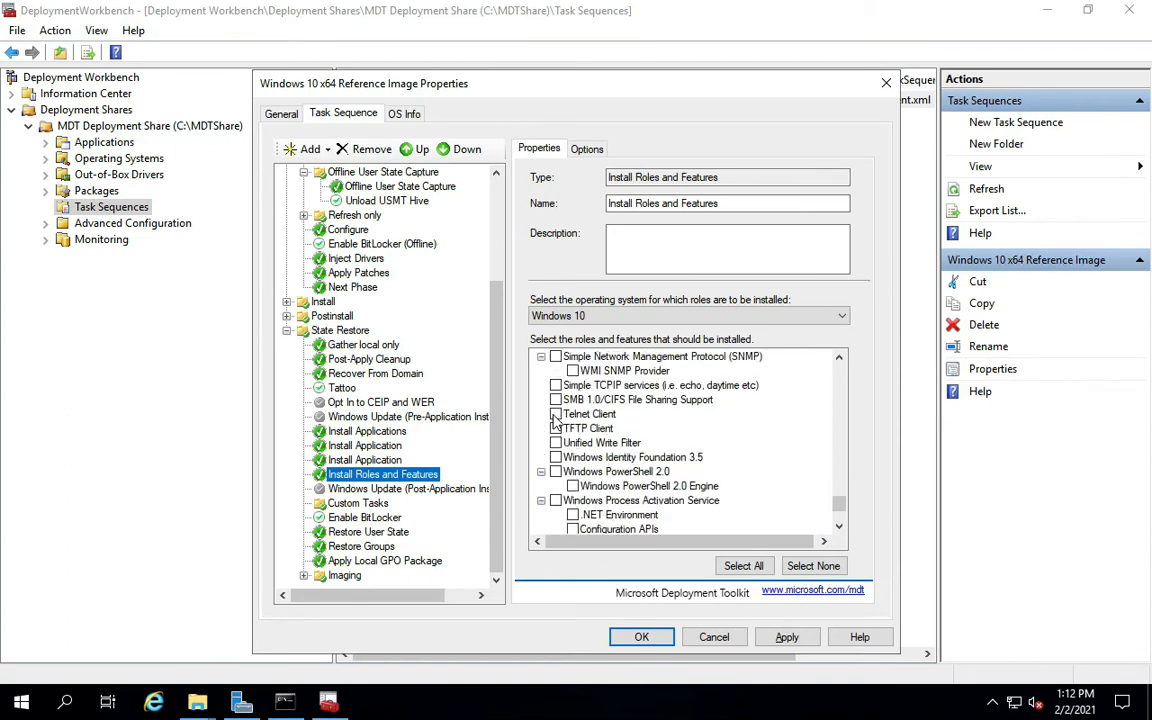
{"action": "left_click", "coordinate": [555, 413]}
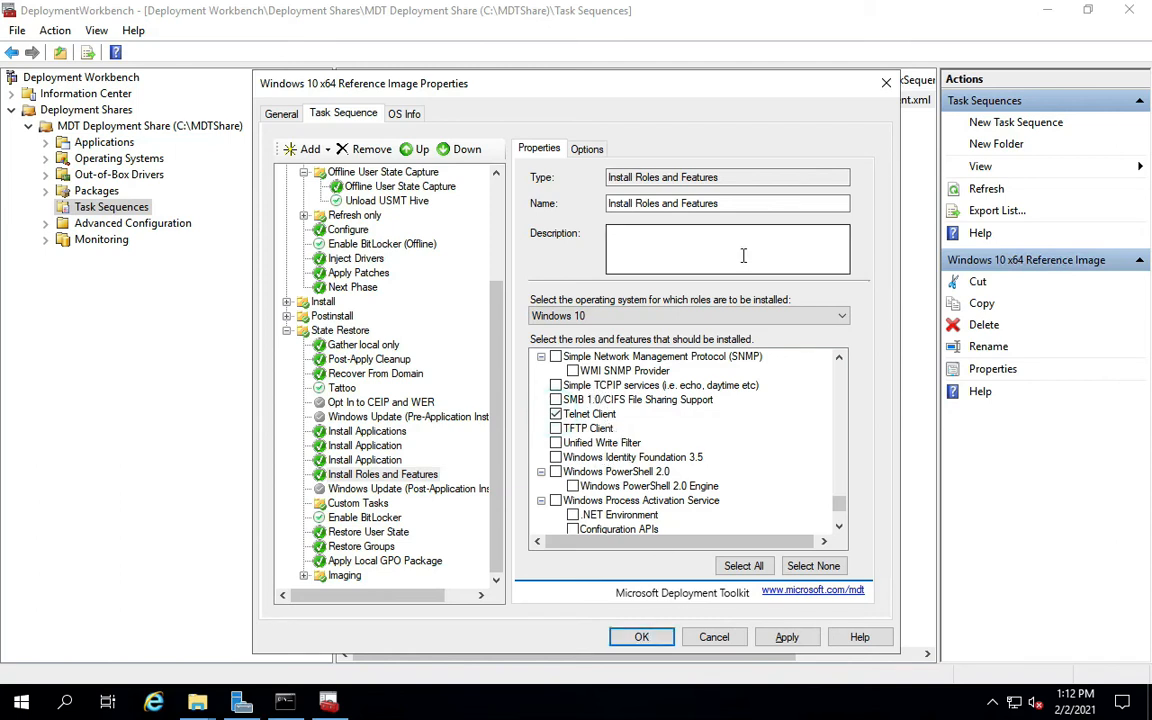
Rename the step 'Install Roles and Features(Telnet)' and apply the change.
{"action": "left_click", "coordinate": [736, 204]}
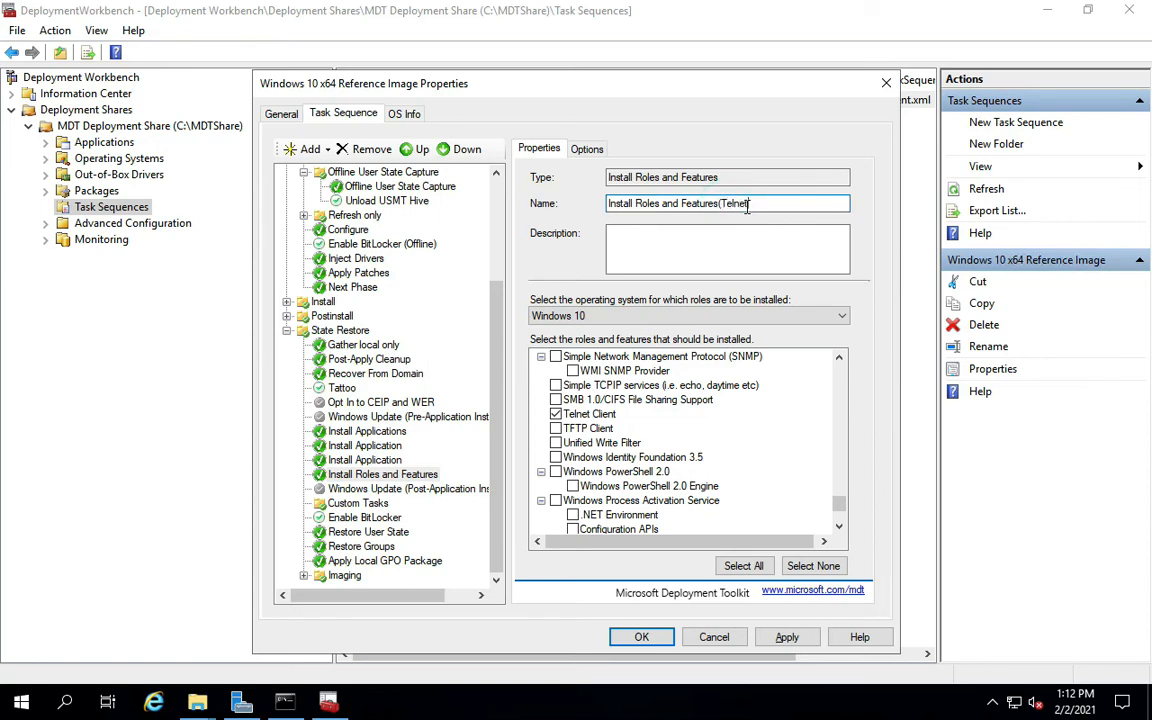
{"action": "type", "text": "(Telnet)"}
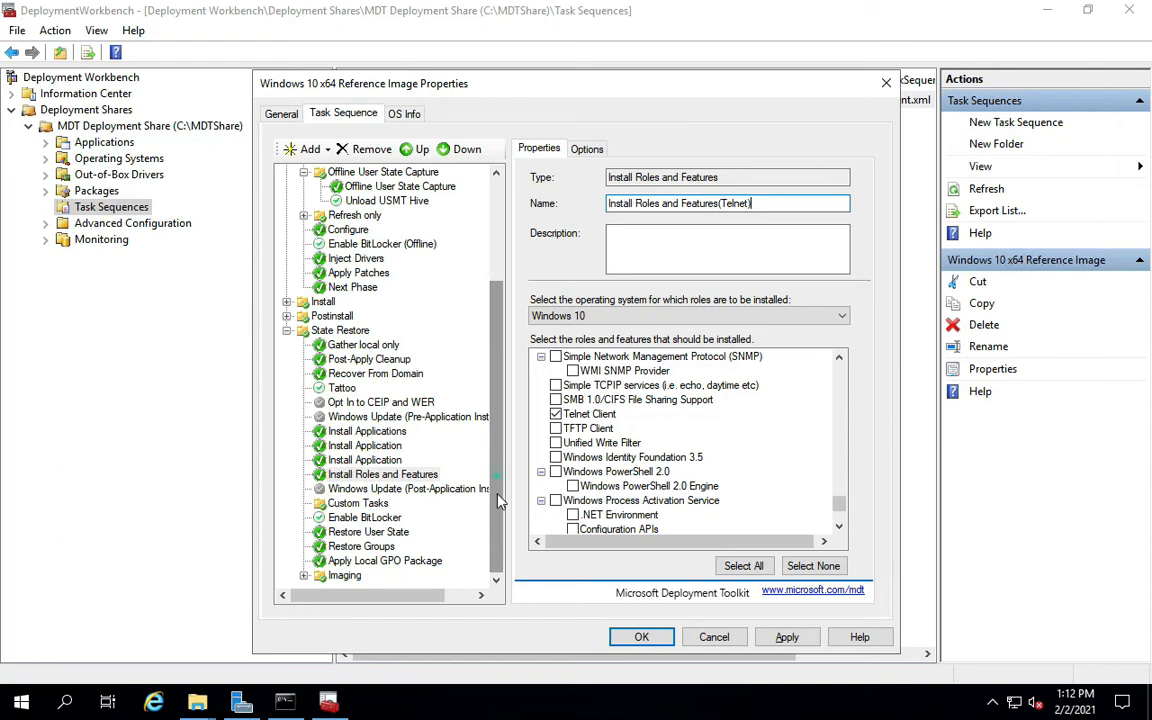
{"action": "left_click", "coordinate": [787, 637]}
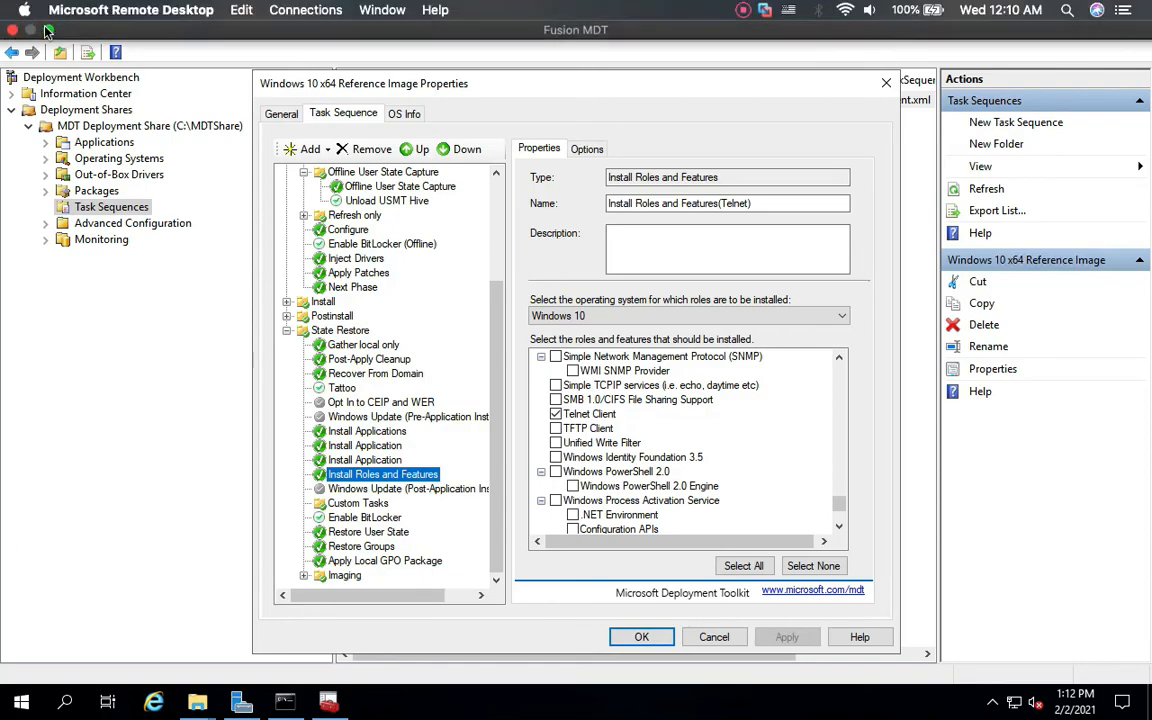
Leave the remote session and scroll the reference image docs to the Suspend step example.
{"action": "left_click", "coordinate": [50, 33]}
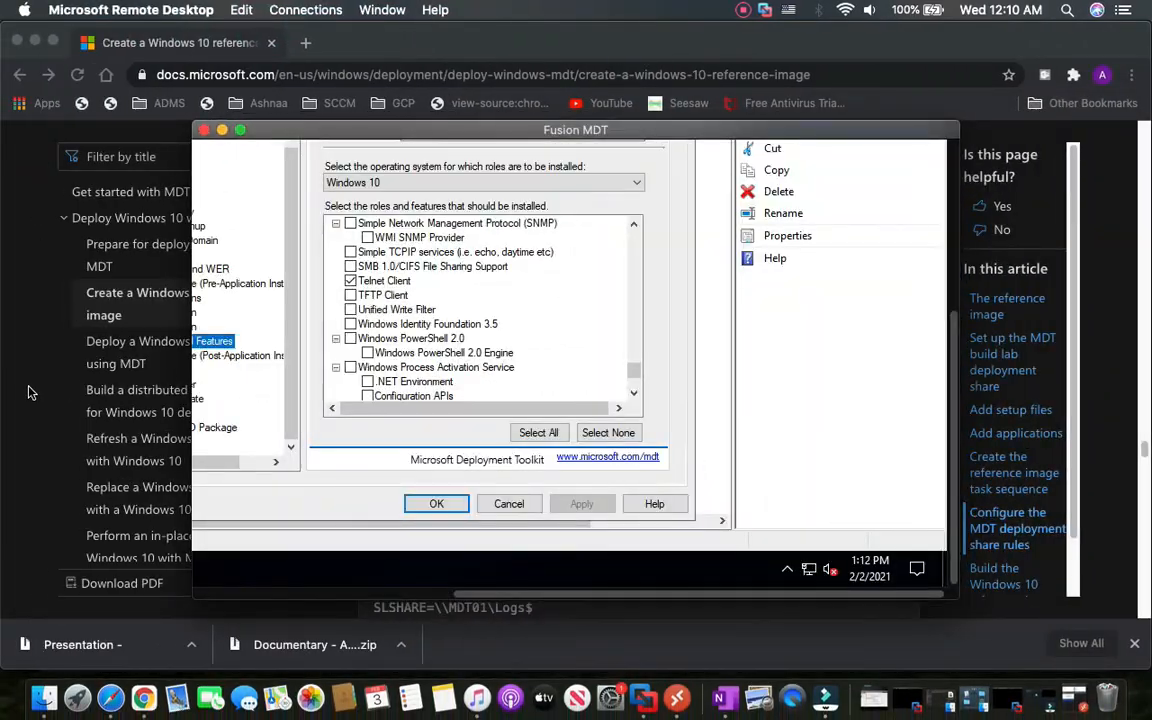
{"action": "left_click", "coordinate": [29, 388]}
{"action": "scroll", "coordinate": [413, 390], "scroll_direction": "down", "scroll_amount": 20}
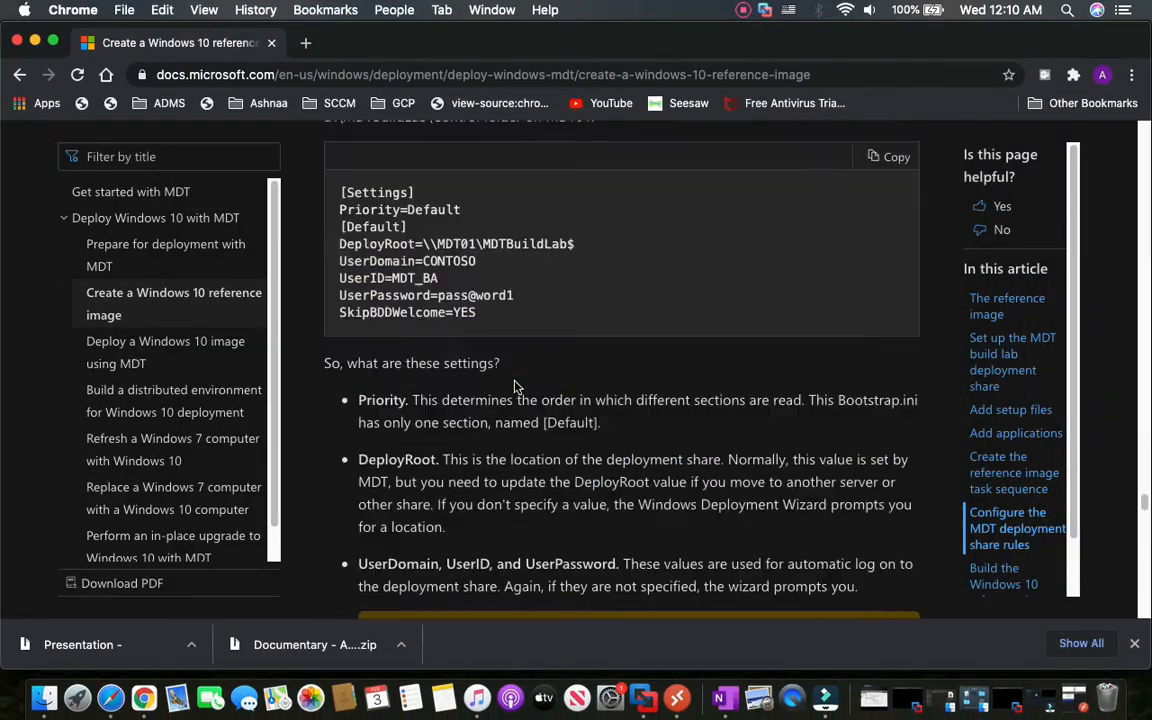
{"action": "scroll", "coordinate": [512, 378], "scroll_direction": "down", "scroll_amount": 20}
{"action": "scroll", "coordinate": [512, 378], "scroll_direction": "up", "scroll_amount": 12}
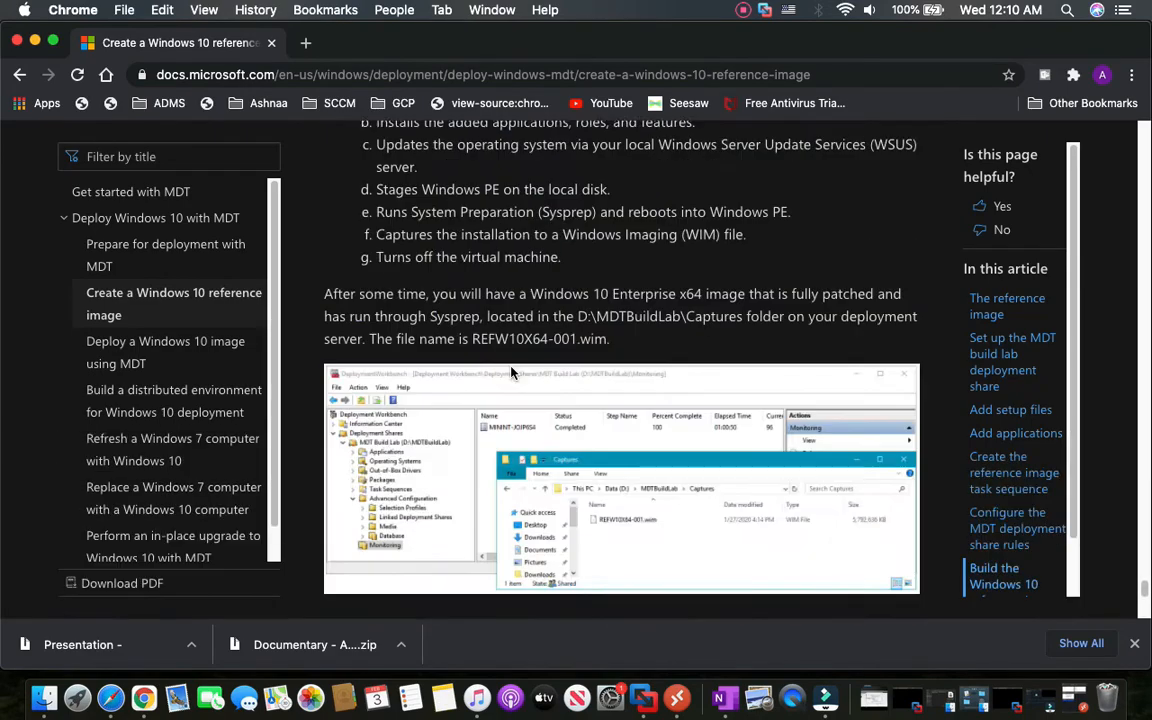
{"action": "scroll", "coordinate": [510, 372], "scroll_direction": "up", "scroll_amount": 15}
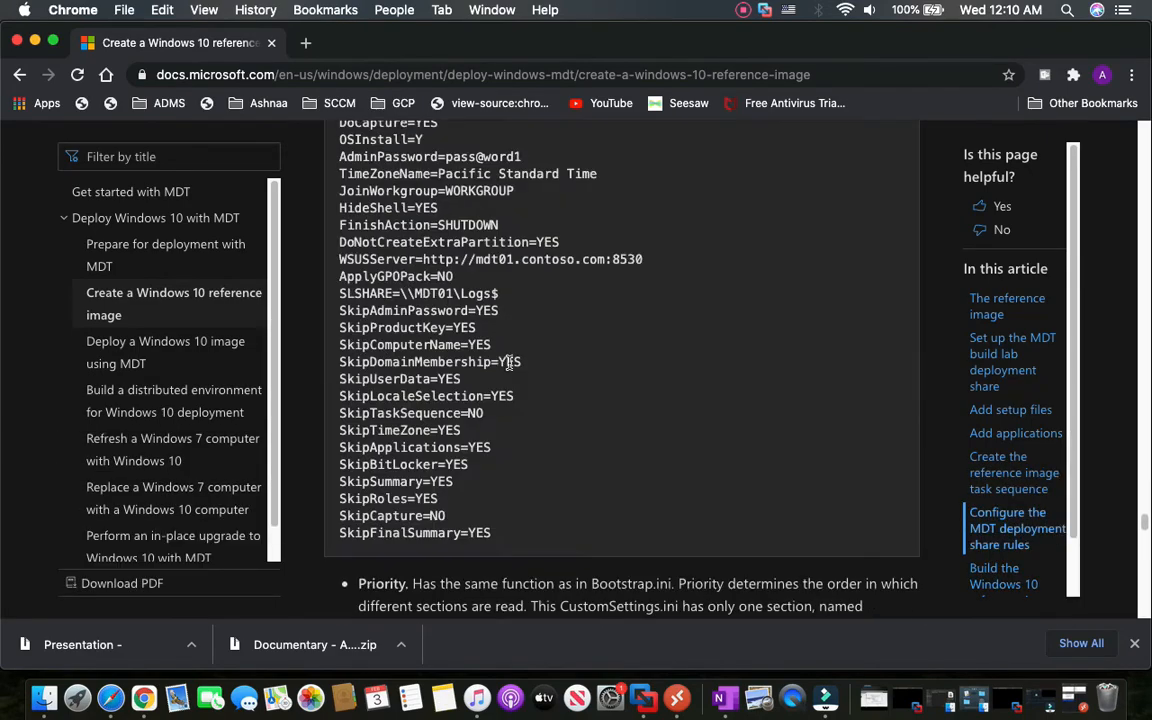
{"action": "scroll", "coordinate": [509, 364], "scroll_direction": "down", "scroll_amount": 5}
{"action": "scroll", "coordinate": [505, 365], "scroll_direction": "up", "scroll_amount": 10}
{"action": "scroll", "coordinate": [505, 365], "scroll_direction": "down", "scroll_amount": 8}
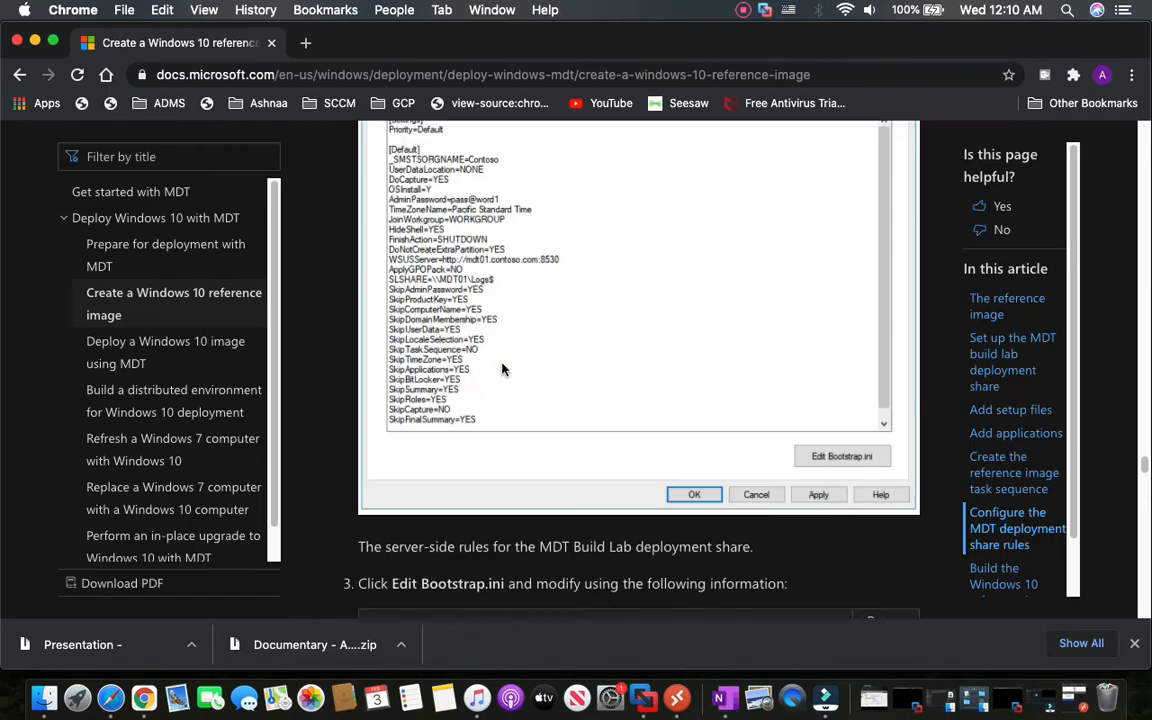
{"action": "scroll", "coordinate": [493, 360], "scroll_direction": "up", "scroll_amount": 10}
{"action": "scroll", "coordinate": [490, 356], "scroll_direction": "down", "scroll_amount": 5}
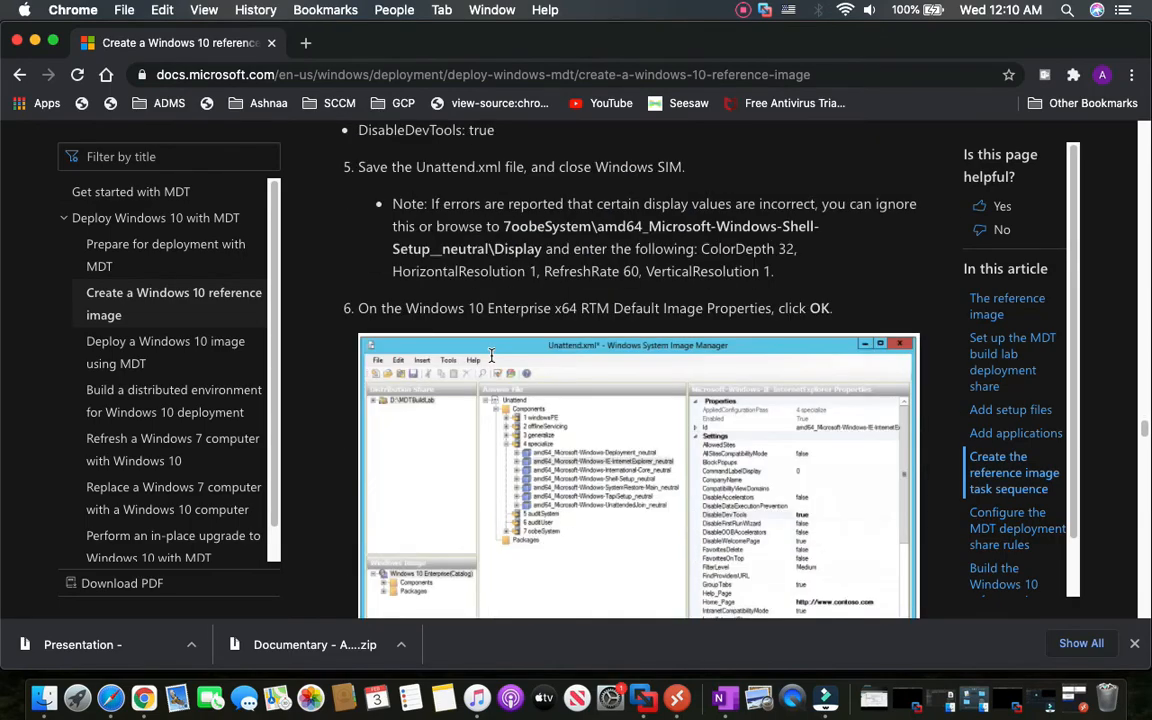
{"action": "scroll", "coordinate": [490, 356], "scroll_direction": "up", "scroll_amount": 4}
{"action": "scroll", "coordinate": [490, 356], "scroll_direction": "up", "scroll_amount": 6}
{"action": "scroll", "coordinate": [491, 362], "scroll_direction": "down", "scroll_amount": 10}
{"action": "scroll", "coordinate": [490, 362], "scroll_direction": "down", "scroll_amount": 5}
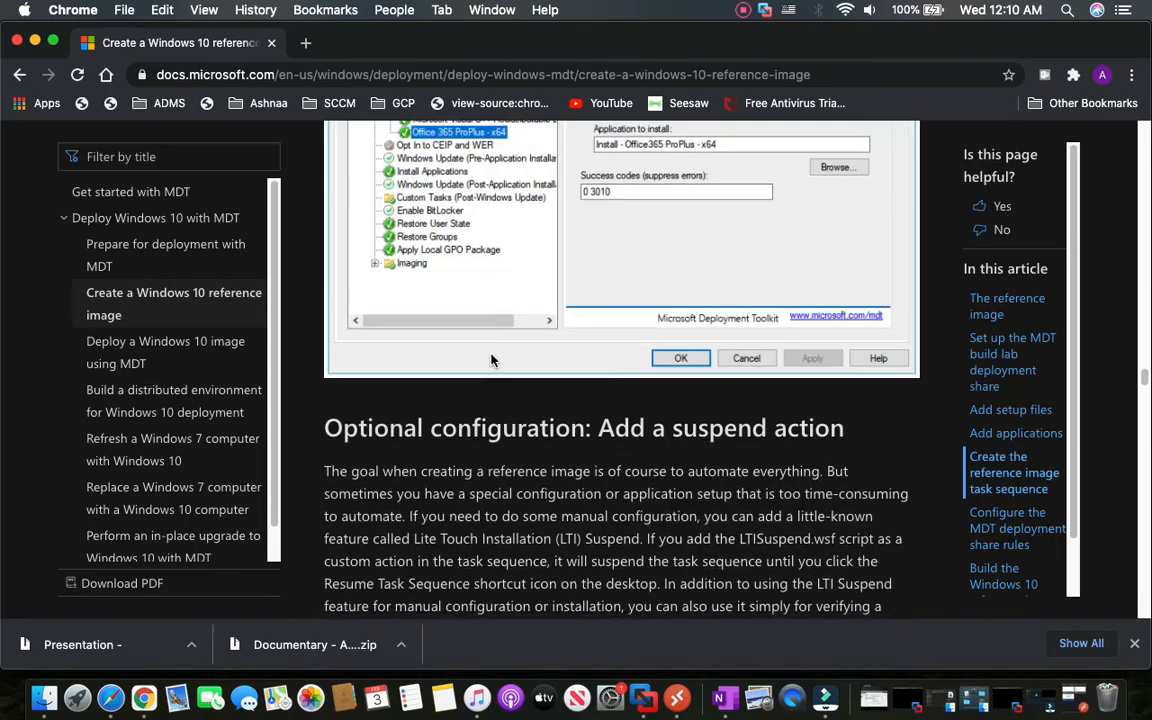
{"action": "scroll", "coordinate": [490, 360], "scroll_direction": "up", "scroll_amount": 5}
{"action": "scroll", "coordinate": [451, 378], "scroll_direction": "up", "scroll_amount": 2}
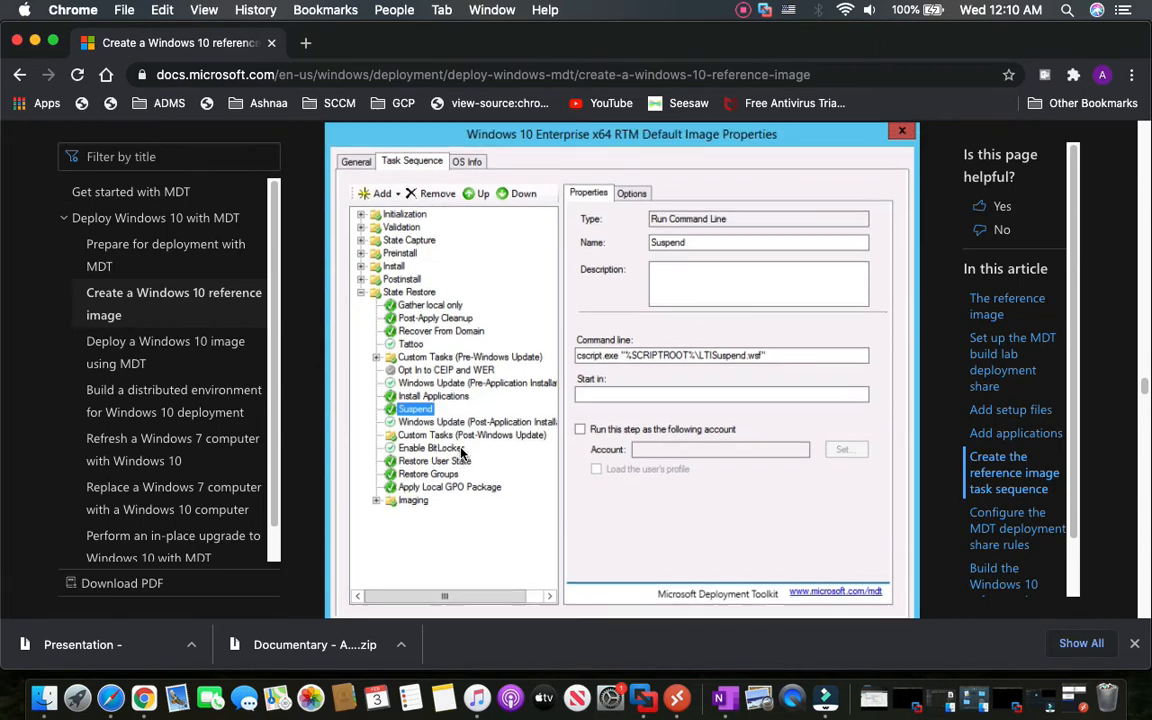
{"action": "scroll", "coordinate": [462, 452], "scroll_direction": "up", "scroll_amount": 3}
{"action": "scroll", "coordinate": [459, 453], "scroll_direction": "up", "scroll_amount": 1}
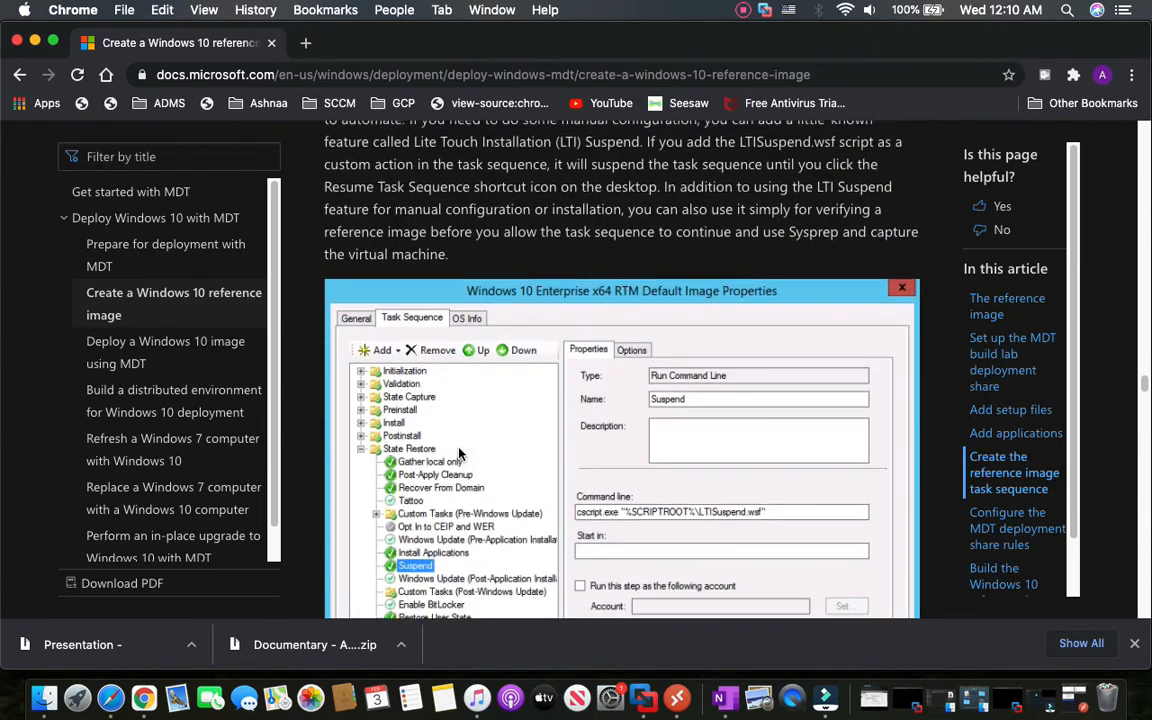
{"action": "scroll", "coordinate": [455, 460], "scroll_direction": "down", "scroll_amount": 2}
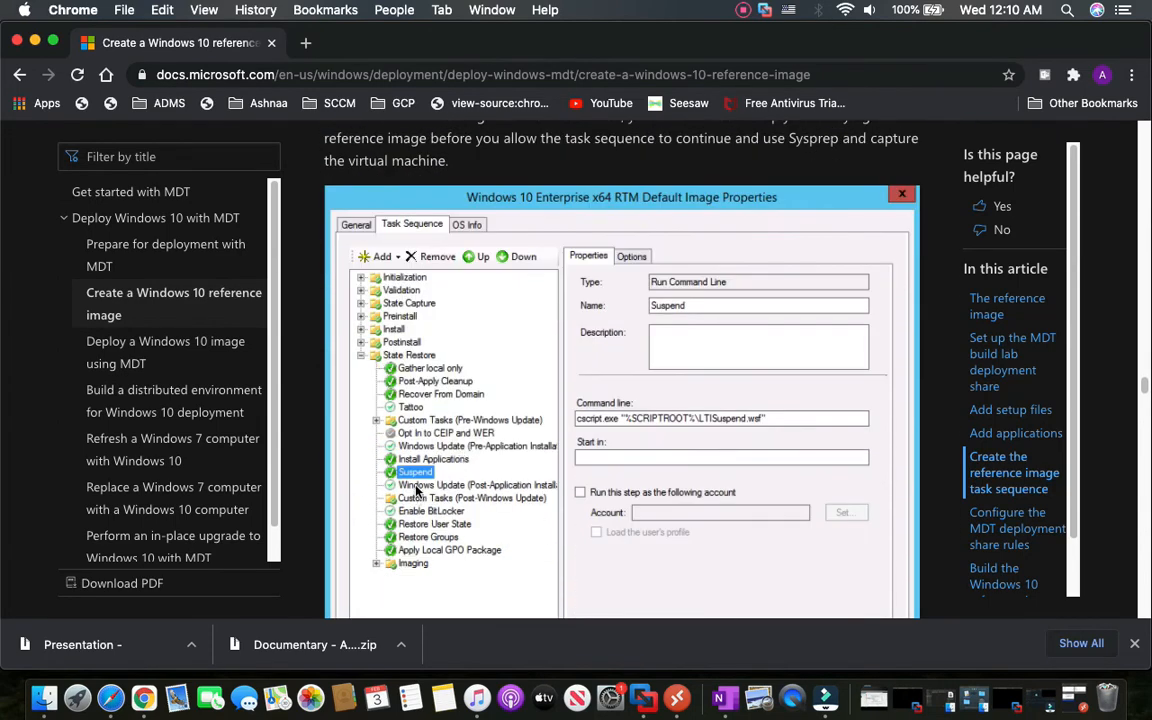
{"action": "scroll", "coordinate": [440, 470], "scroll_direction": "up", "scroll_amount": 5}
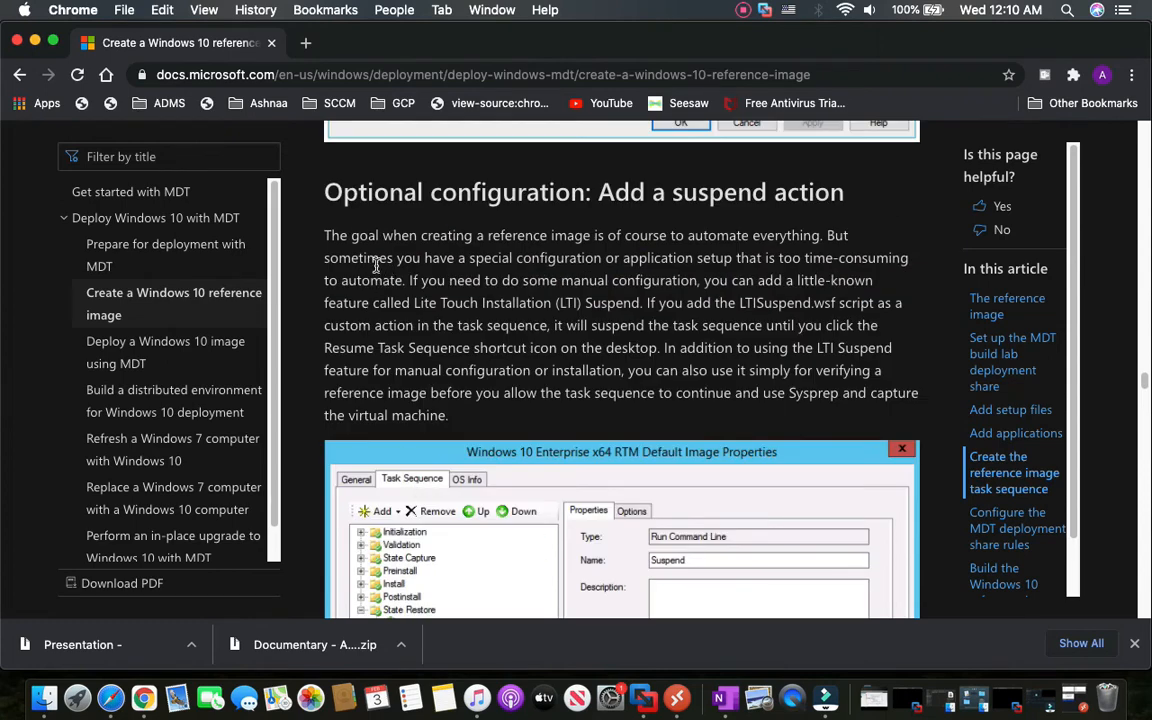
{"action": "left_click_drag", "start_coordinate": [383, 240], "coordinate": [832, 240]}
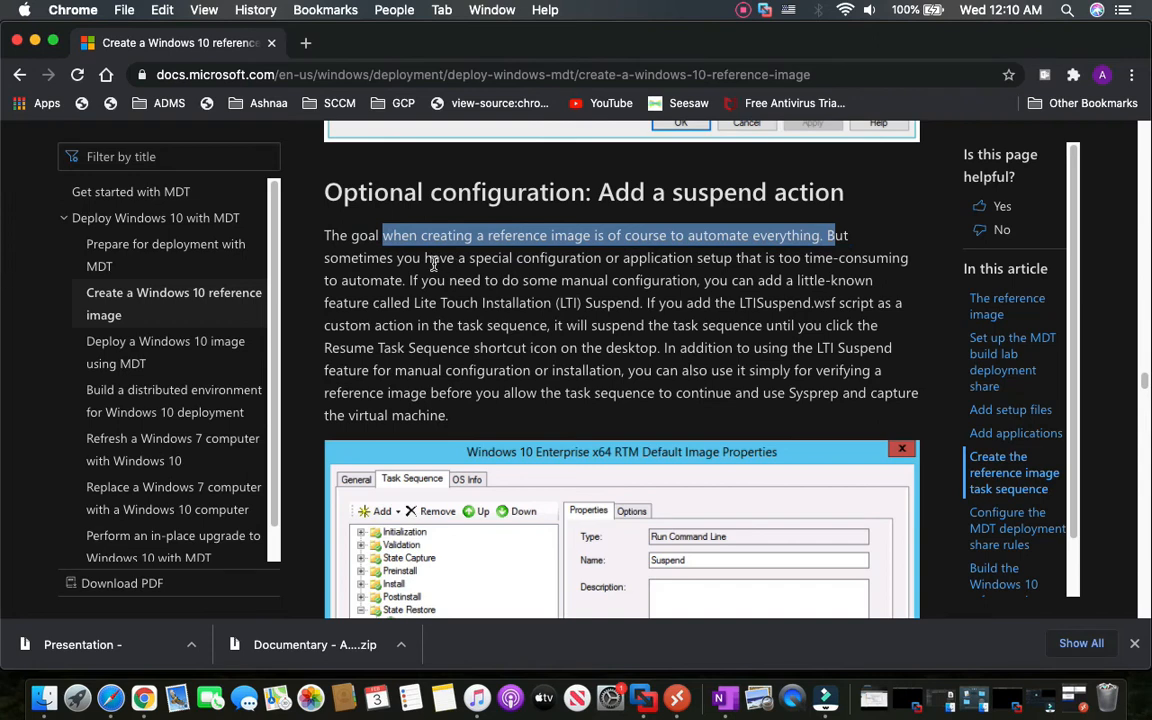
{"action": "left_click_drag", "start_coordinate": [425, 258], "coordinate": [840, 272]}
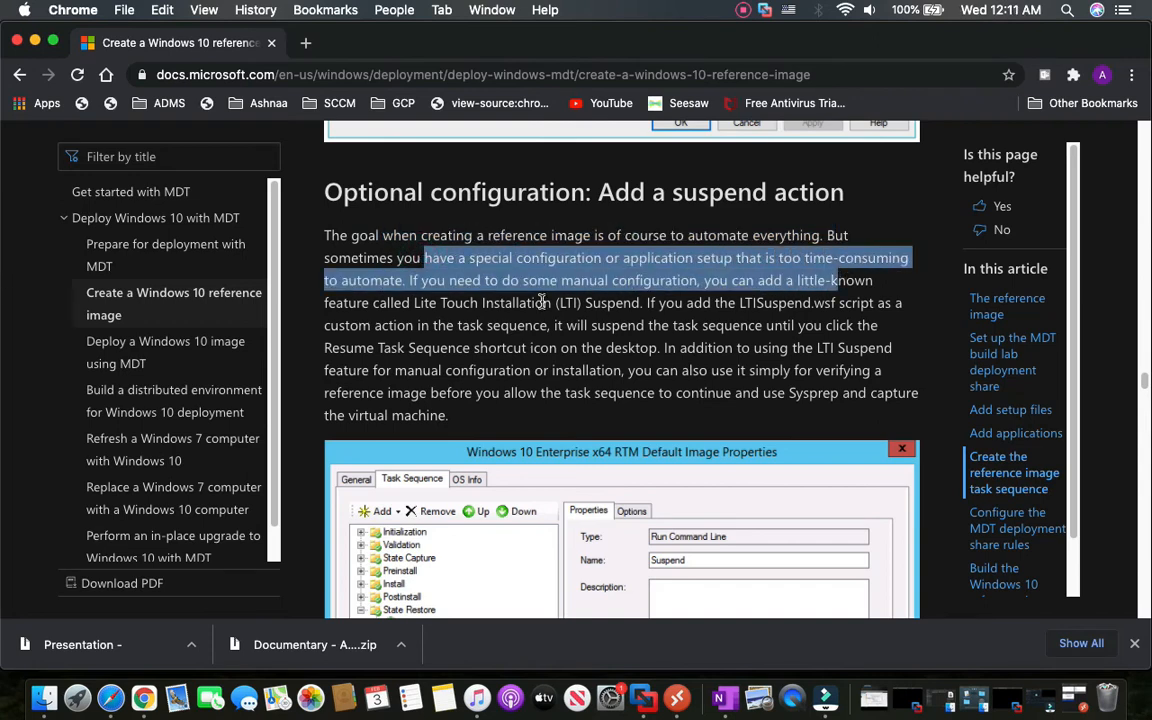
{"action": "left_click", "coordinate": [413, 304]}
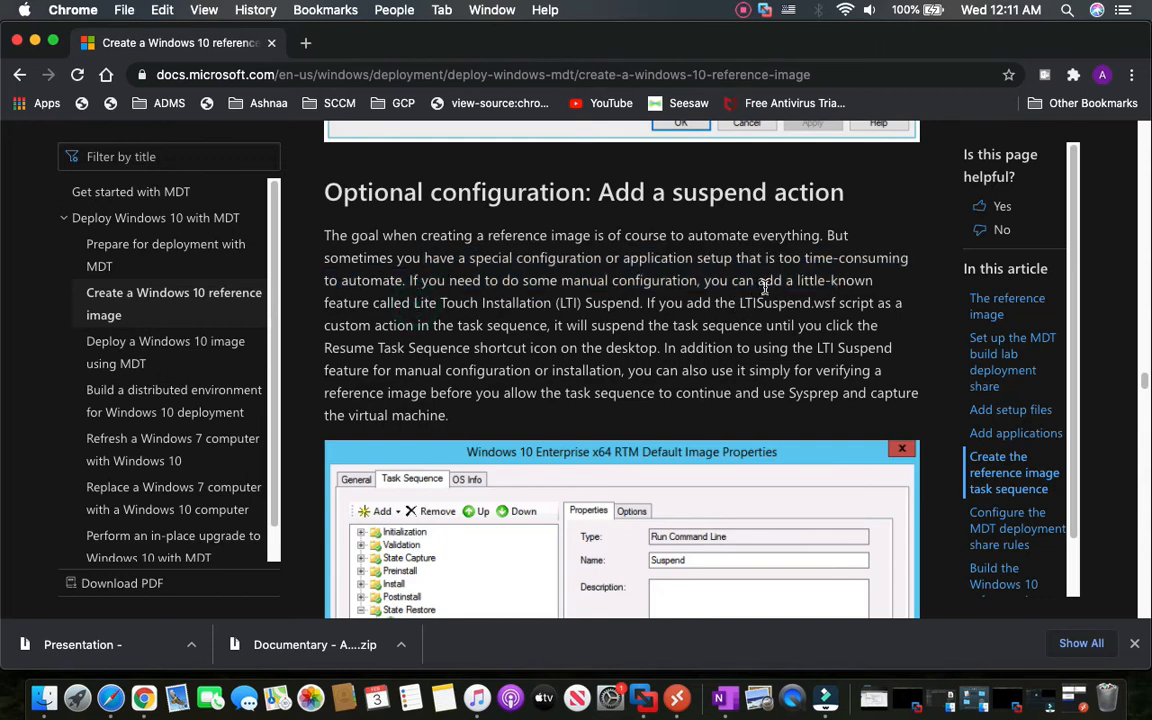
{"action": "left_click_drag", "start_coordinate": [388, 306], "coordinate": [638, 327]}
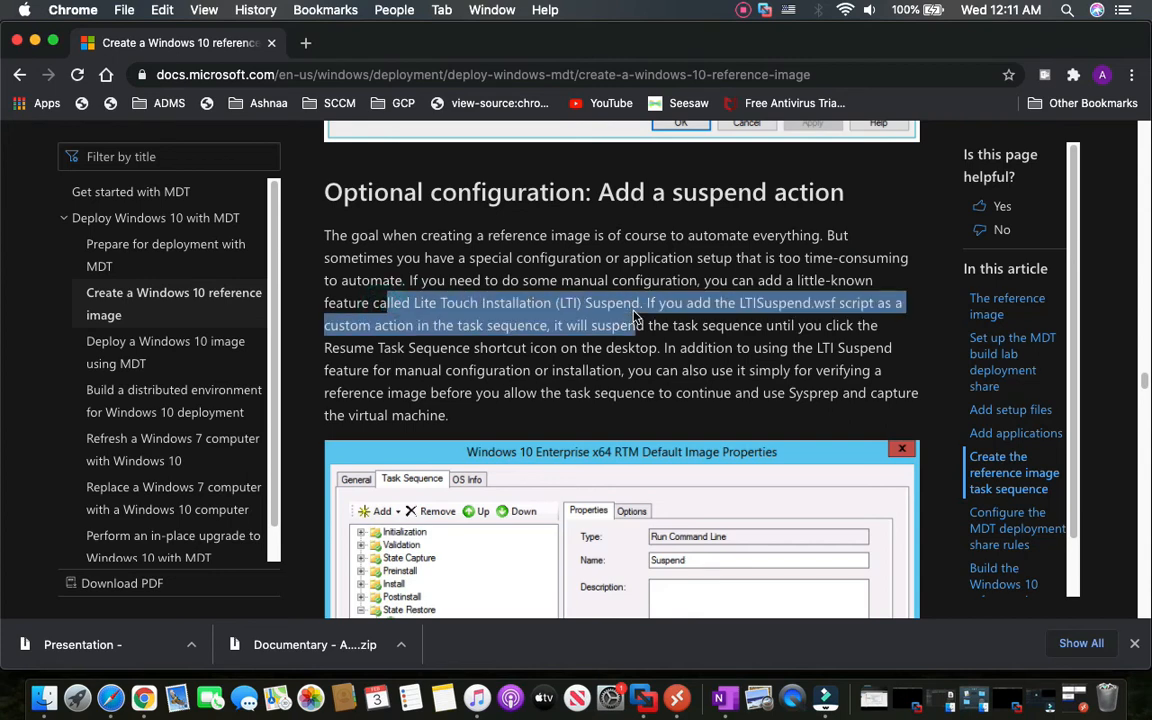
{"action": "left_click", "coordinate": [718, 327]}
{"action": "left_click_drag", "start_coordinate": [738, 303], "coordinate": [546, 327]}
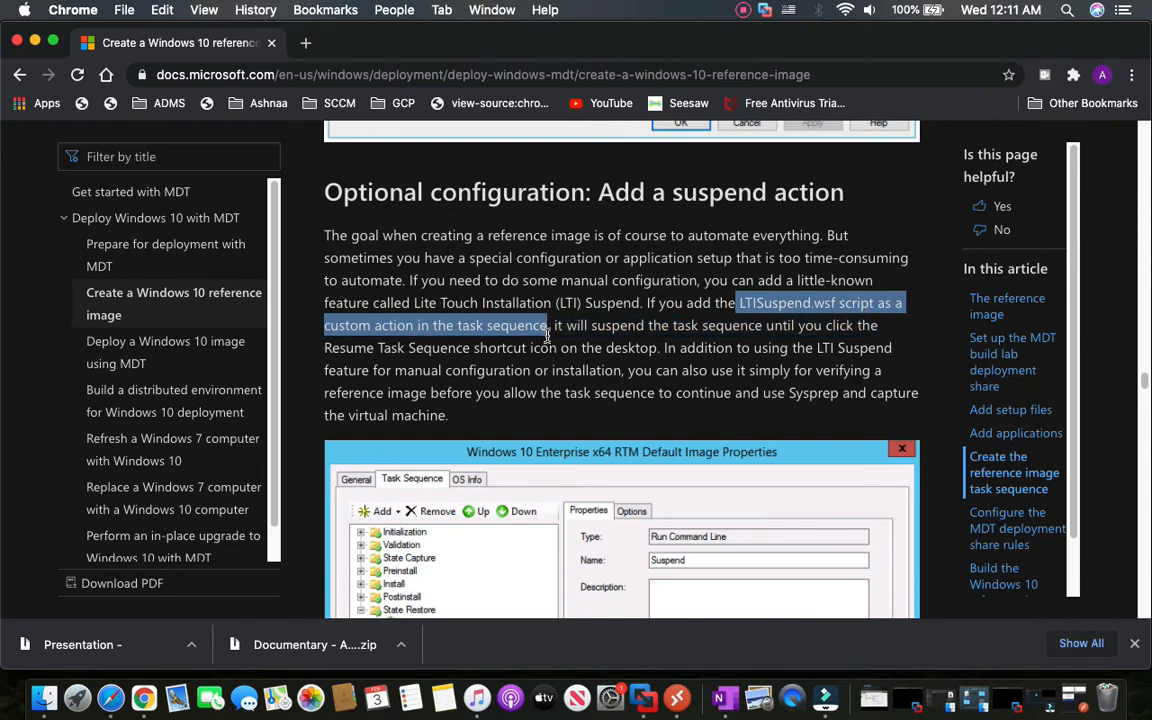
{"action": "scroll", "coordinate": [552, 385], "scroll_direction": "down", "scroll_amount": 5}
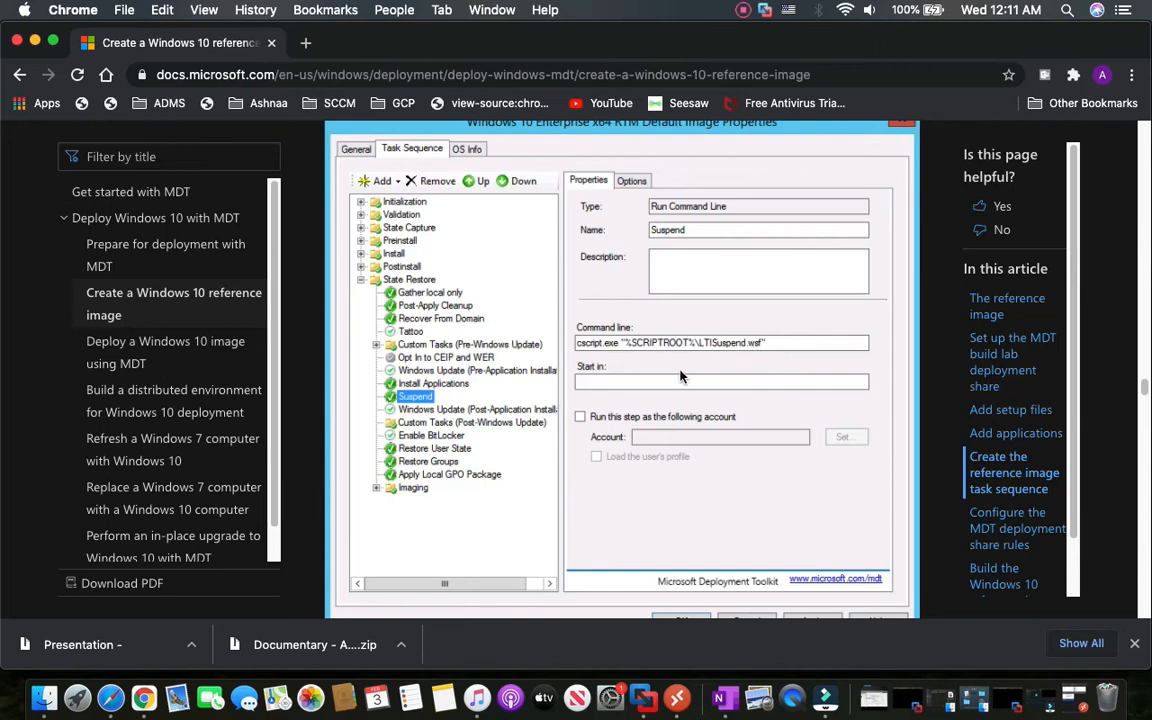
{"action": "scroll", "coordinate": [658, 405], "scroll_direction": "down", "scroll_amount": 5}
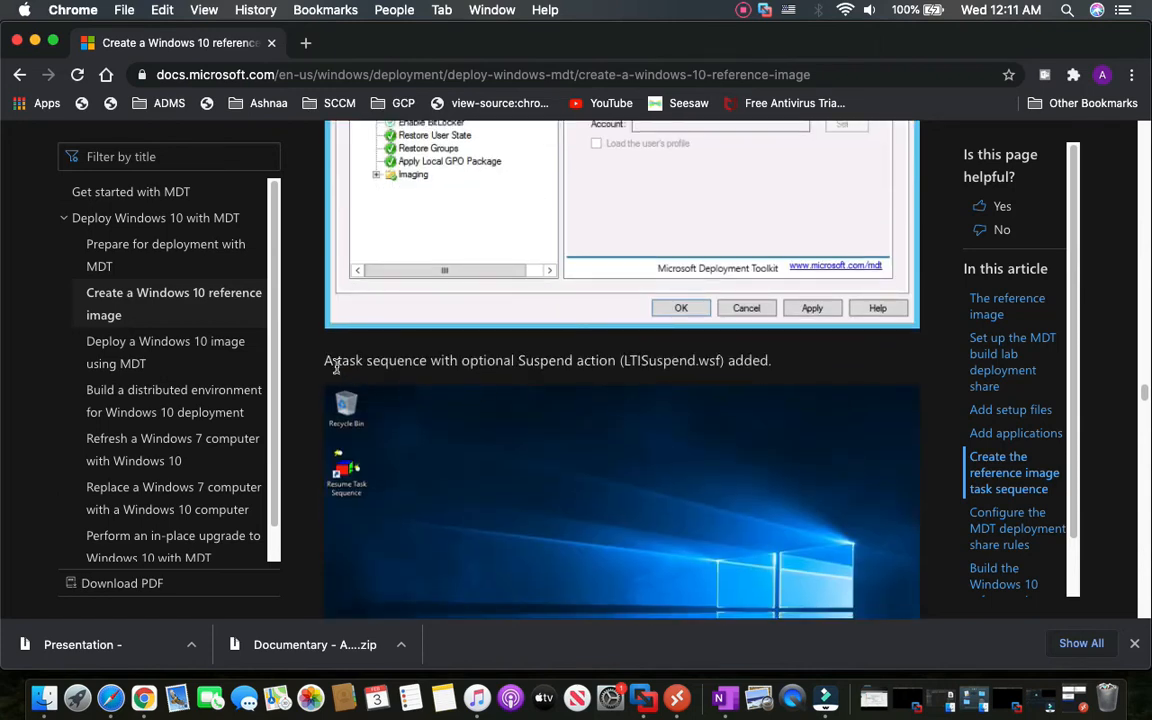
{"action": "left_click_drag", "start_coordinate": [332, 363], "coordinate": [781, 380]}
{"action": "scroll", "coordinate": [534, 389], "scroll_direction": "down", "scroll_amount": 5}
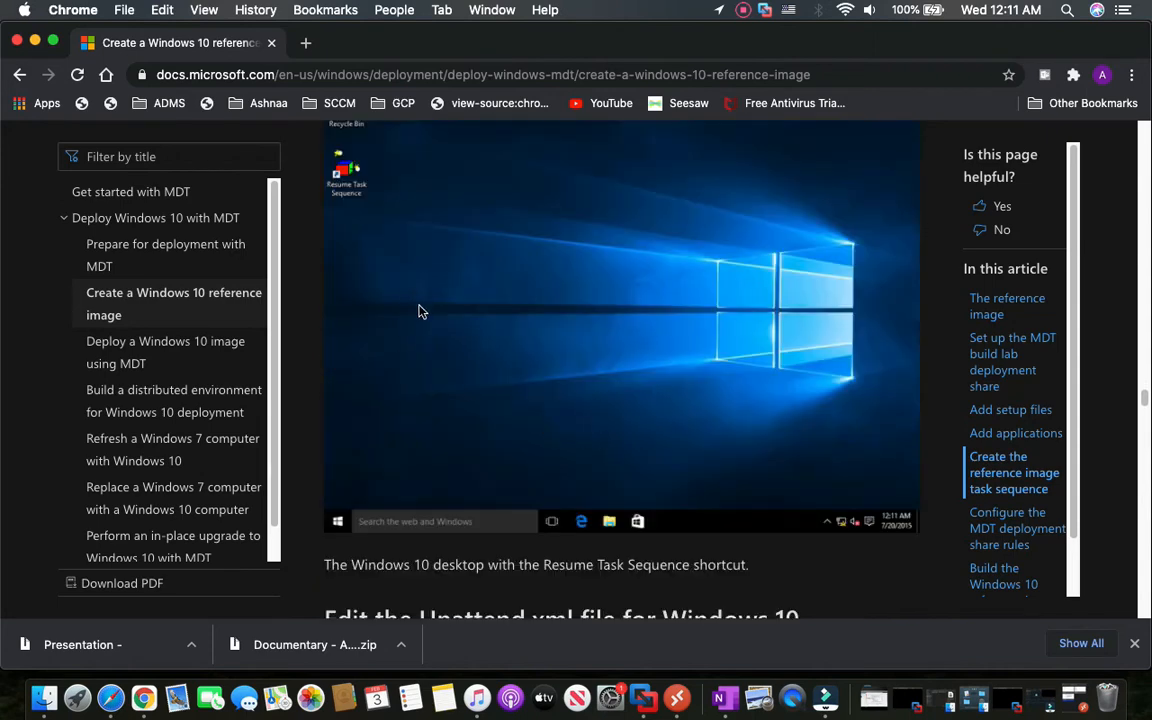
{"action": "scroll", "coordinate": [455, 444], "scroll_direction": "up", "scroll_amount": 1}
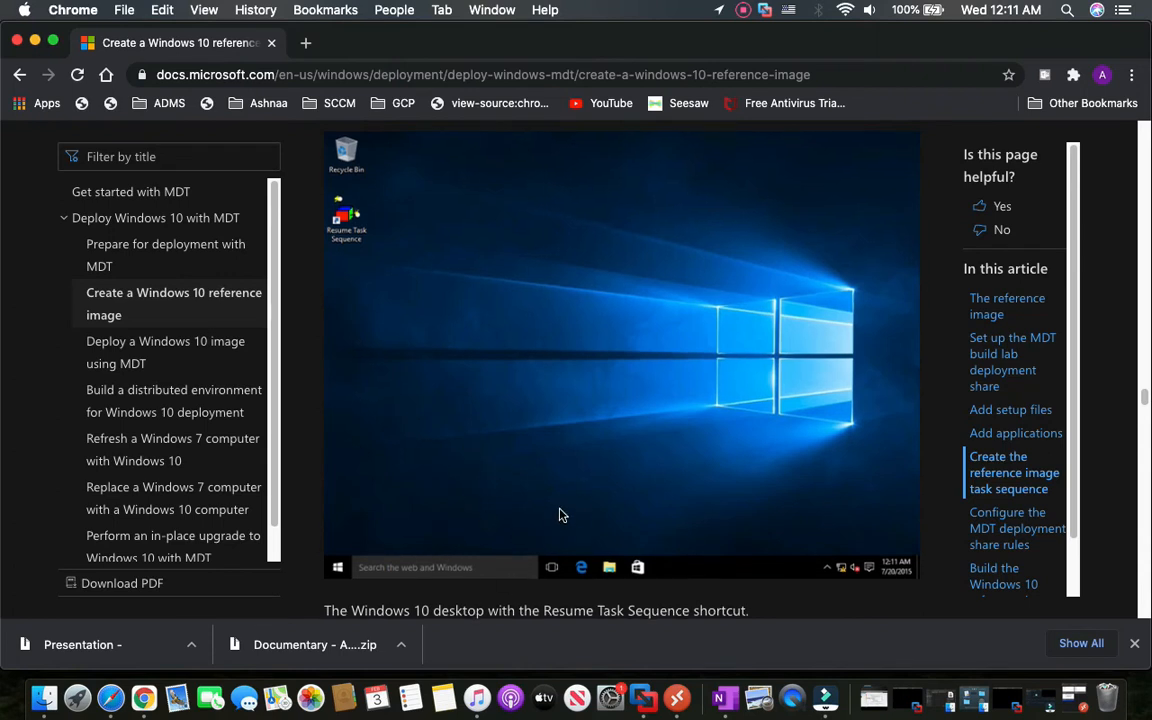
{"action": "scroll", "coordinate": [541, 504], "scroll_direction": "down", "scroll_amount": 1}
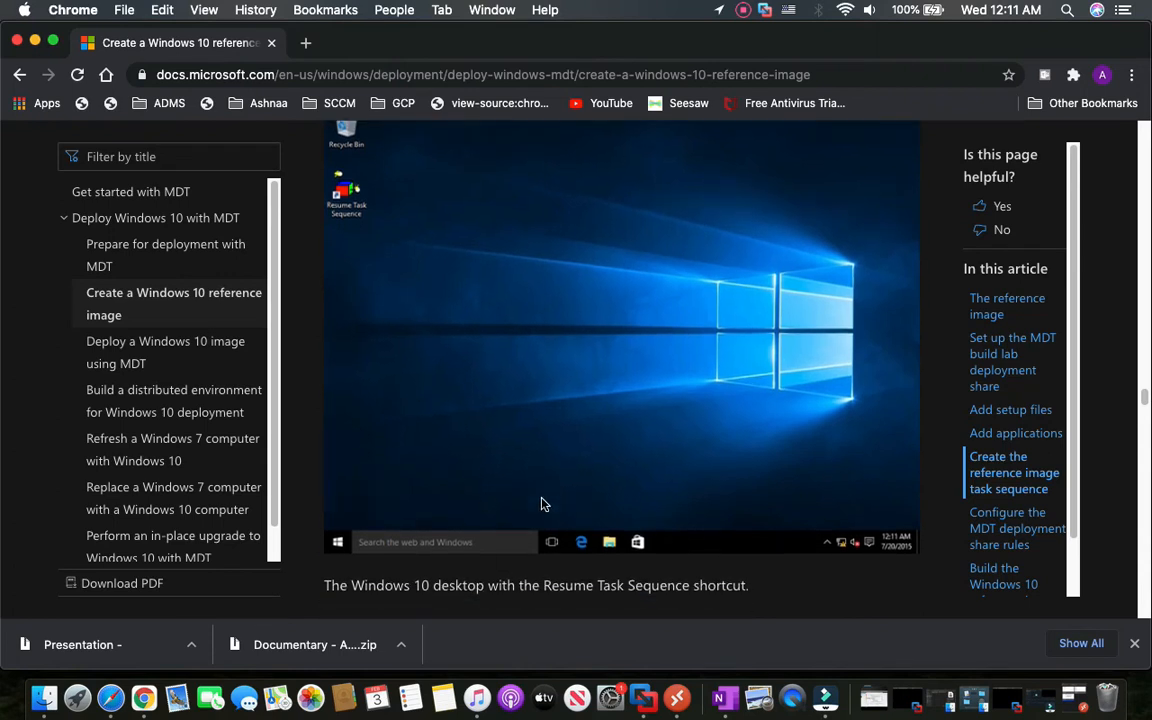
{"action": "scroll", "coordinate": [541, 501], "scroll_direction": "down", "scroll_amount": 2}
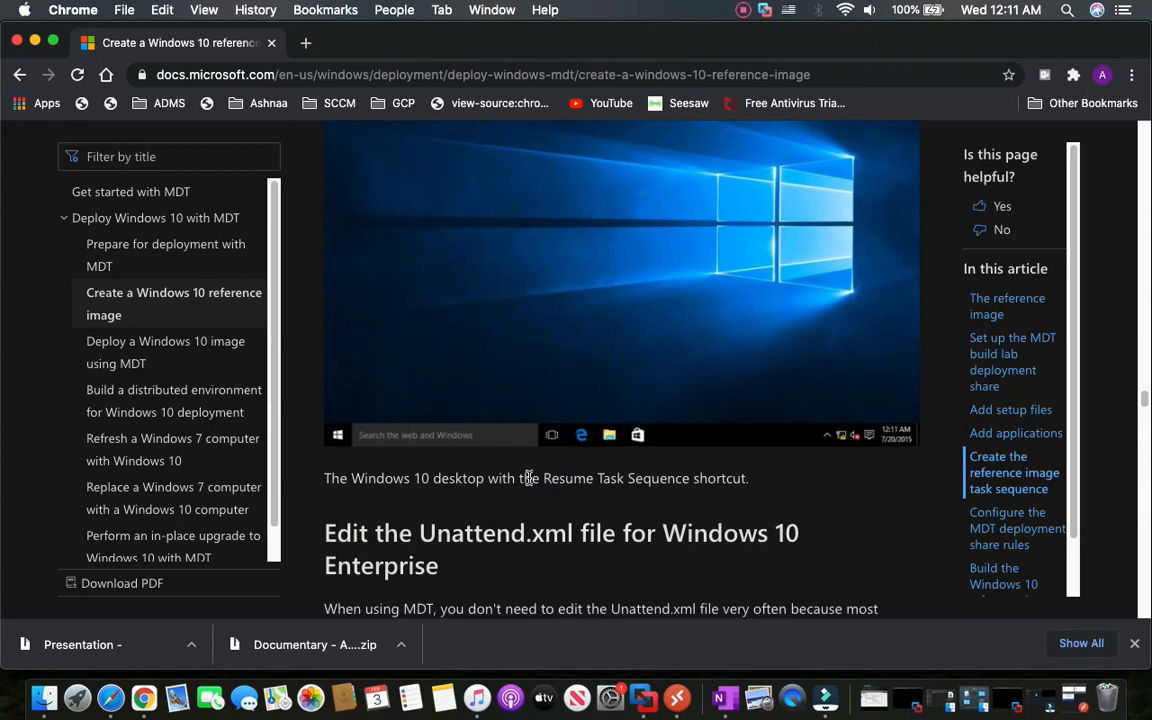
{"action": "scroll", "coordinate": [529, 478], "scroll_direction": "down", "scroll_amount": 5}
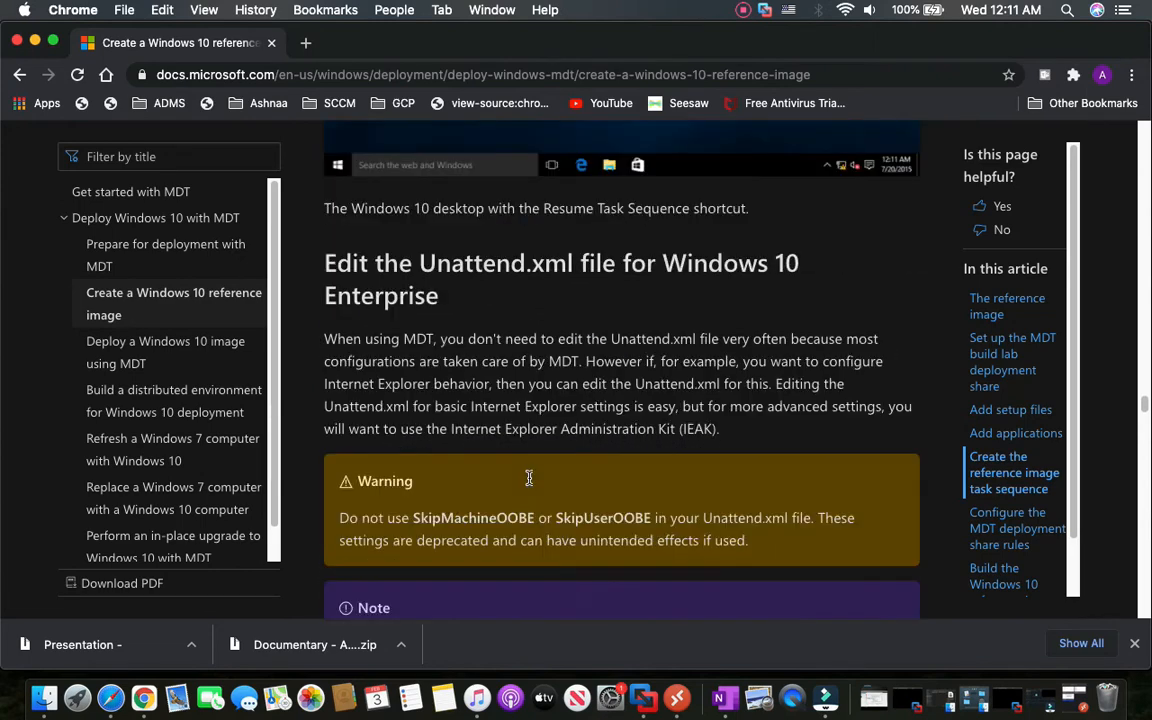
{"action": "scroll", "coordinate": [529, 478], "scroll_direction": "up", "scroll_amount": 7}
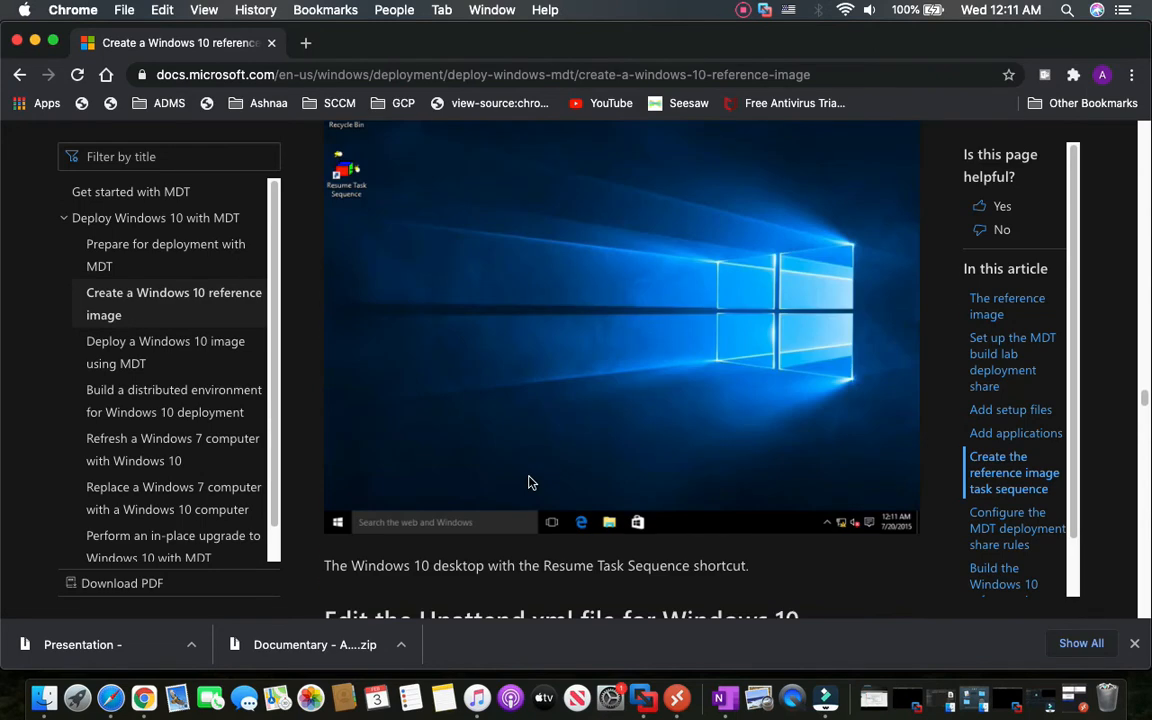
Confirm the roles and features dialog with OK, then return the remote MDT window to windowed mode.
{"action": "left_click", "coordinate": [676, 700]}
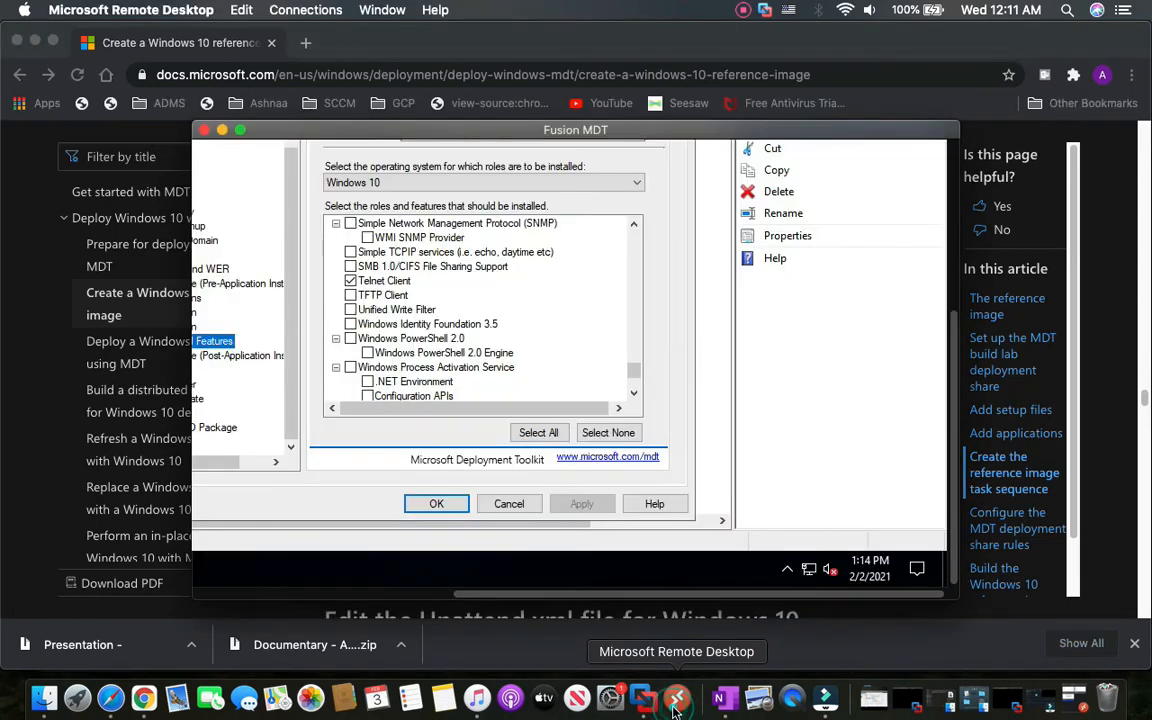
{"action": "left_click", "coordinate": [446, 505]}
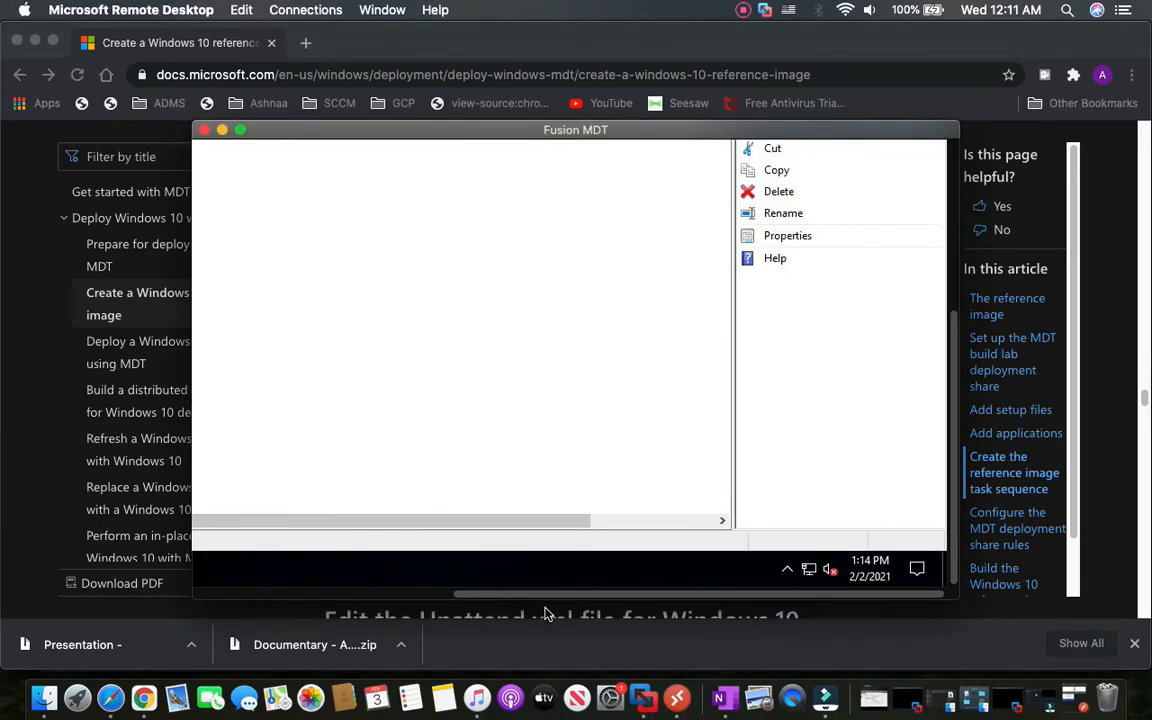
{"action": "scroll", "coordinate": [497, 599], "scroll_direction": "left", "scroll_amount": 5}
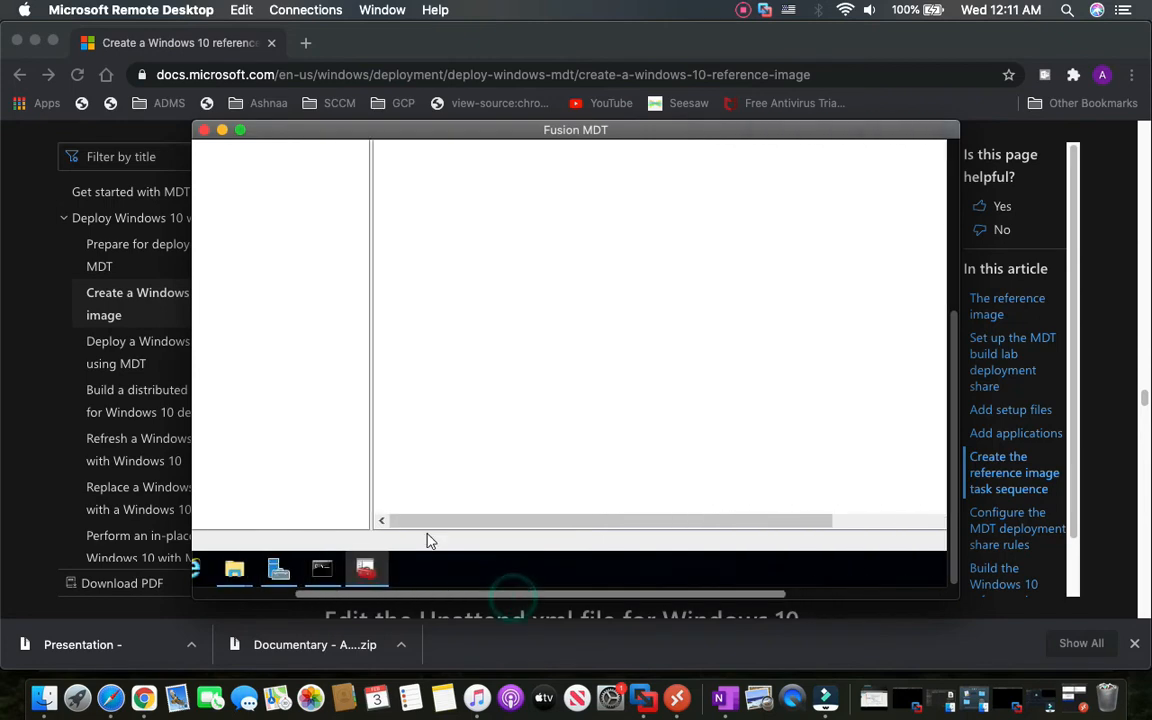
{"action": "left_click", "coordinate": [241, 130]}
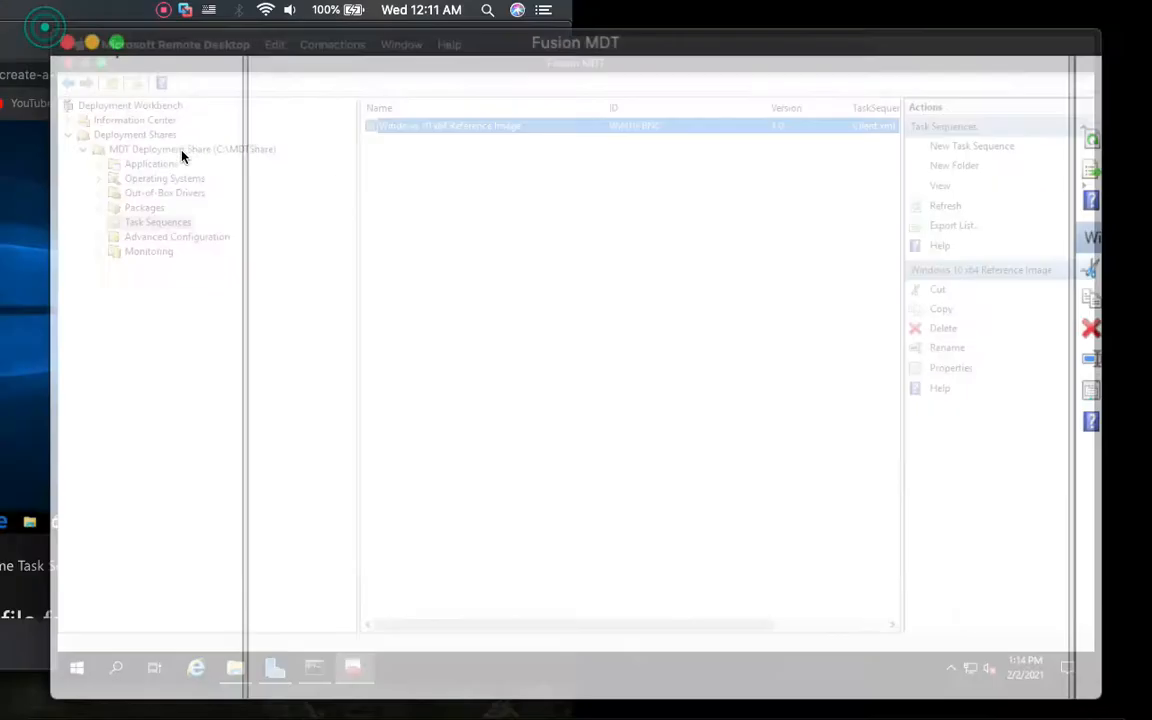
{"action": "left_click", "coordinate": [46, 29]}
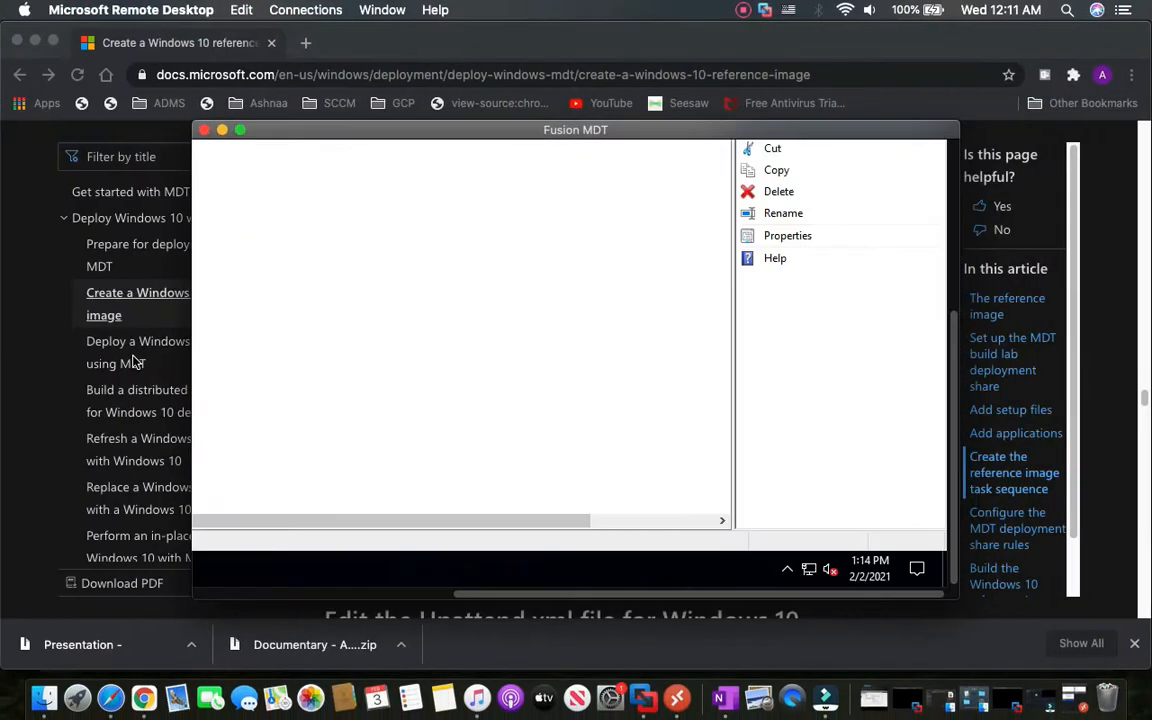
{"action": "left_click", "coordinate": [16, 380]}
{"action": "scroll", "coordinate": [471, 483], "scroll_direction": "down", "scroll_amount": 5}
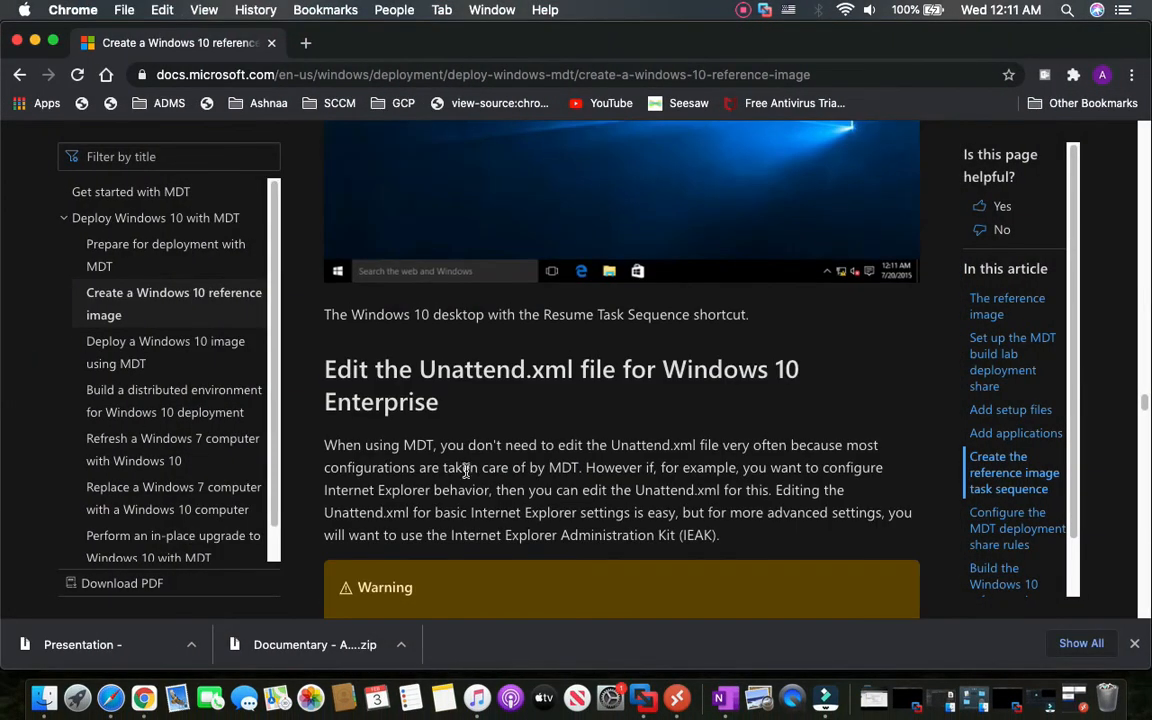
{"action": "left_click_drag", "start_coordinate": [360, 370], "coordinate": [527, 411]}
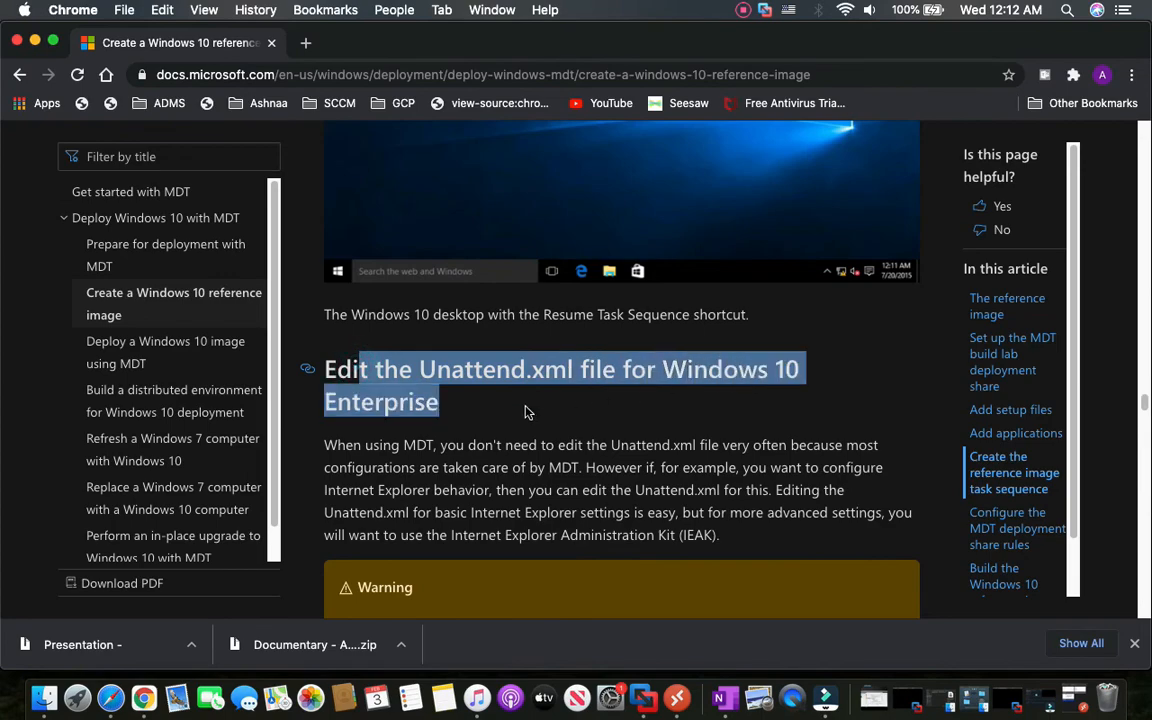
{"action": "scroll", "coordinate": [381, 487], "scroll_direction": "down", "scroll_amount": 10}
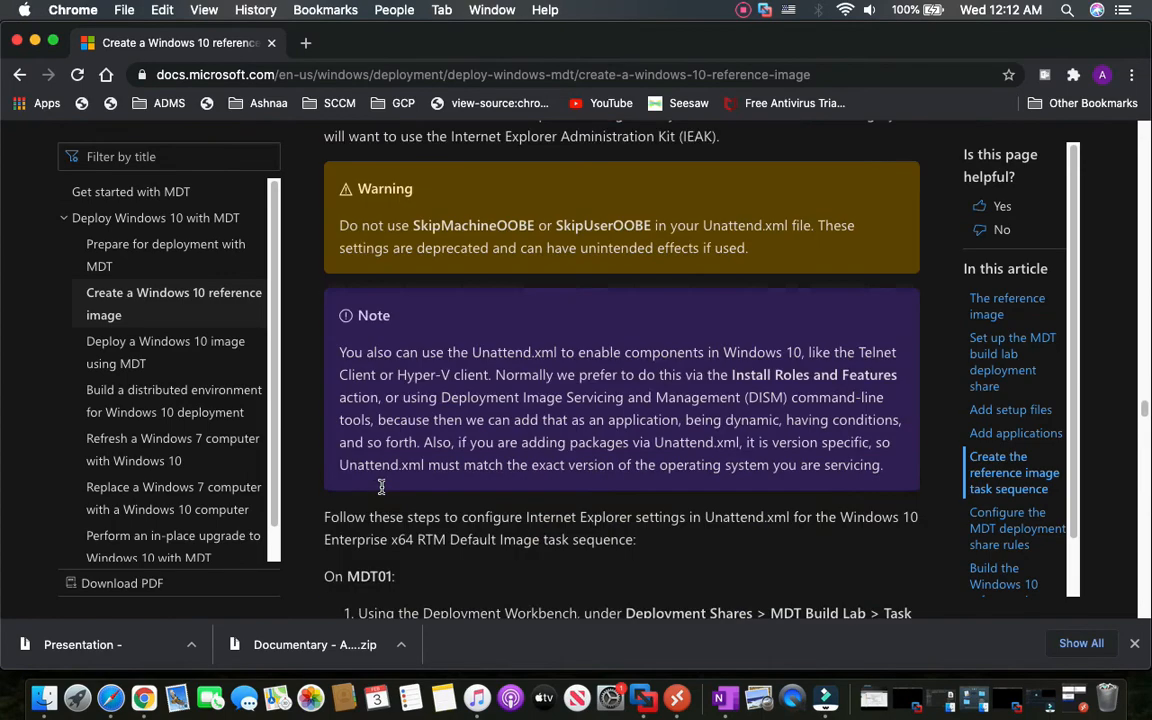
{"action": "scroll", "coordinate": [381, 490], "scroll_direction": "down", "scroll_amount": 15}
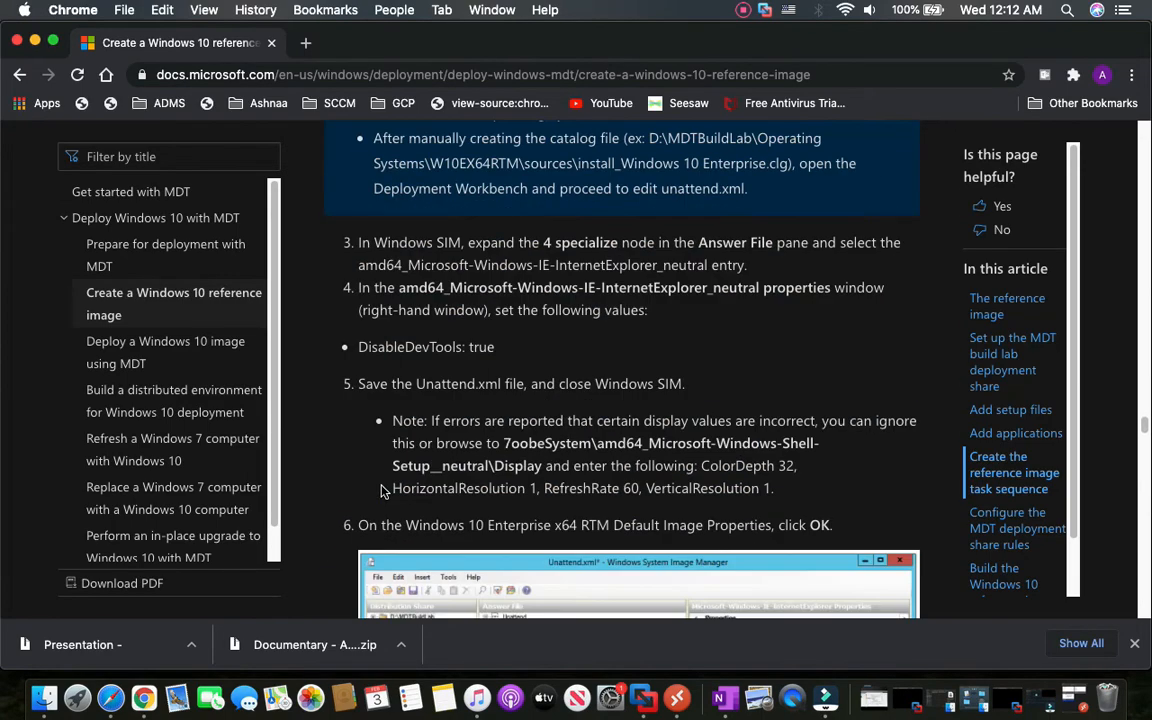
{"action": "scroll", "coordinate": [381, 490], "scroll_direction": "down", "scroll_amount": 6}
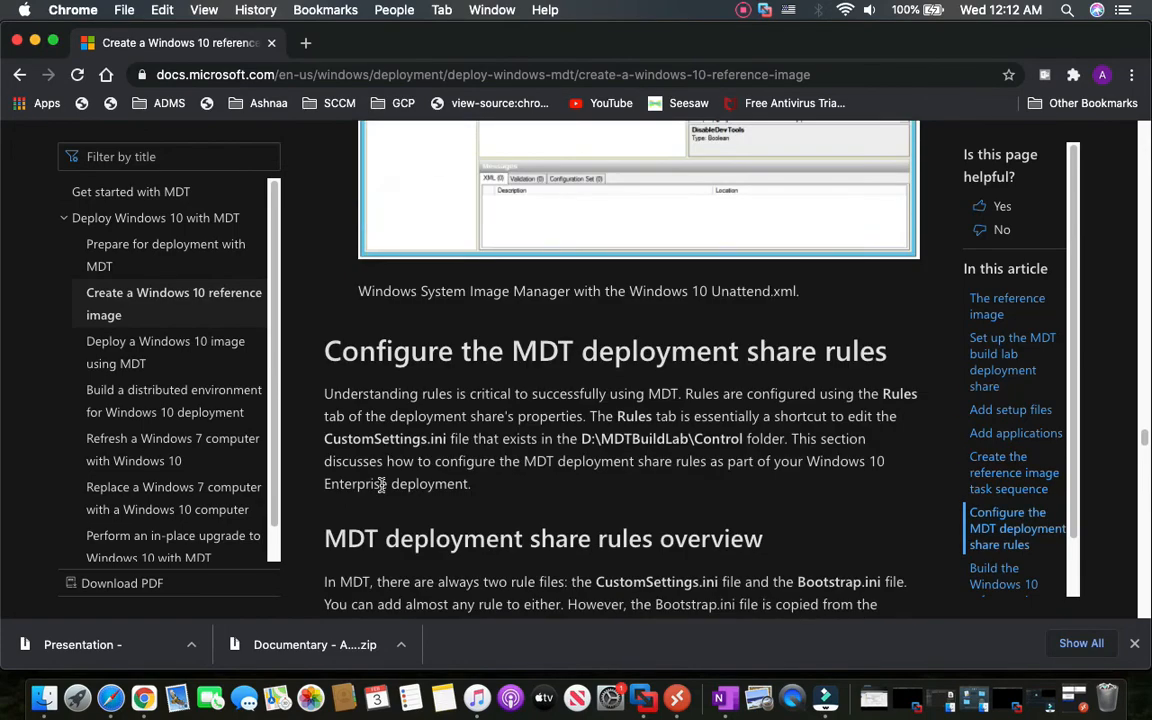
{"action": "left_click", "coordinate": [667, 696]}
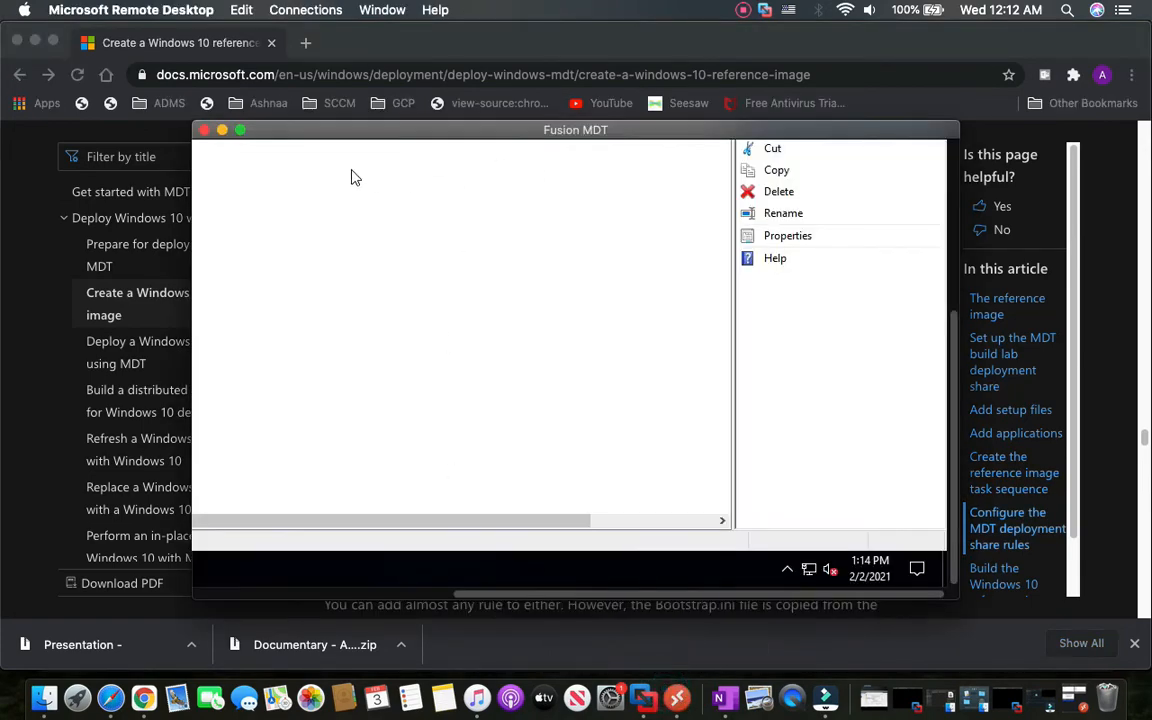
From the reference image task sequence's Properties, OS Info tab, launch Edit Unattend.xml in System Image Manager.
{"action": "left_click", "coordinate": [241, 130]}
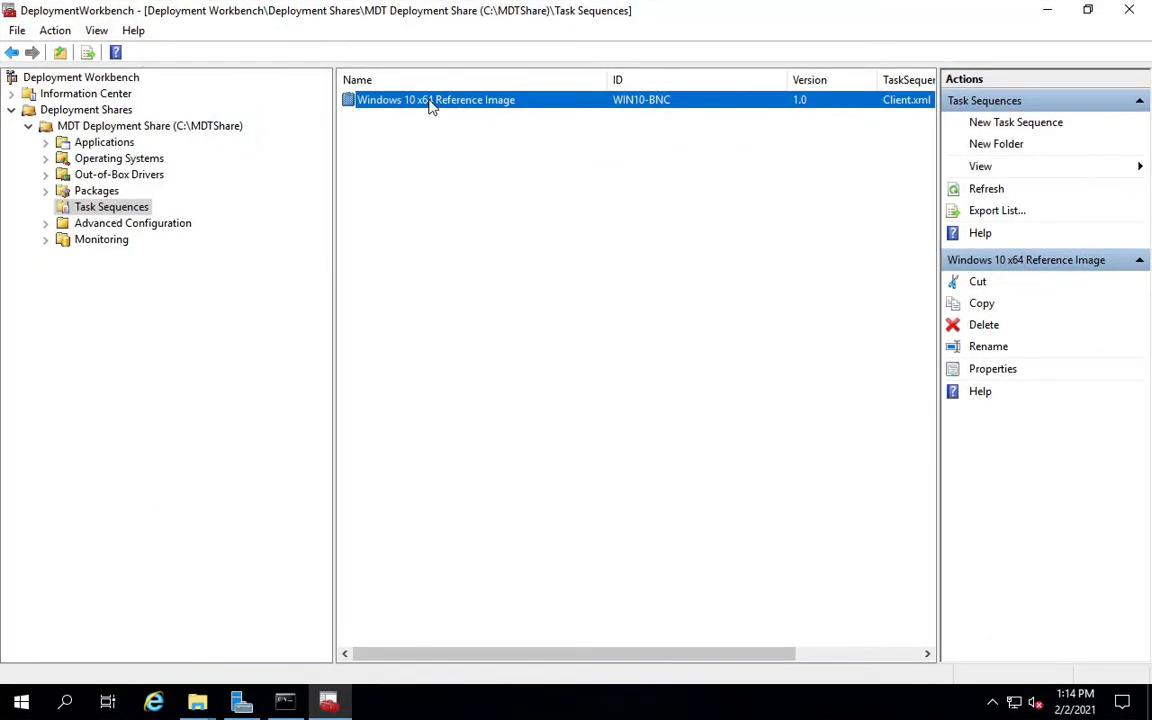
{"action": "right_click", "coordinate": [434, 105]}
{"action": "left_click", "coordinate": [470, 196]}
{"action": "left_click", "coordinate": [336, 114]}
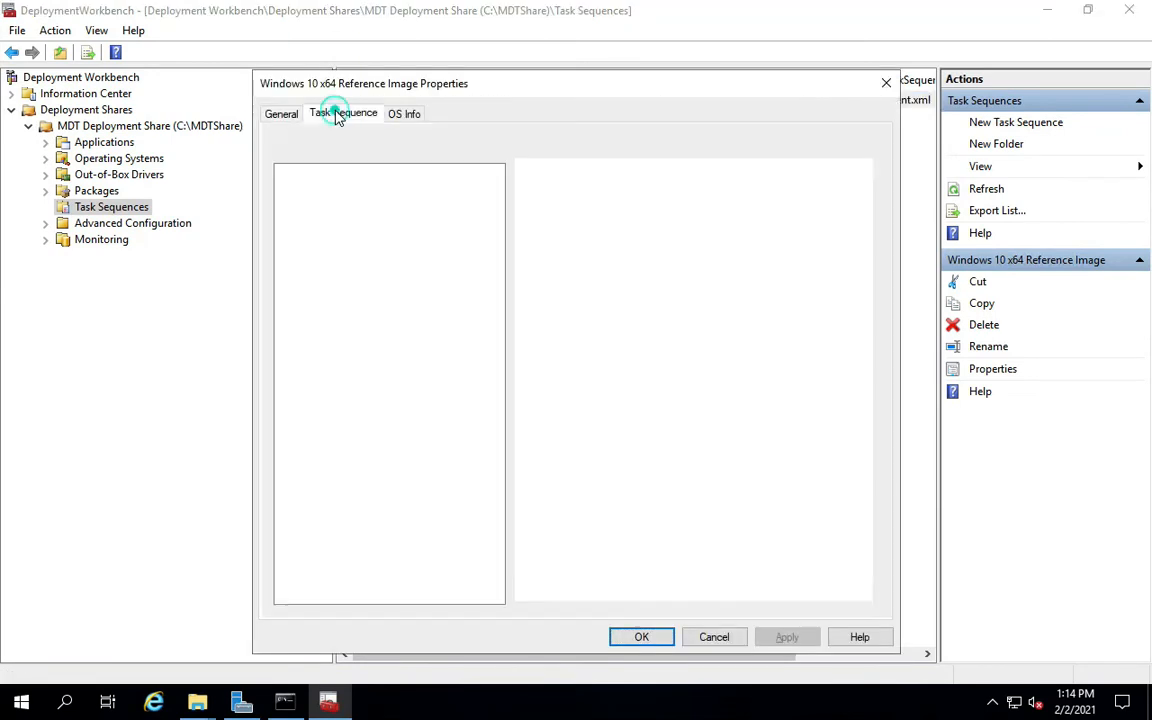
{"action": "left_click", "coordinate": [406, 115]}
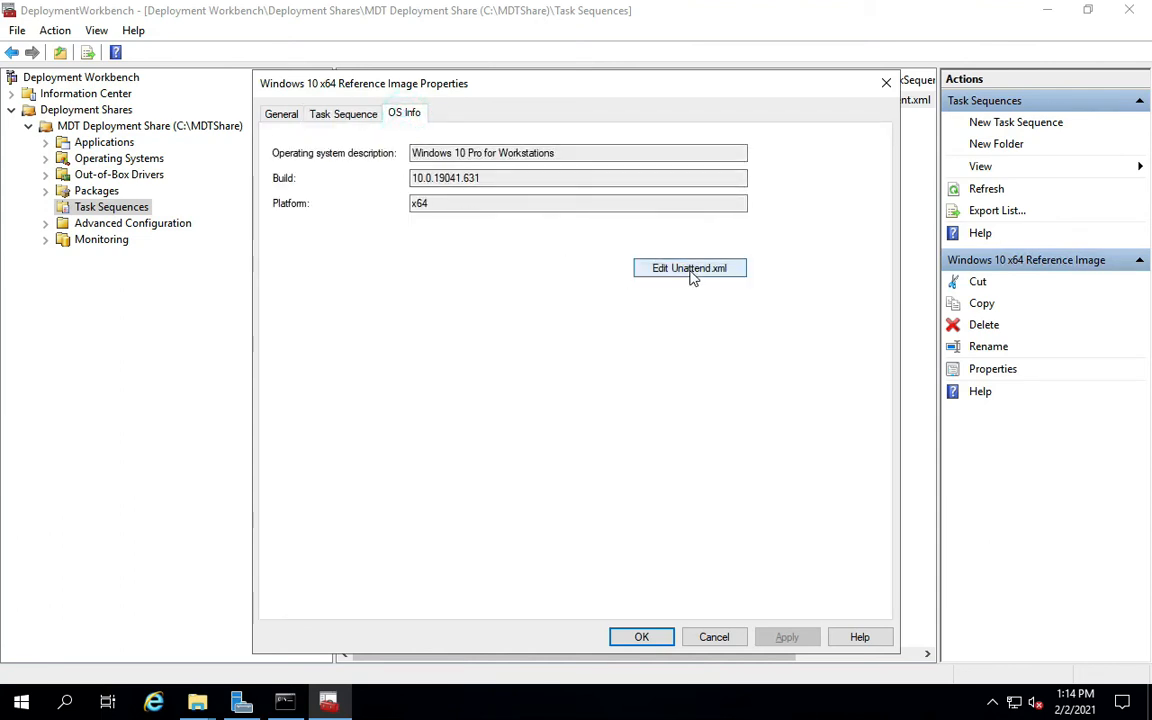
{"action": "left_click", "coordinate": [689, 274]}
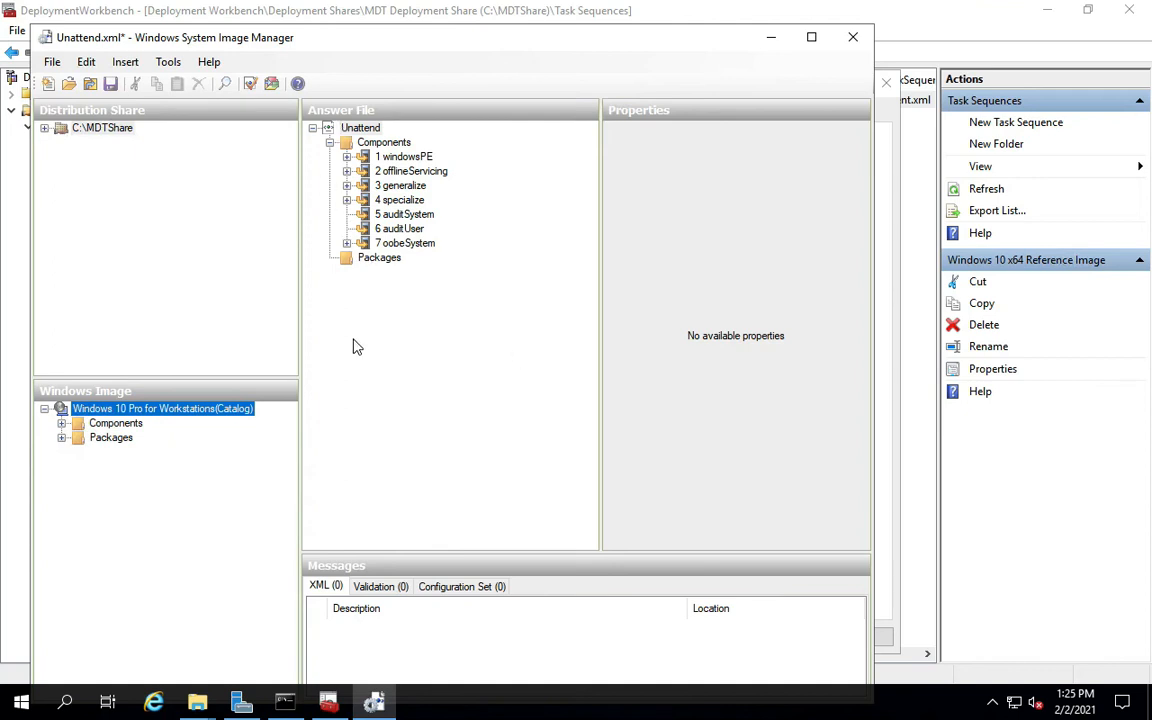
Expand the 4 specialize pass and select the Internet Explorer component, widening the tree pane.
{"action": "left_click", "coordinate": [347, 201]}
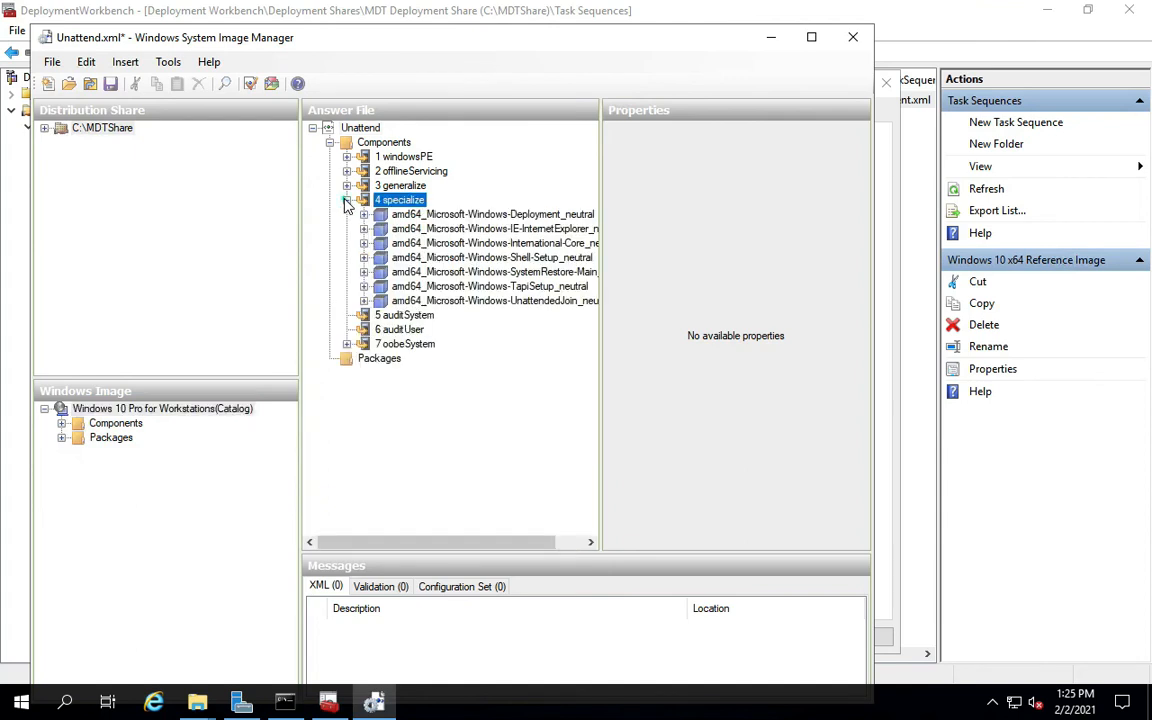
{"action": "left_click", "coordinate": [433, 216]}
{"action": "left_click_drag", "start_coordinate": [601, 372], "coordinate": [631, 378]}
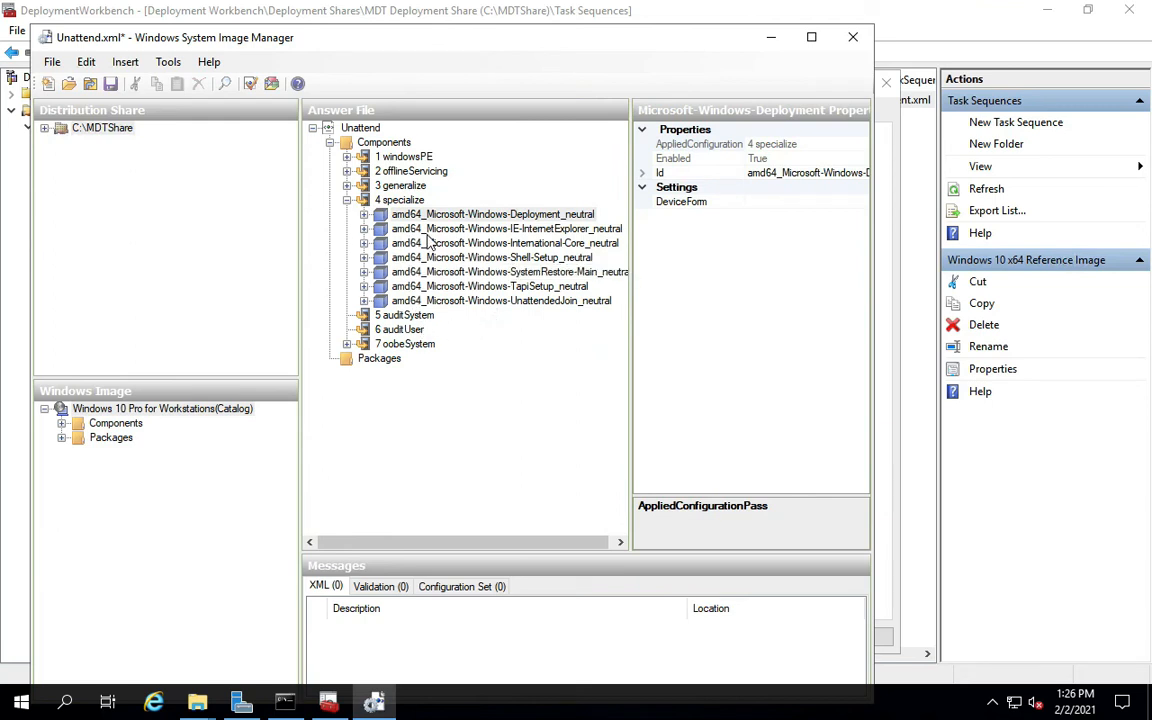
{"action": "left_click", "coordinate": [365, 229]}
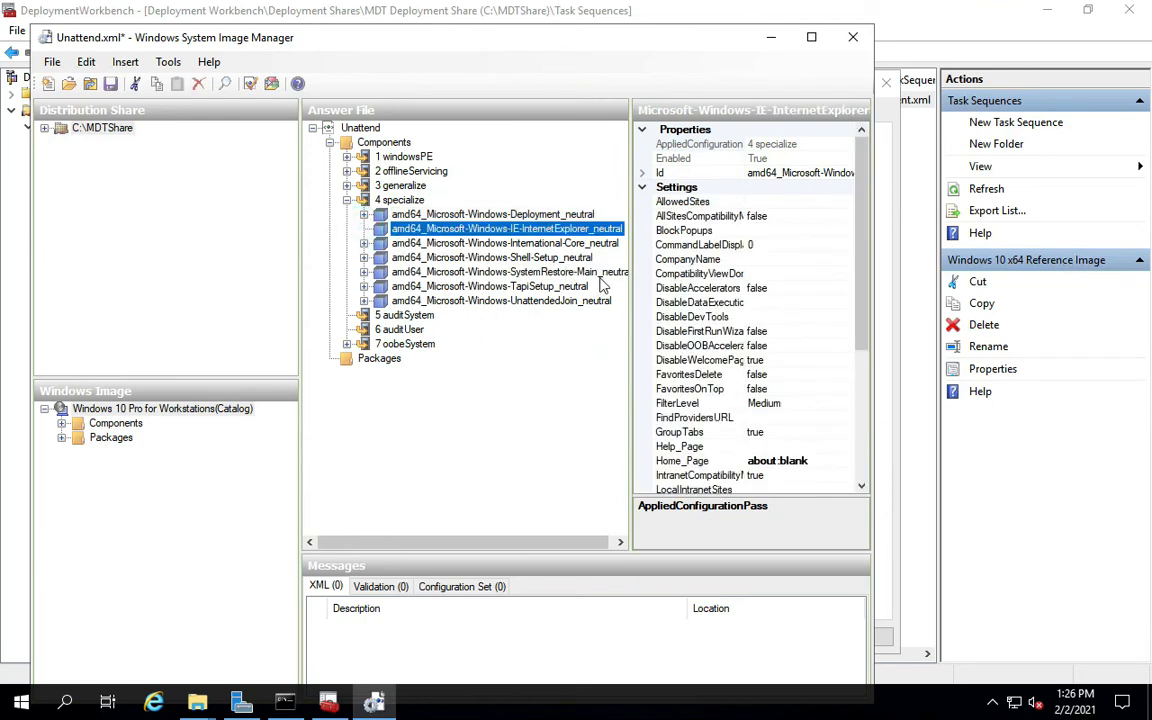
{"action": "scroll", "coordinate": [686, 380], "scroll_direction": "down", "scroll_amount": 4}
{"action": "scroll", "coordinate": [686, 380], "scroll_direction": "down", "scroll_amount": 1}
{"action": "scroll", "coordinate": [700, 350], "scroll_direction": "up", "scroll_amount": 8}
{"action": "scroll", "coordinate": [675, 381], "scroll_direction": "down", "scroll_amount": 5}
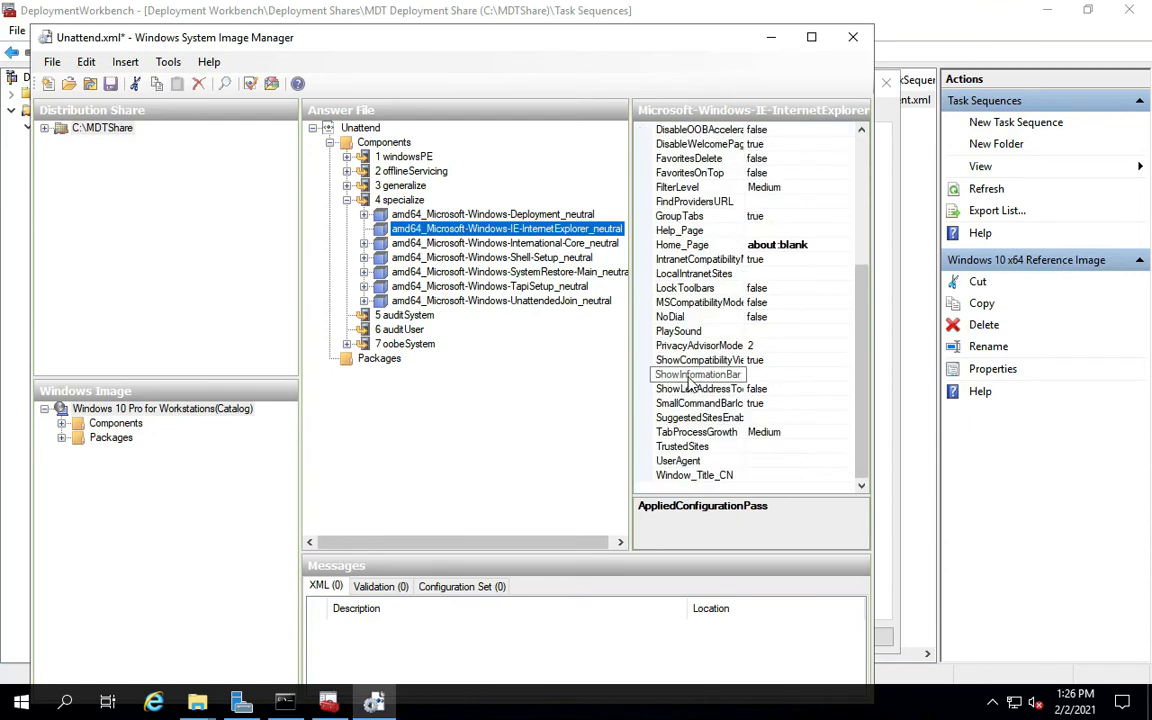
{"action": "scroll", "coordinate": [706, 250], "scroll_direction": "up", "scroll_amount": 5}
Replace the Home_Page value about:blank with vjxl.com, then view the International-Core locale settings.
{"action": "left_click", "coordinate": [706, 245]}
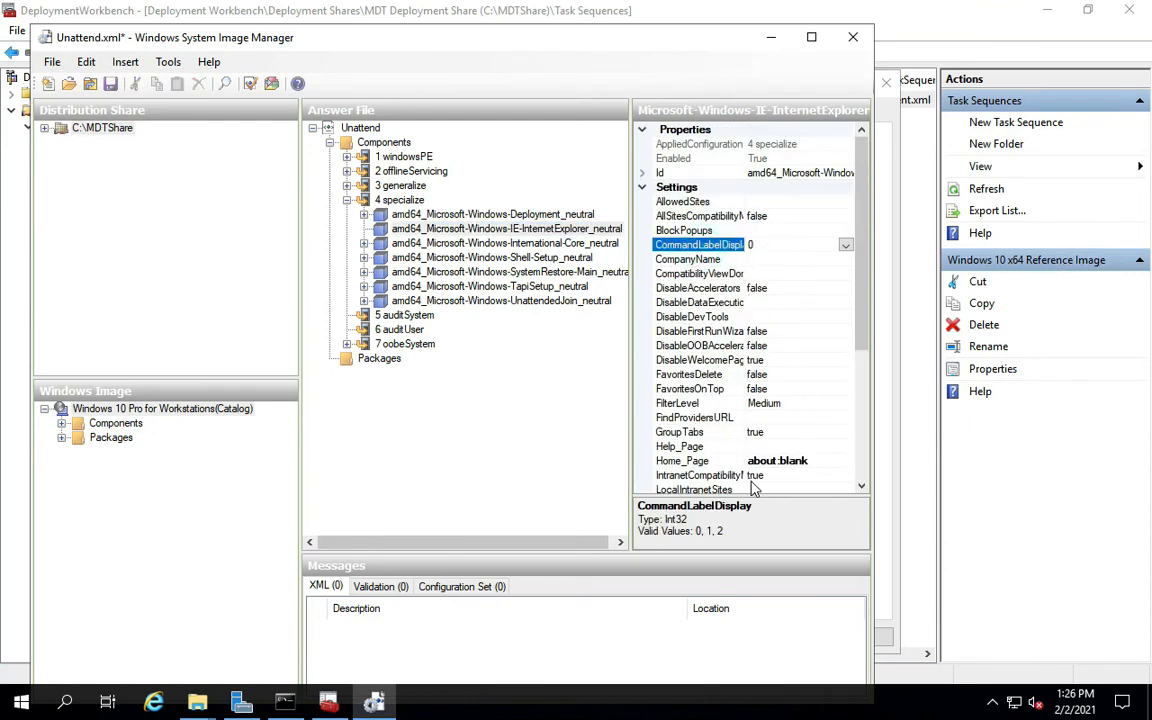
{"action": "left_click", "coordinate": [722, 460]}
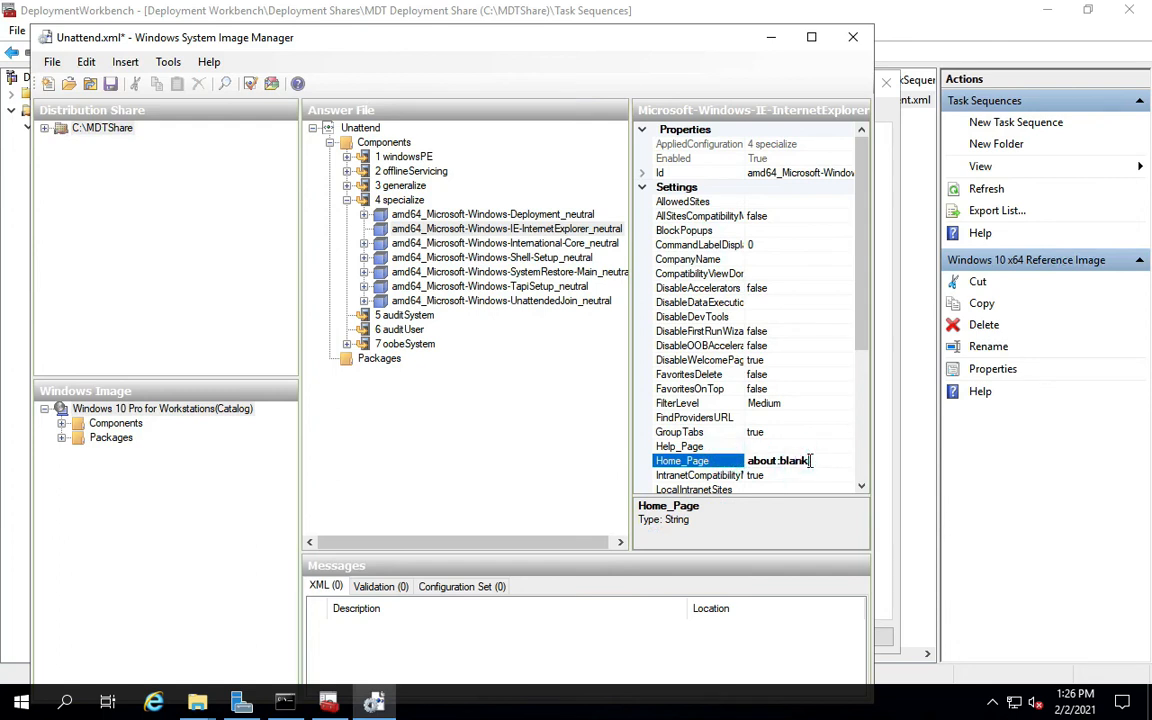
{"action": "left_click", "coordinate": [790, 460]}
{"action": "double_click", "coordinate": [811, 460]}
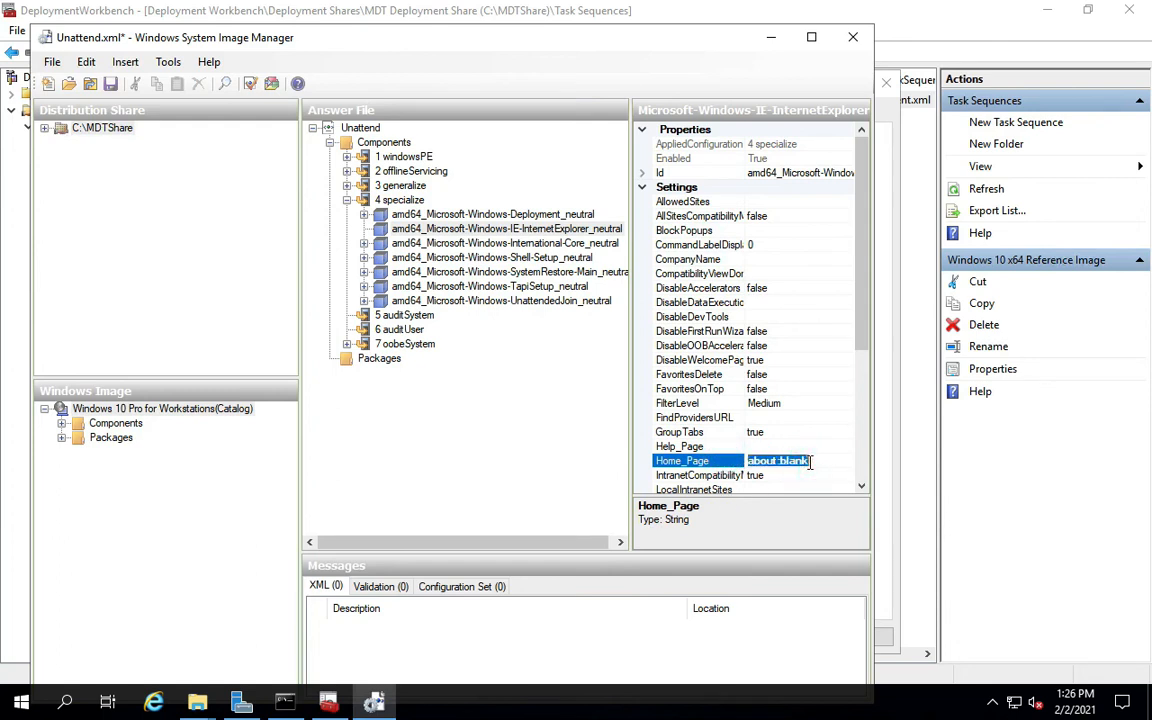
{"action": "type", "text": "w"}
{"action": "left_click", "coordinate": [810, 448]}
{"action": "left_click", "coordinate": [796, 459]}
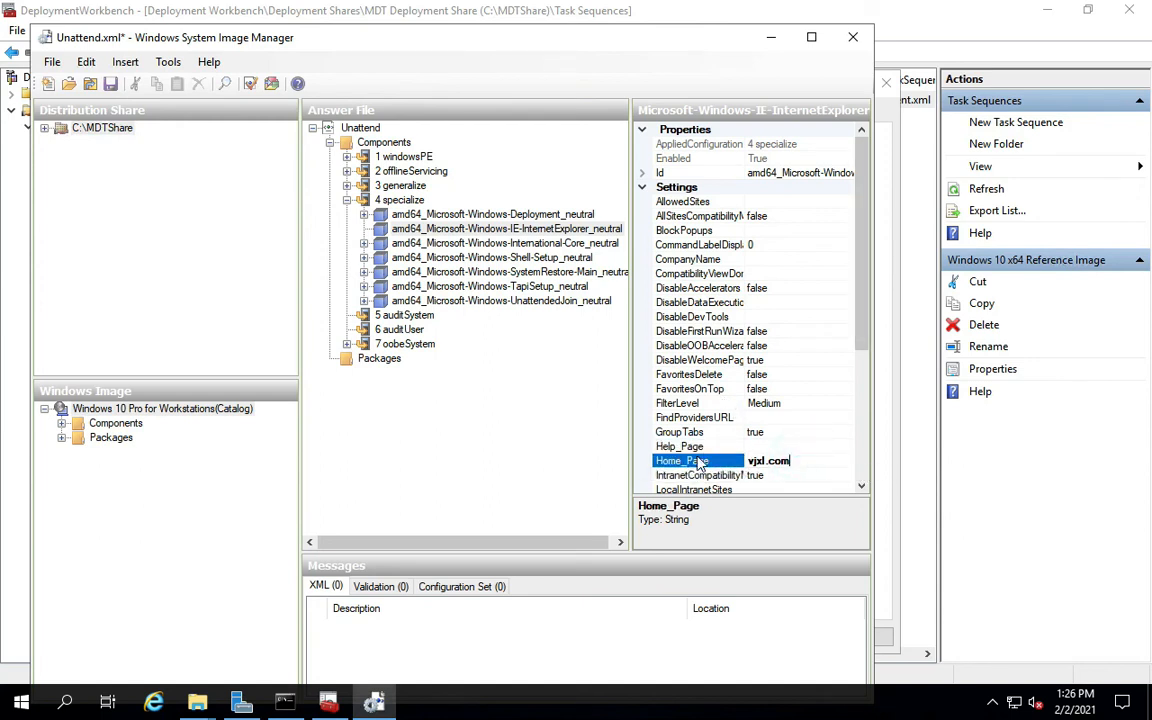
{"action": "left_click", "coordinate": [505, 243]}
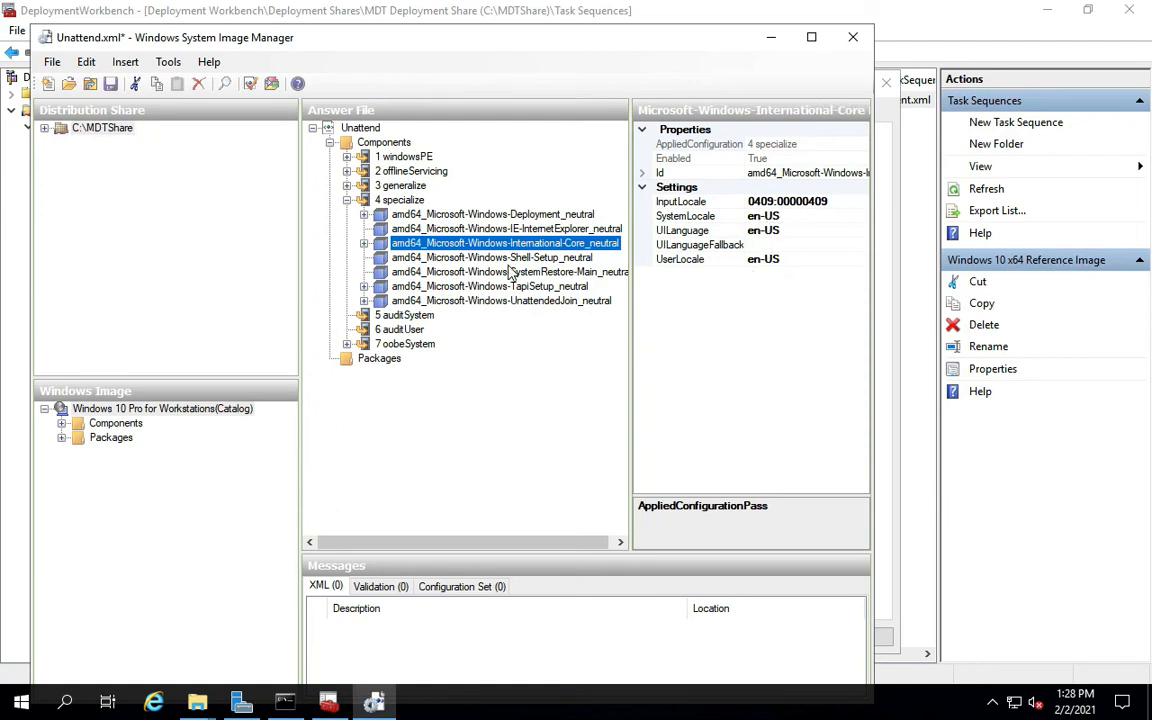
Confirm Shell-Setup's TimeZone is Pacific Standard Time, then close the answer file.
{"action": "left_click", "coordinate": [444, 259]}
{"action": "left_click", "coordinate": [777, 449]}
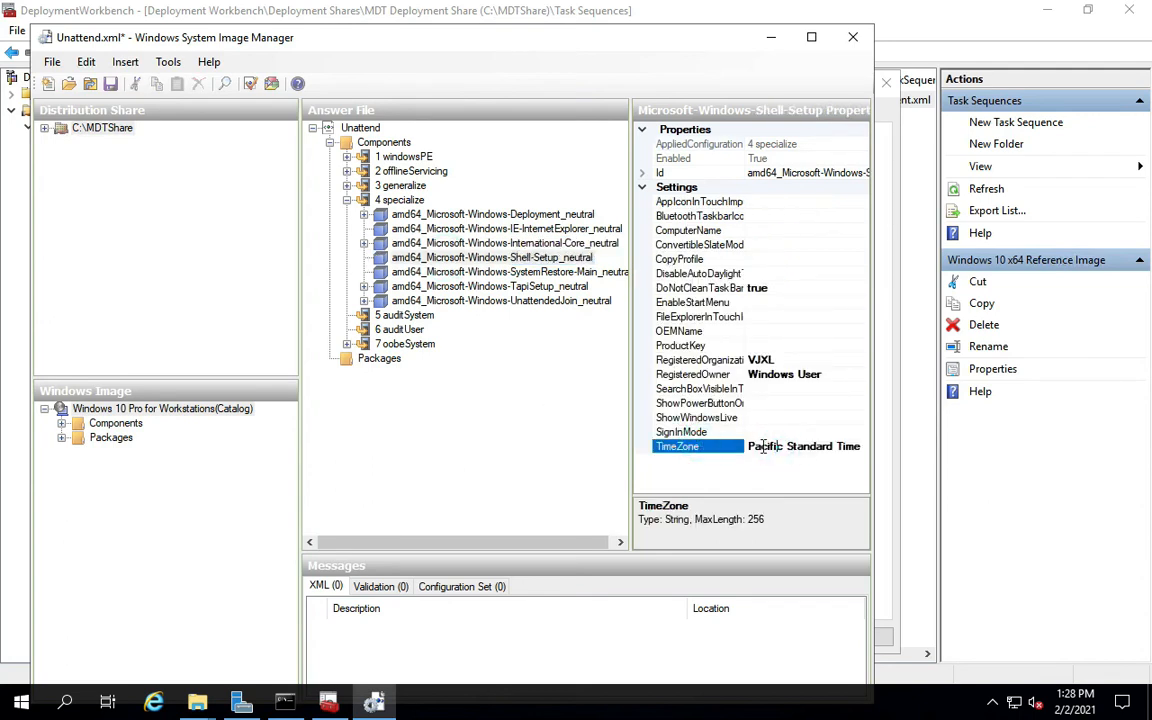
{"action": "left_click", "coordinate": [780, 448]}
{"action": "left_click", "coordinate": [793, 448]}
{"action": "left_click", "coordinate": [853, 40]}
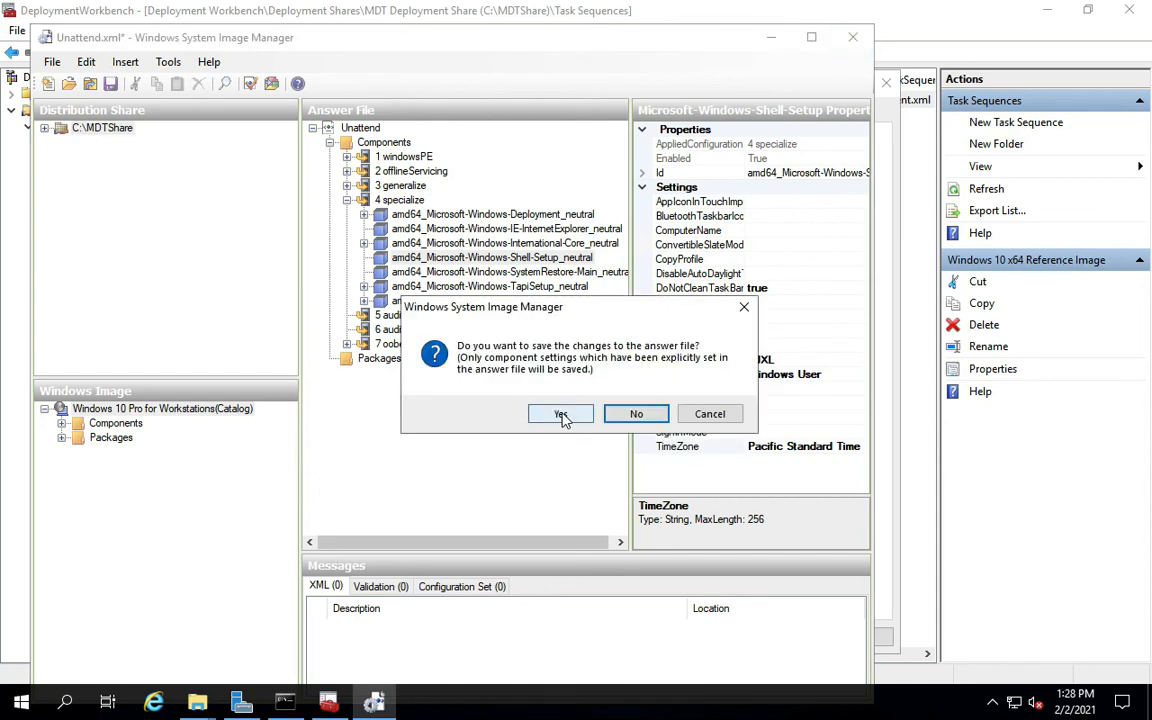
Cancel closing and try saving the answer file, which surfaces validation errors.
{"action": "left_click", "coordinate": [713, 414]}
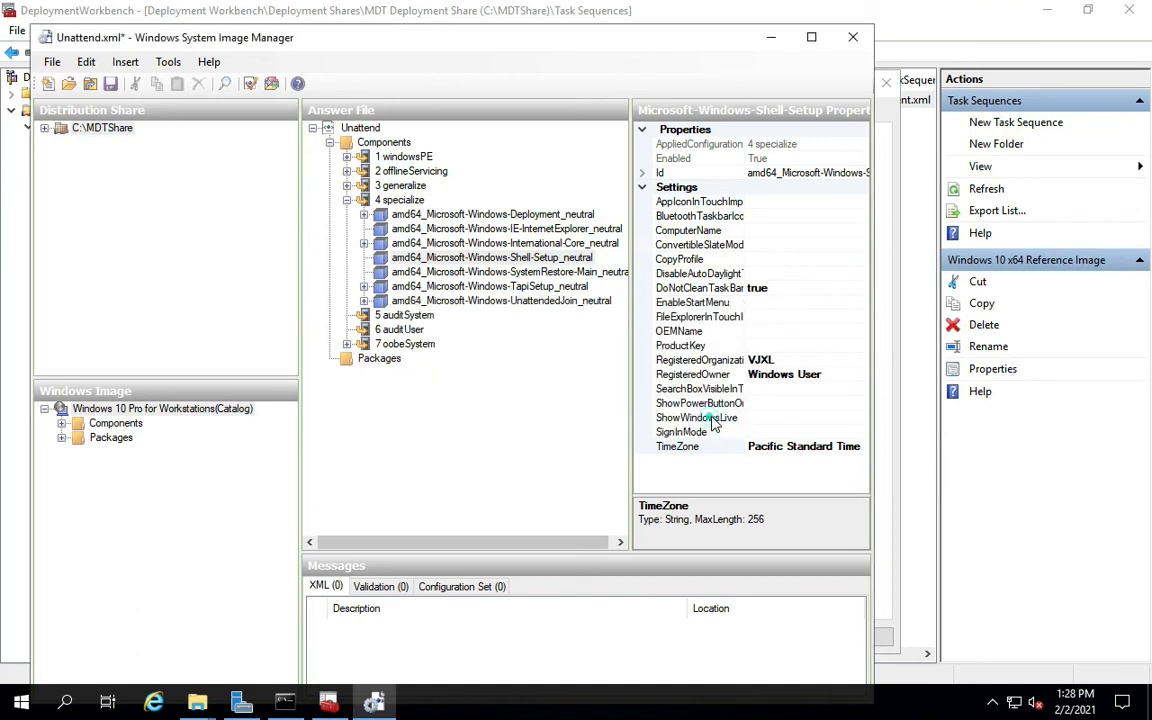
{"action": "left_click", "coordinate": [112, 84]}
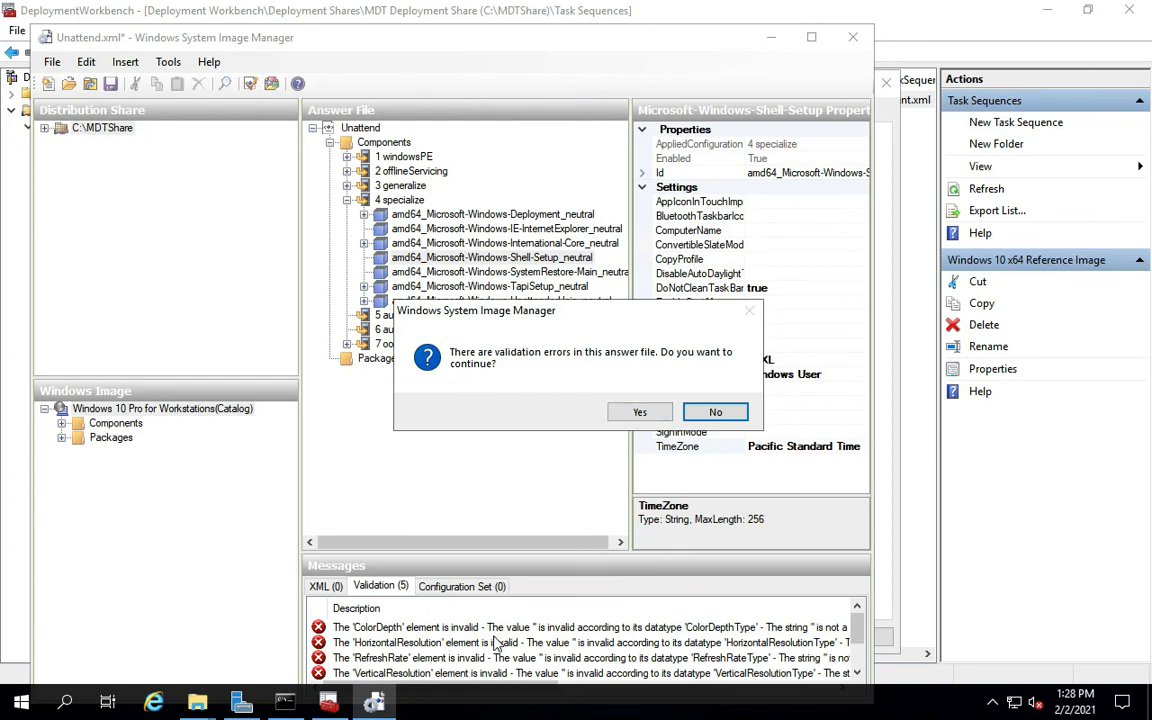
{"action": "left_click", "coordinate": [713, 412]}
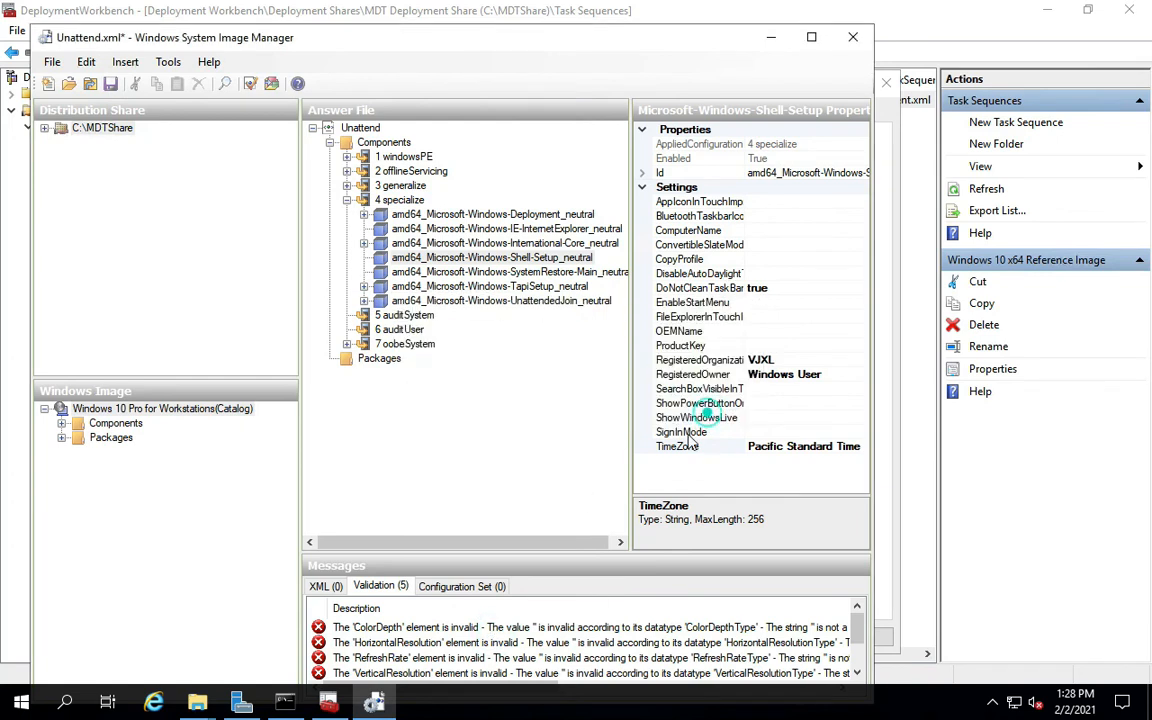
Review the HorizontalResolution display-value error and highlight the guide's note on fixing it.
{"action": "left_click", "coordinate": [478, 628]}
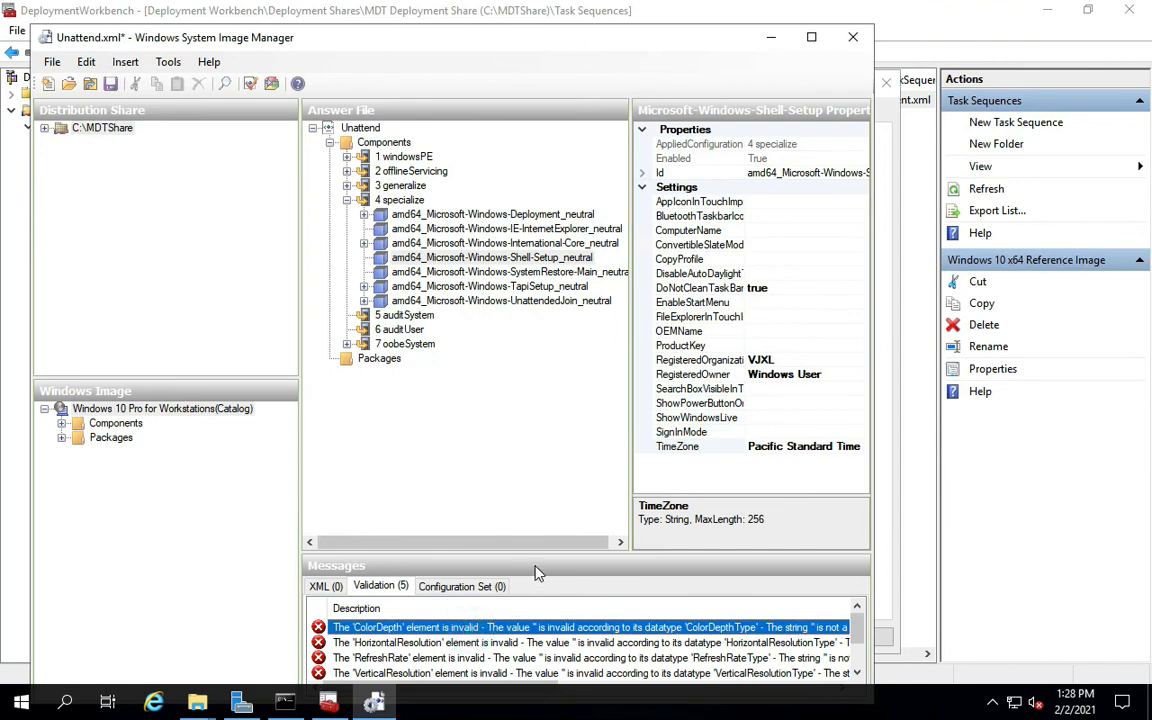
{"action": "left_click_drag", "start_coordinate": [543, 550], "coordinate": [519, 476]}
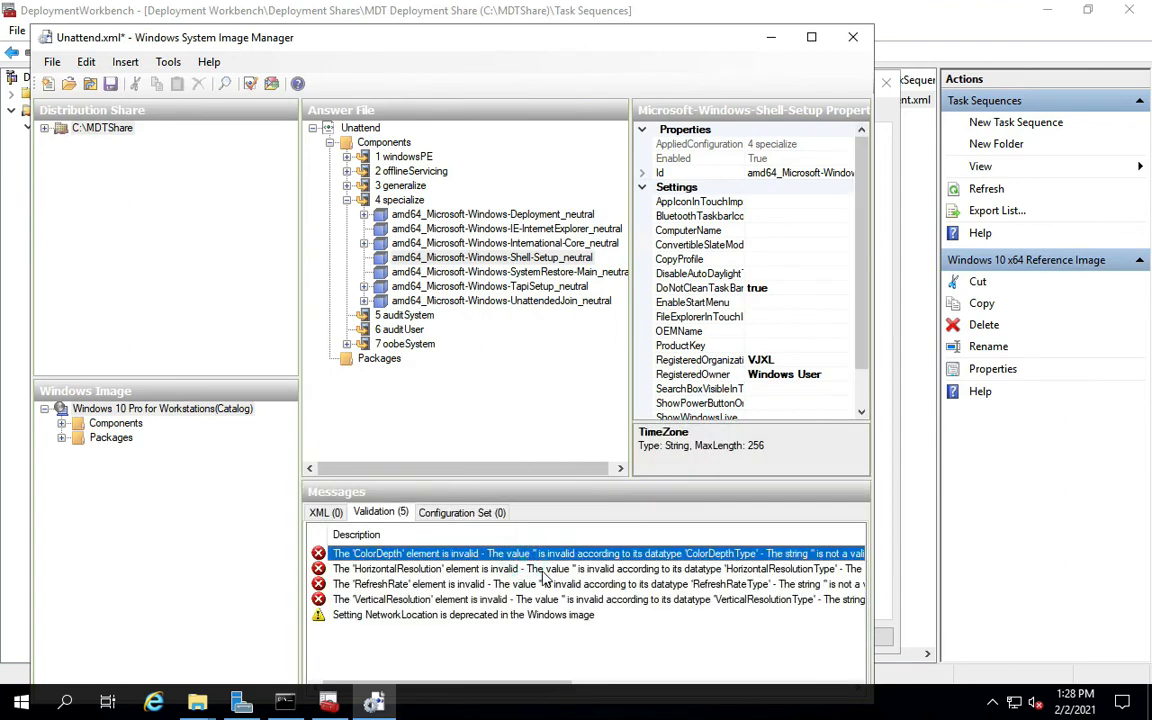
{"action": "left_click", "coordinate": [548, 572]}
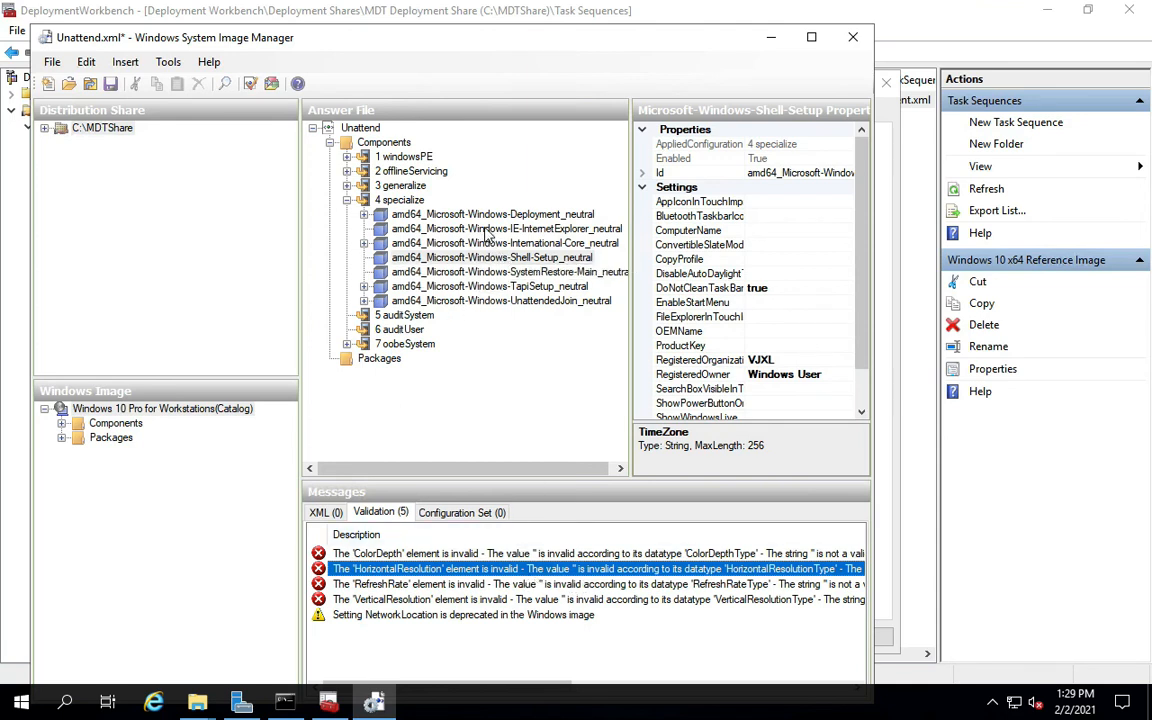
{"action": "key", "text": "ctrl+Left"}
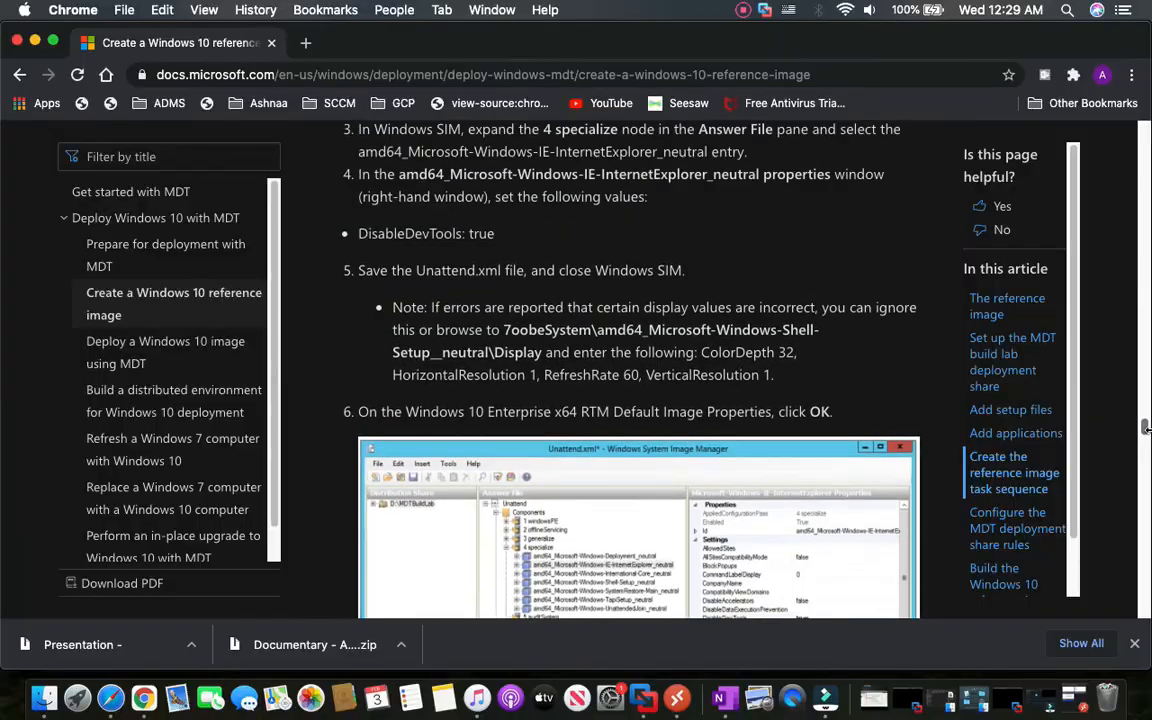
{"action": "left_click_drag", "start_coordinate": [392, 307], "coordinate": [781, 378]}
Enter Display values ColorDepth 32, HorizontalResolution 1, RefreshRate 60 and VerticalResolution 1.
{"action": "left_click", "coordinate": [610, 697]}
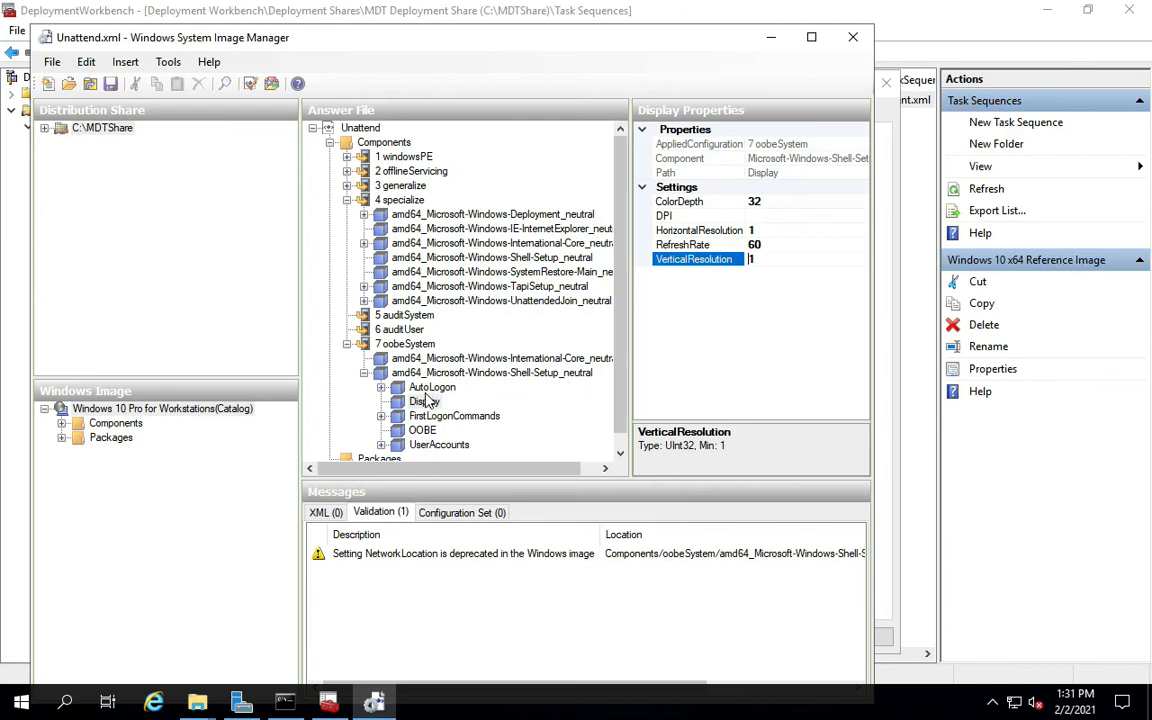
{"action": "left_click", "coordinate": [427, 401]}
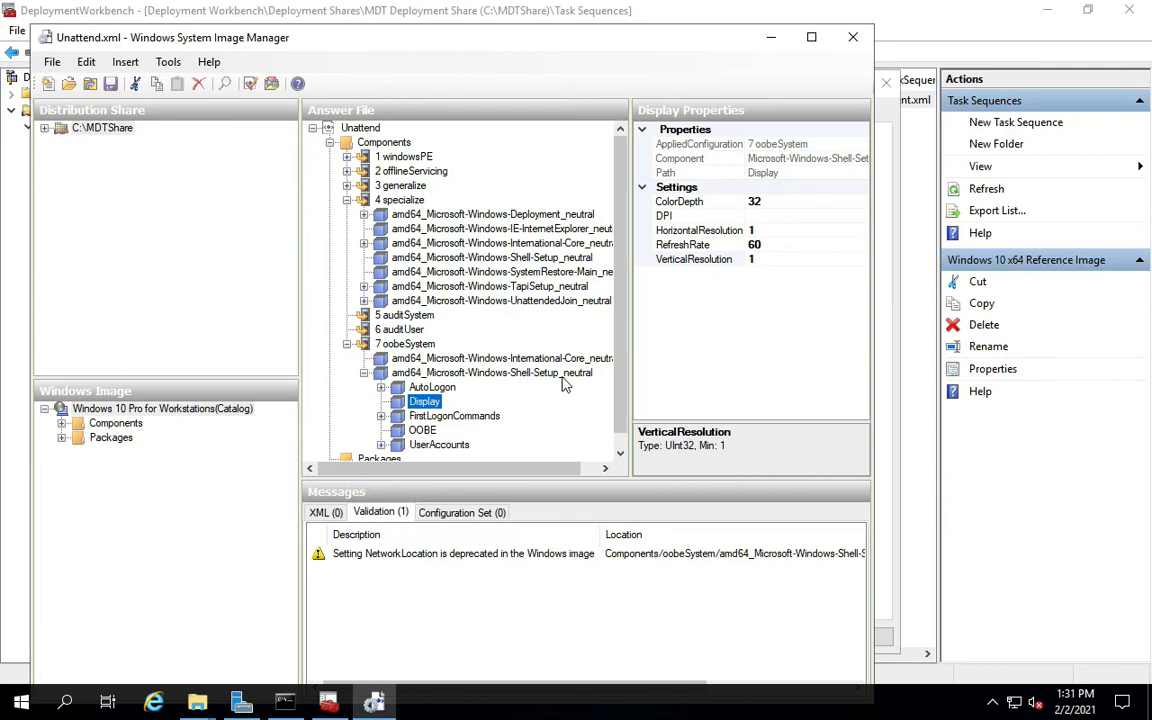
{"action": "mouse_move", "coordinate": [80, 8]}
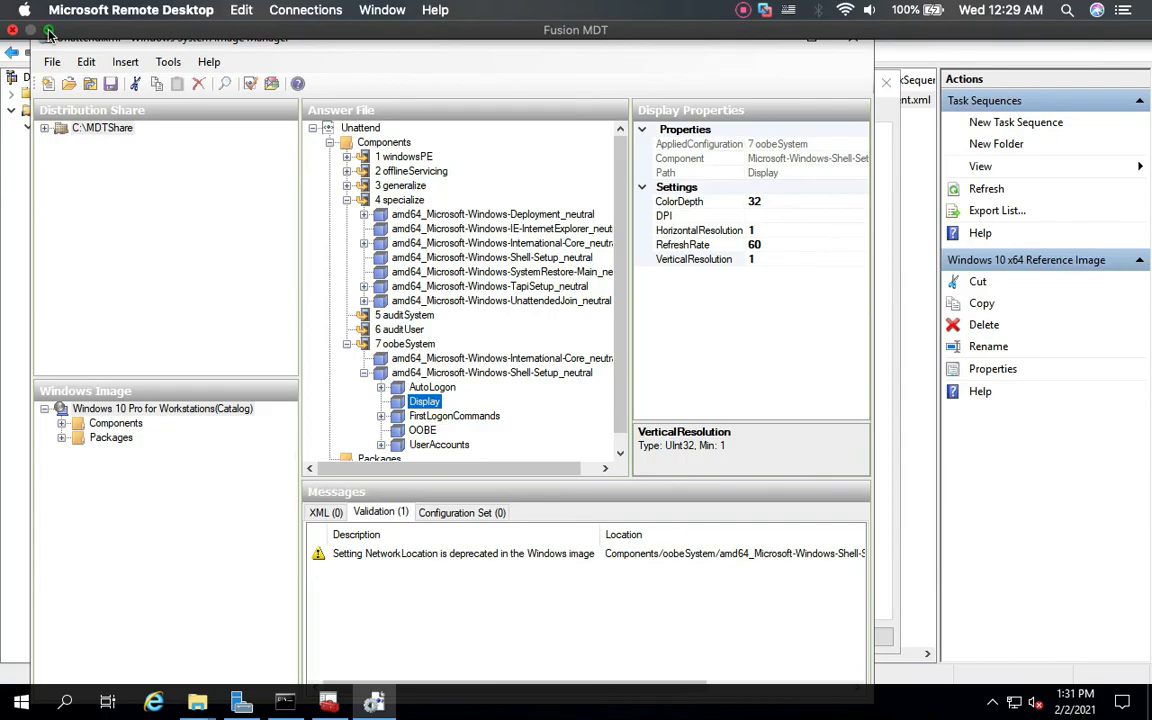
{"action": "left_click", "coordinate": [49, 33]}
{"action": "left_click", "coordinate": [35, 433]}
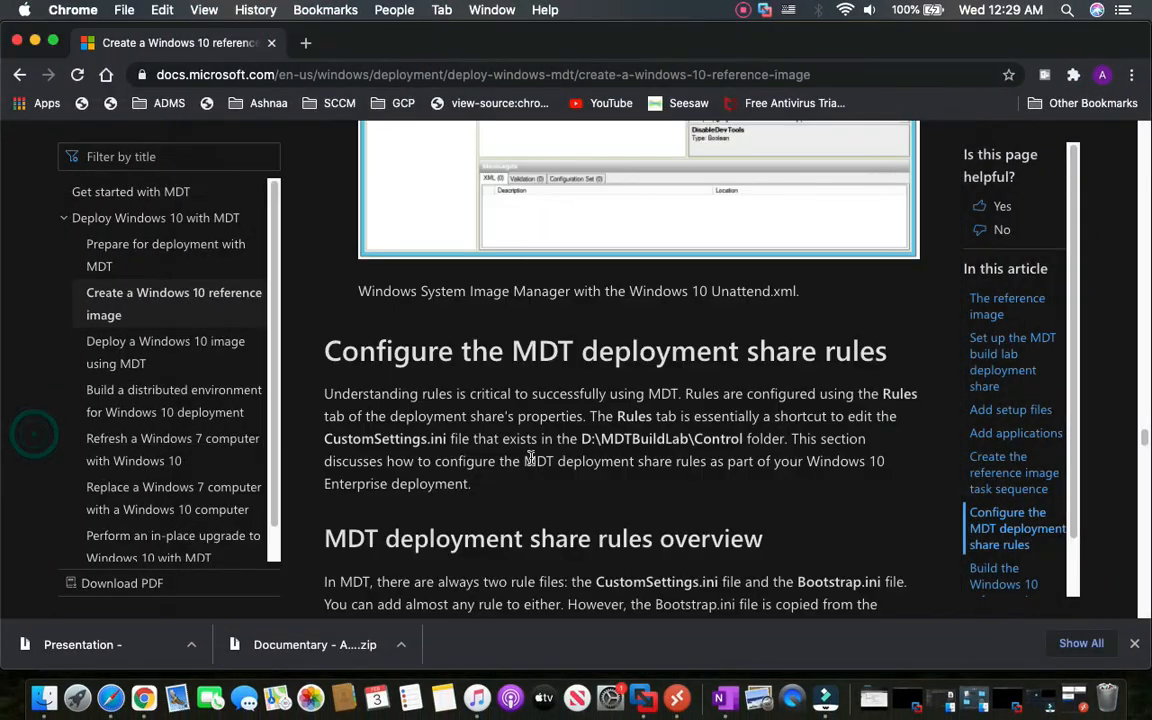
{"action": "scroll", "coordinate": [530, 457], "scroll_direction": "down", "scroll_amount": 20}
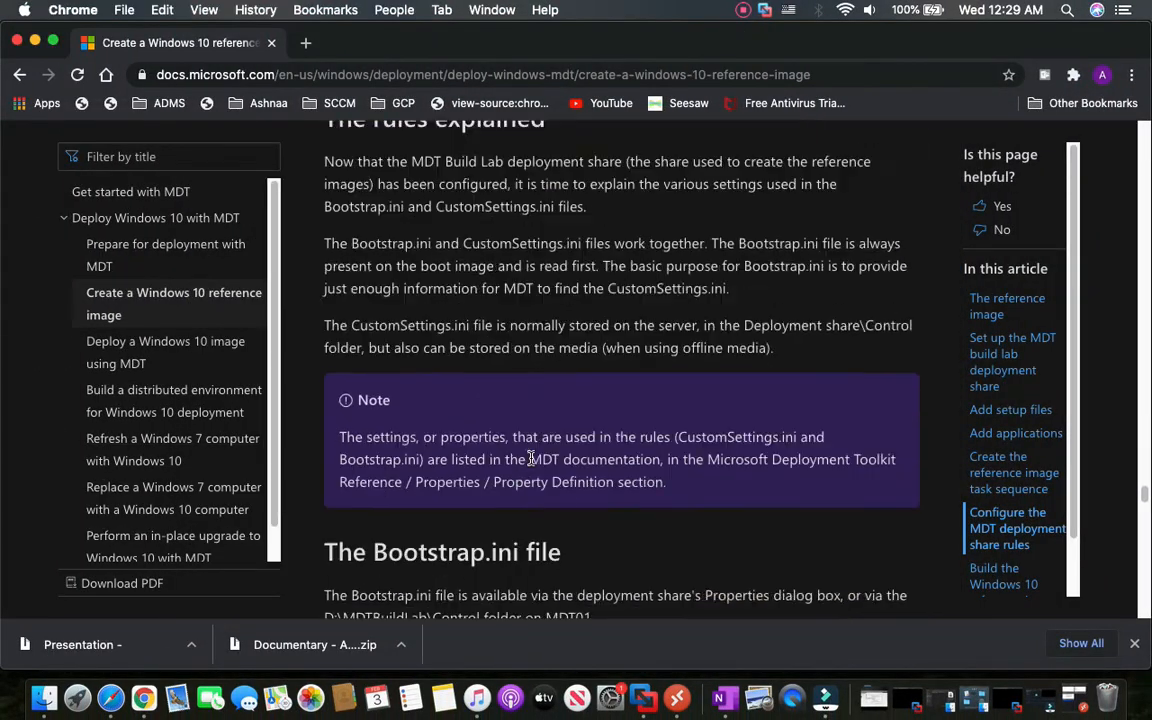
{"action": "scroll", "coordinate": [530, 457], "scroll_direction": "down", "scroll_amount": 20}
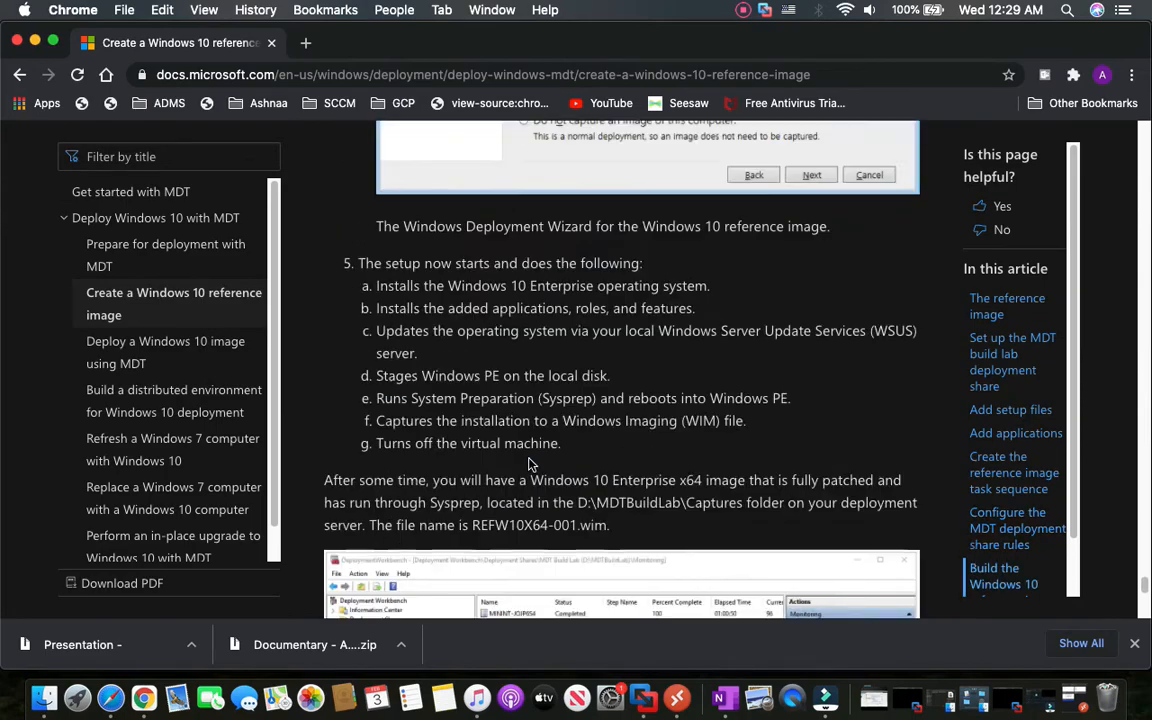
{"action": "scroll", "coordinate": [530, 463], "scroll_direction": "down", "scroll_amount": 15}
{"action": "scroll", "coordinate": [530, 463], "scroll_direction": "up", "scroll_amount": 20}
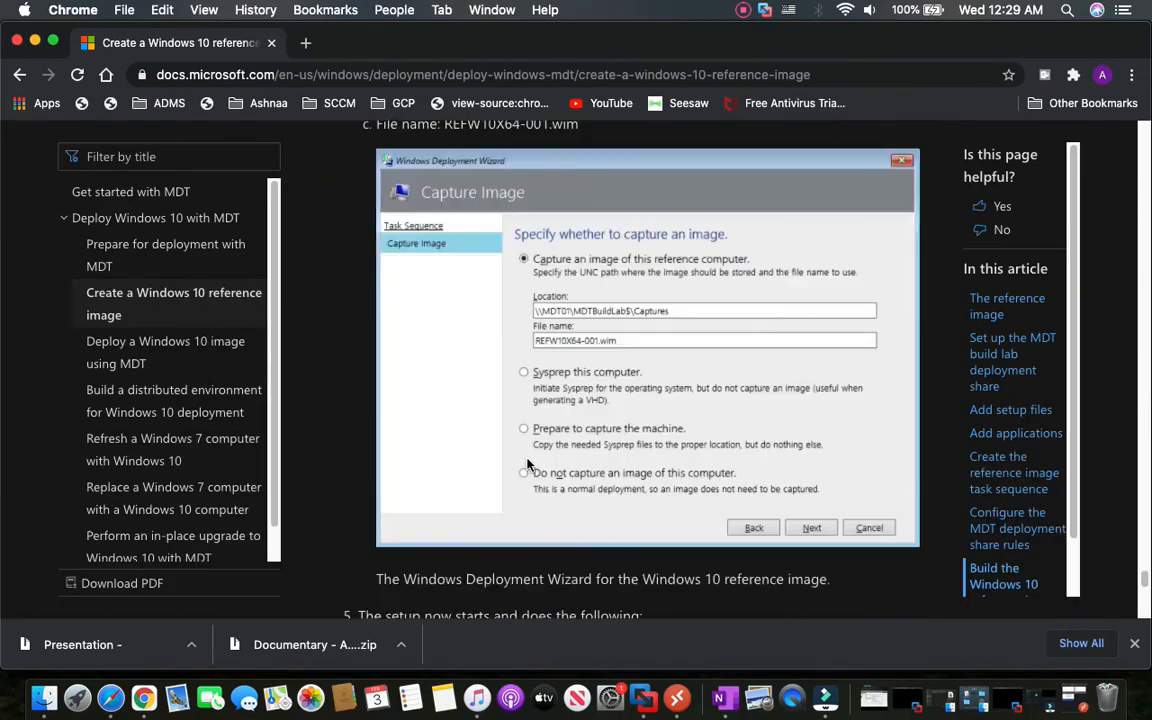
{"action": "scroll", "coordinate": [529, 460], "scroll_direction": "up", "scroll_amount": 20}
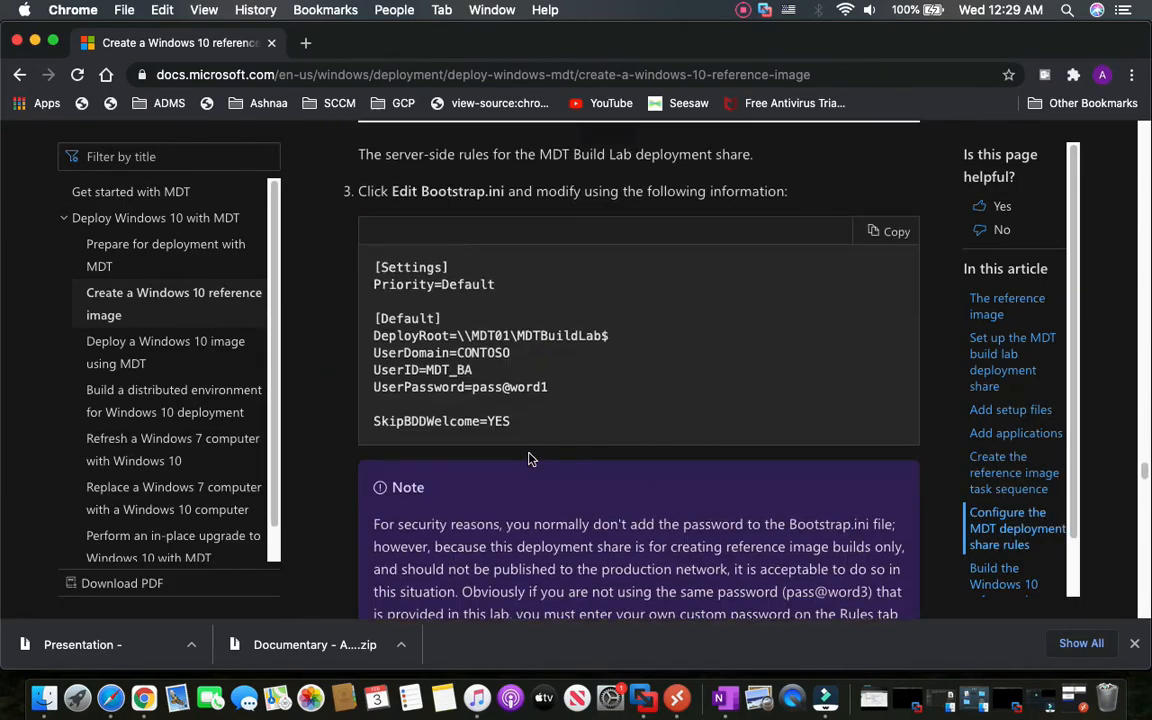
{"action": "scroll", "coordinate": [530, 459], "scroll_direction": "down", "scroll_amount": 5}
{"action": "scroll", "coordinate": [1143, 440], "scroll_direction": "up", "scroll_amount": 10}
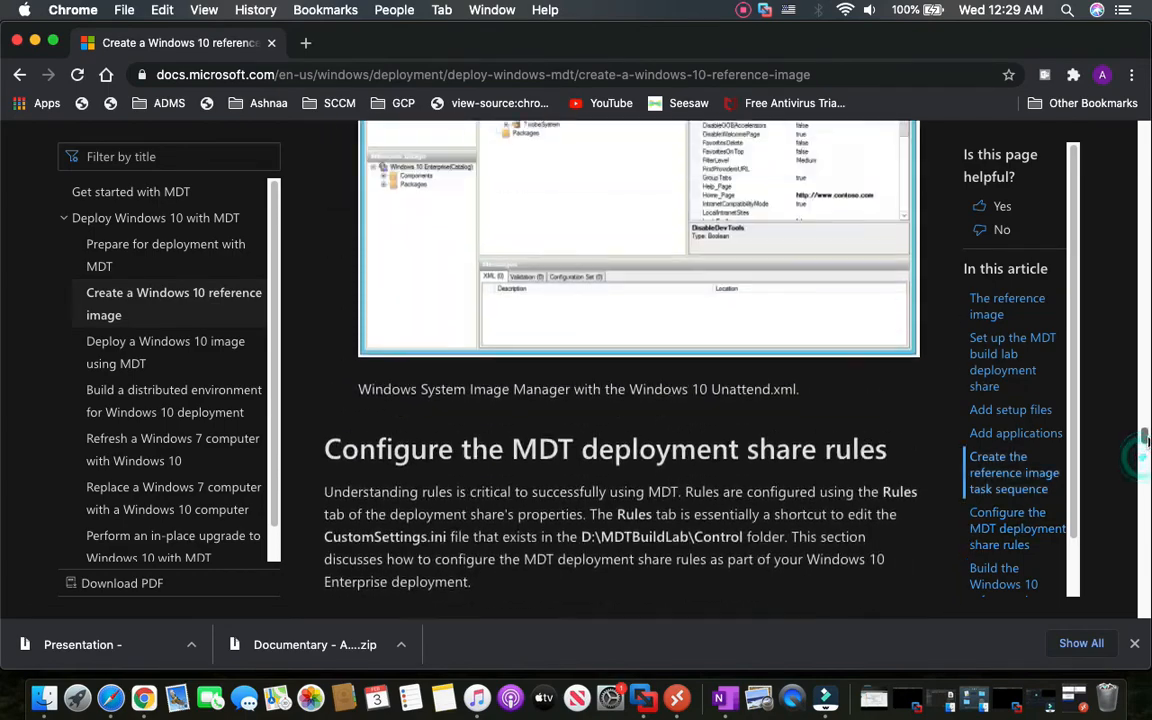
{"action": "scroll", "coordinate": [1143, 440], "scroll_direction": "up", "scroll_amount": 5}
{"action": "scroll", "coordinate": [1145, 438], "scroll_direction": "down", "scroll_amount": 6}
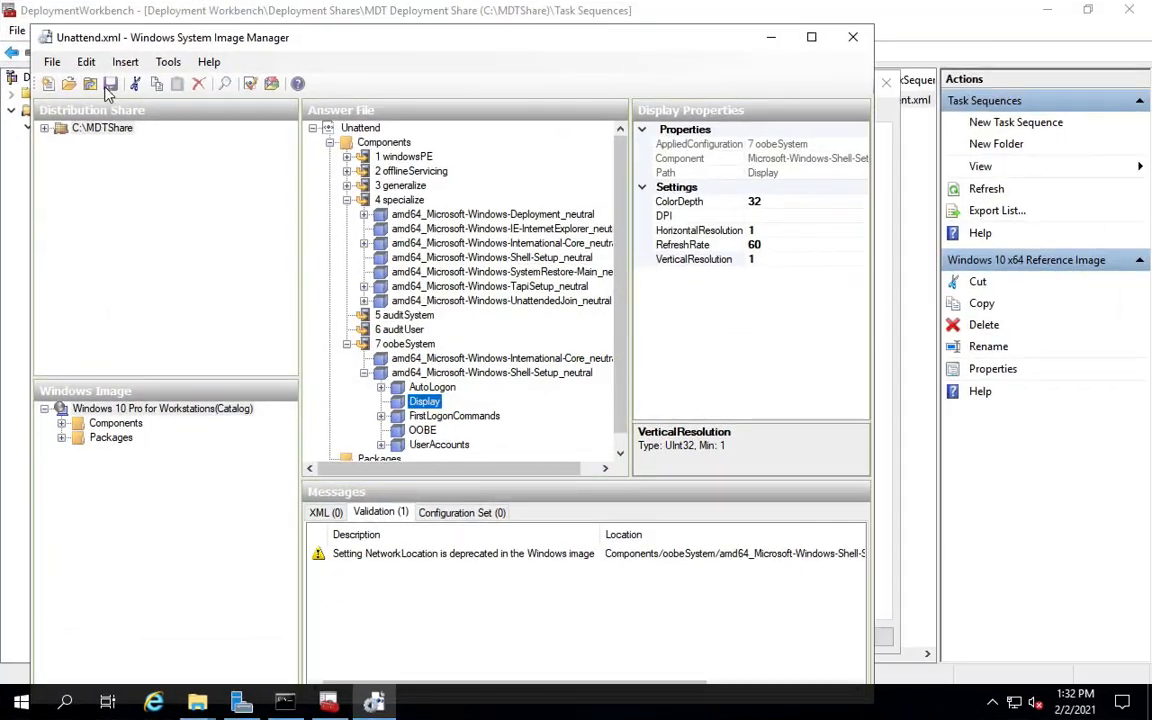
Close System Image Manager and accept the Windows 10 x64 Reference Image Properties.
{"action": "left_click", "coordinate": [855, 38]}
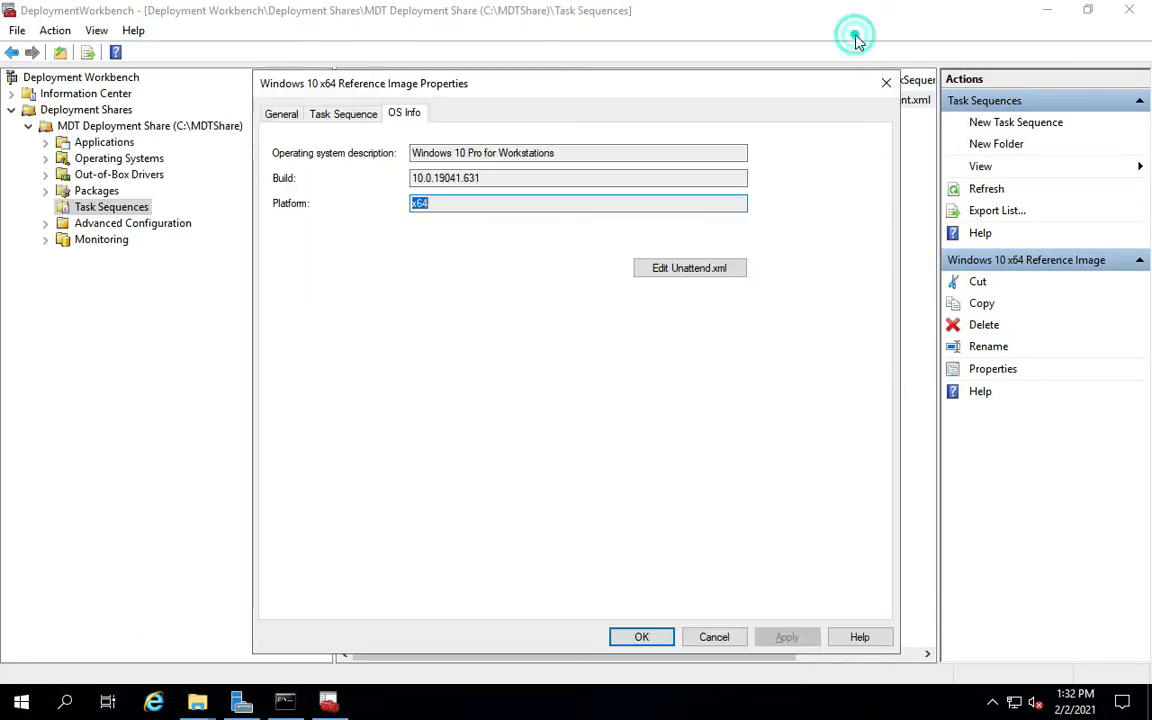
{"action": "left_click", "coordinate": [645, 637]}
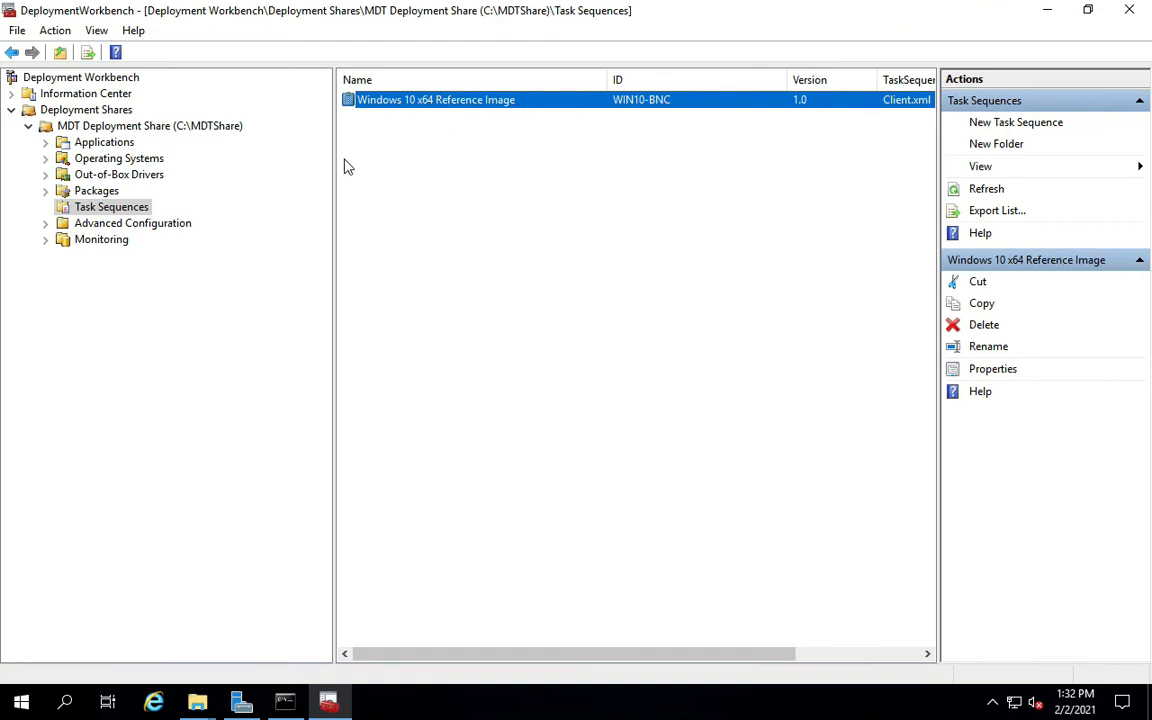
Open the MDTShare\Boot folder from the Local Disk (C:) window.
{"action": "mouse_move", "coordinate": [205, 705]}
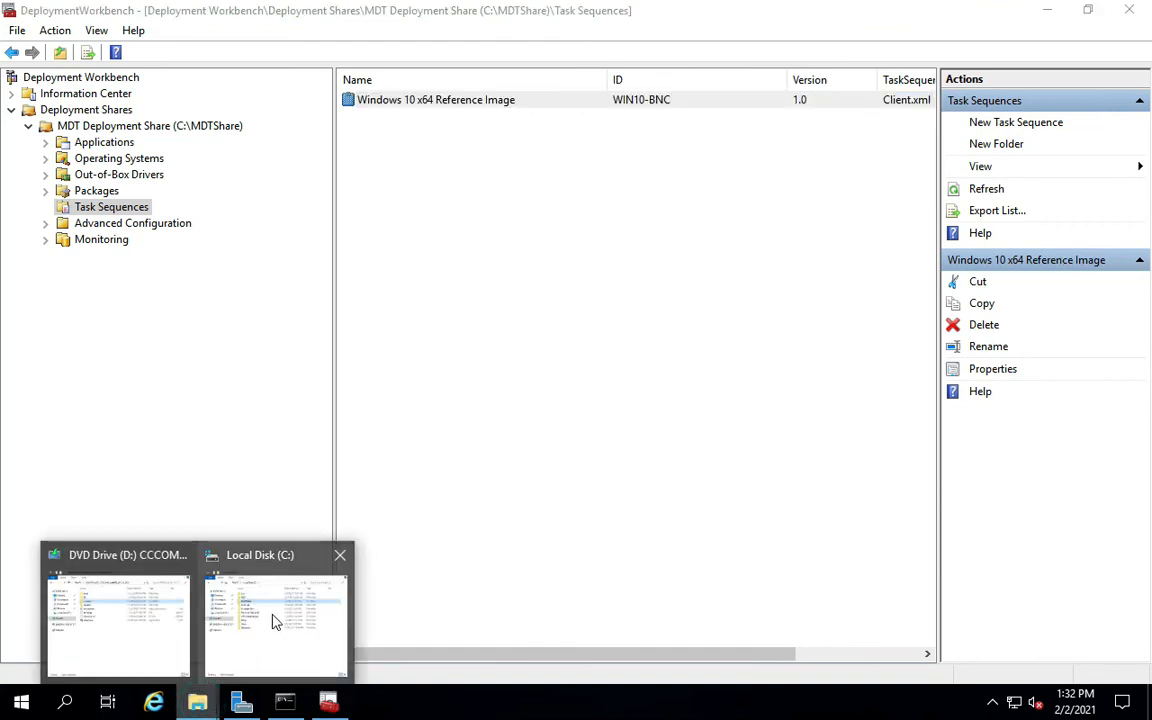
{"action": "left_click", "coordinate": [275, 612]}
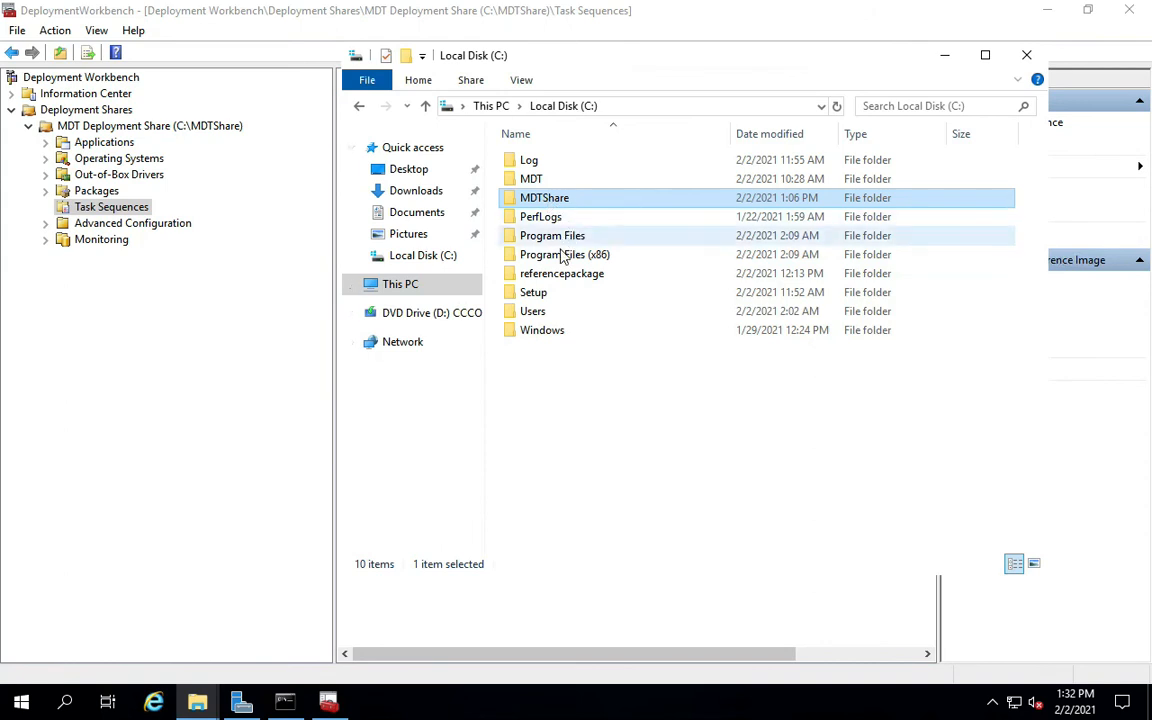
{"action": "double_click", "coordinate": [546, 200]}
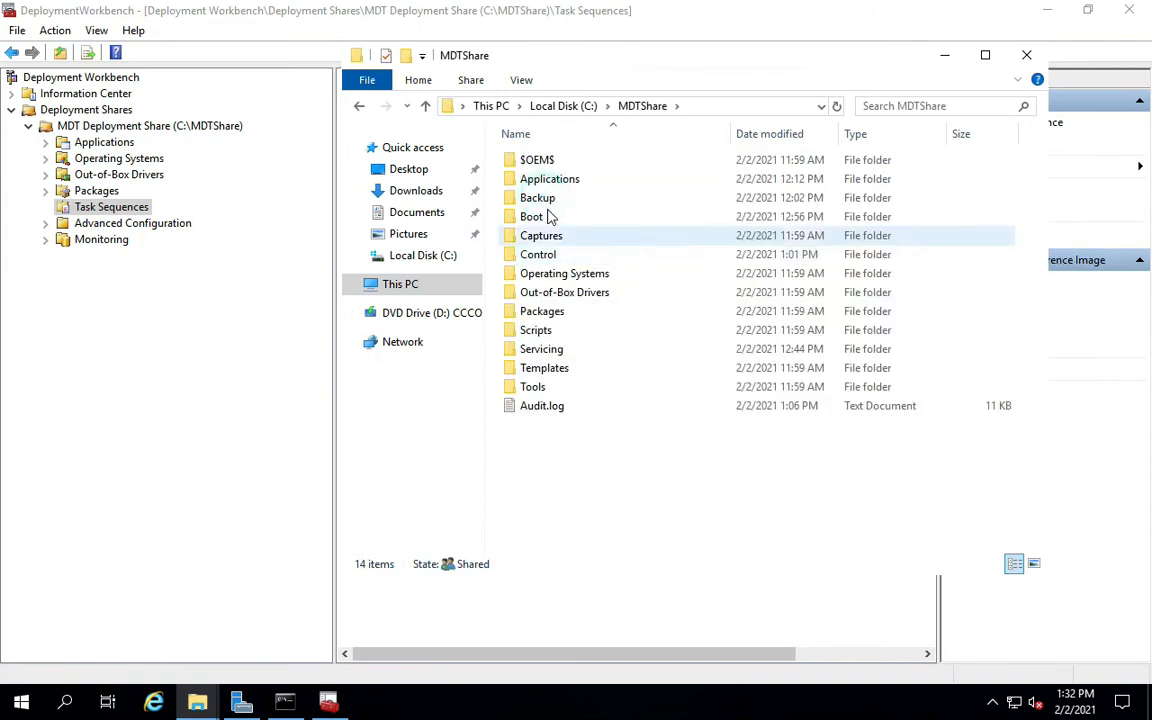
{"action": "double_click", "coordinate": [540, 217]}
Select the LiteTouchPE_x64.iso and LiteTouchPE_x86.iso boot images.
{"action": "left_click", "coordinate": [585, 198]}
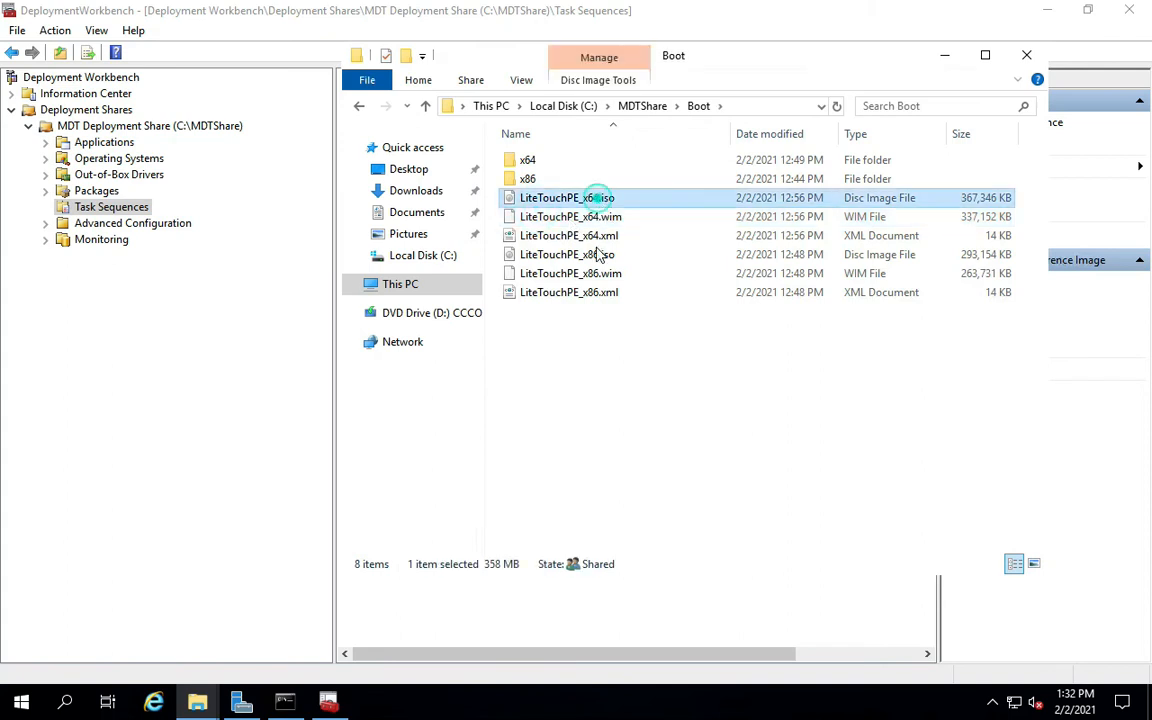
{"action": "left_click", "coordinate": [597, 238]}
{"action": "left_click", "coordinate": [597, 256]}
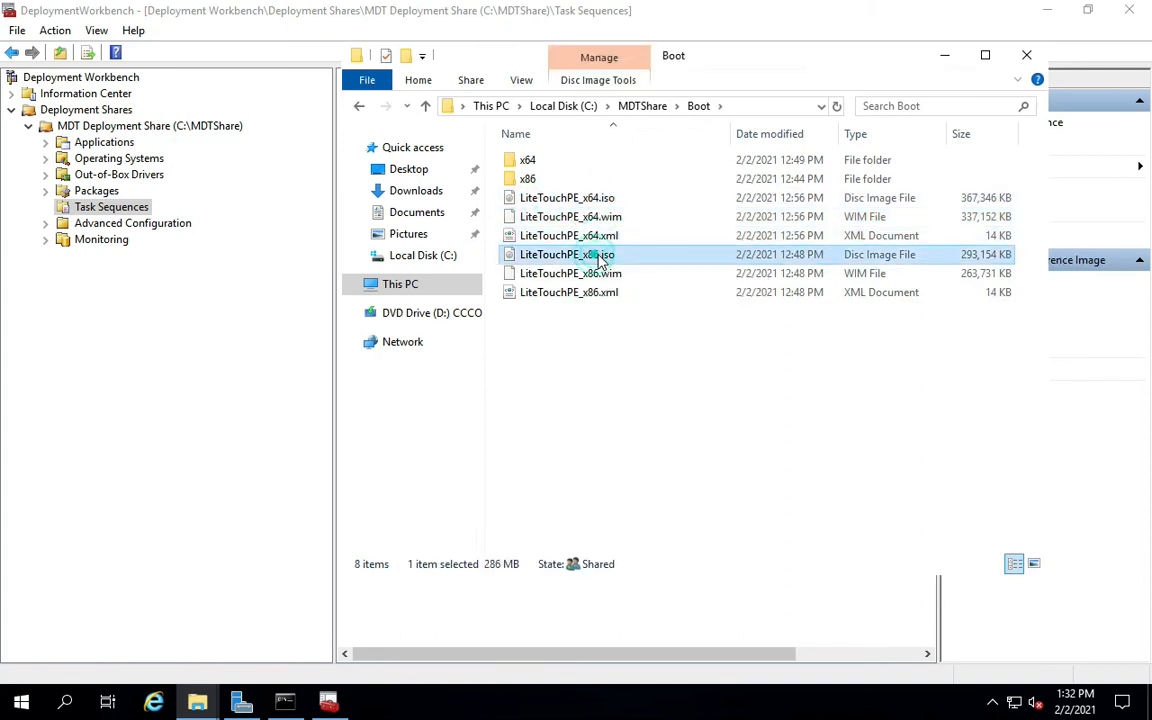
{"action": "left_click", "coordinate": [601, 199]}
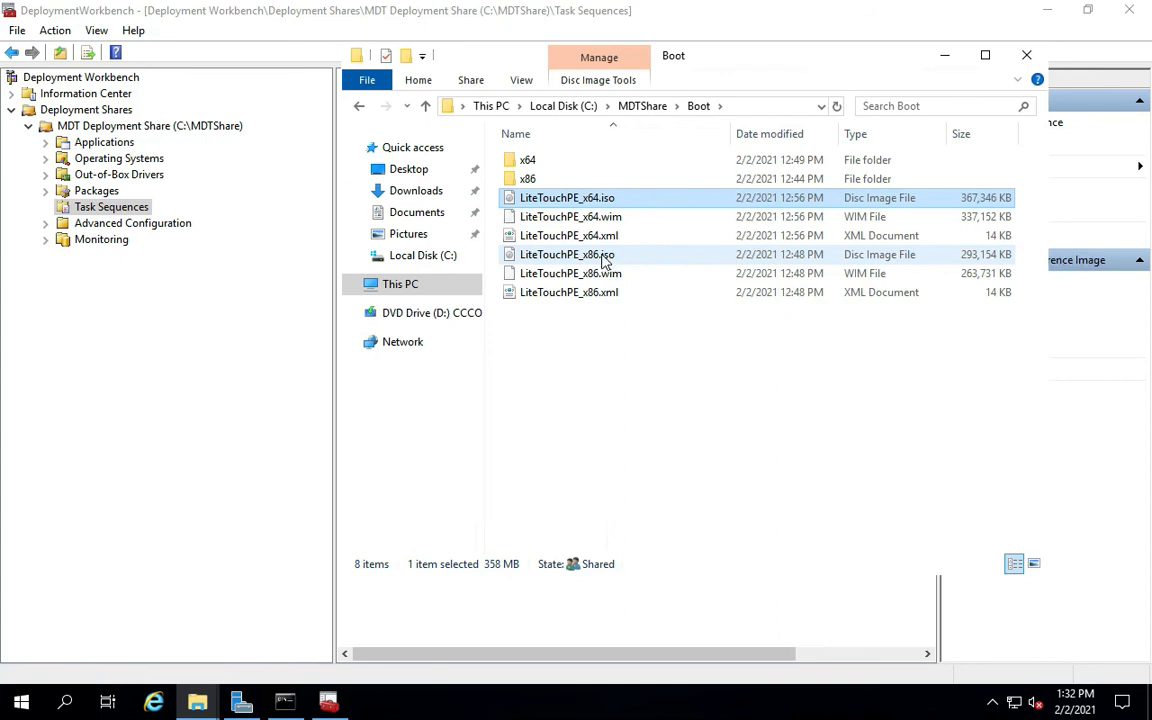
{"action": "left_click", "coordinate": [598, 256]}
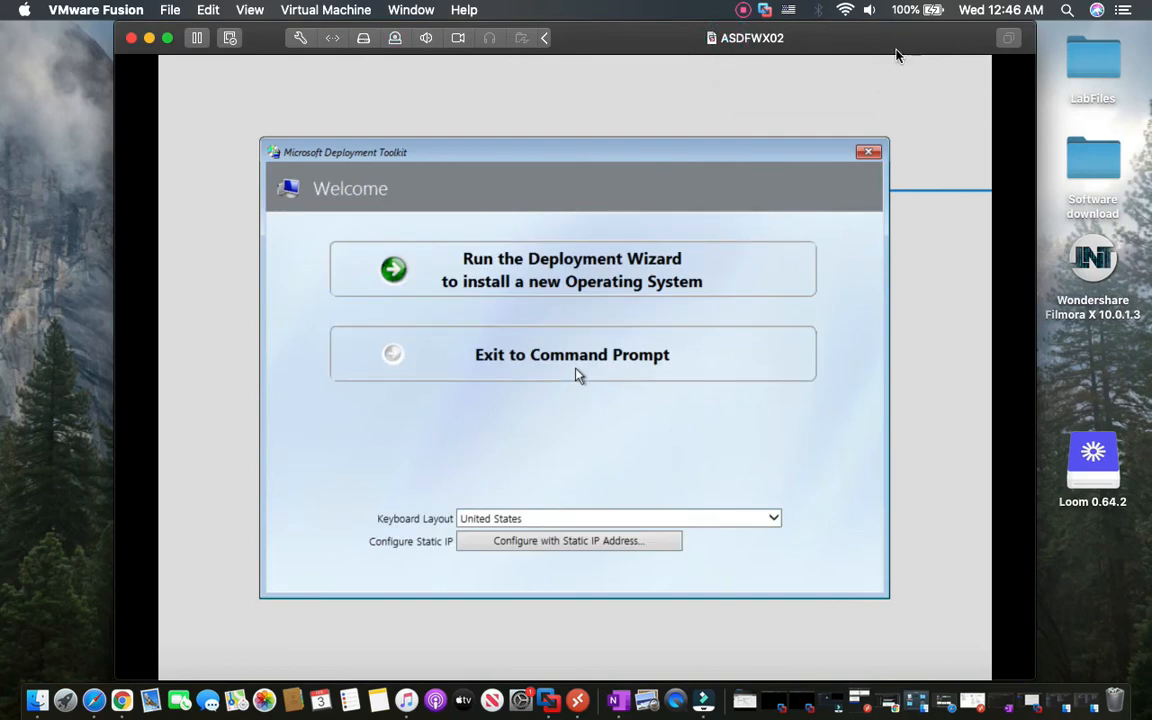
Move the VM window to the right and dismiss the VMware Fusion menu.
{"action": "left_click_drag", "start_coordinate": [895, 50], "coordinate": [1010, 62]}
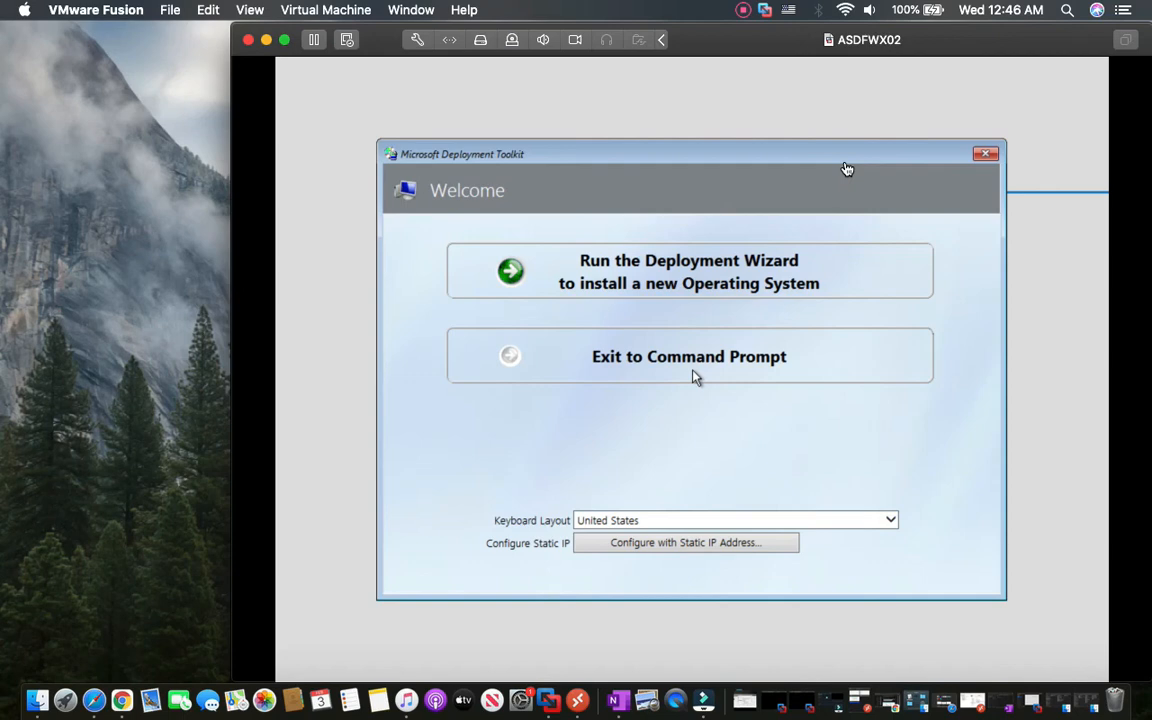
{"action": "left_click", "coordinate": [76, 14]}
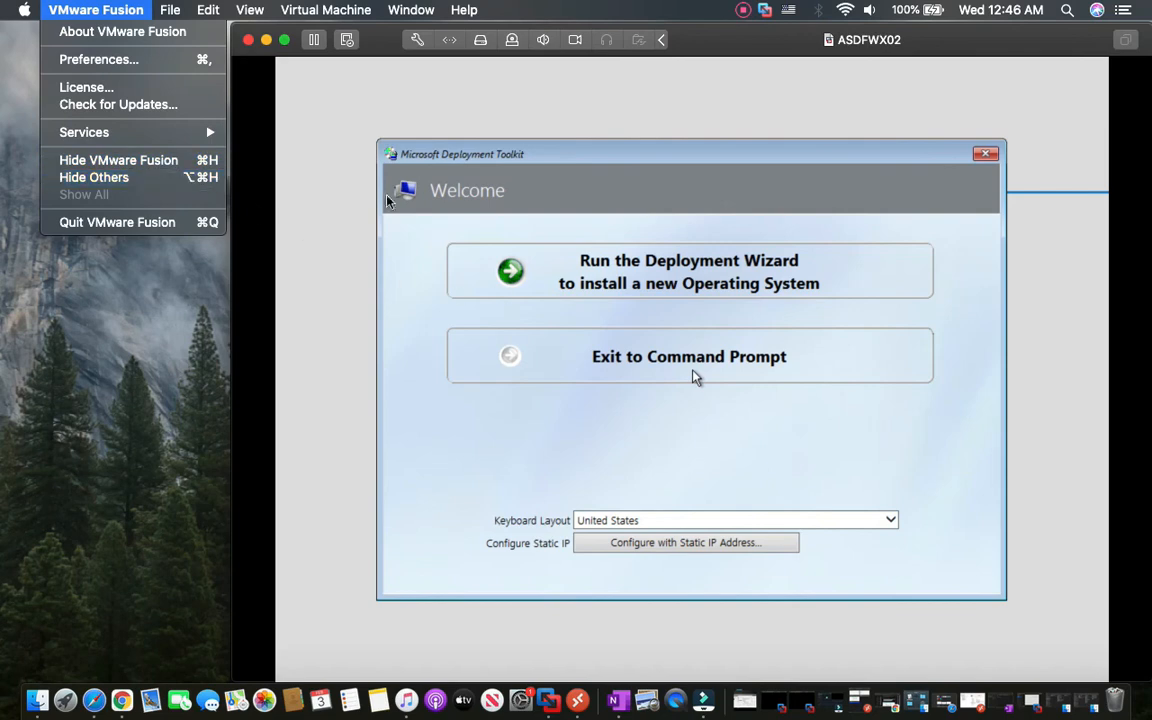
{"action": "left_click", "coordinate": [514, 159]}
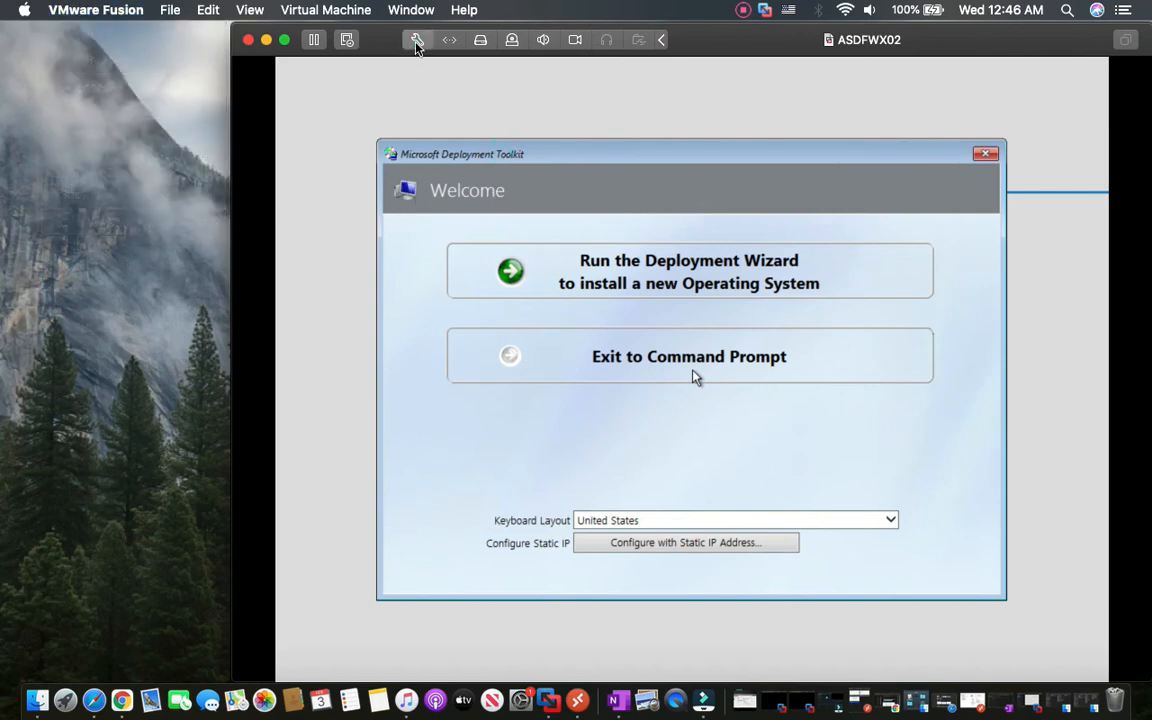
Point the VM's CD/DVD at LiteTouchPE_x64.iso and set it to start from CD/DVD.
{"action": "left_click", "coordinate": [417, 40]}
{"action": "left_click", "coordinate": [491, 240]}
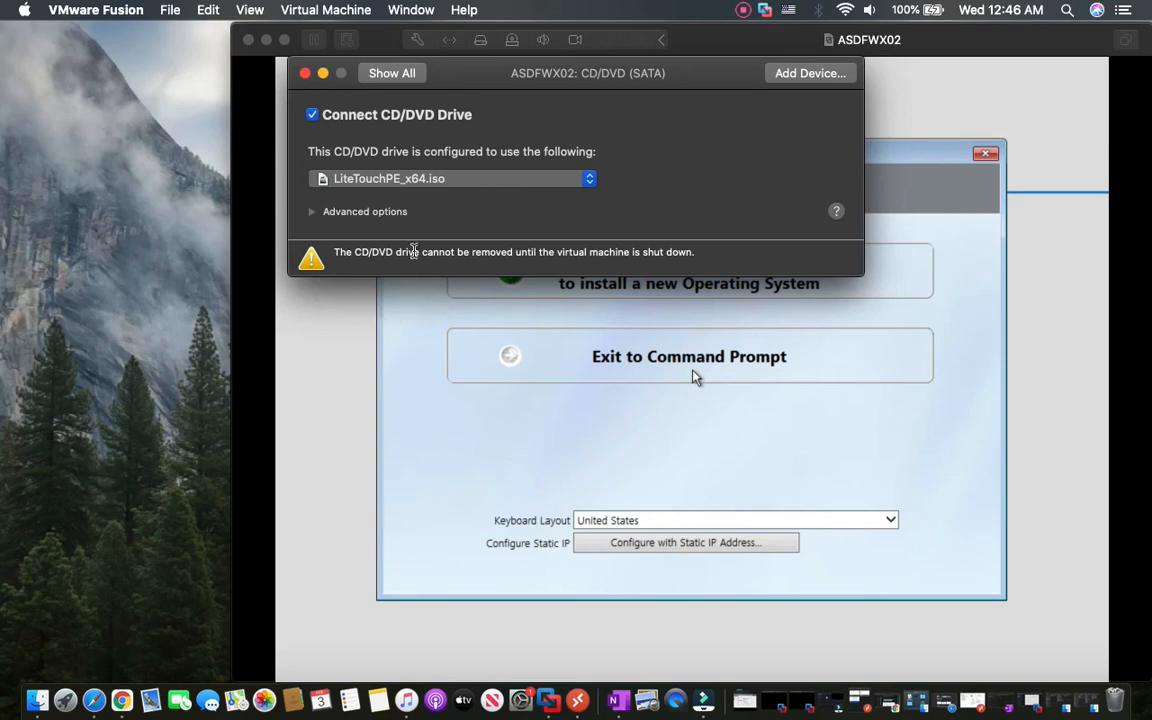
{"action": "left_click", "coordinate": [391, 73]}
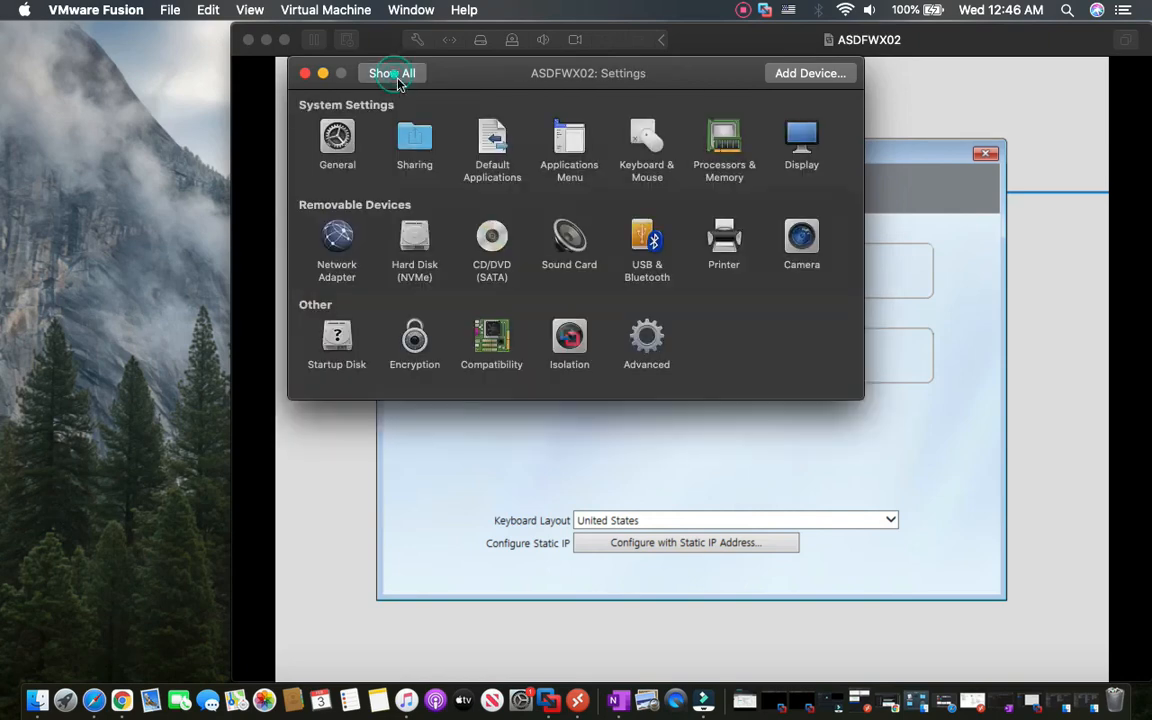
{"action": "left_click", "coordinate": [339, 347]}
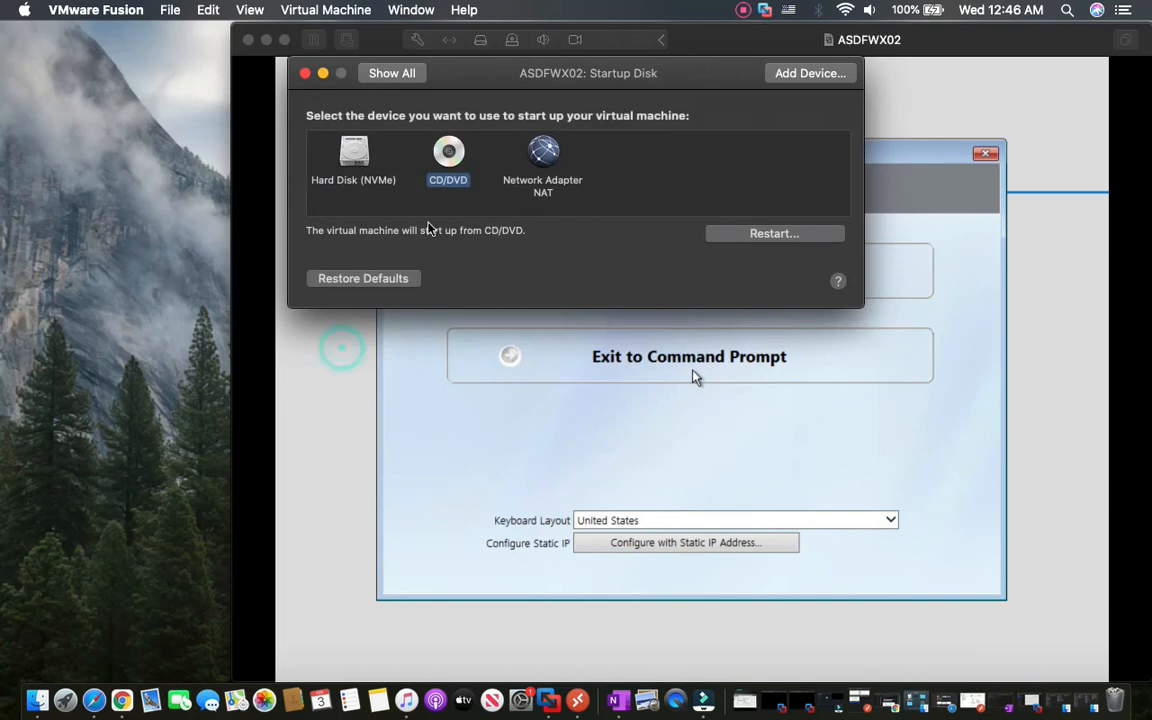
{"action": "left_click", "coordinate": [397, 347]}
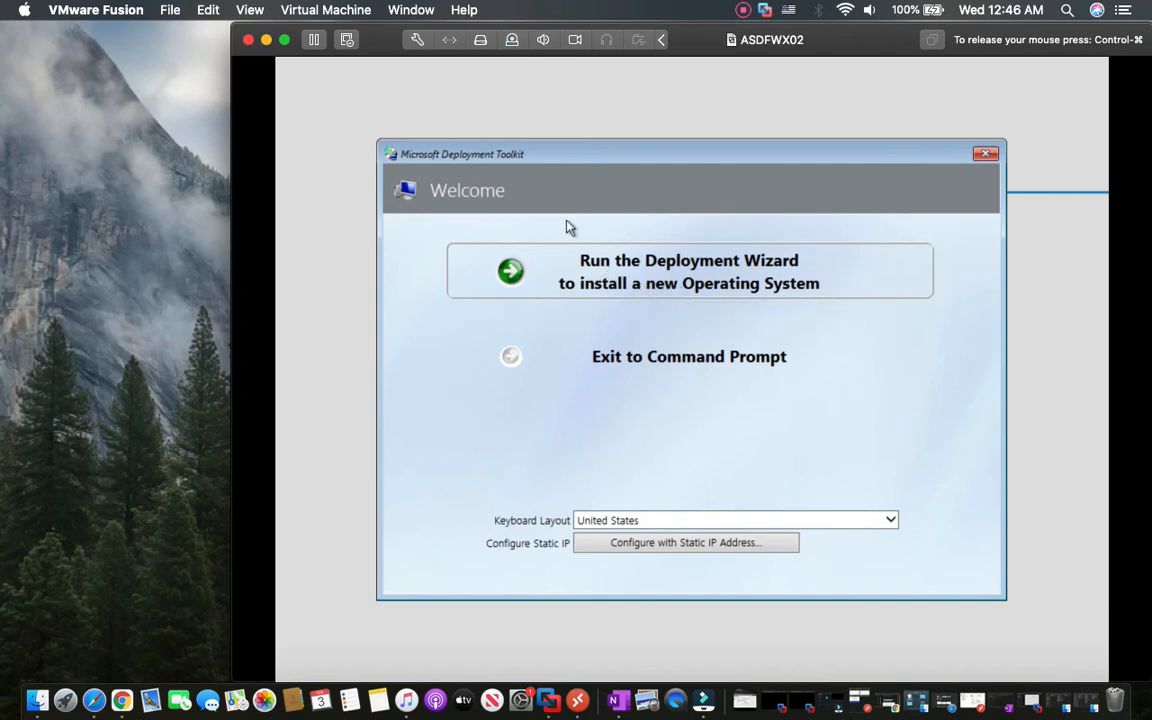
Run the Deployment Wizard and connect with the admin user name, password and domain.
{"action": "left_click", "coordinate": [597, 284]}
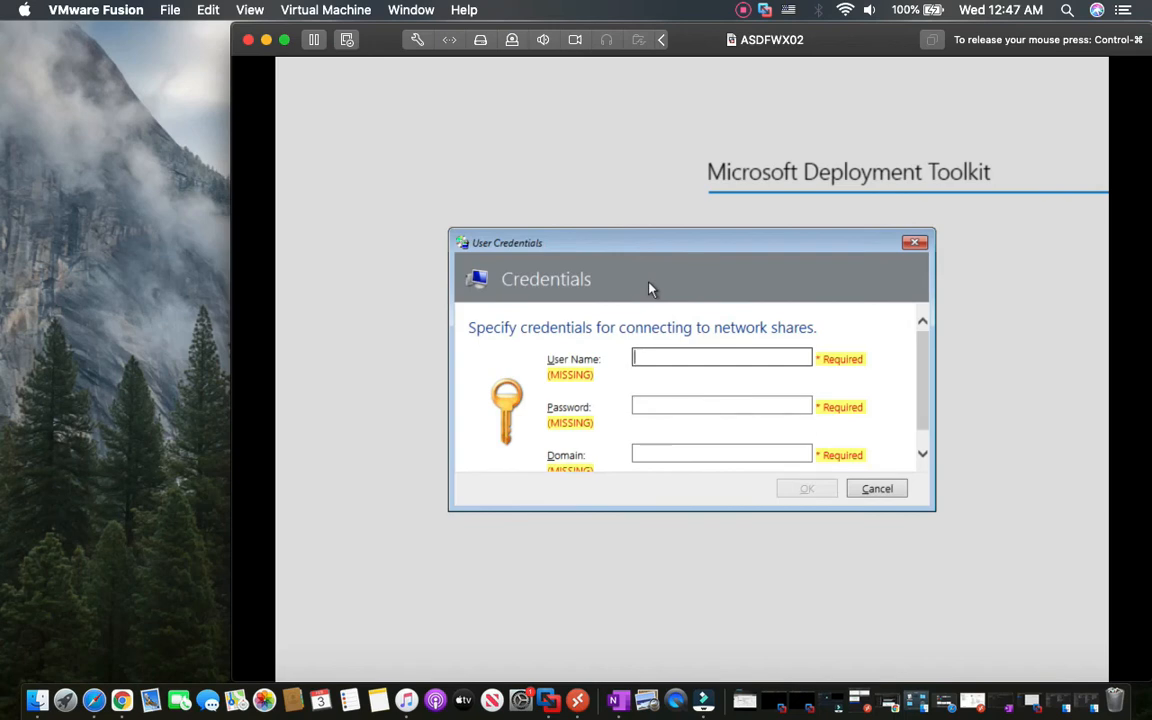
{"action": "type", "text": "sCCMadm"}
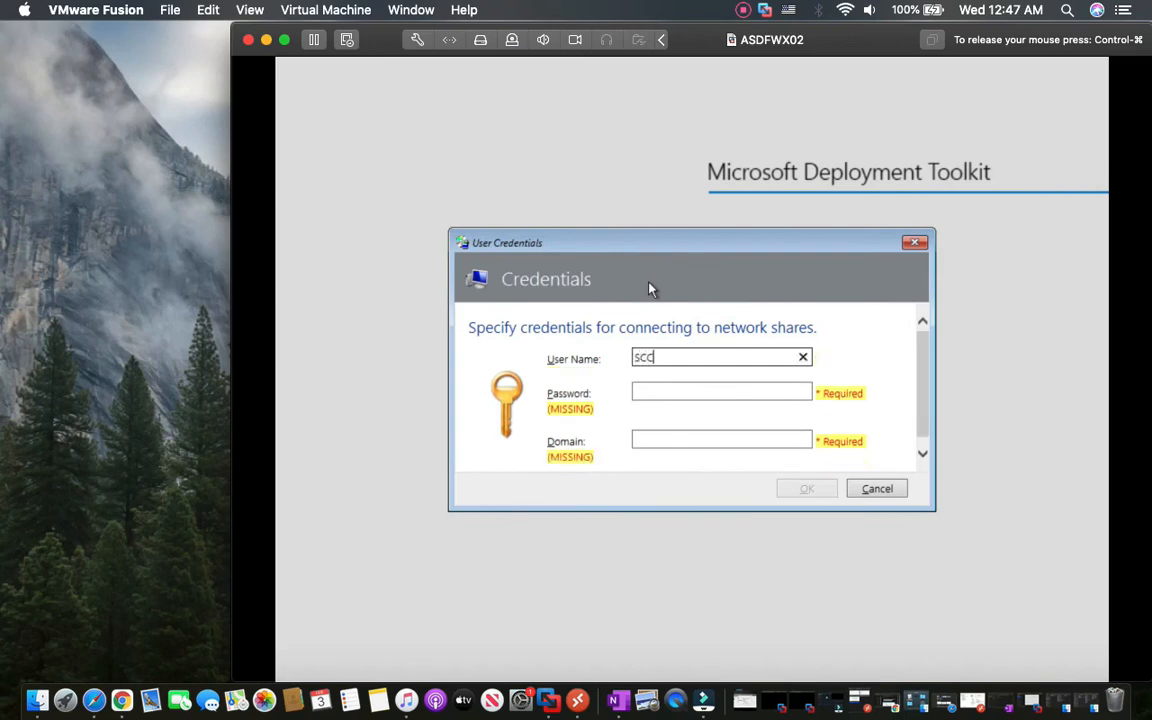
{"action": "type", "text": "in"}
{"action": "key", "text": "Tab"}
{"action": "type", "text": "P@ssw0rd"}
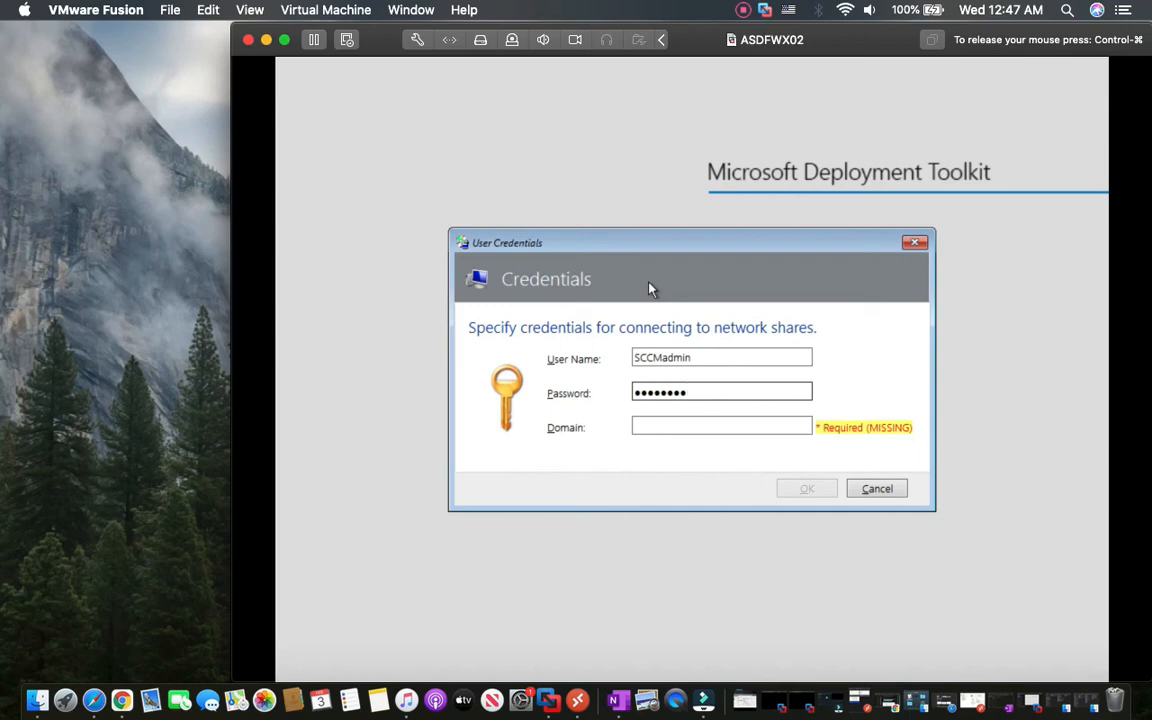
{"action": "key", "text": "Tab"}
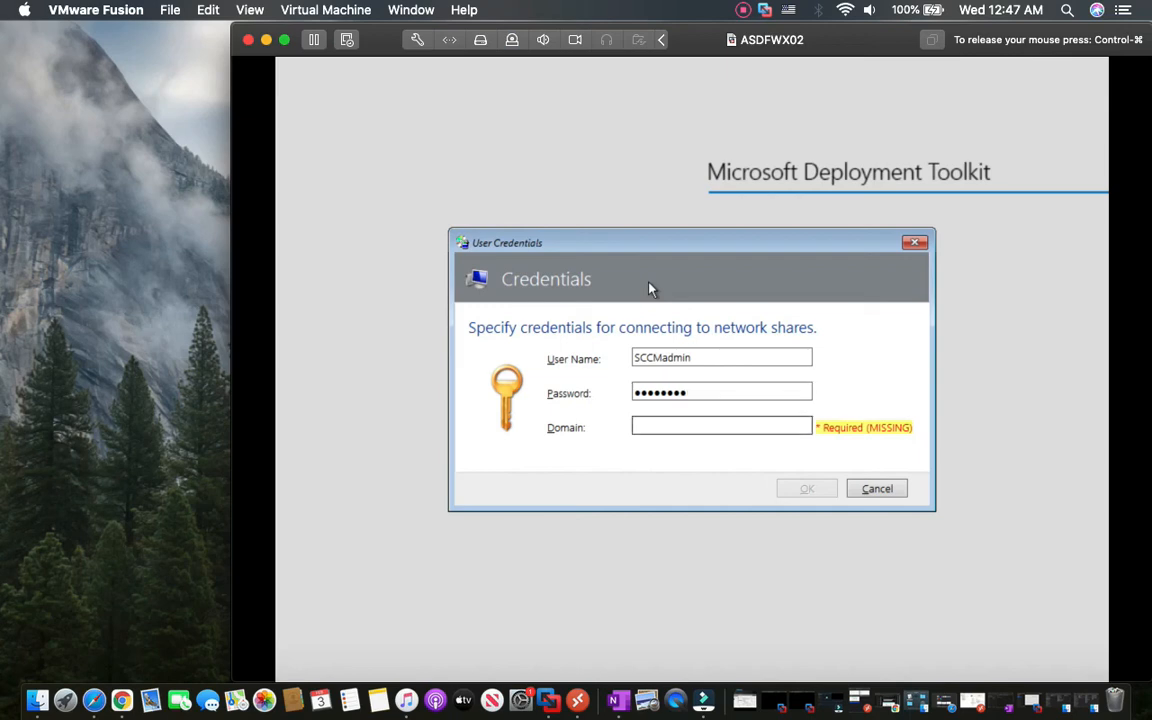
{"action": "type", "text": "VJ"}
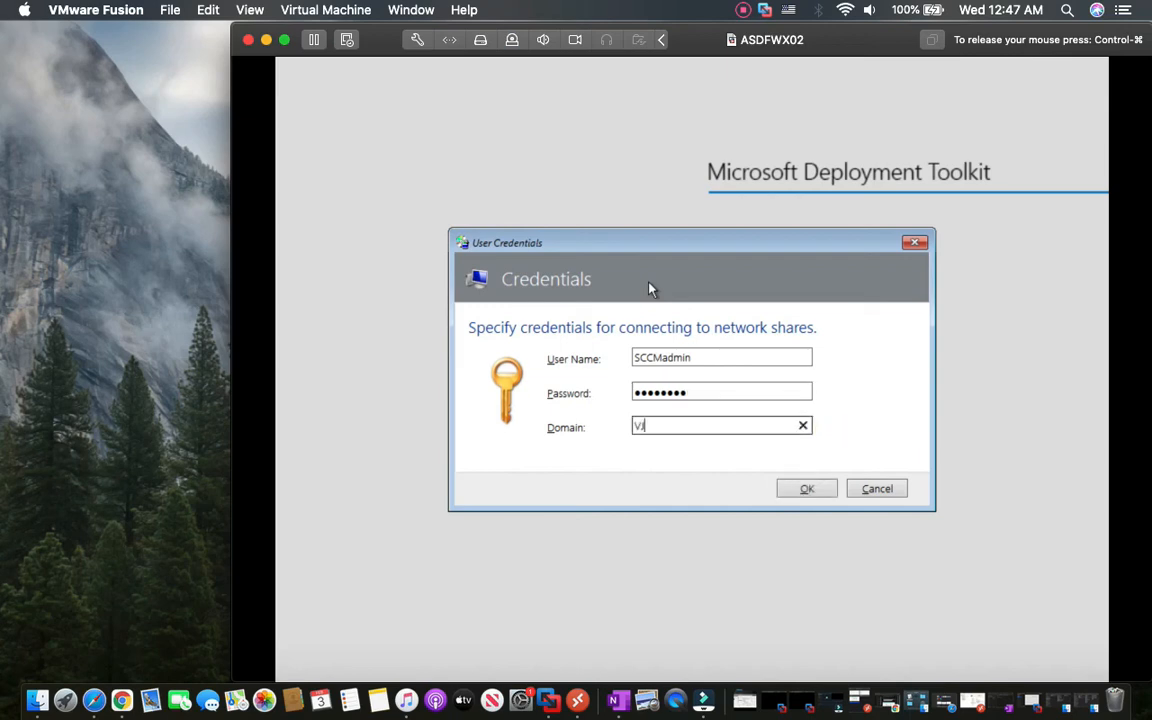
{"action": "type", "text": "XL"}
{"action": "left_click", "coordinate": [806, 492]}
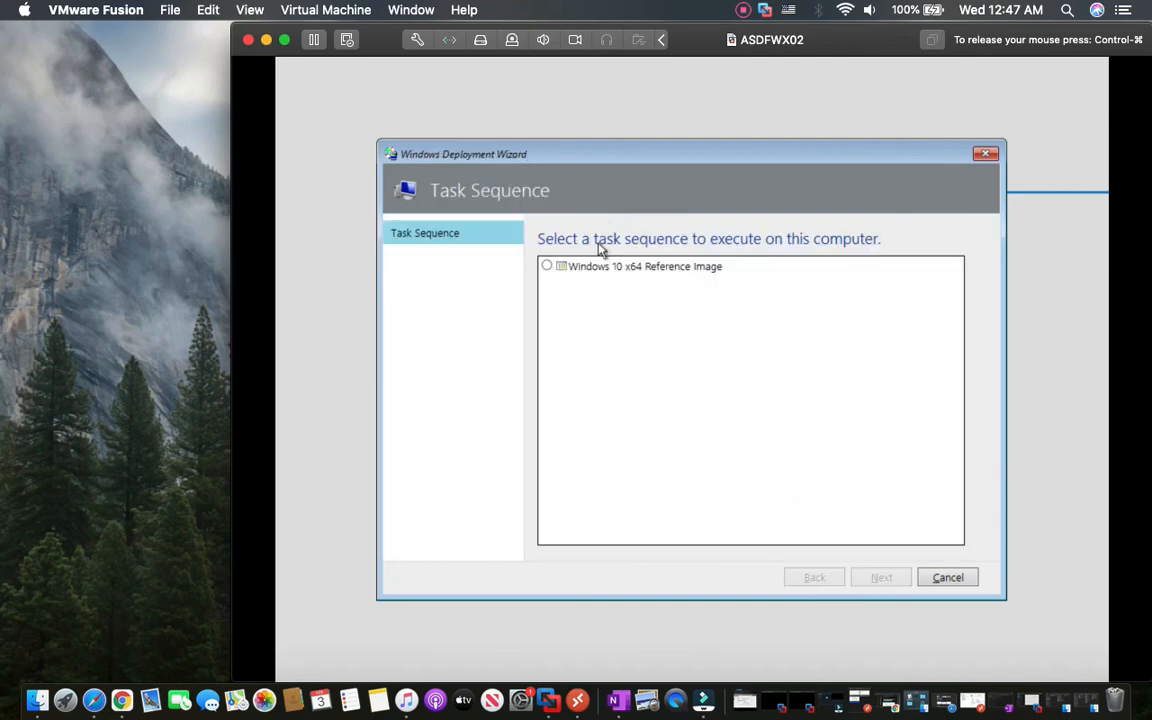
Choose the Windows 10 x64 Reference Image task sequence and name the capture WIN10-BNC-Ref.wim.
{"action": "left_click", "coordinate": [546, 266]}
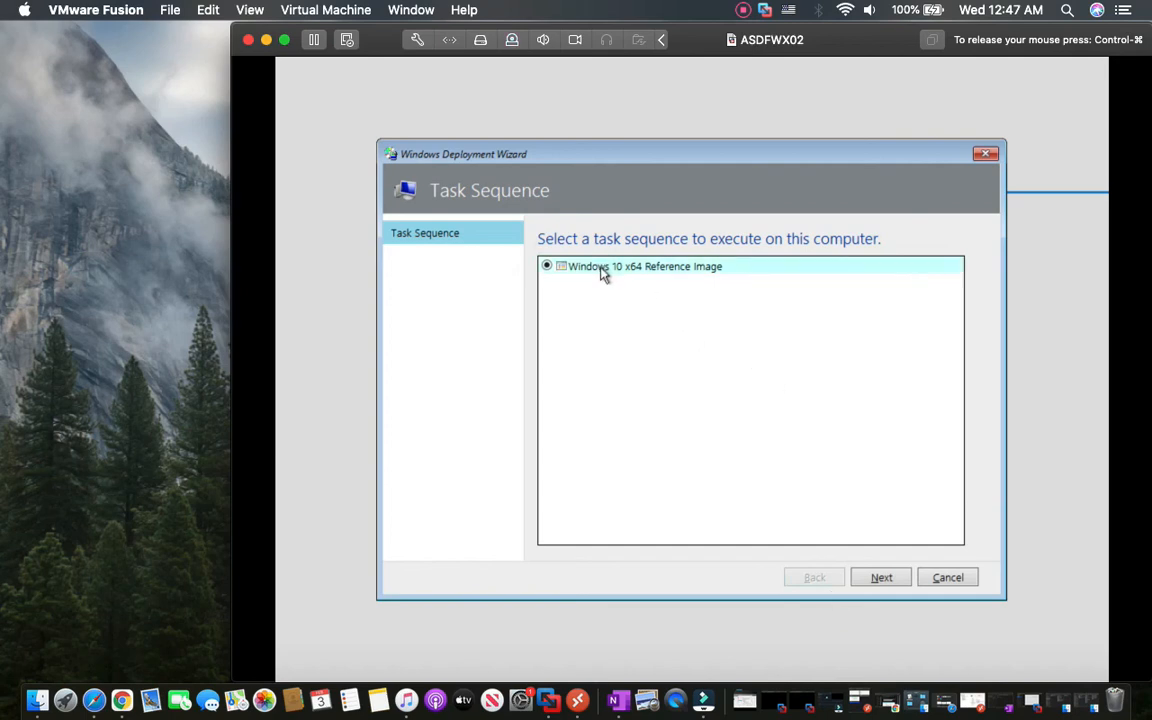
{"action": "left_click", "coordinate": [878, 578]}
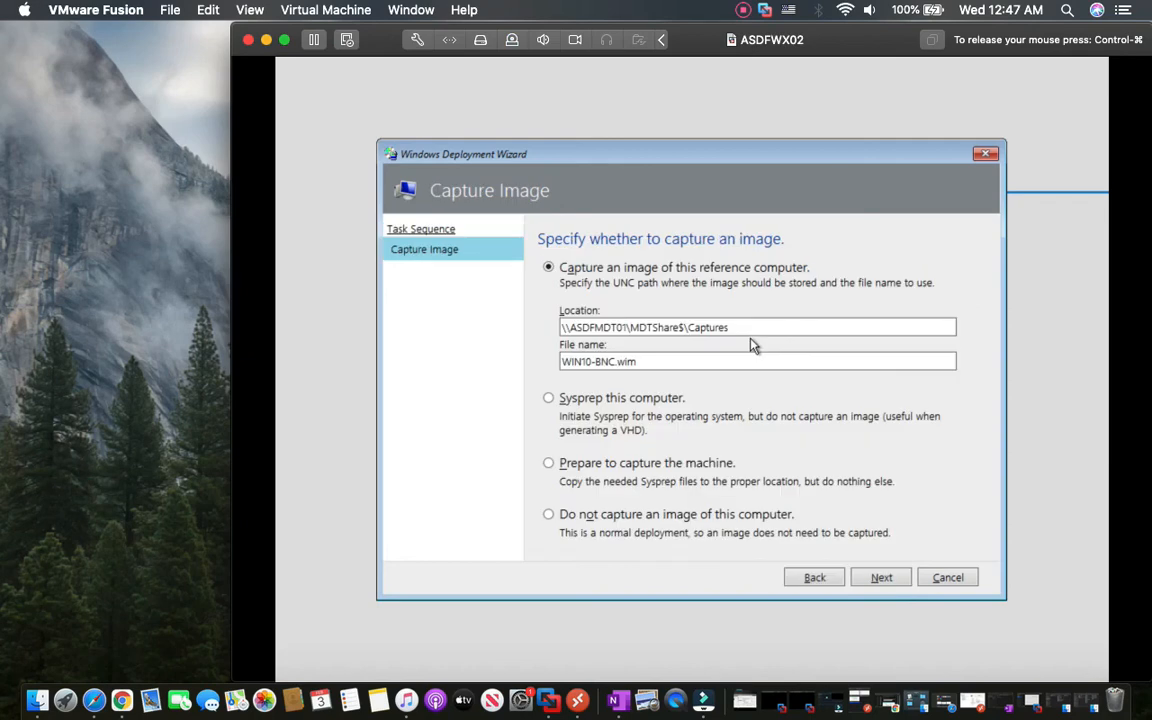
{"action": "left_click", "coordinate": [567, 330]}
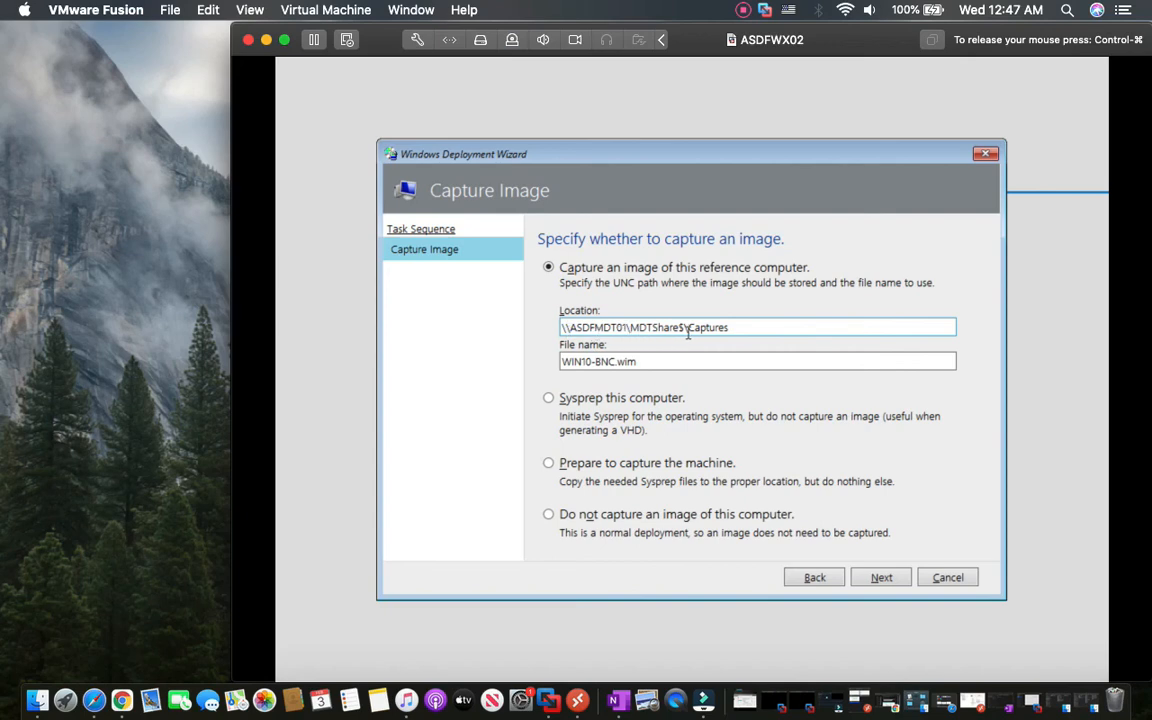
{"action": "left_click", "coordinate": [613, 361]}
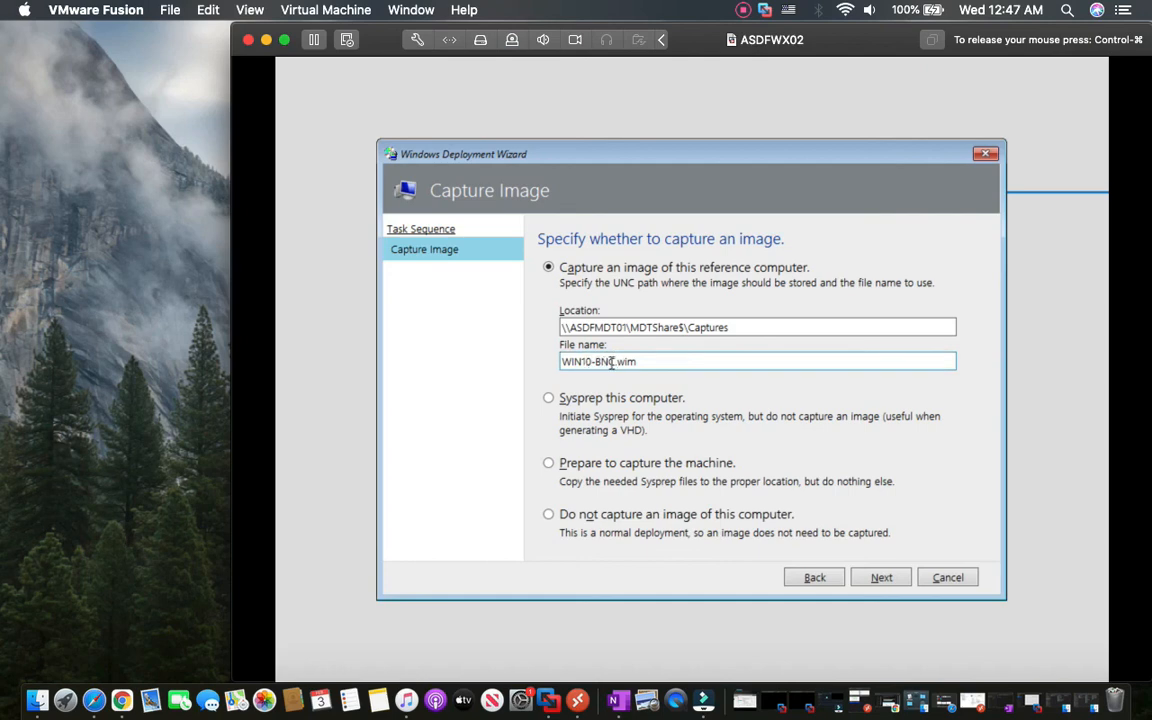
{"action": "left_click", "coordinate": [613, 362]}
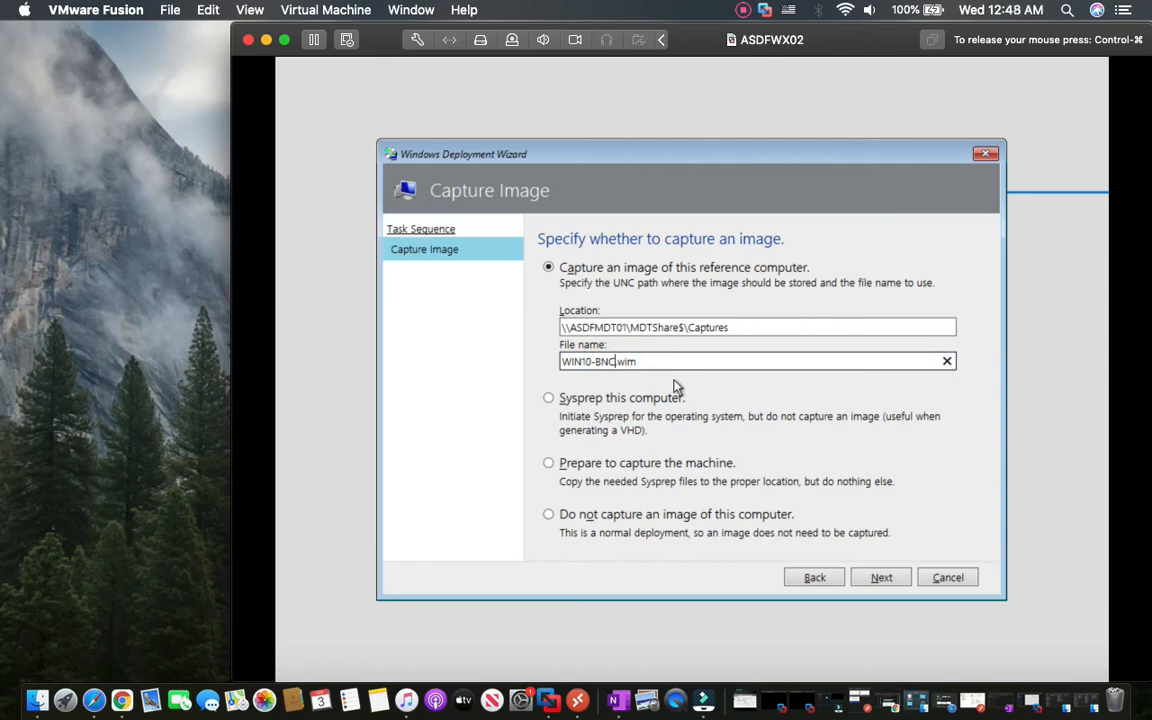
{"action": "type", "text": "-Ref"}
{"action": "left_click", "coordinate": [877, 579]}
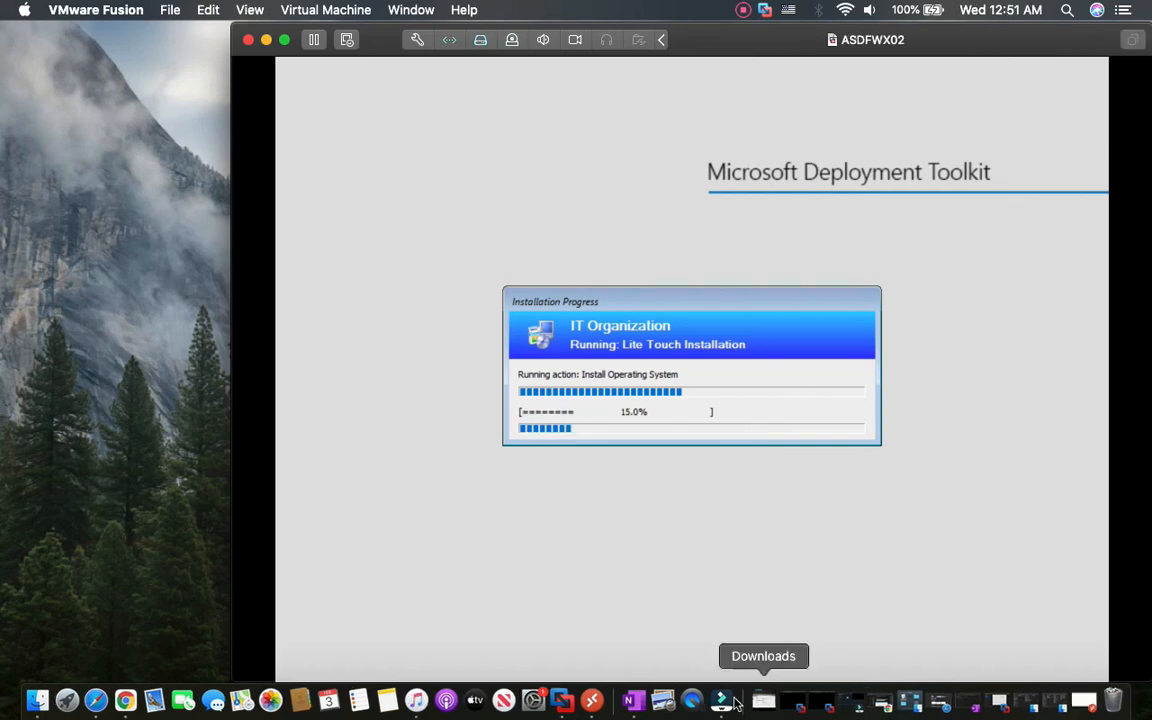
Open the Fusion MDT remote desktop session at full screen.
{"action": "left_click", "coordinate": [592, 700]}
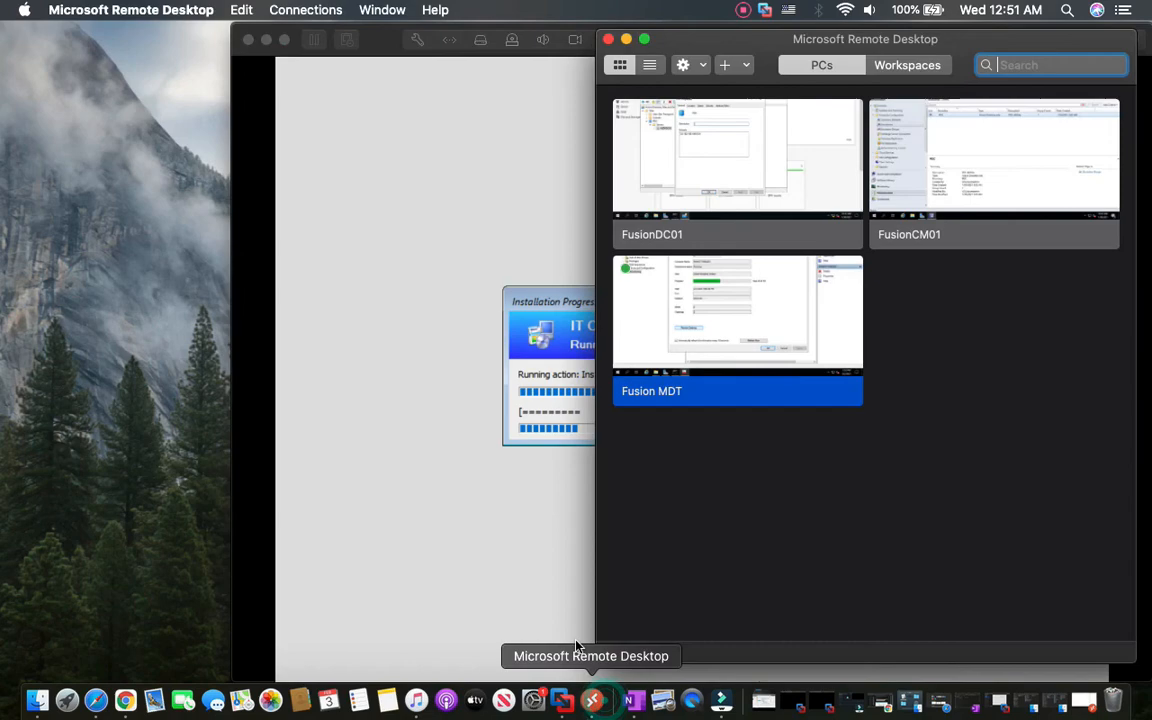
{"action": "right_click", "coordinate": [702, 365]}
{"action": "left_click", "coordinate": [708, 368]}
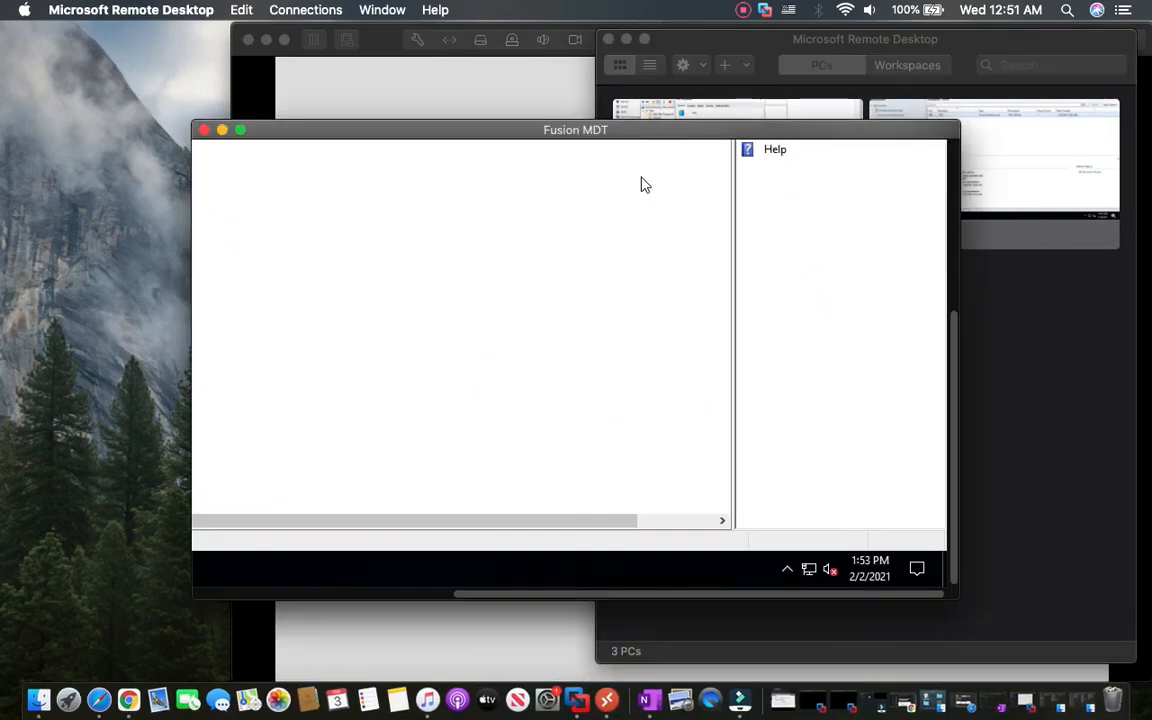
{"action": "left_click", "coordinate": [240, 130]}
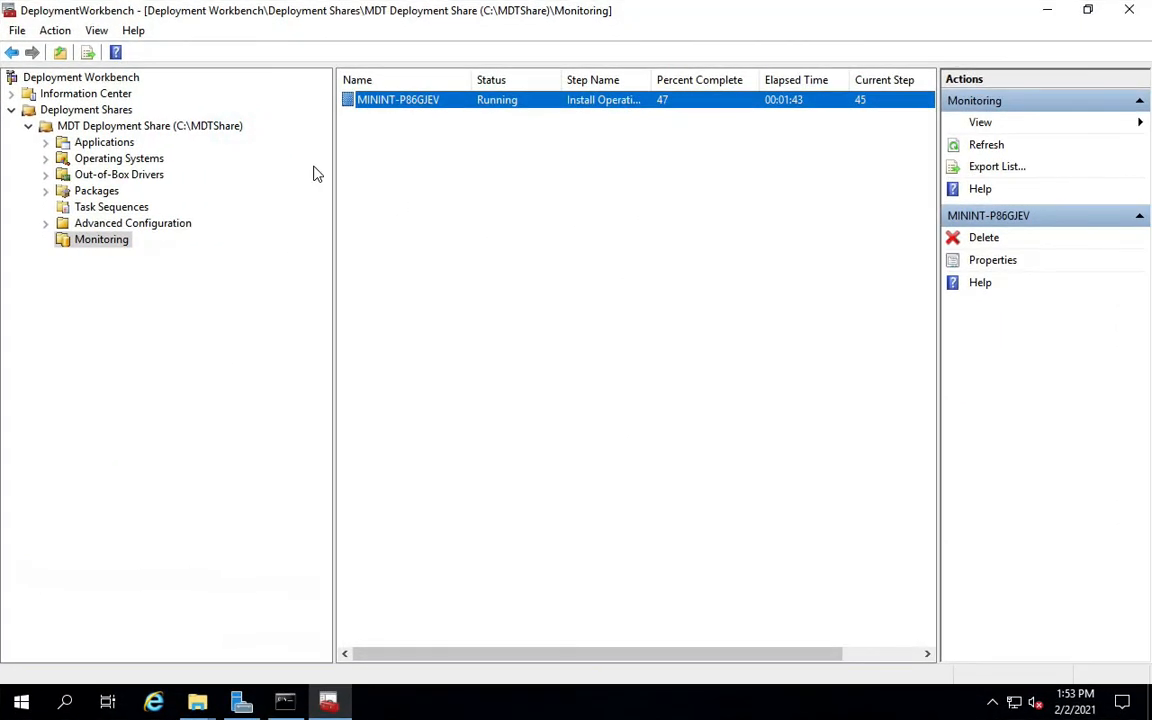
Show the MININT-P86GJEV deployment's properties under Monitoring, at step 45 of 93.
{"action": "left_click", "coordinate": [92, 242]}
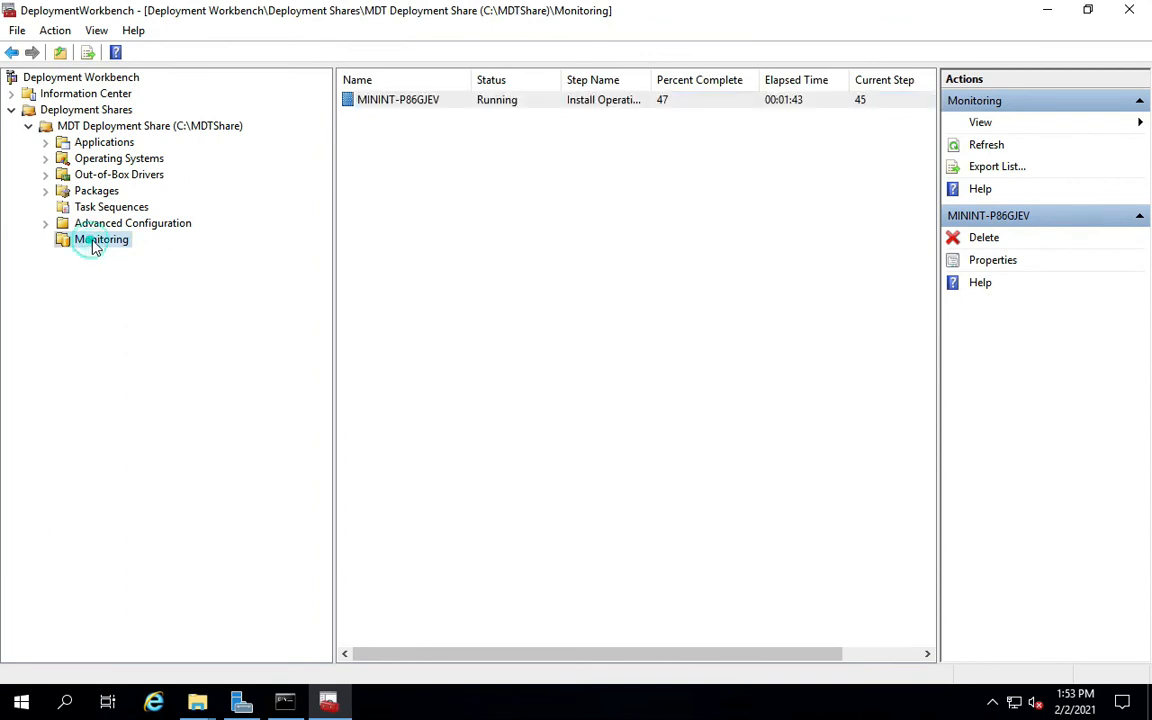
{"action": "right_click", "coordinate": [407, 106]}
{"action": "left_click", "coordinate": [434, 139]}
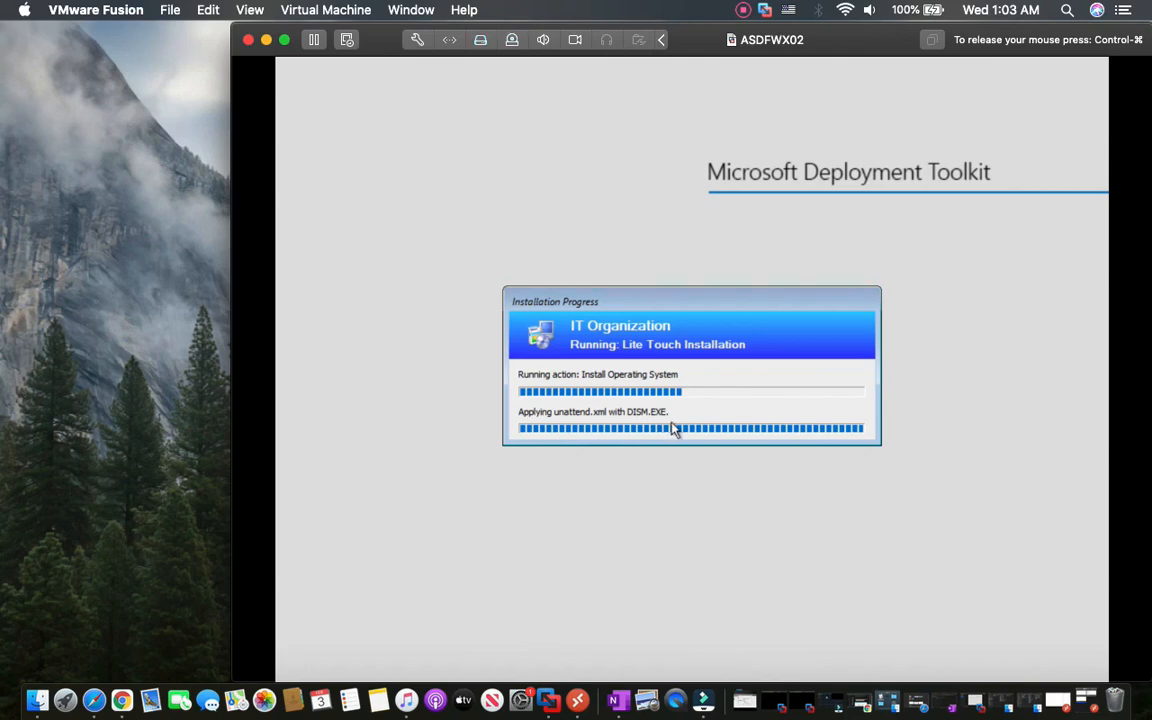
Reopen the Fusion MDT remote session full screen to view Deployment Workbench monitoring.
{"action": "left_click", "coordinate": [578, 700]}
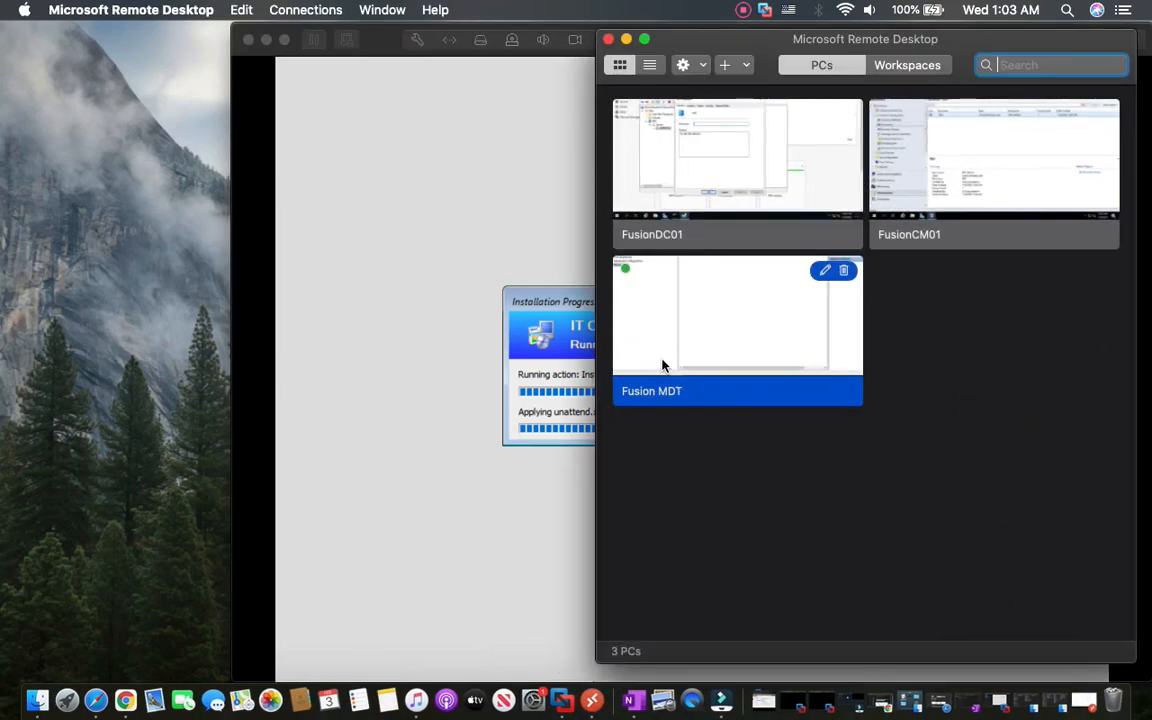
{"action": "right_click", "coordinate": [677, 346]}
{"action": "left_click", "coordinate": [705, 358]}
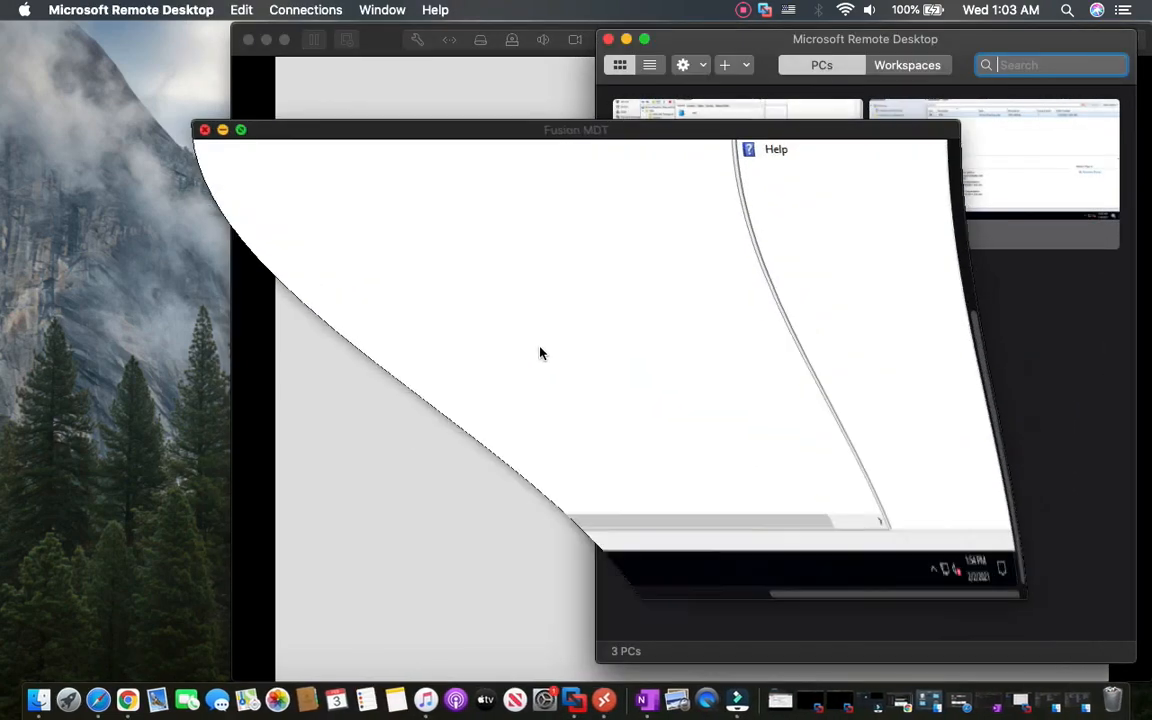
{"action": "left_click", "coordinate": [237, 130]}
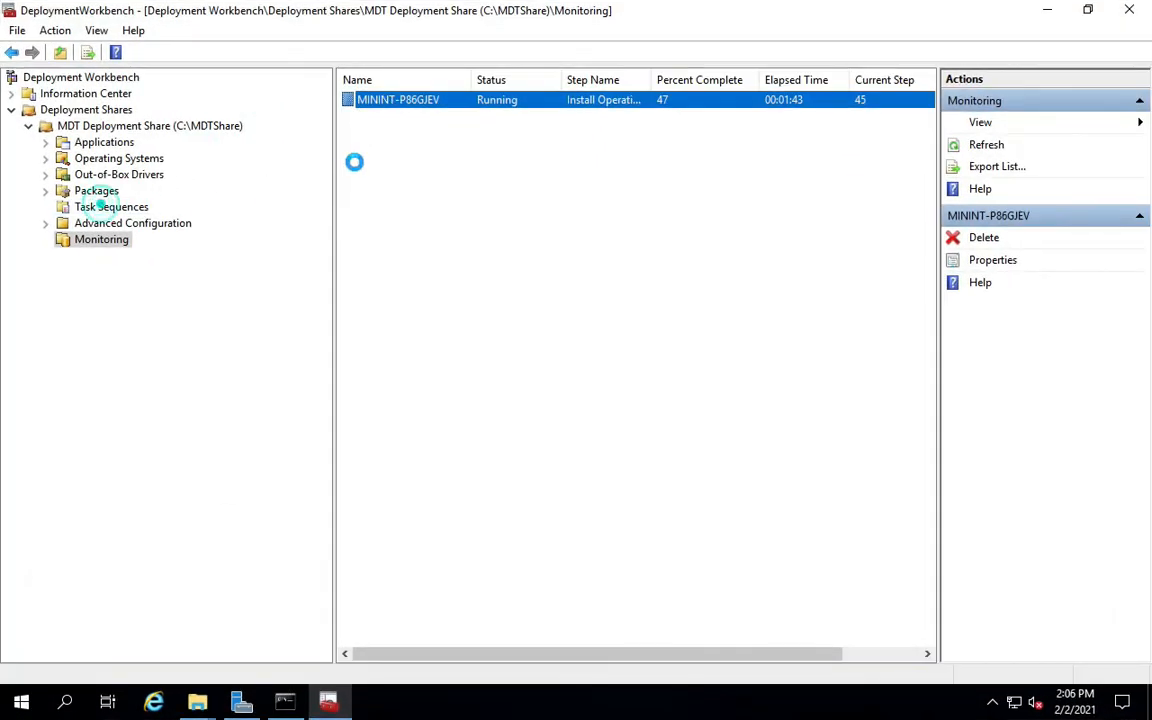
Open the Windows 10 x64 Reference Image task sequence's properties and expand its Install group.
{"action": "left_click", "coordinate": [398, 106]}
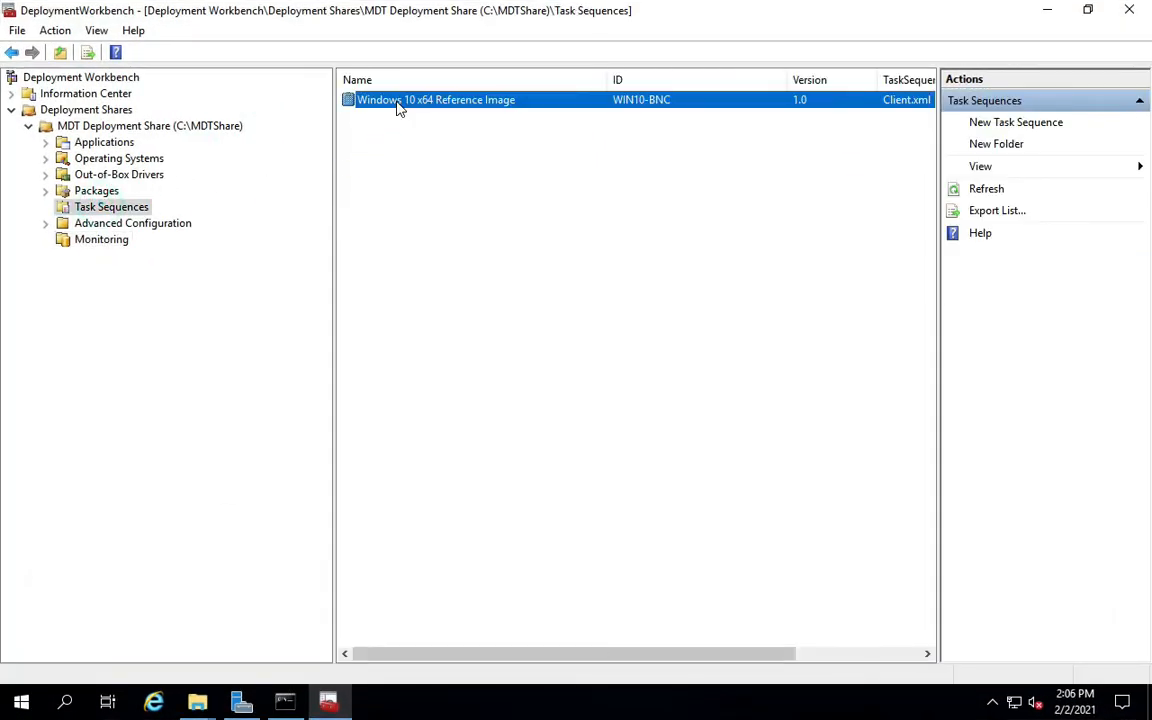
{"action": "right_click", "coordinate": [398, 106]}
{"action": "left_click", "coordinate": [432, 200]}
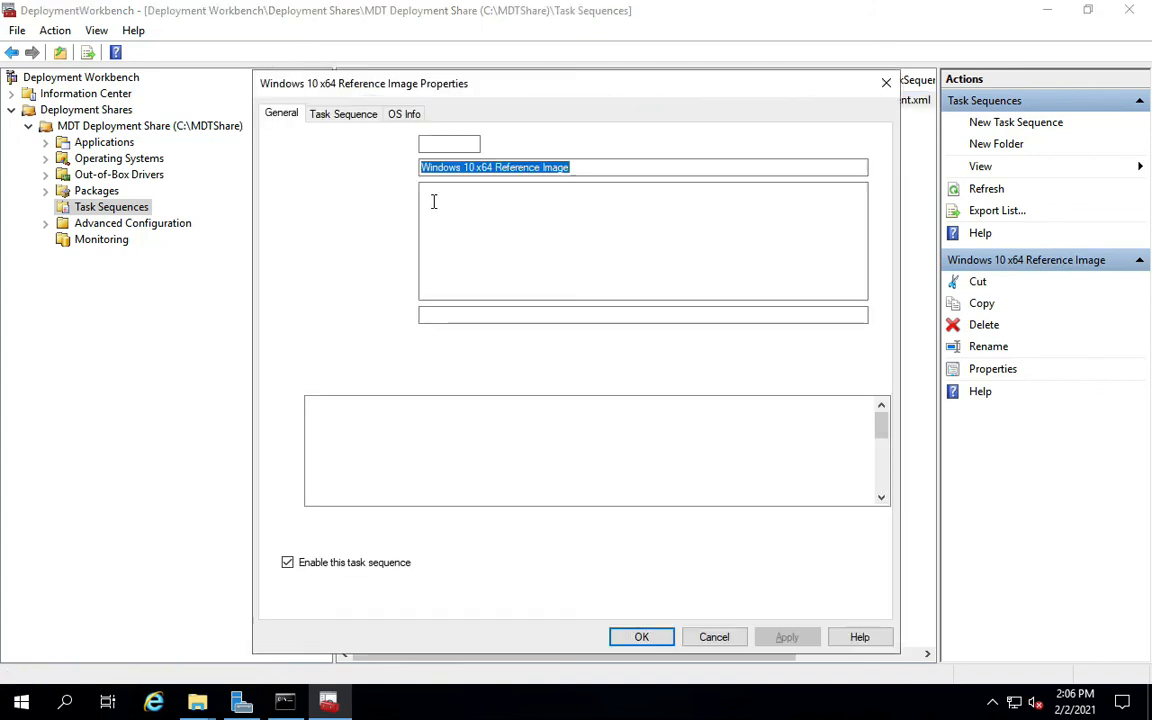
{"action": "left_click", "coordinate": [333, 115]}
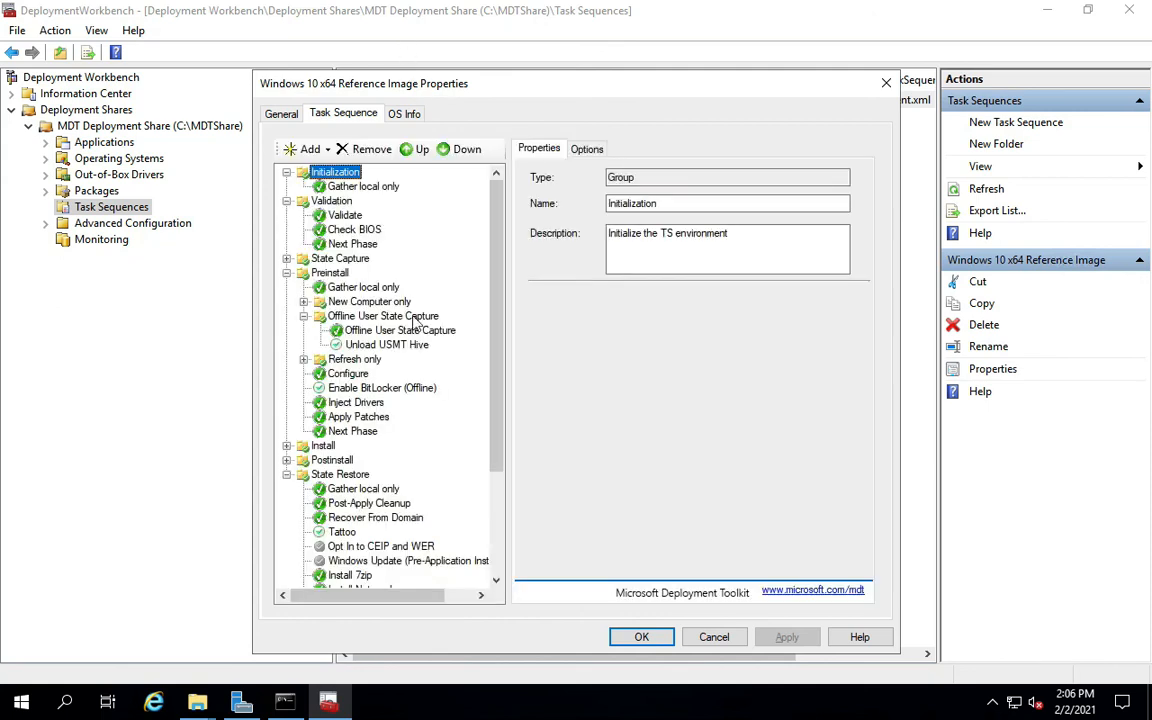
{"action": "scroll", "coordinate": [365, 400], "scroll_direction": "down", "scroll_amount": 3}
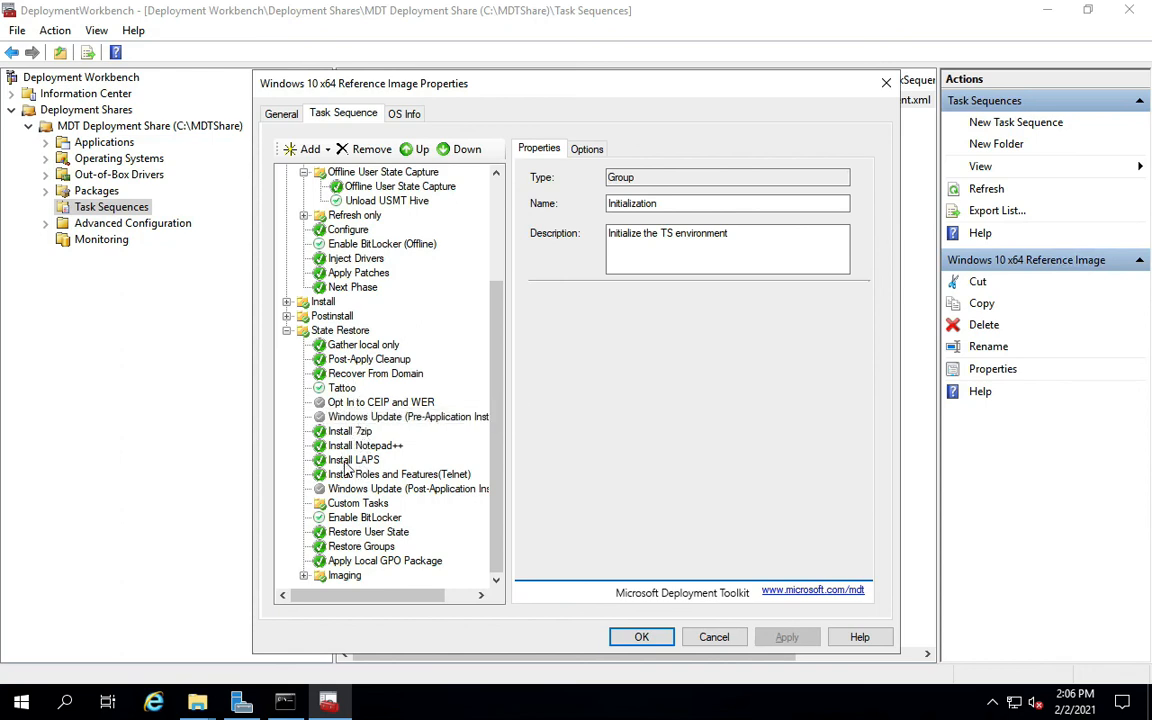
{"action": "left_click", "coordinate": [286, 302]}
{"action": "left_click", "coordinate": [370, 316]}
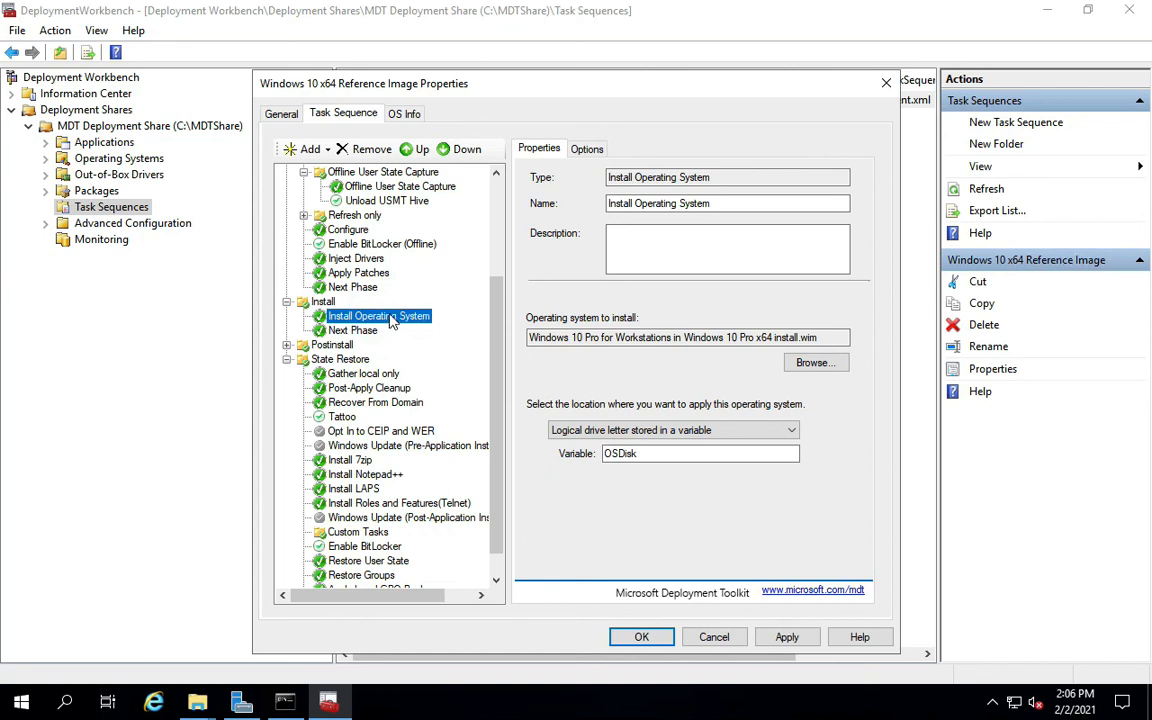
Expand the Postinstall and Imaging groups, including Prepare Only, Sysprep Only and Capture Image.
{"action": "left_click", "coordinate": [286, 345]}
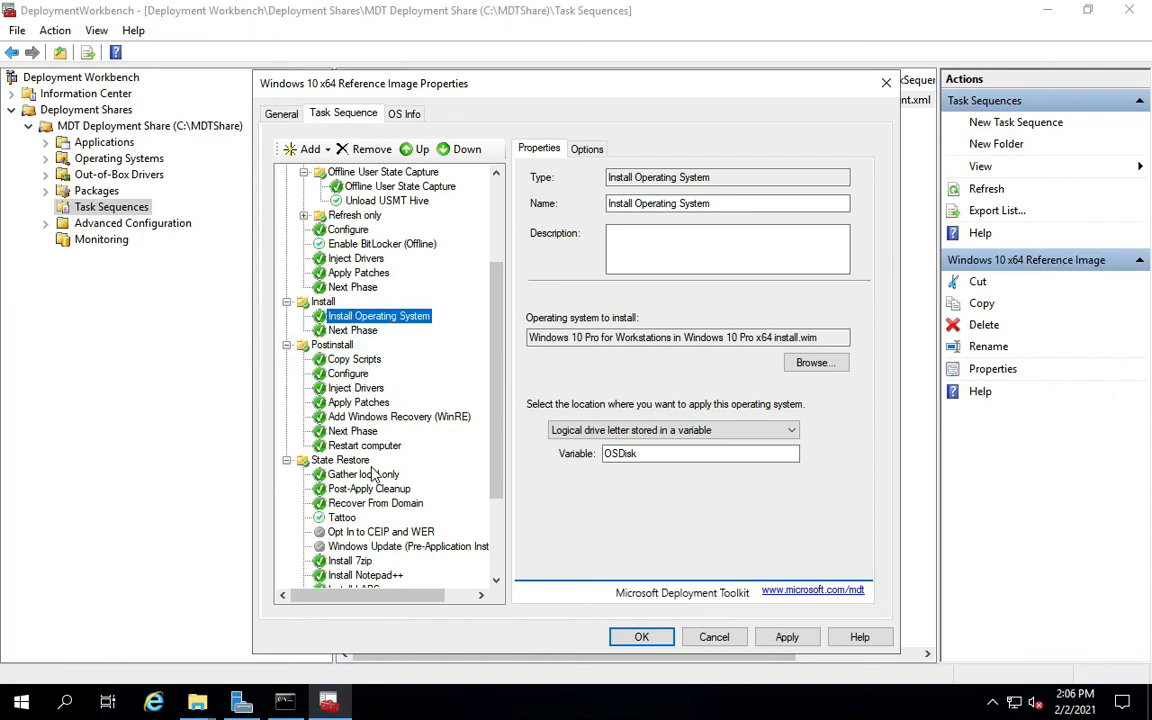
{"action": "scroll", "coordinate": [372, 474], "scroll_direction": "down", "scroll_amount": 3}
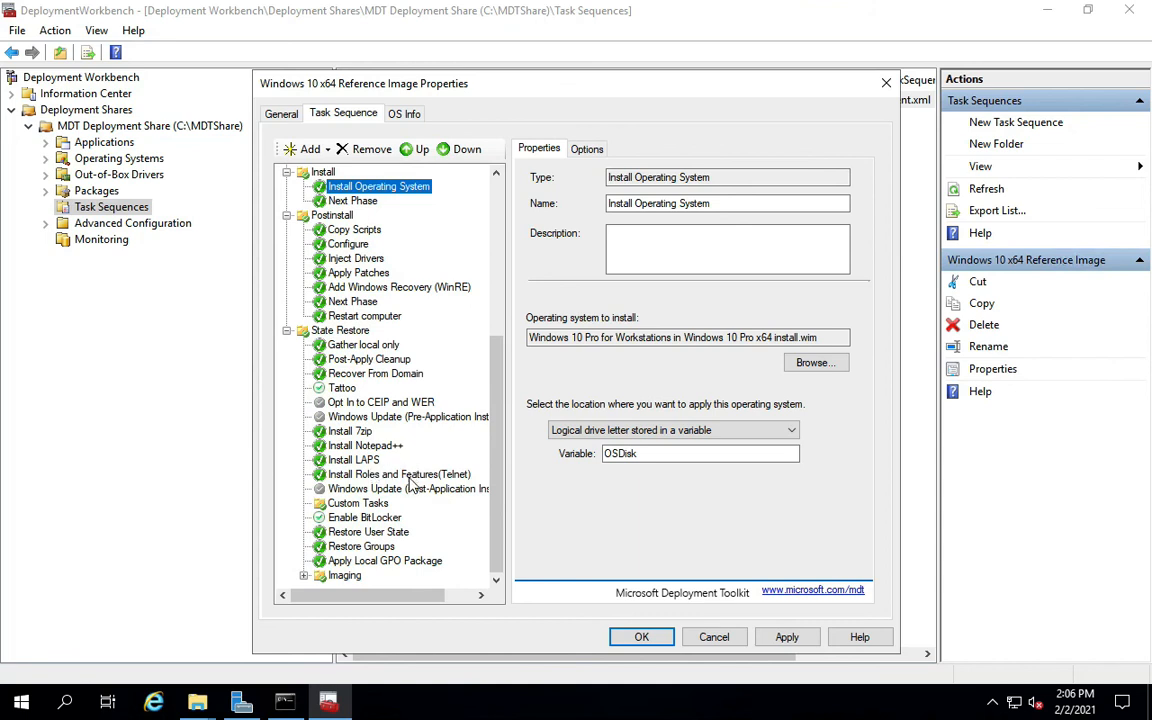
{"action": "left_click", "coordinate": [303, 575]}
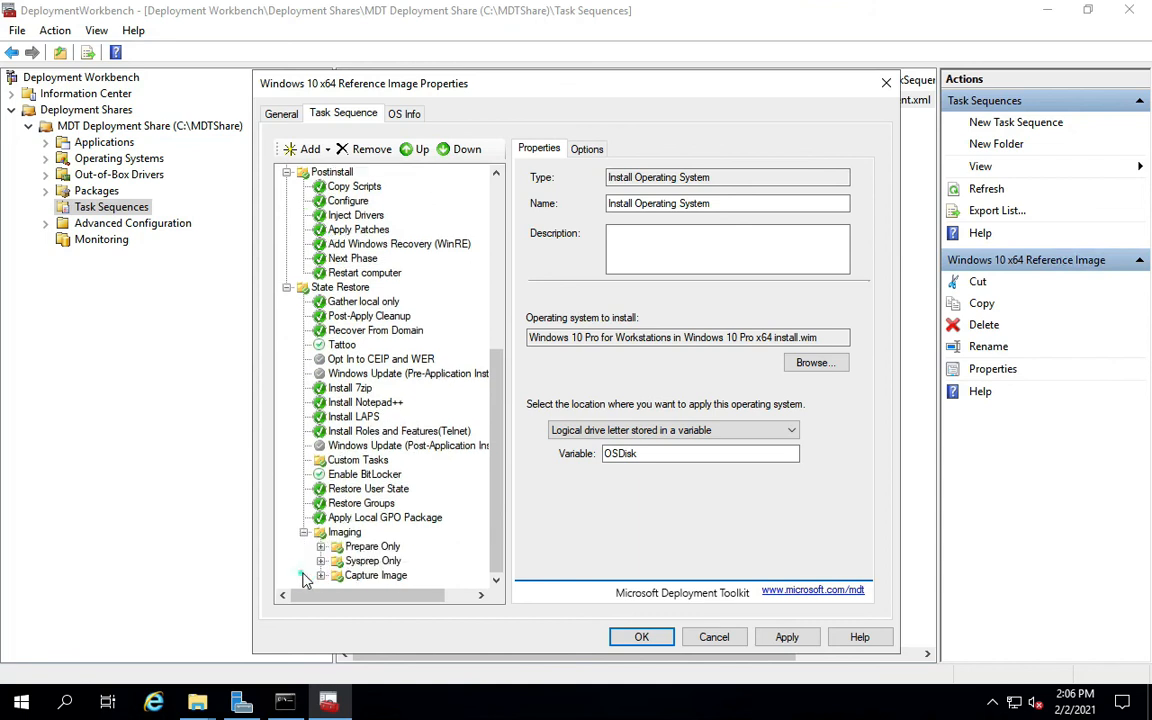
{"action": "left_click", "coordinate": [496, 529]}
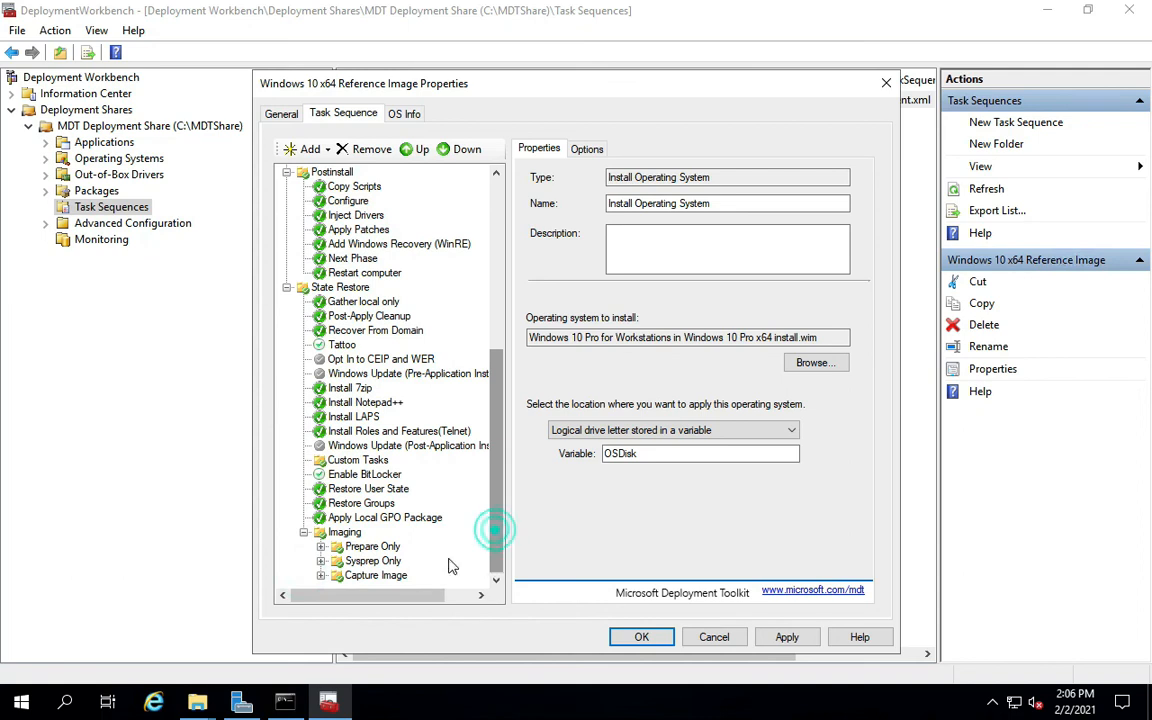
{"action": "left_click", "coordinate": [321, 547]}
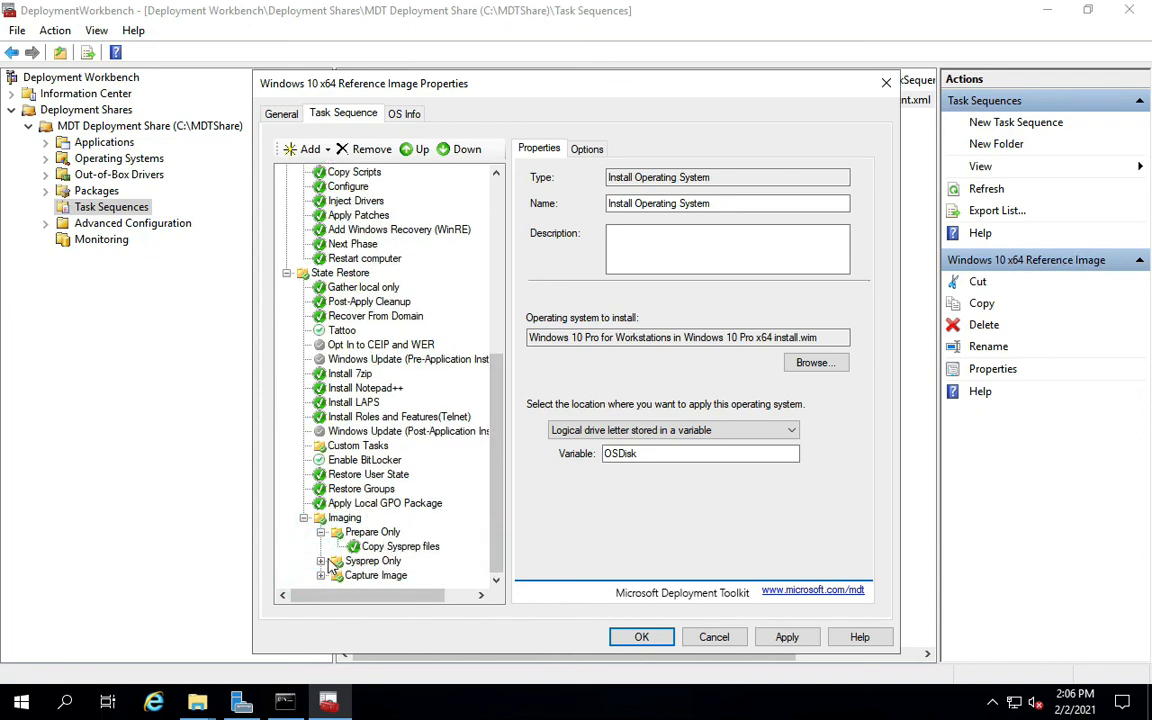
{"action": "left_click", "coordinate": [321, 562]}
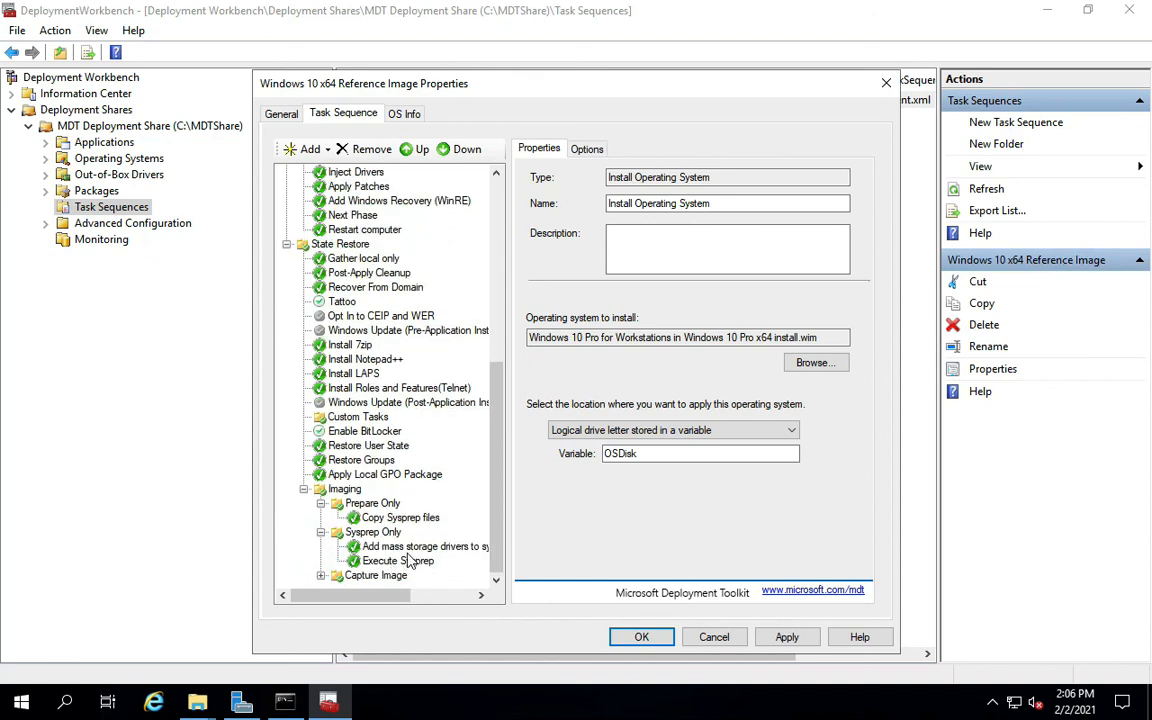
{"action": "left_click", "coordinate": [321, 575]}
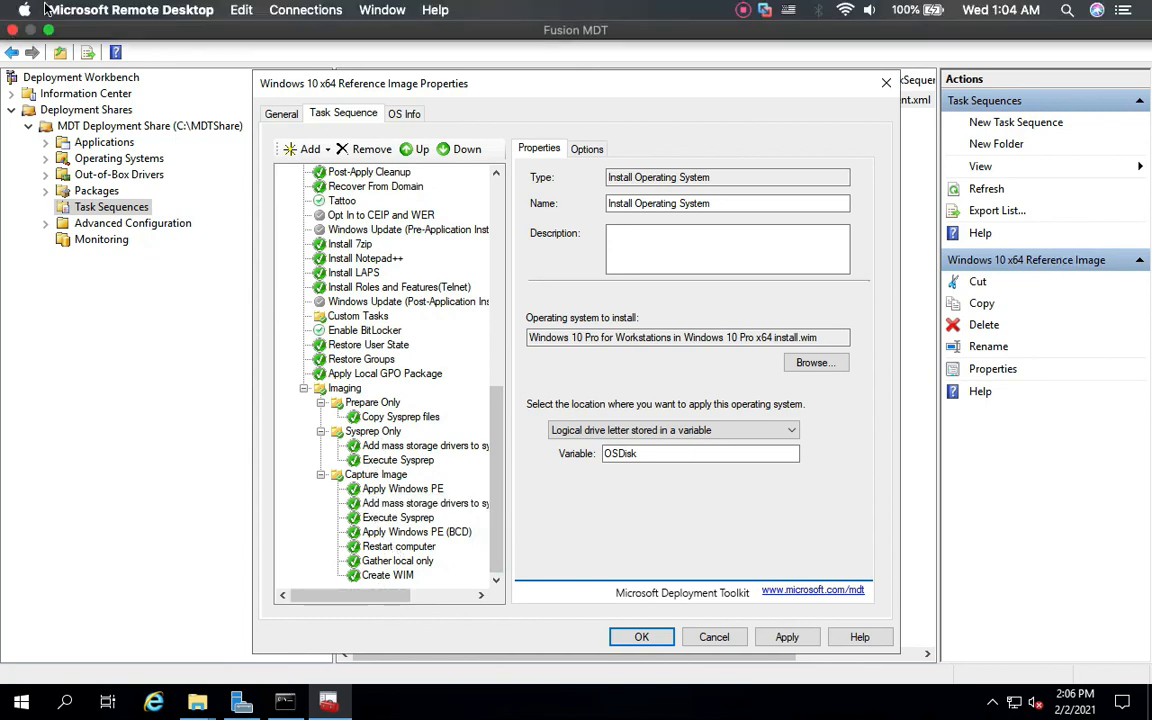
{"action": "left_click", "coordinate": [48, 29]}
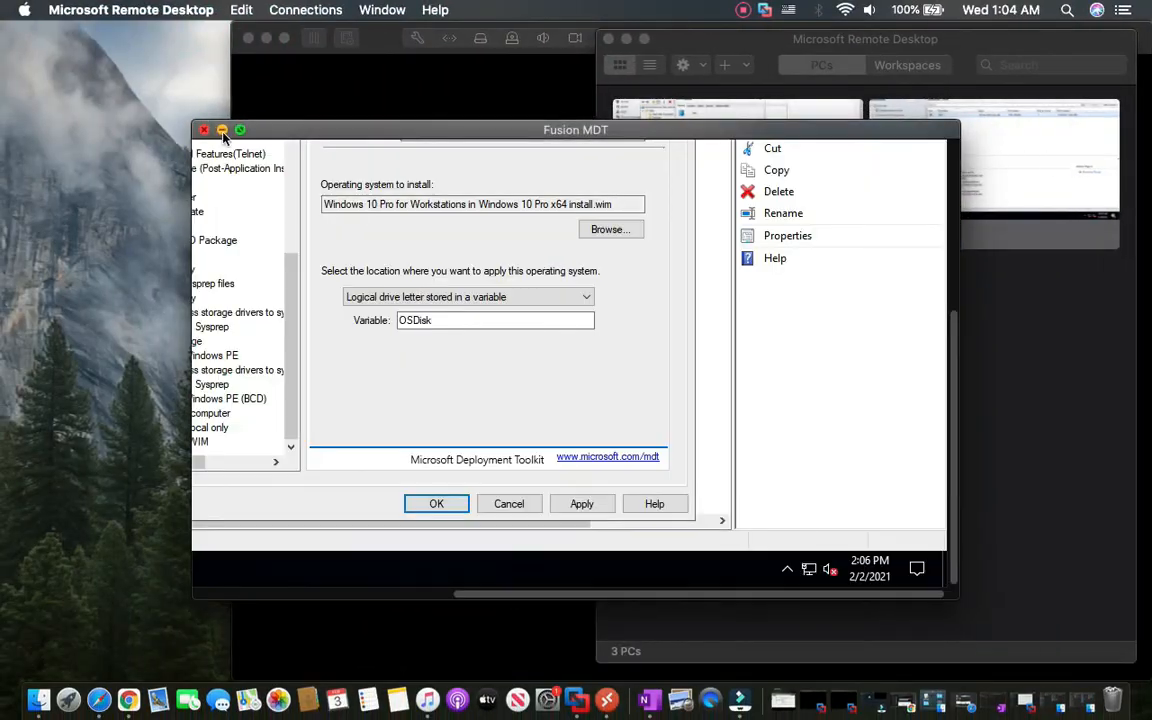
Bring the reference VM forward and move its Installation Progress dialog higher to watch the capture.
{"action": "left_click", "coordinate": [222, 130]}
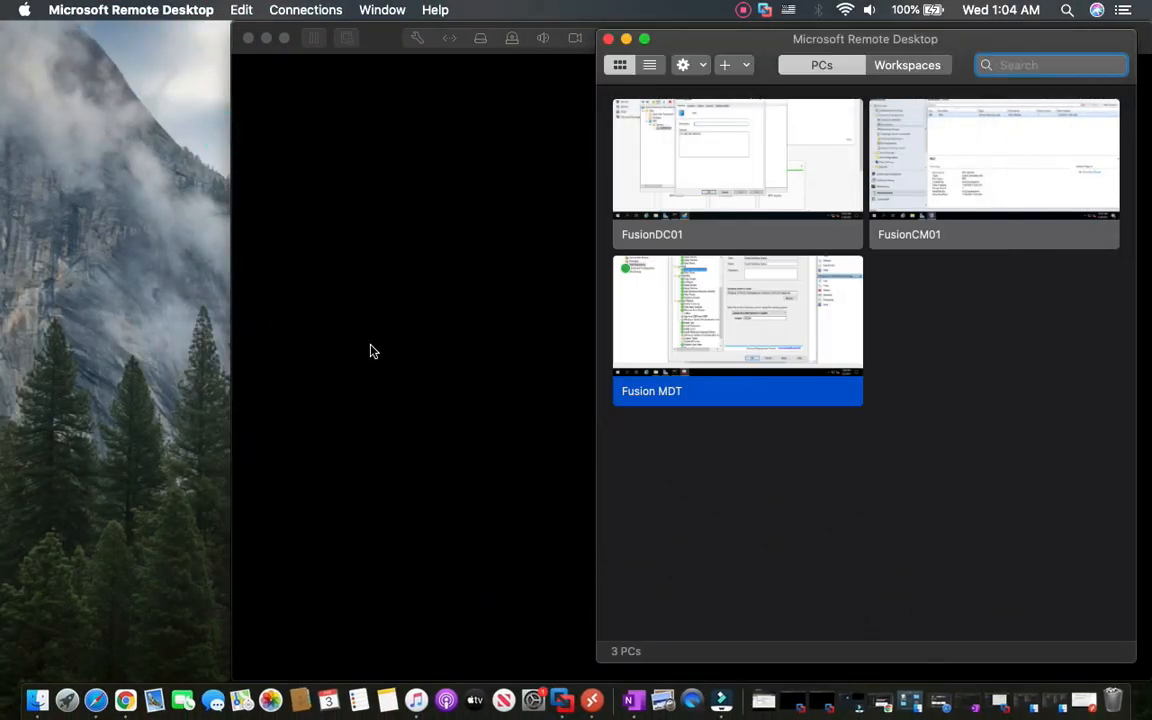
{"action": "left_click", "coordinate": [370, 351]}
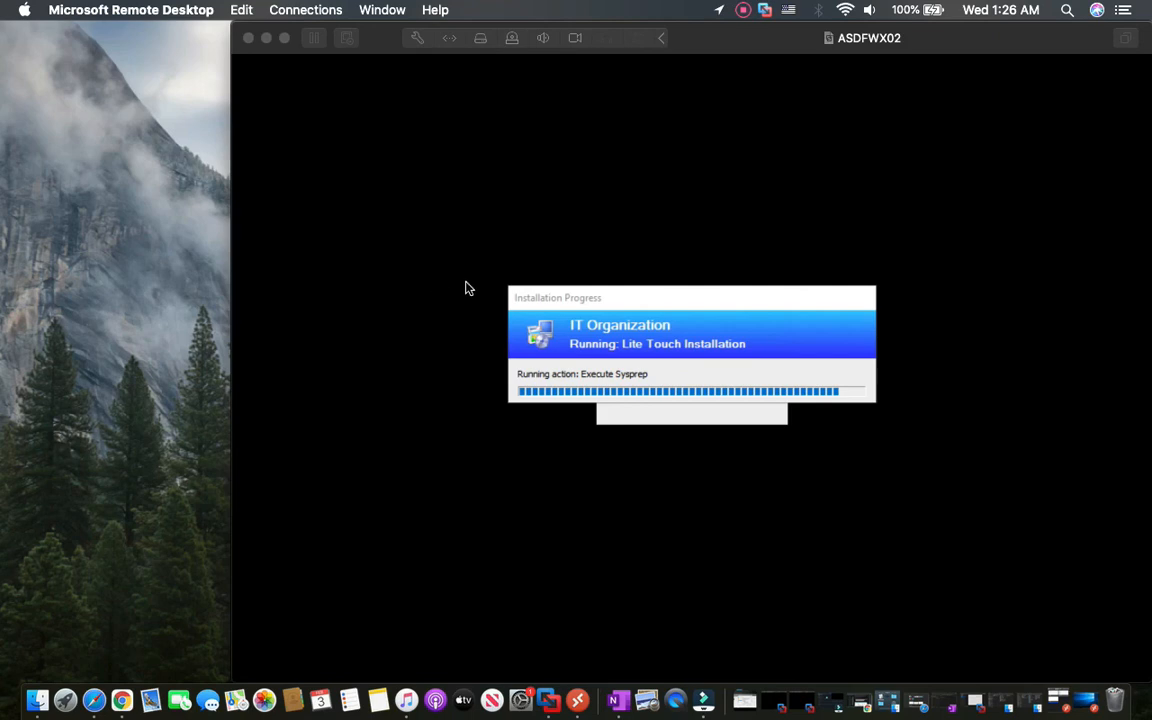
{"action": "left_click", "coordinate": [609, 296]}
{"action": "left_click_drag", "start_coordinate": [609, 296], "coordinate": [596, 153]}
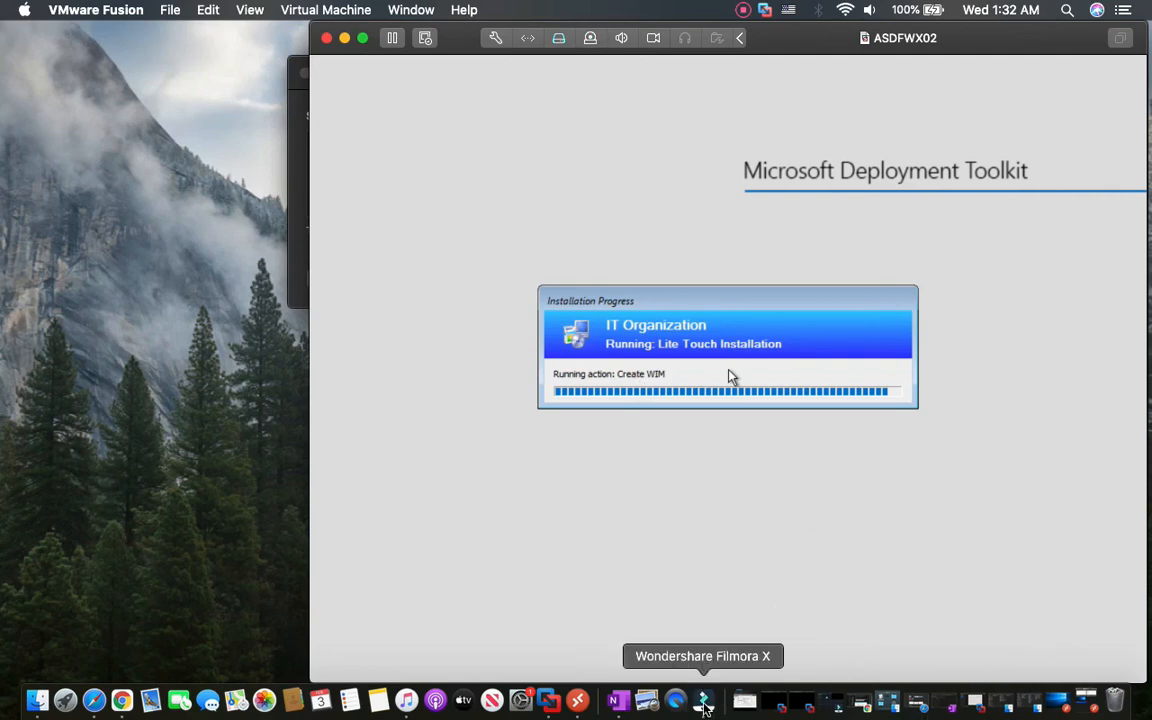
Reopen the Fusion MDT remote session from Remote Desktop in full screen.
{"action": "left_click", "coordinate": [576, 701]}
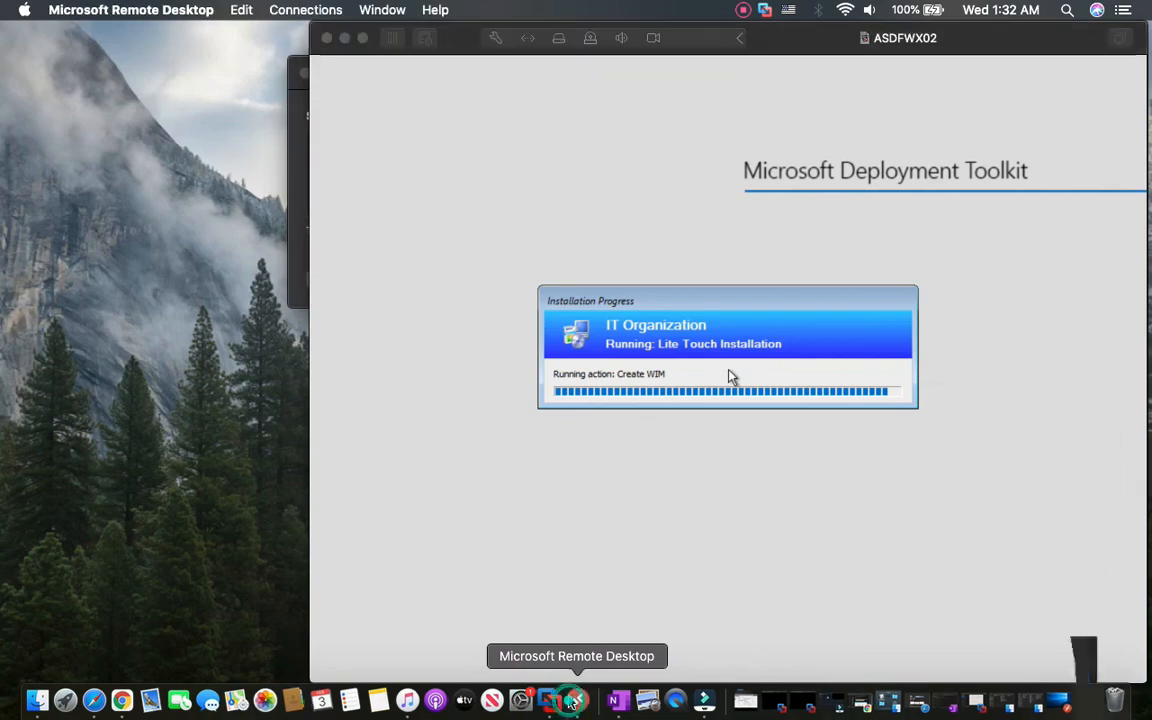
{"action": "right_click", "coordinate": [694, 349]}
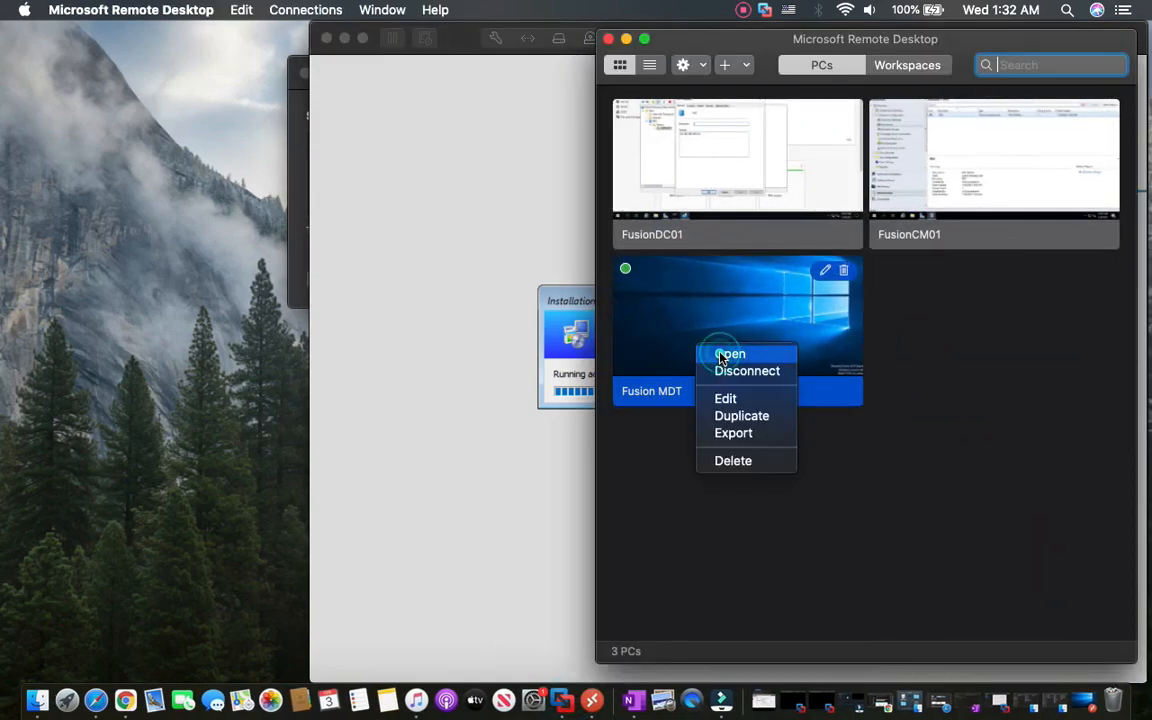
{"action": "left_click", "coordinate": [722, 355]}
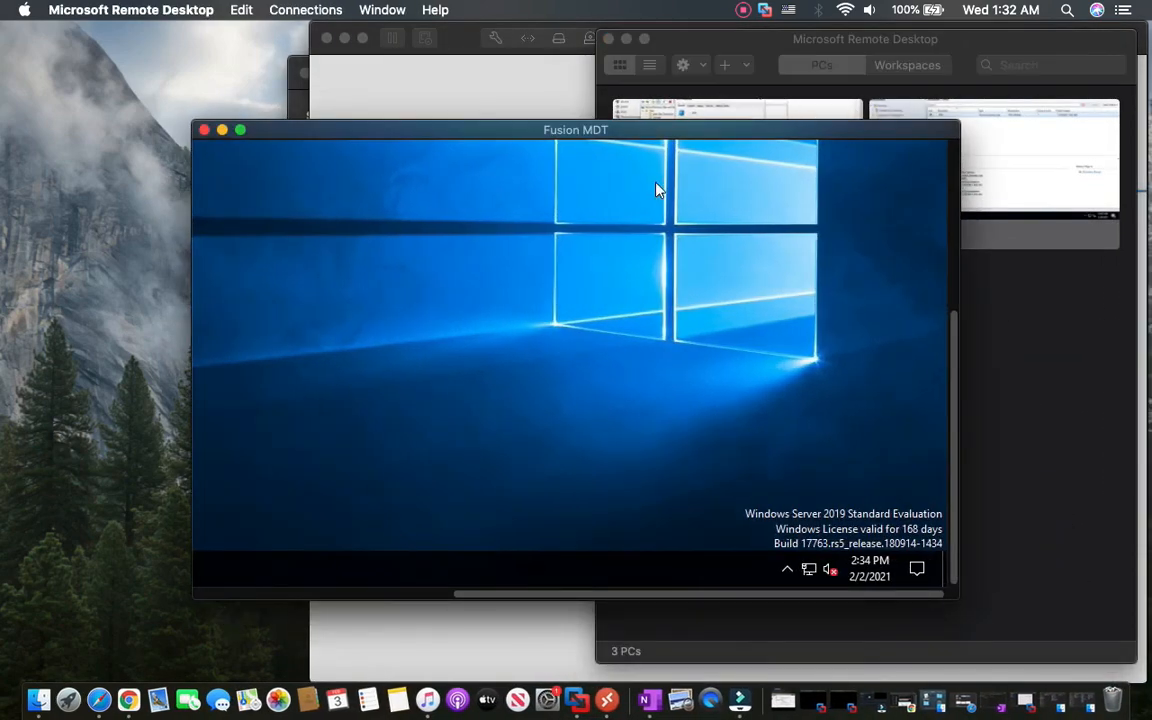
{"action": "left_click", "coordinate": [240, 130]}
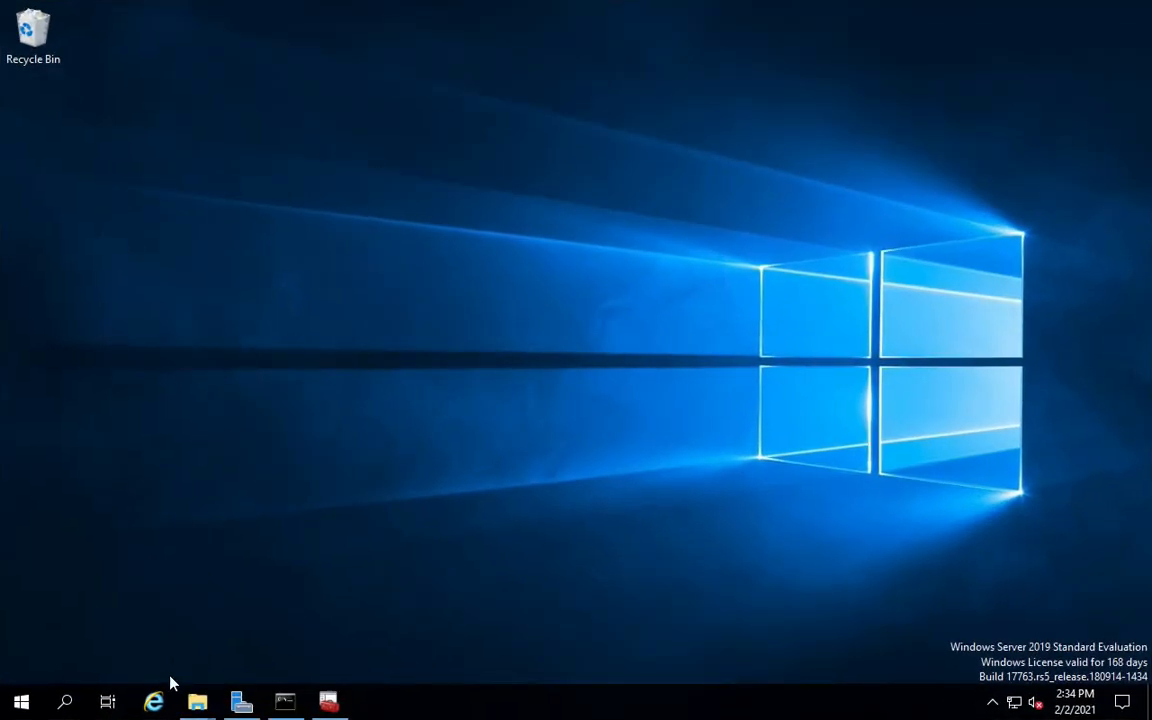
In the MDTShare window, open Captures and select the new WIN10-BNC-Ref.wim file.
{"action": "mouse_move", "coordinate": [195, 697]}
{"action": "left_click", "coordinate": [270, 628]}
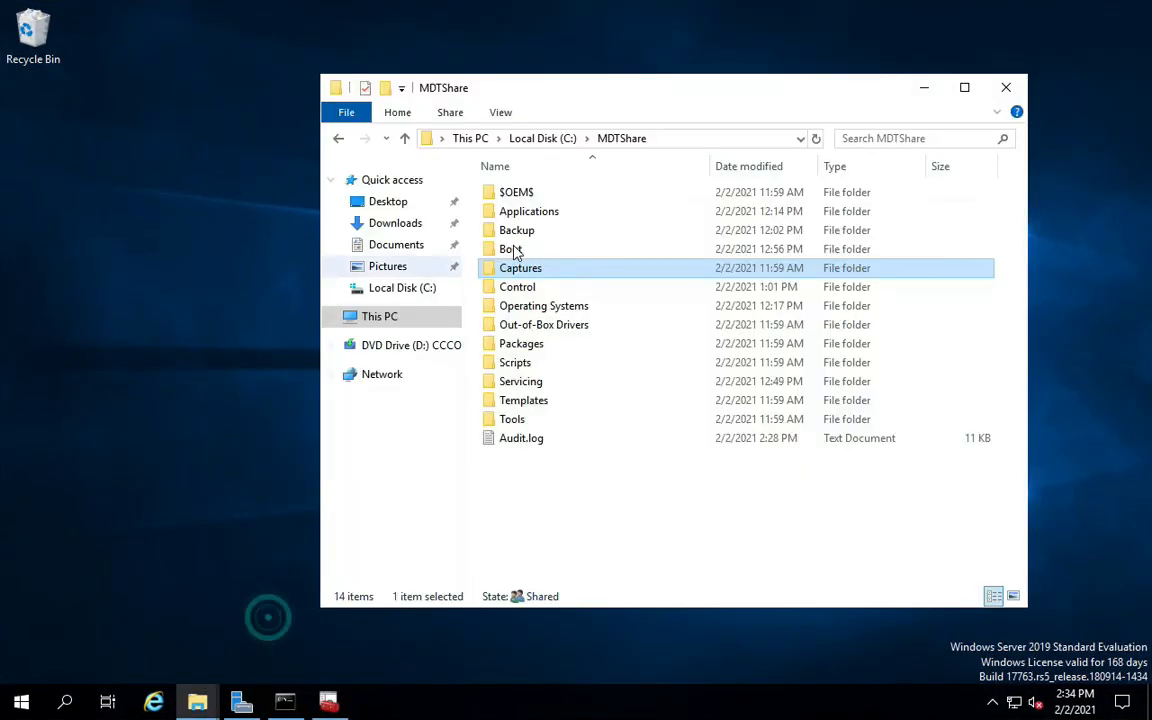
{"action": "double_click", "coordinate": [520, 276]}
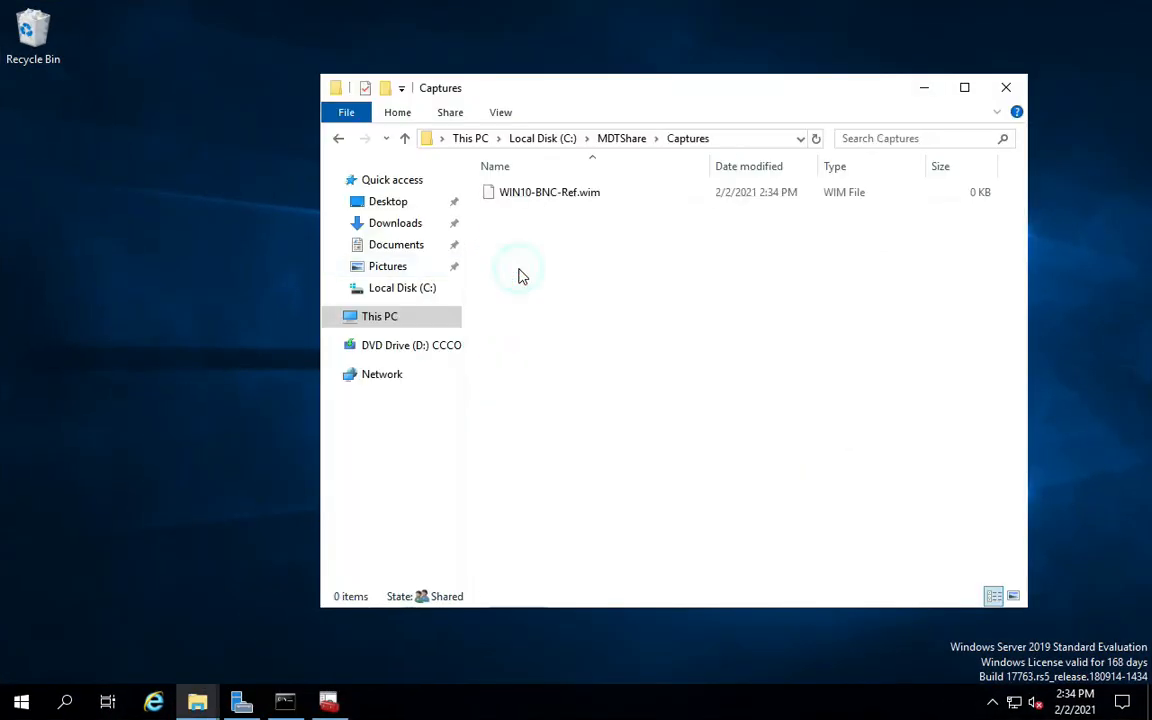
{"action": "left_click", "coordinate": [563, 197]}
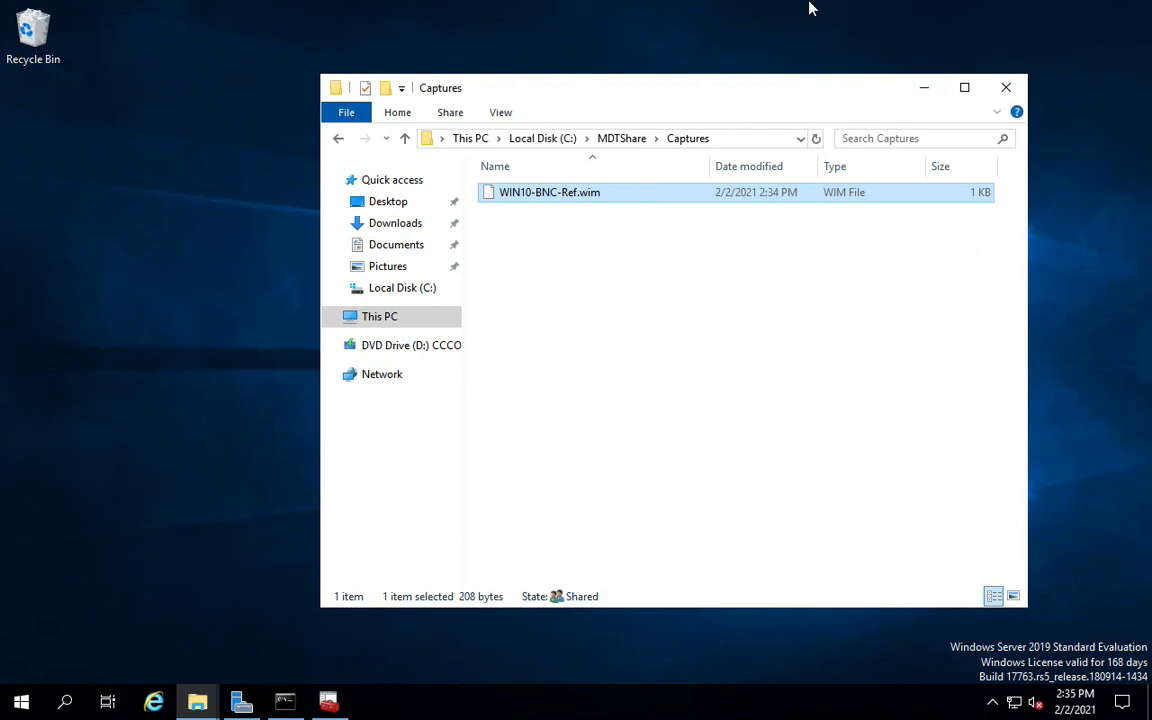
{"action": "mouse_move", "coordinate": [810, 5]}
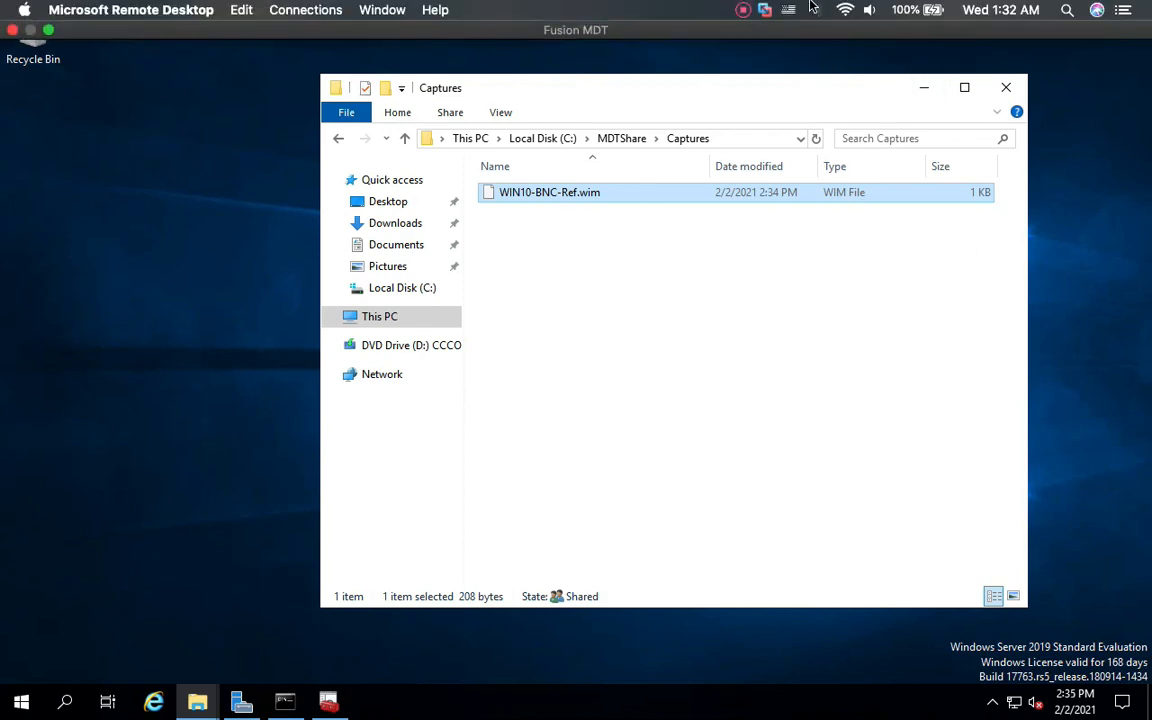
{"action": "left_click", "coordinate": [46, 30]}
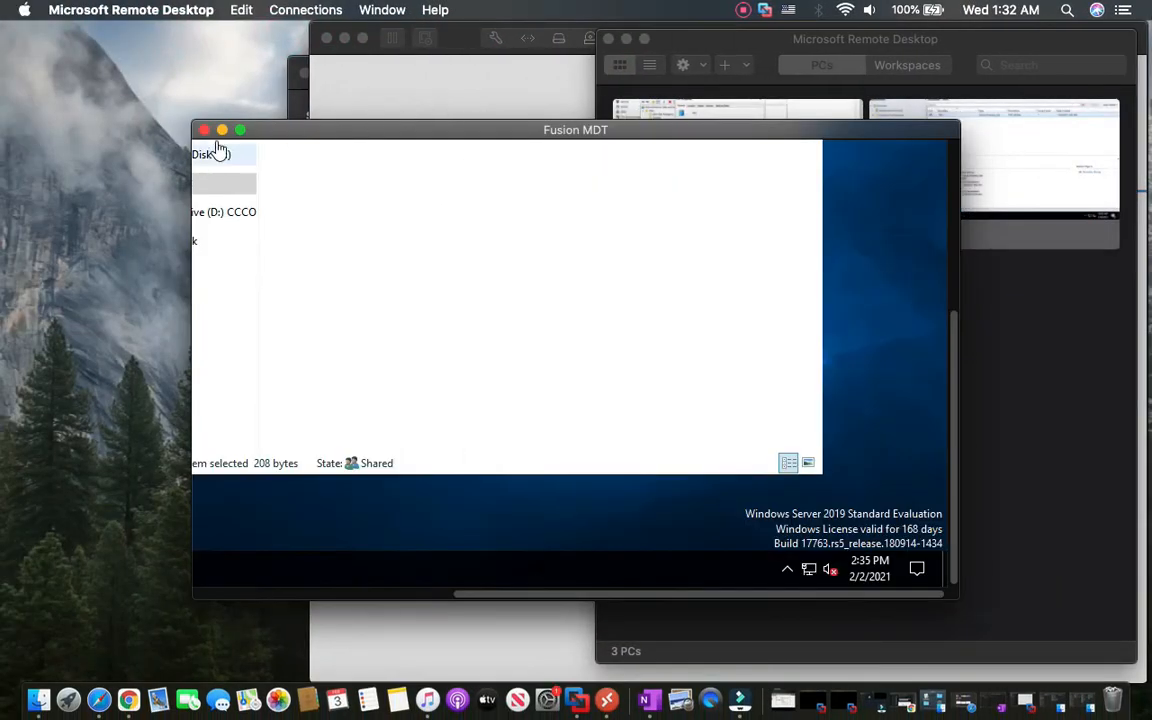
In the VM's Programs and Features, check the Notepad++ and 7-Zip 9.20 entries.
{"action": "left_click", "coordinate": [222, 131]}
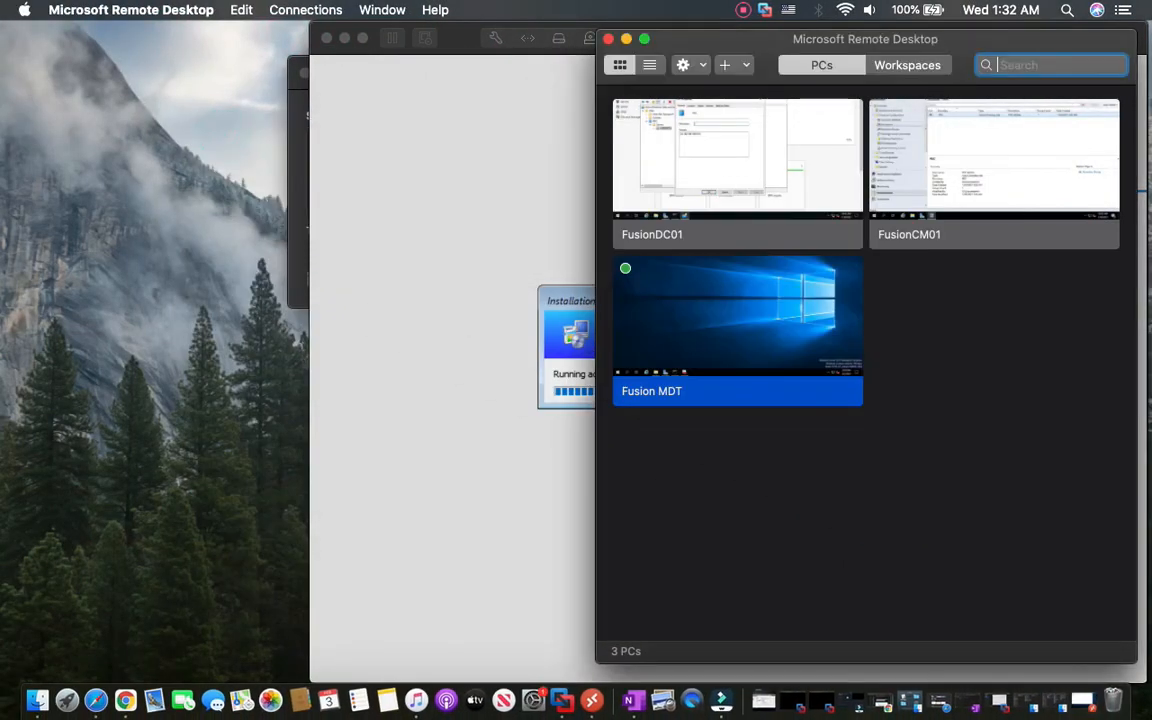
{"action": "left_click", "coordinate": [446, 316]}
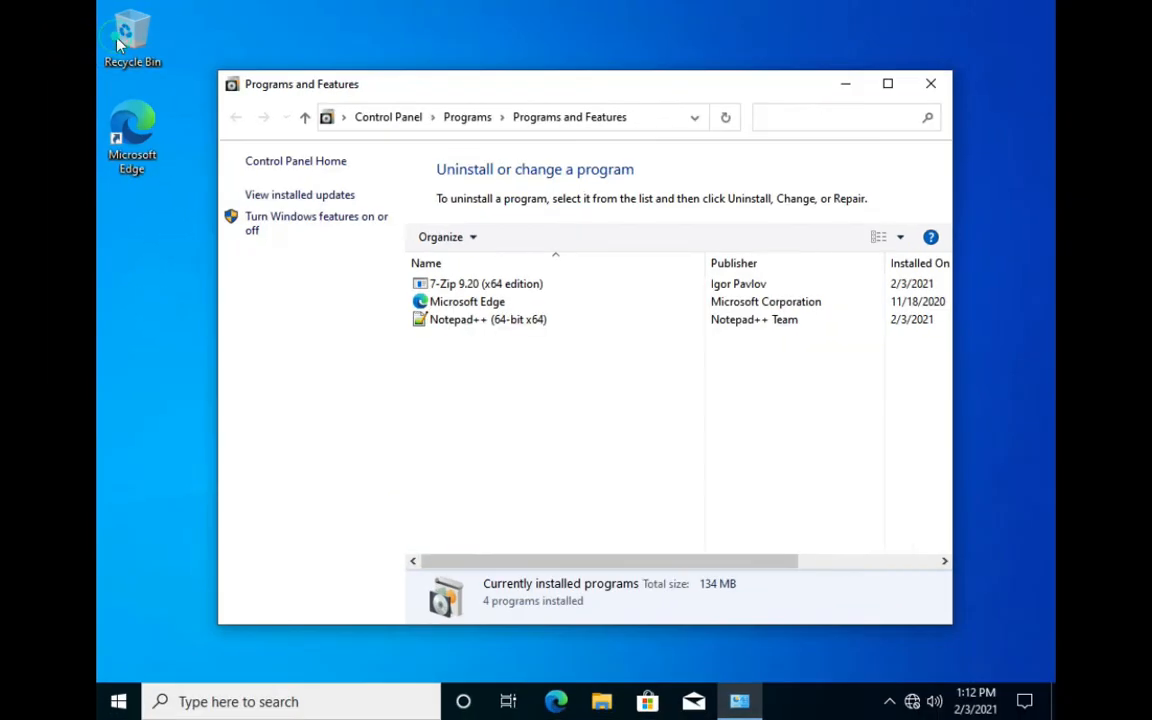
{"action": "left_click", "coordinate": [487, 320]}
{"action": "left_click", "coordinate": [492, 284]}
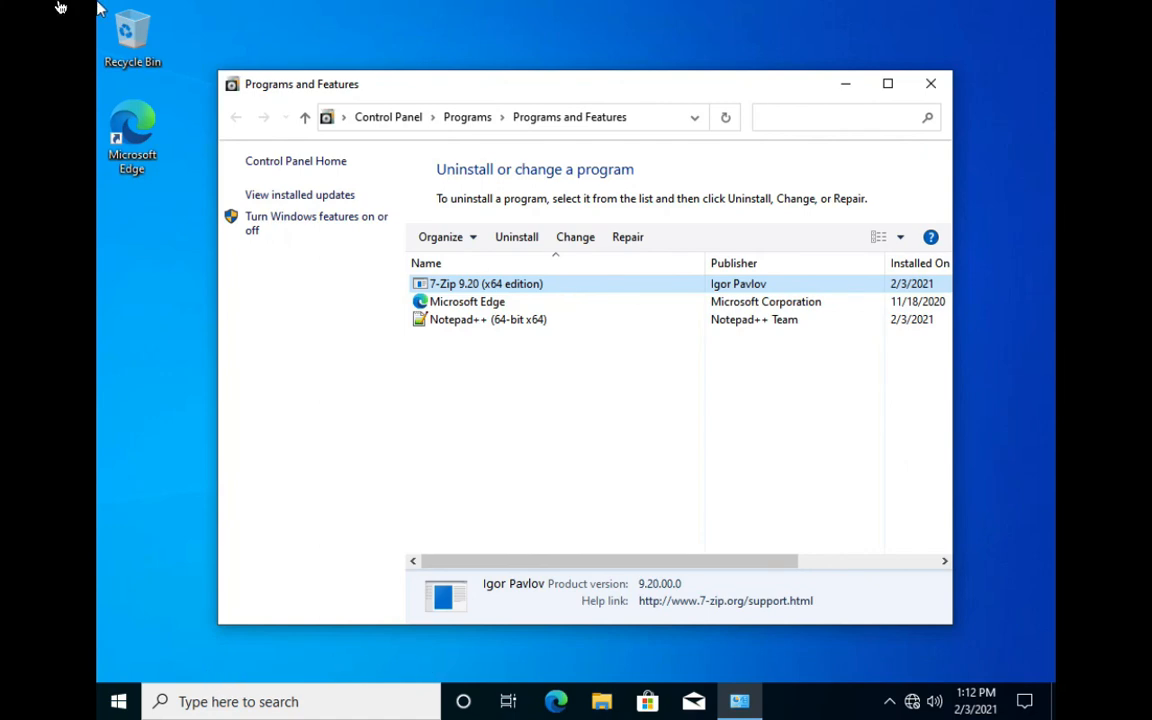
{"action": "mouse_move", "coordinate": [57, 5]}
{"action": "left_click", "coordinate": [52, 37]}
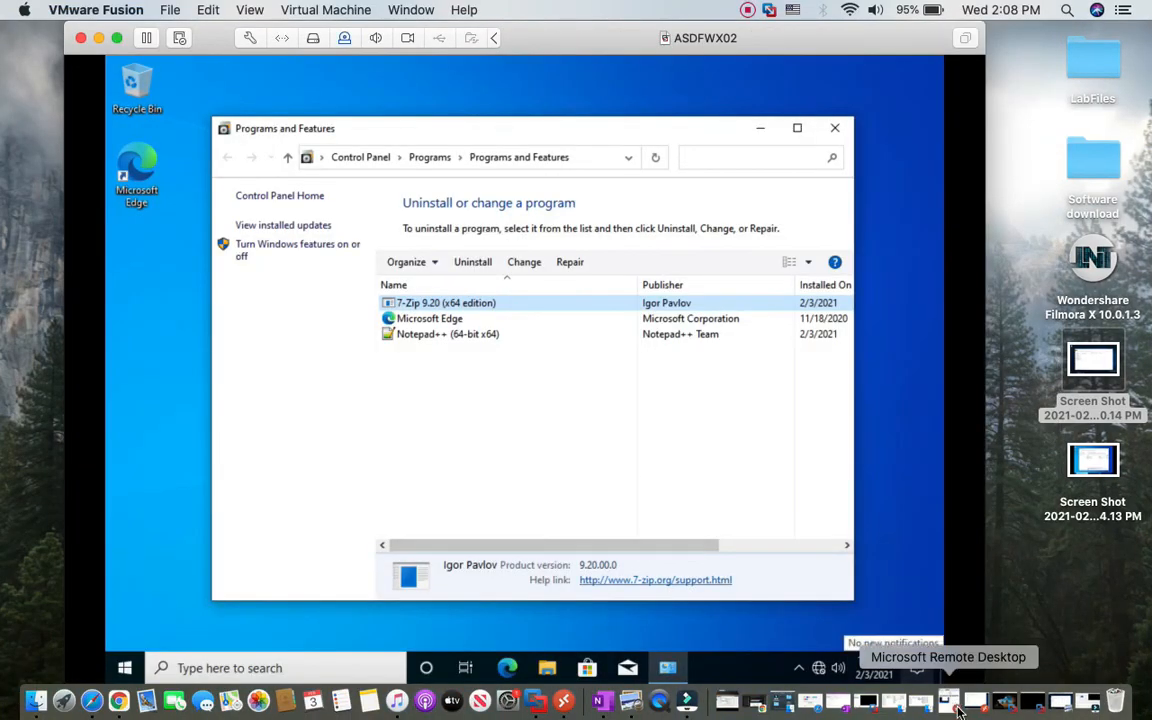
Reopen the Fusion MDT session and select WIN10-BNC-Ref.wim to see its 4.42 GB size.
{"action": "left_click", "coordinate": [955, 708]}
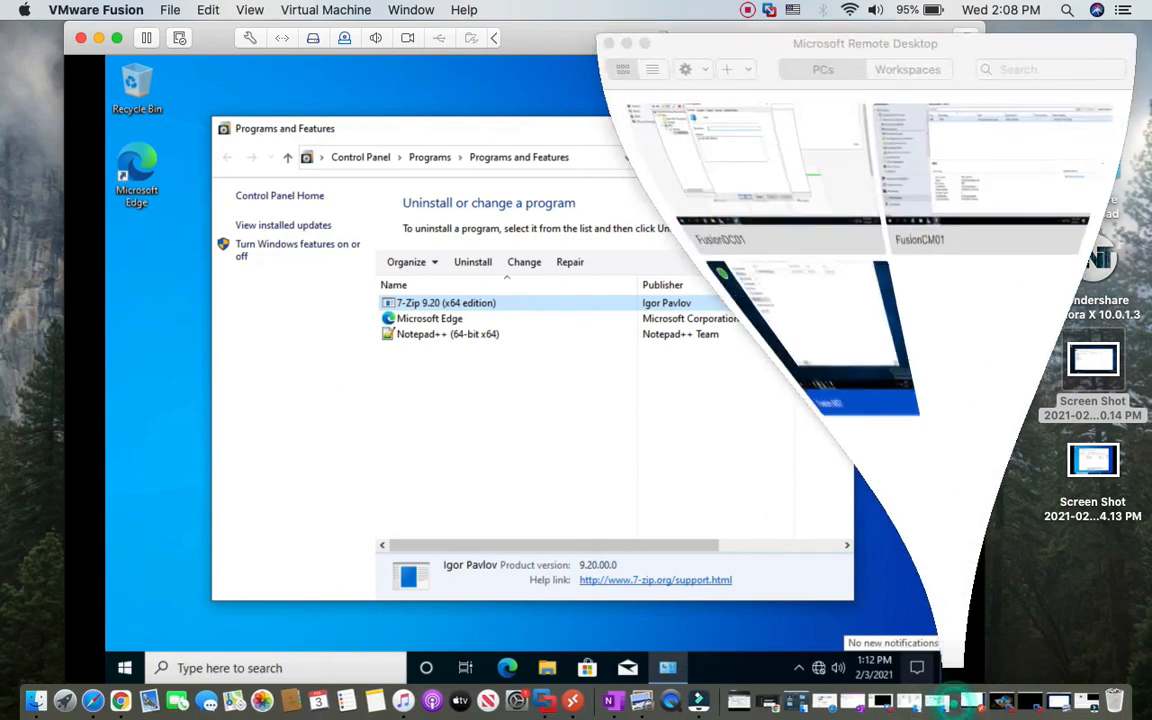
{"action": "right_click", "coordinate": [746, 328]}
{"action": "left_click", "coordinate": [780, 335]}
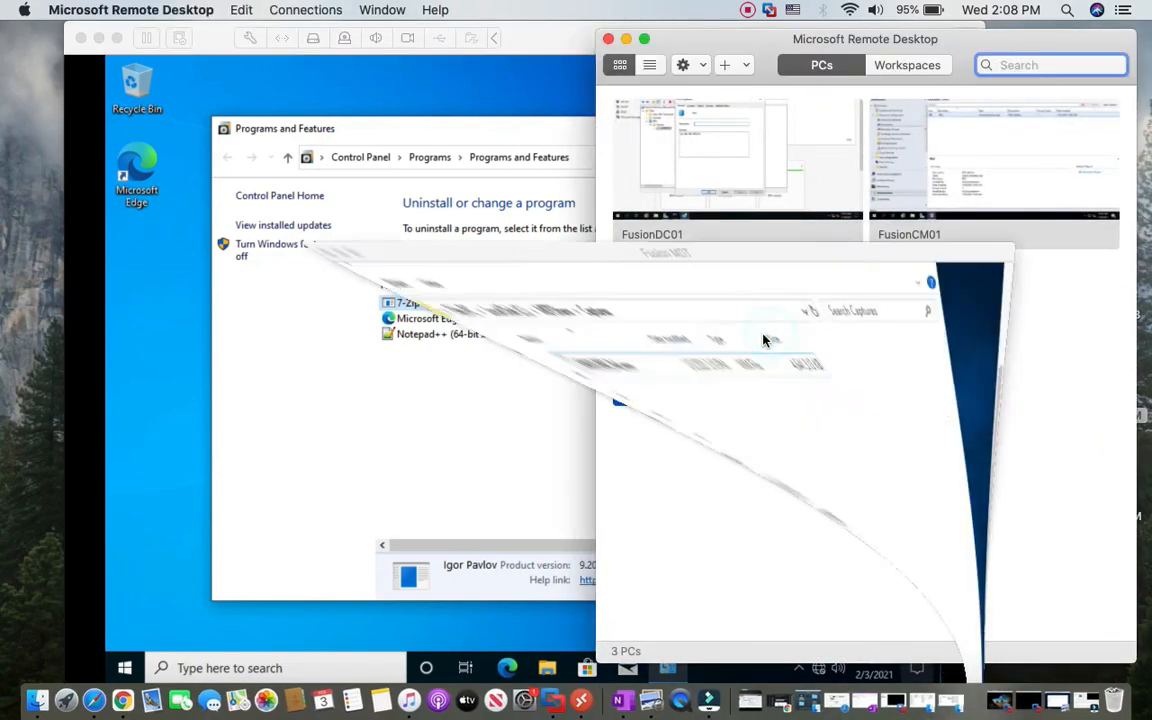
{"action": "left_click", "coordinate": [129, 34]}
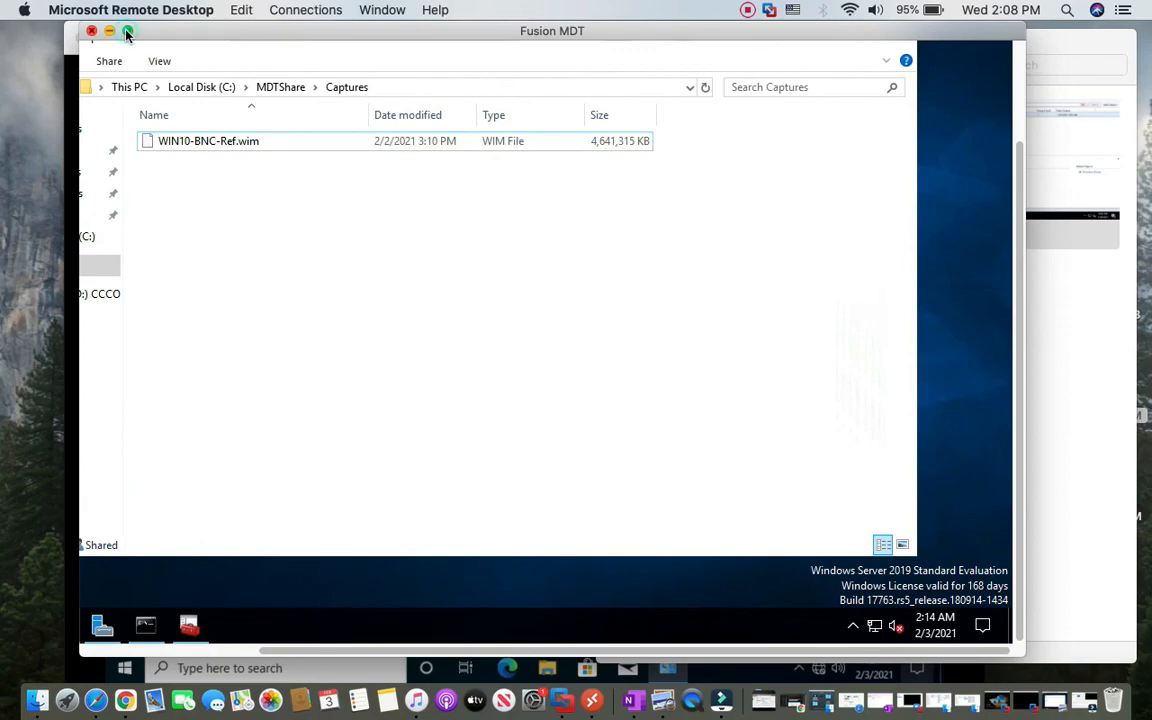
{"action": "left_click", "coordinate": [326, 217]}
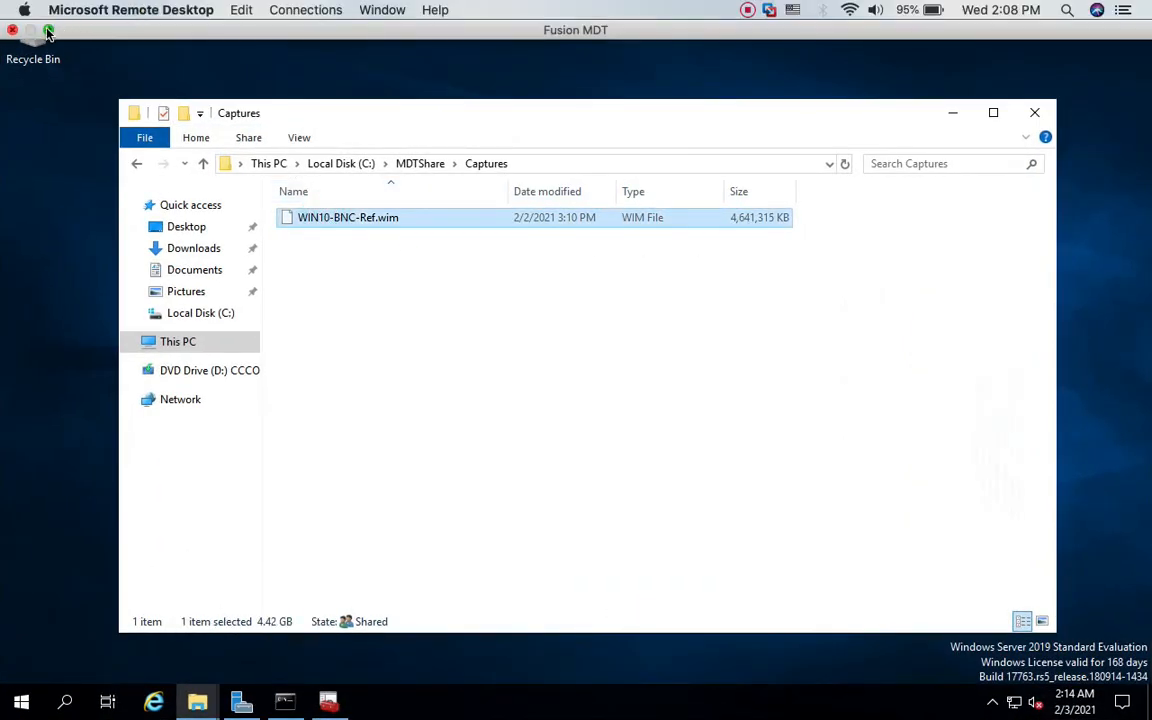
{"action": "left_click", "coordinate": [46, 23]}
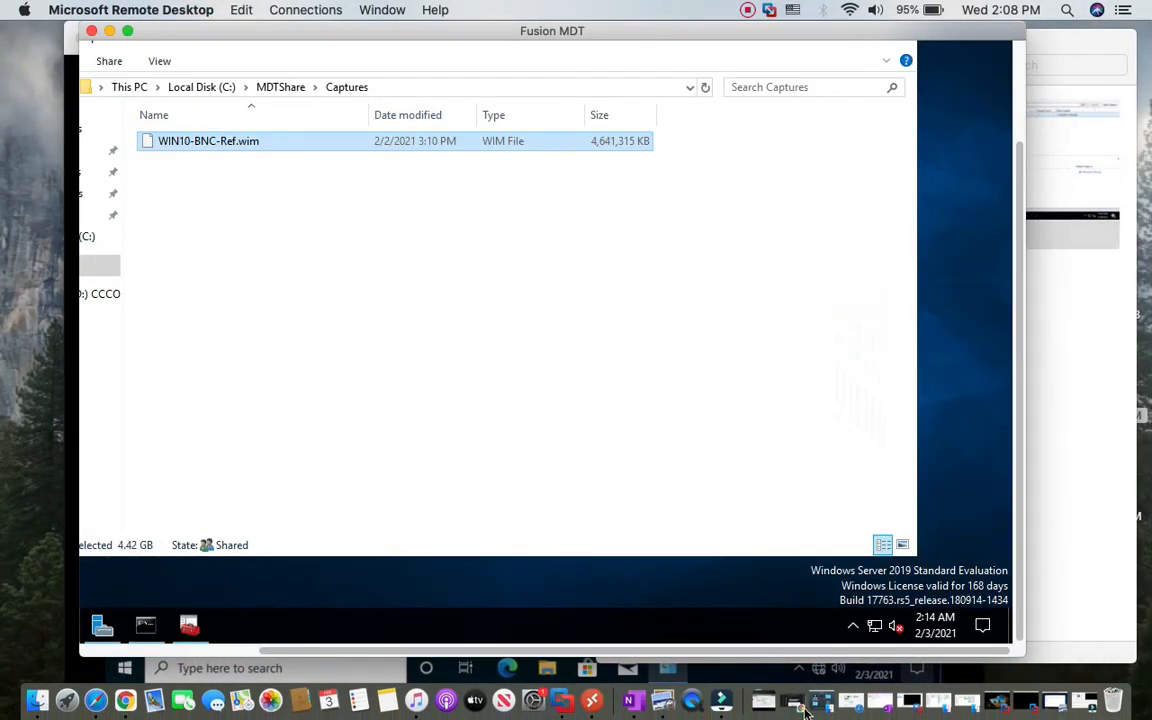
{"action": "left_click", "coordinate": [748, 12]}
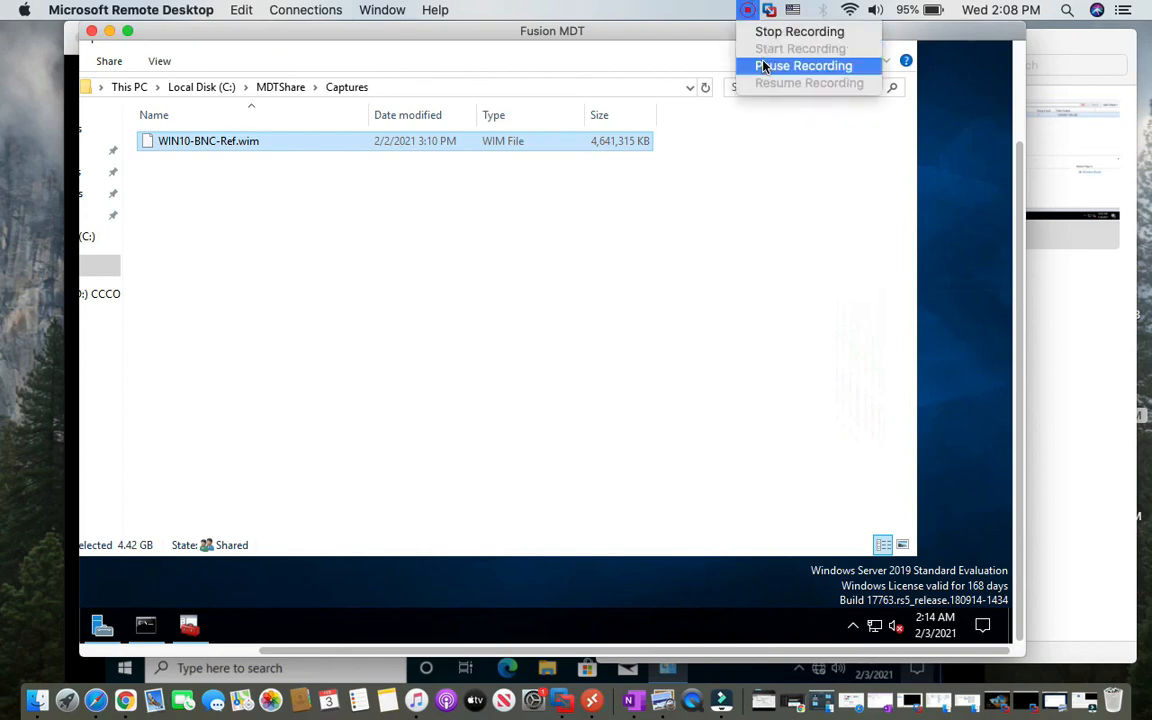